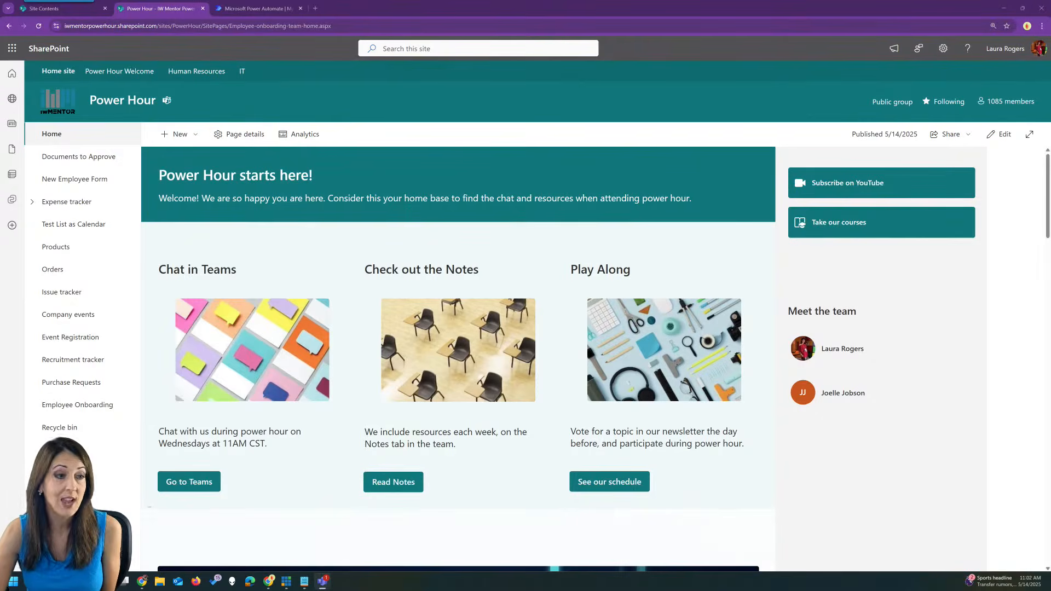
Arrange the Teams window and check the General channel's notes and 5/14 video tab.
left_click_drag(0, 72, 214, 70)
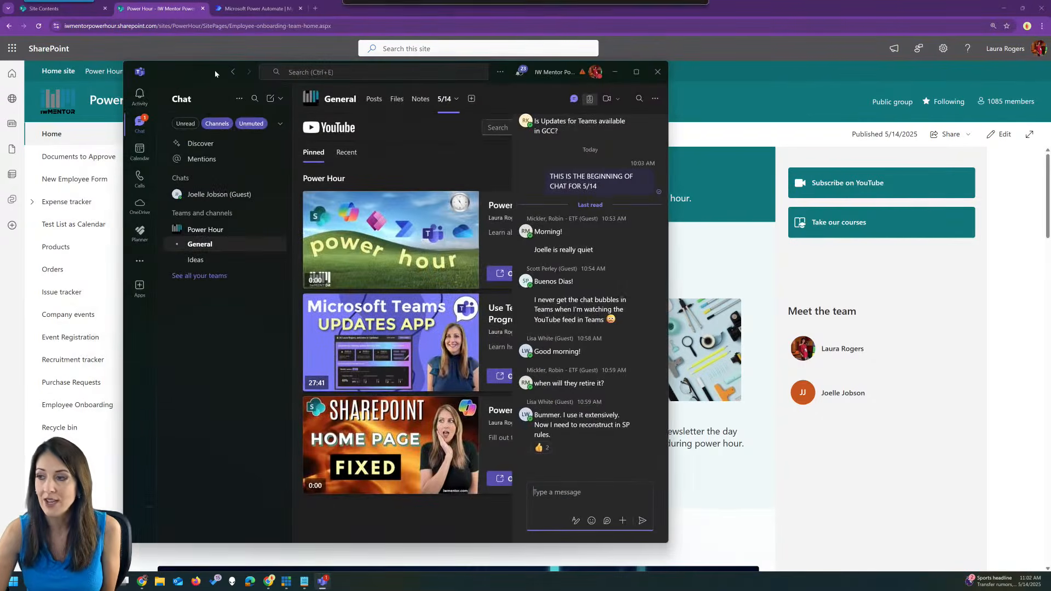
left_click_drag(668, 133, 920, 132)
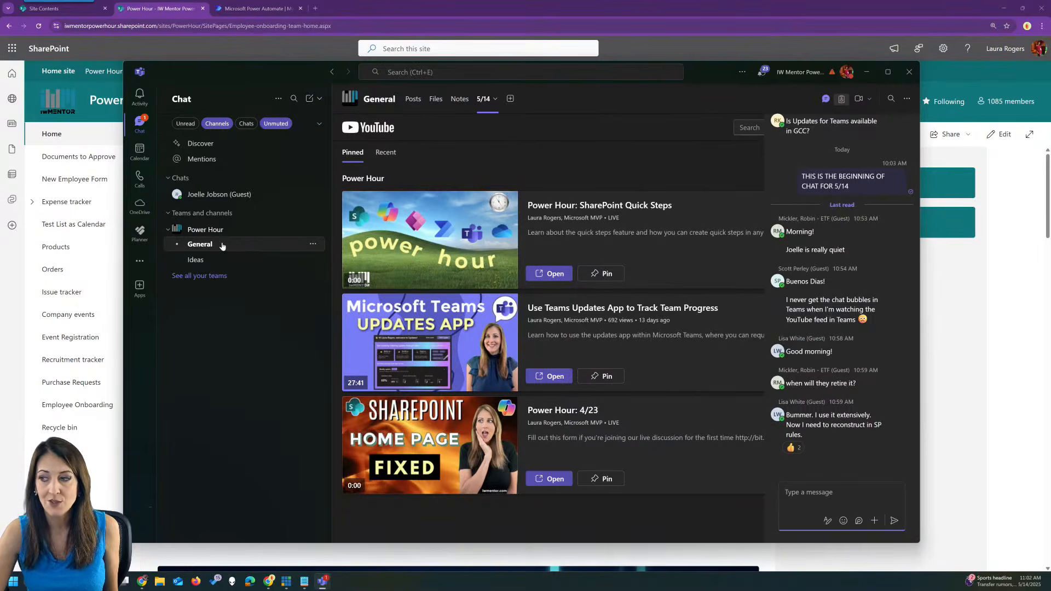
left_click(221, 244)
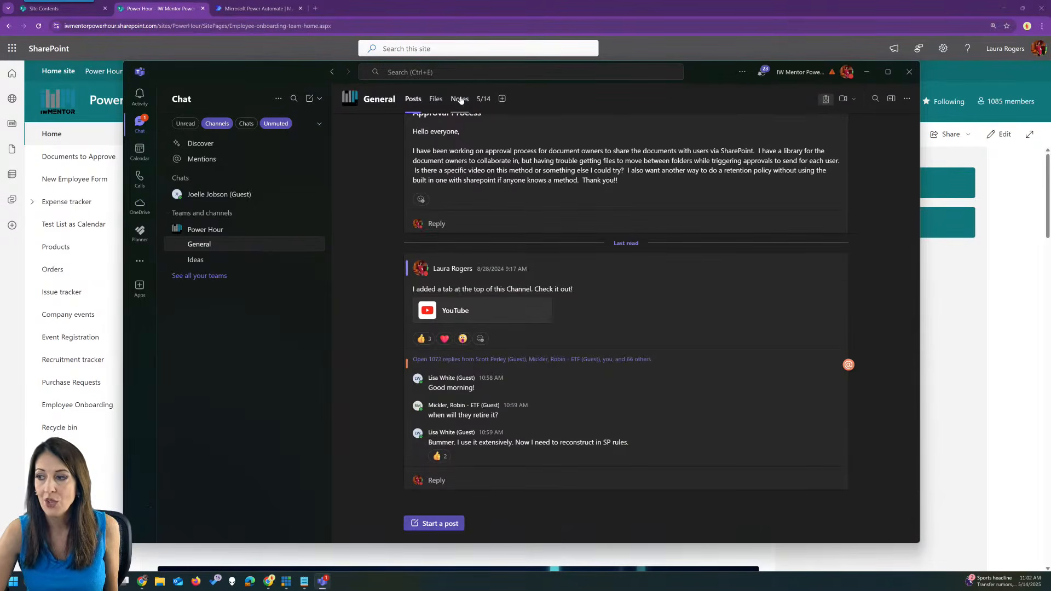
left_click(460, 99)
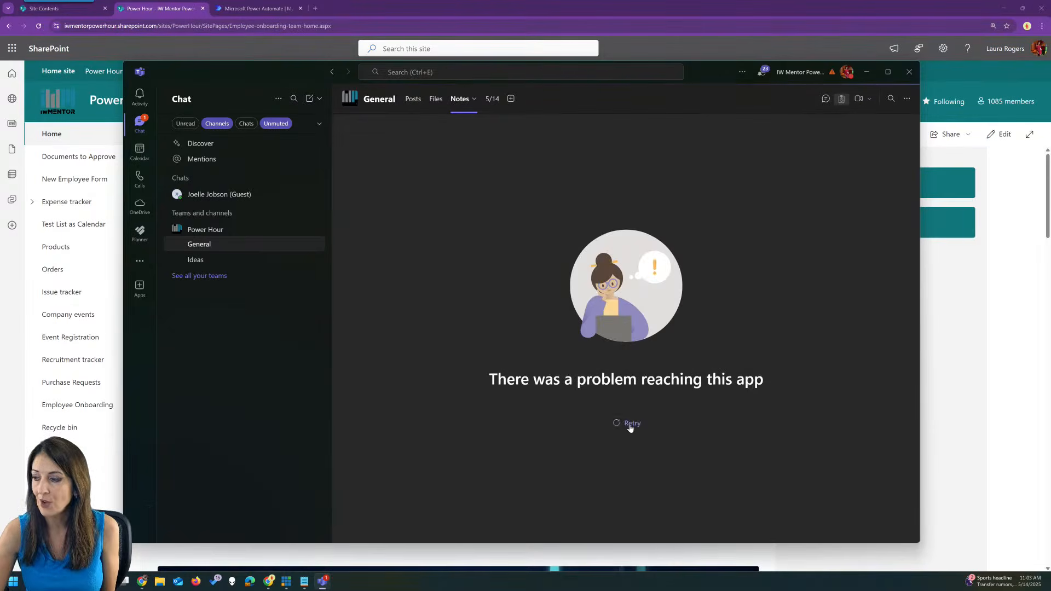
left_click(631, 424)
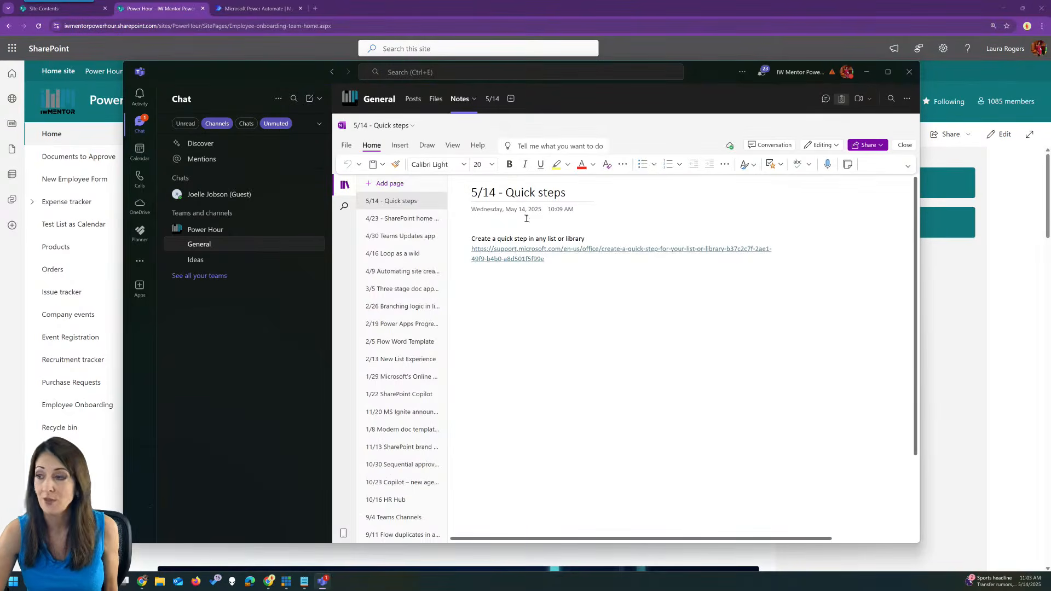
left_click(491, 99)
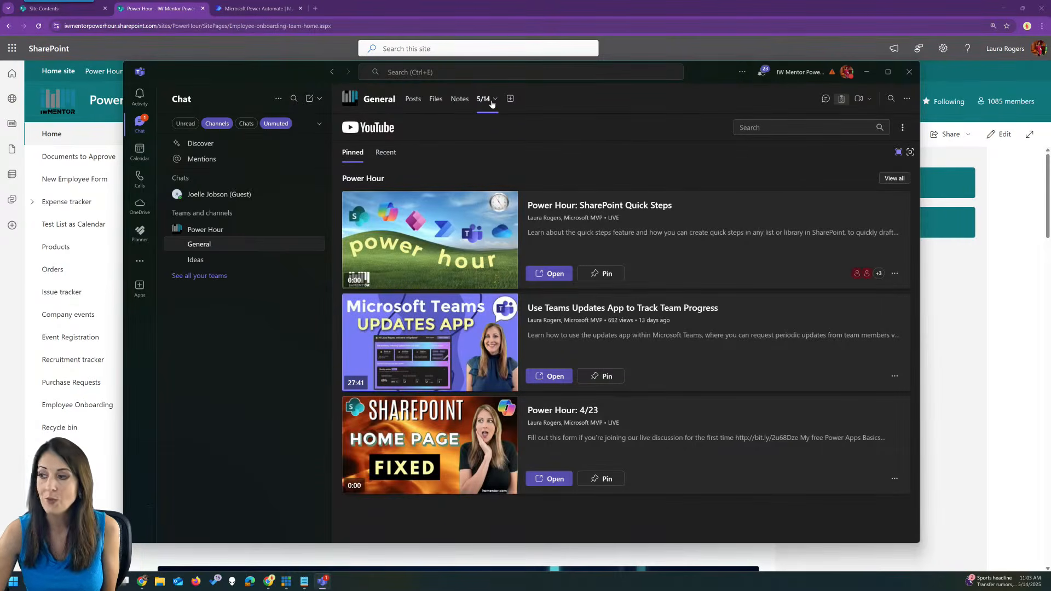
left_click(825, 100)
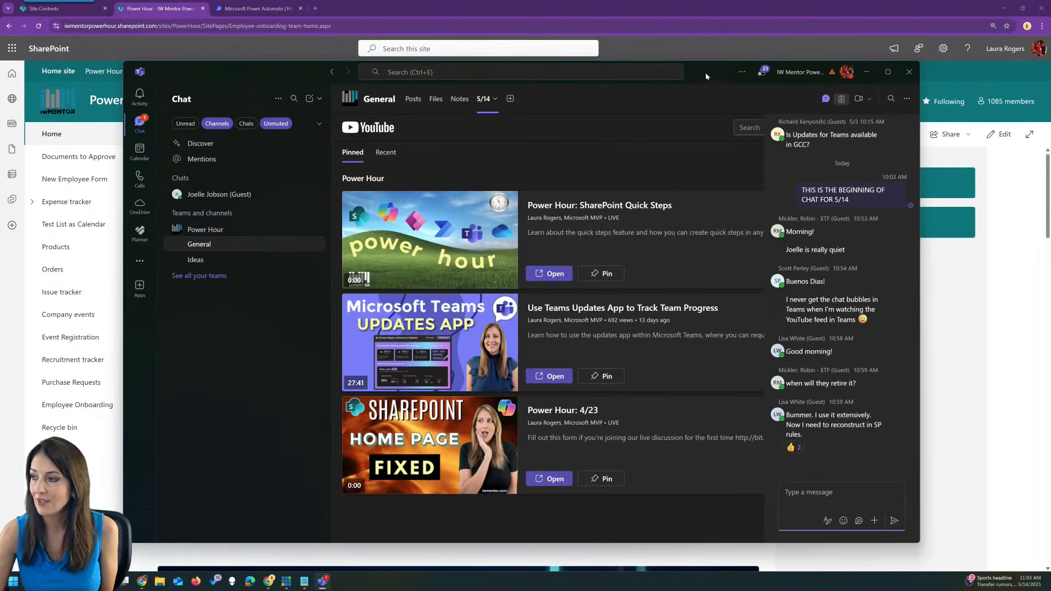
left_click_drag(706, 76, 0, 26)
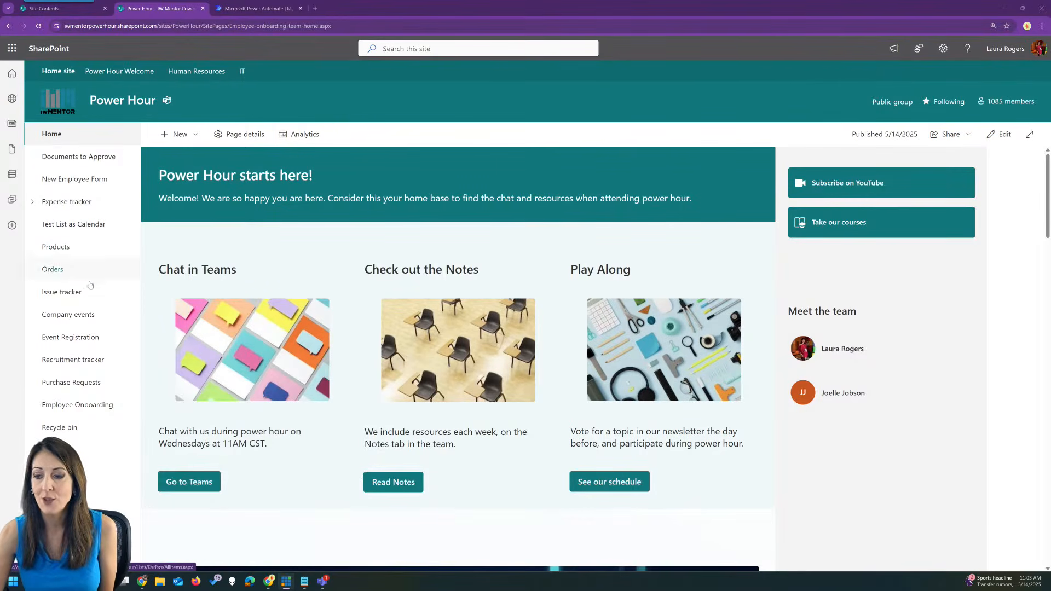
Open the Purchase Requests list and its Automate > Quick steps menu.
left_click(84, 382)
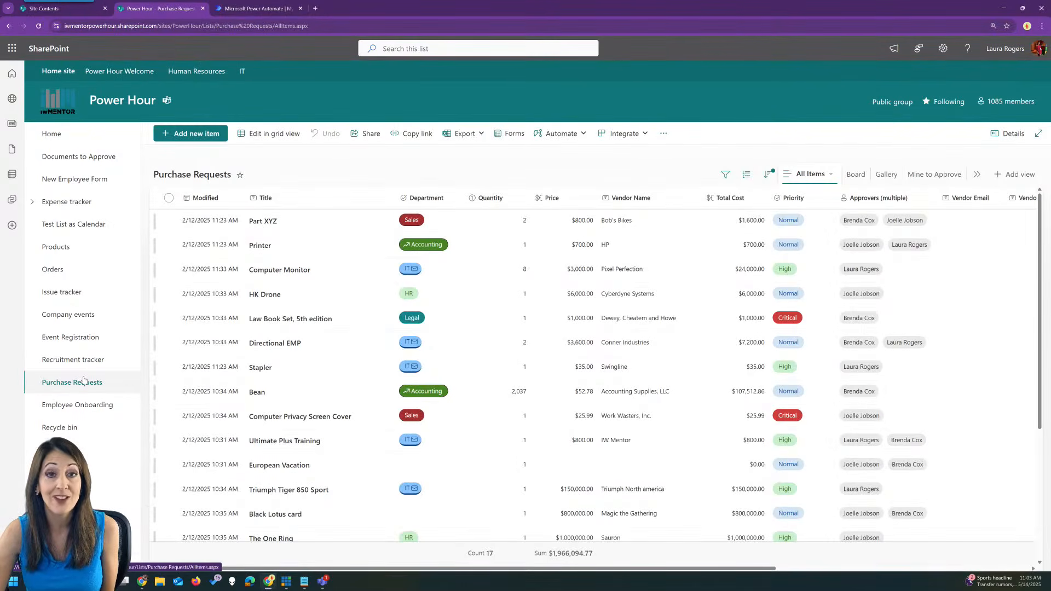
left_click(569, 138)
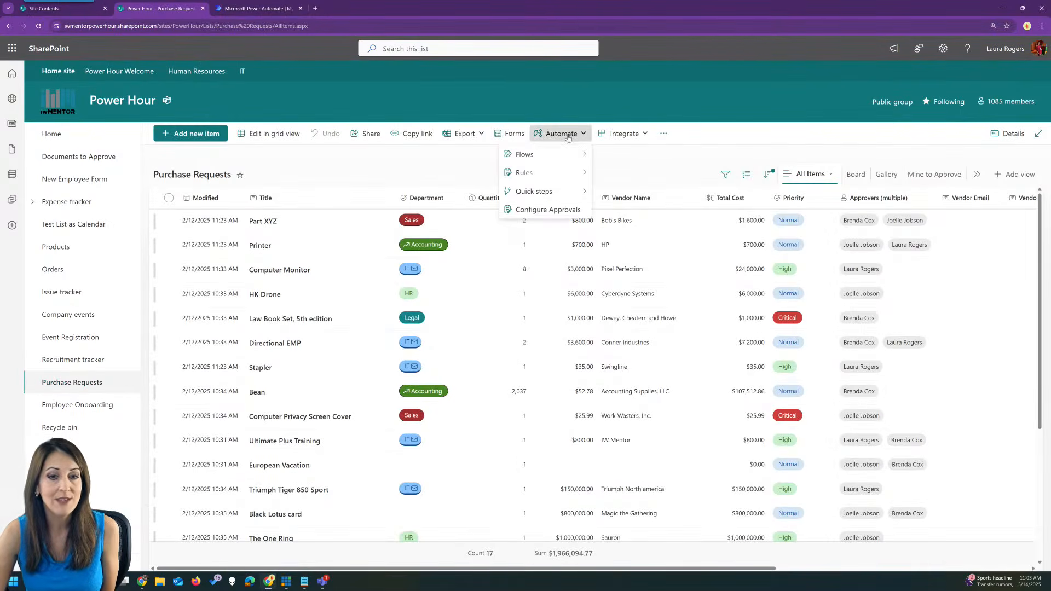
mouse_move(558, 198)
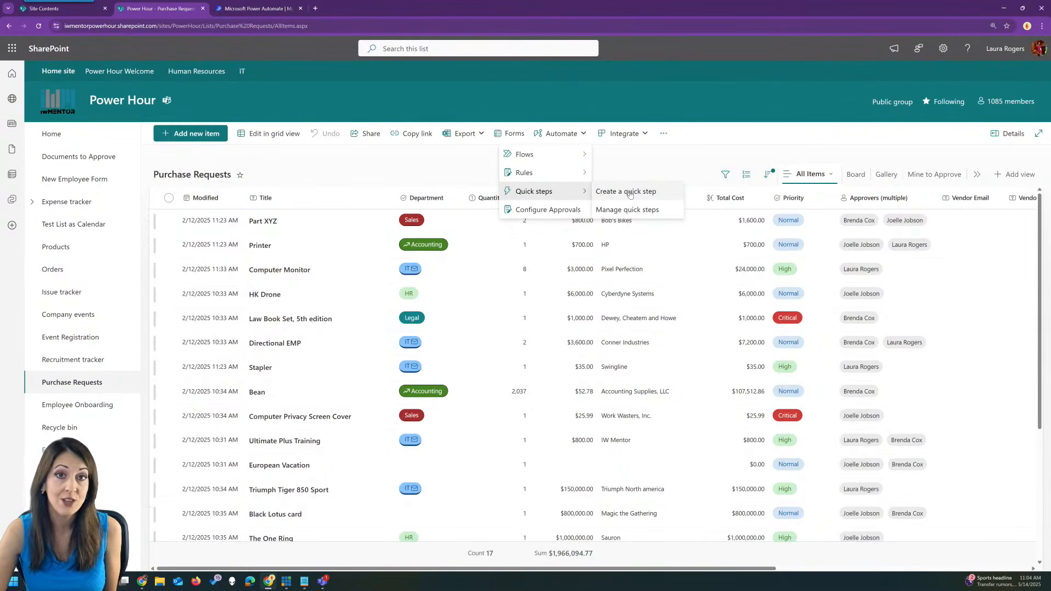
Browse the action tiles in Create a quick step, then dismiss the dialog.
left_click(630, 193)
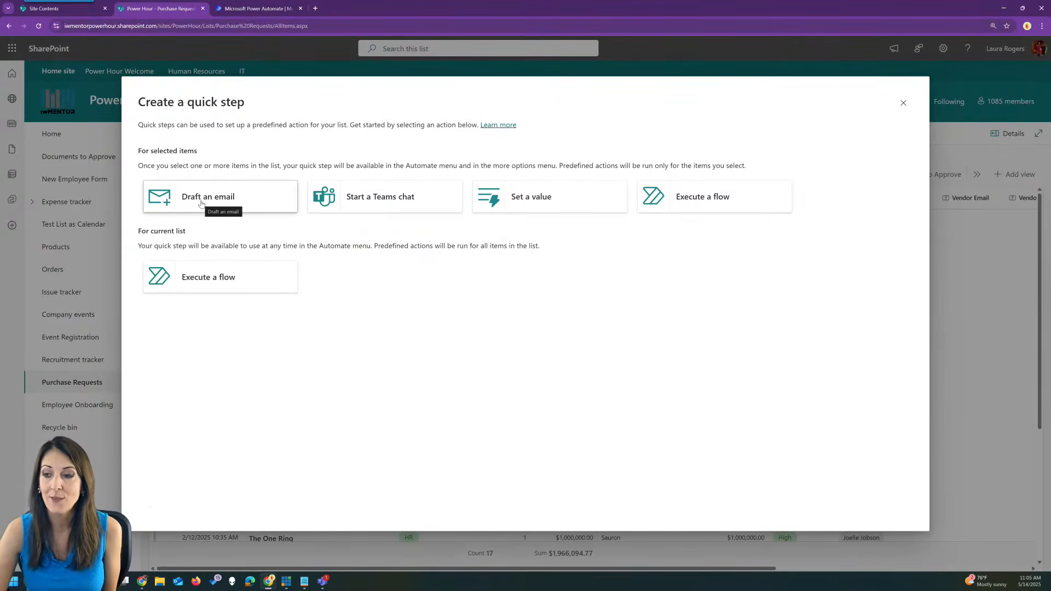
left_click(902, 101)
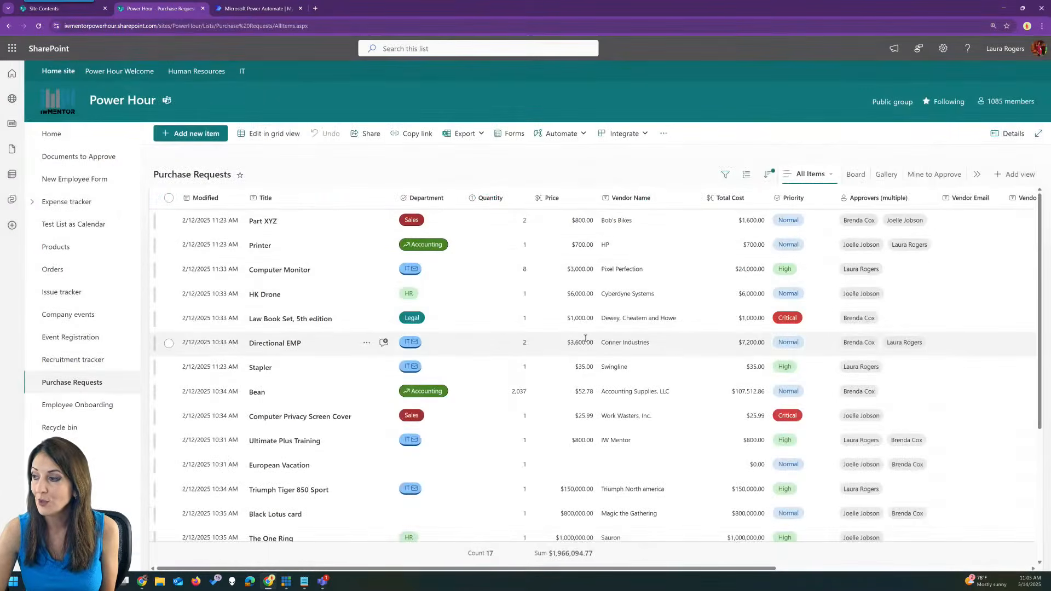
Enter a vendor email address in Part XYZ's Vendor Email field and save the item.
left_click(203, 136)
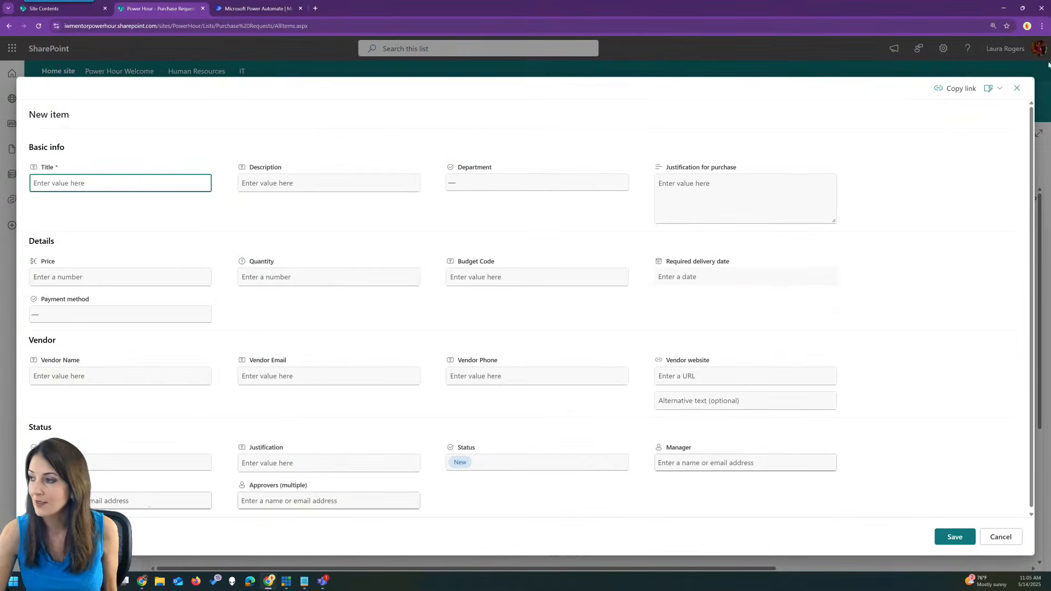
left_click(1018, 88)
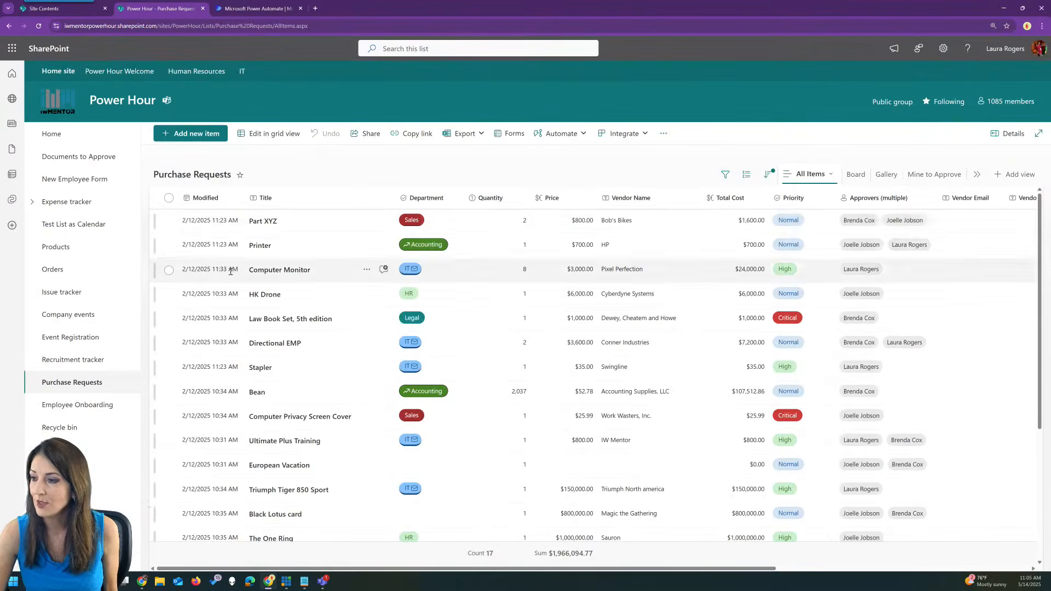
left_click(255, 222)
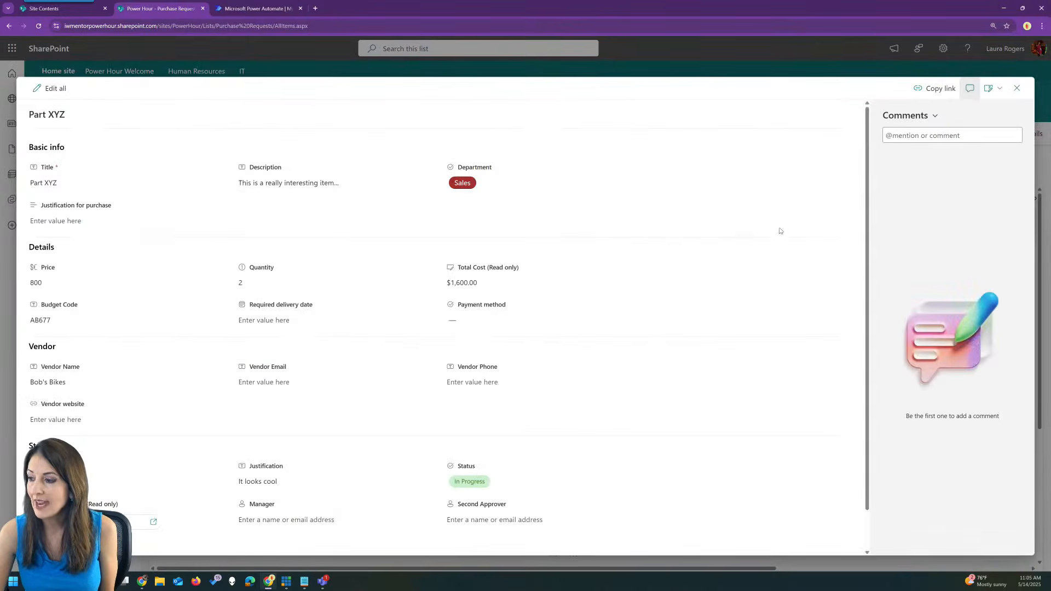
scroll(865, 181, "down", 1)
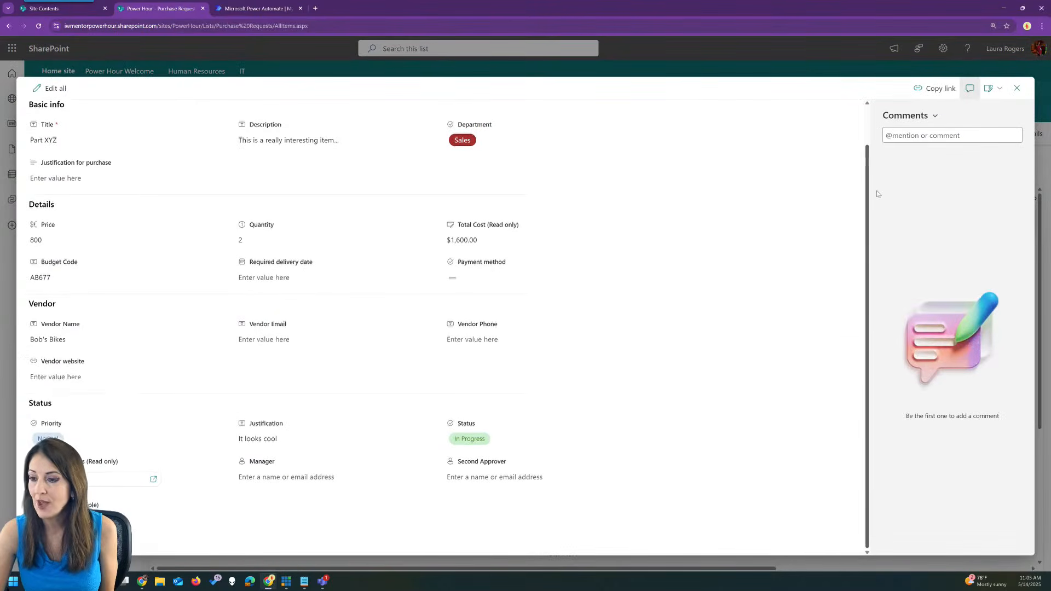
mouse_move(882, 203)
left_mouse_down()
mouse_move(870, 146)
mouse_move(884, 205)
left_mouse_up()
left_click(290, 338)
type("me@here.com")
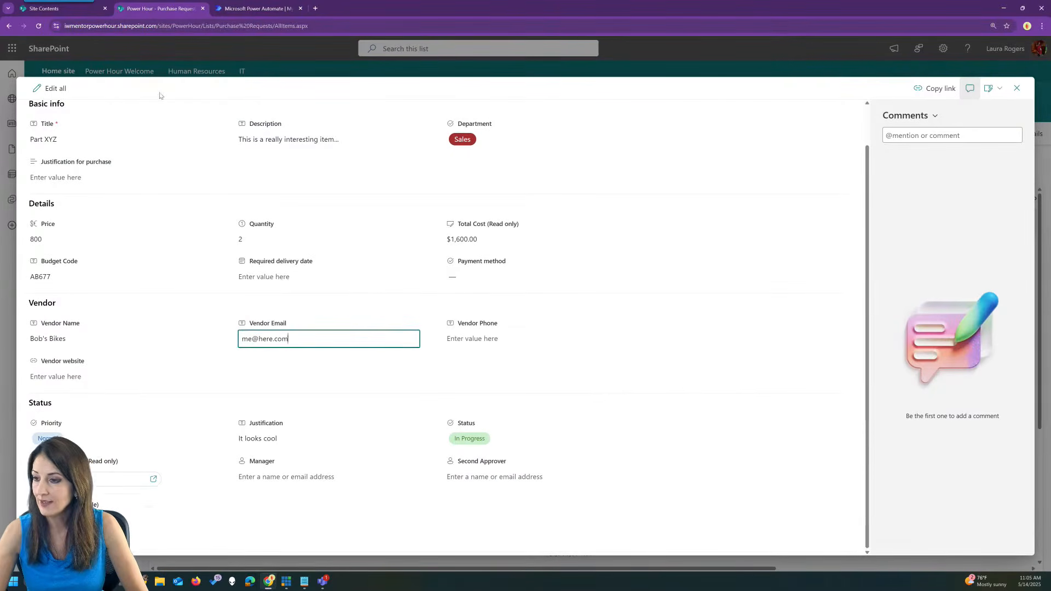
left_click(1016, 88)
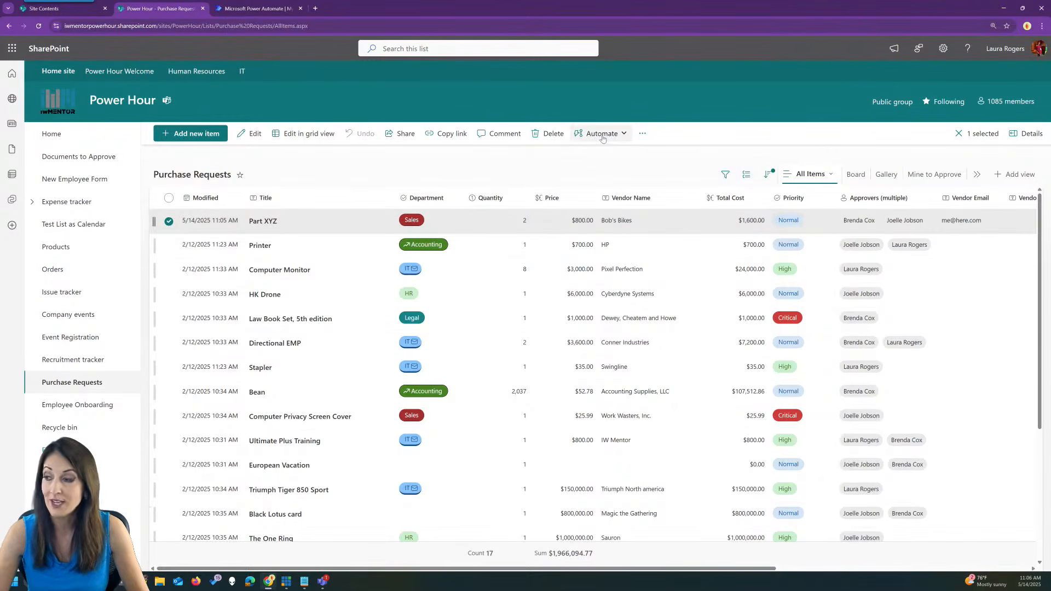
left_click(603, 137)
Start a Draft an email quick step addressed to the item's Vendor Email.
mouse_move(598, 191)
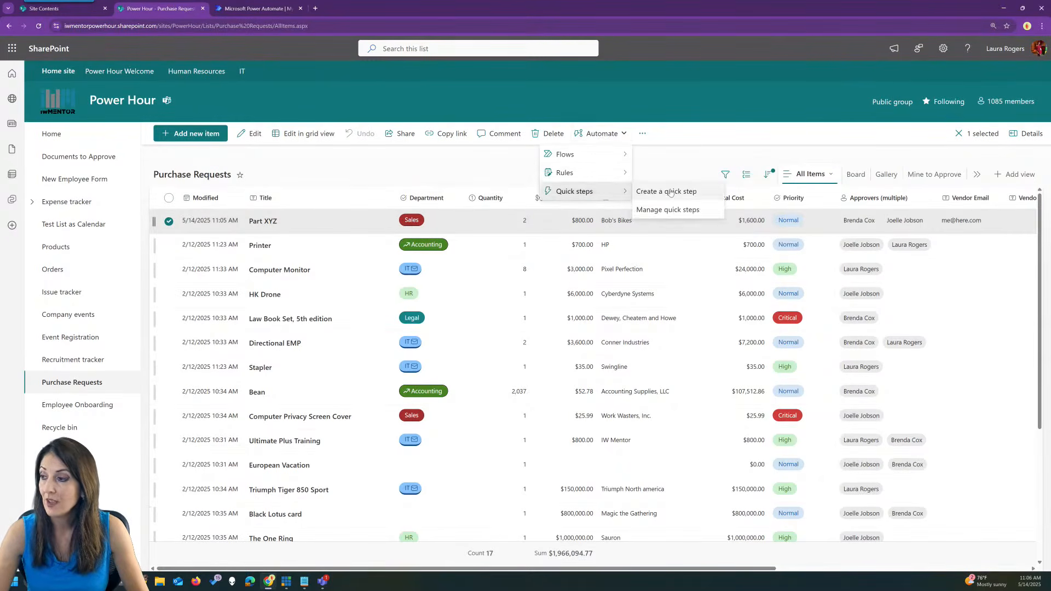
left_click(666, 191)
left_click(201, 203)
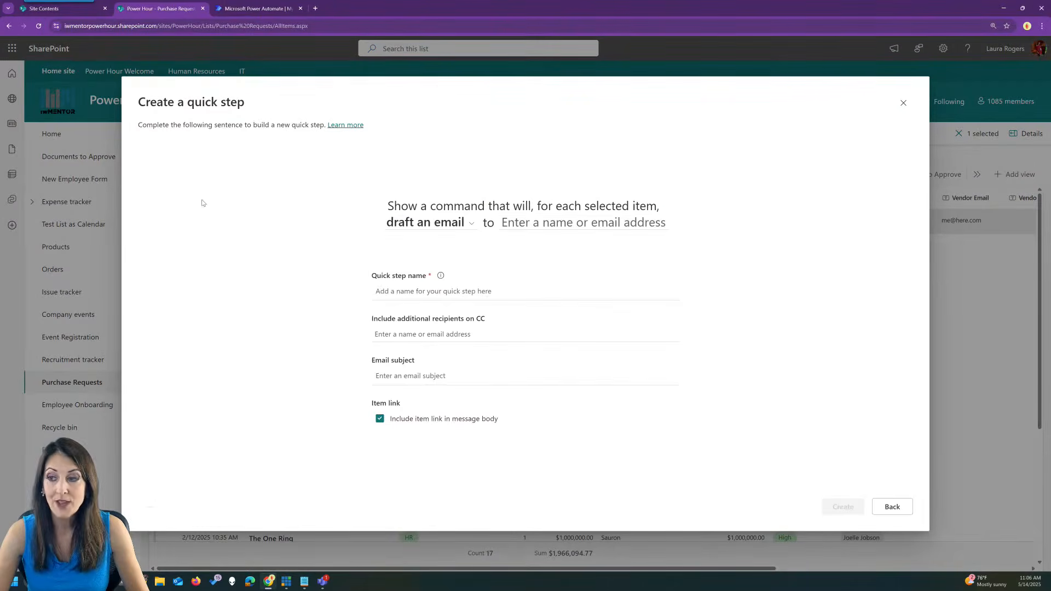
left_click(535, 223)
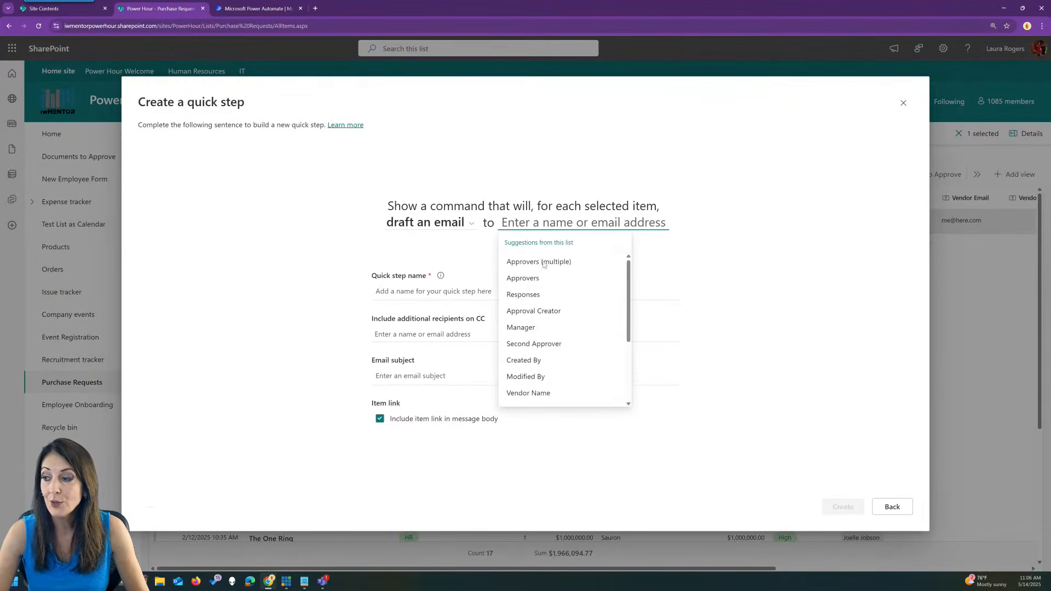
scroll(556, 326, "down", 3)
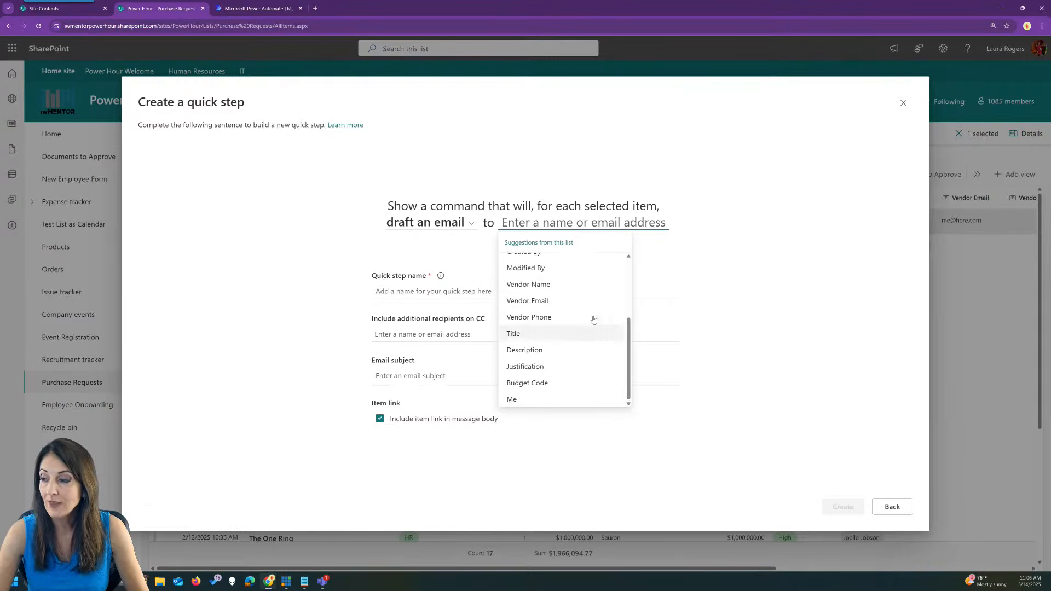
left_click(554, 302)
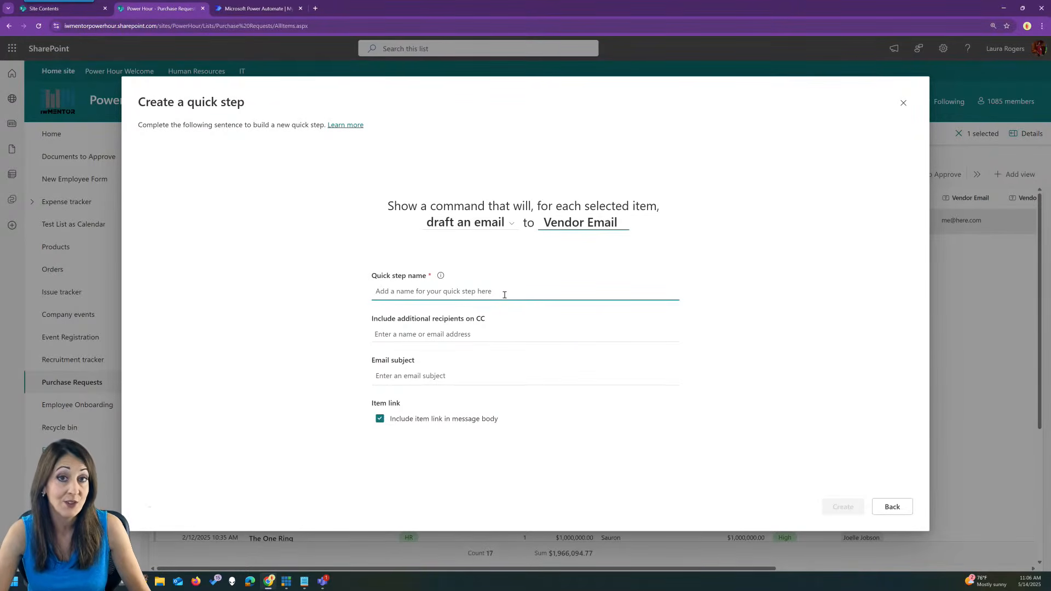
Name the quick step 'Email the vendor'.
left_click(475, 291)
type("E")
key("BackSpace")
type("Email the ve")
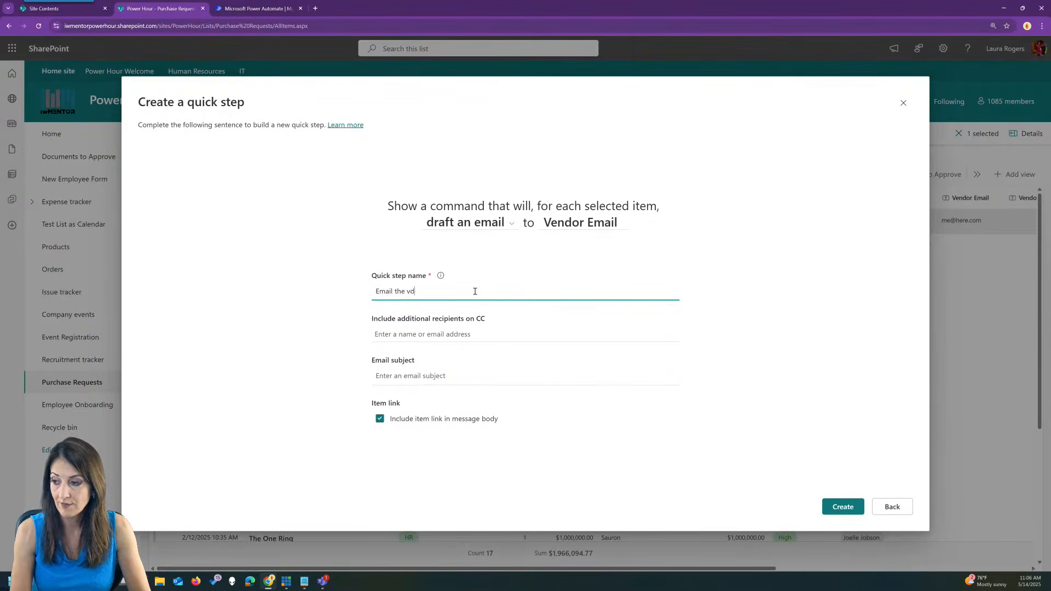
key("BackSpace")
type("endor")
left_click(545, 241)
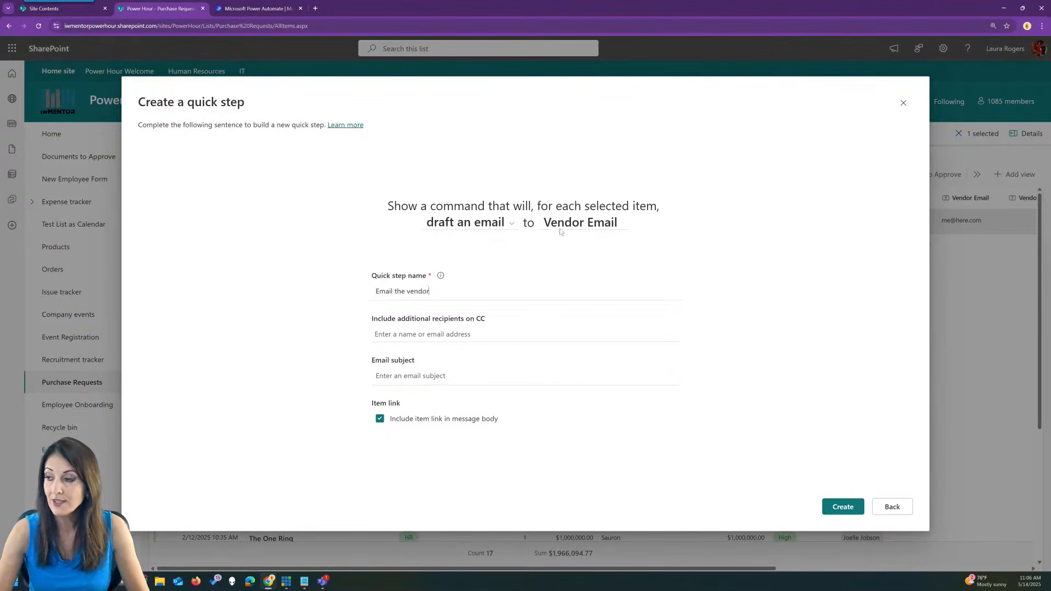
Keep Vendor Email as recipient, set the subject 'Hi vendor', and create the quick step.
left_click(602, 225)
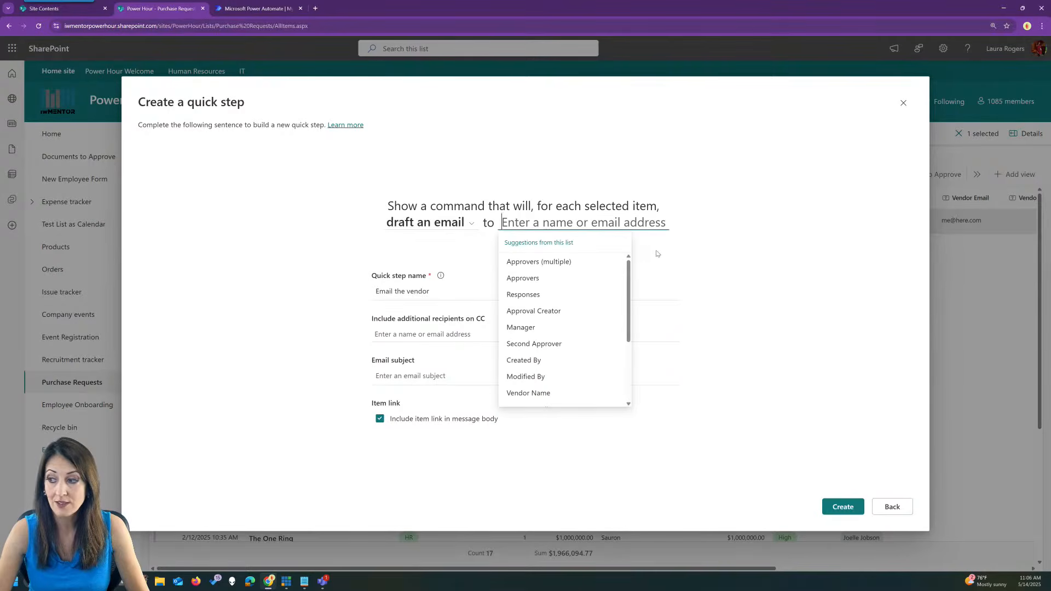
left_click_drag(630, 269, 631, 334)
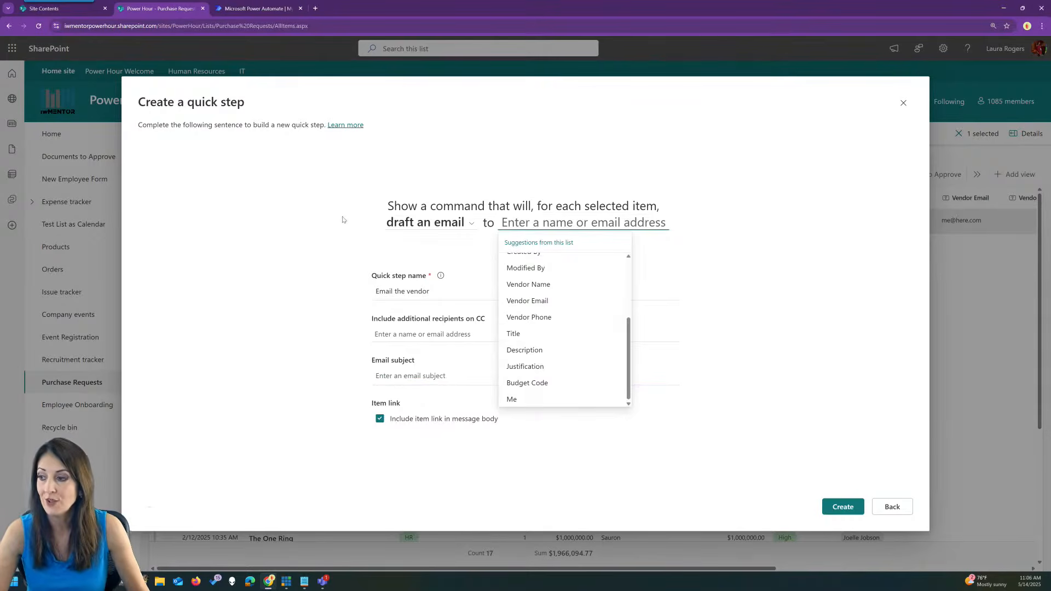
left_click(527, 301)
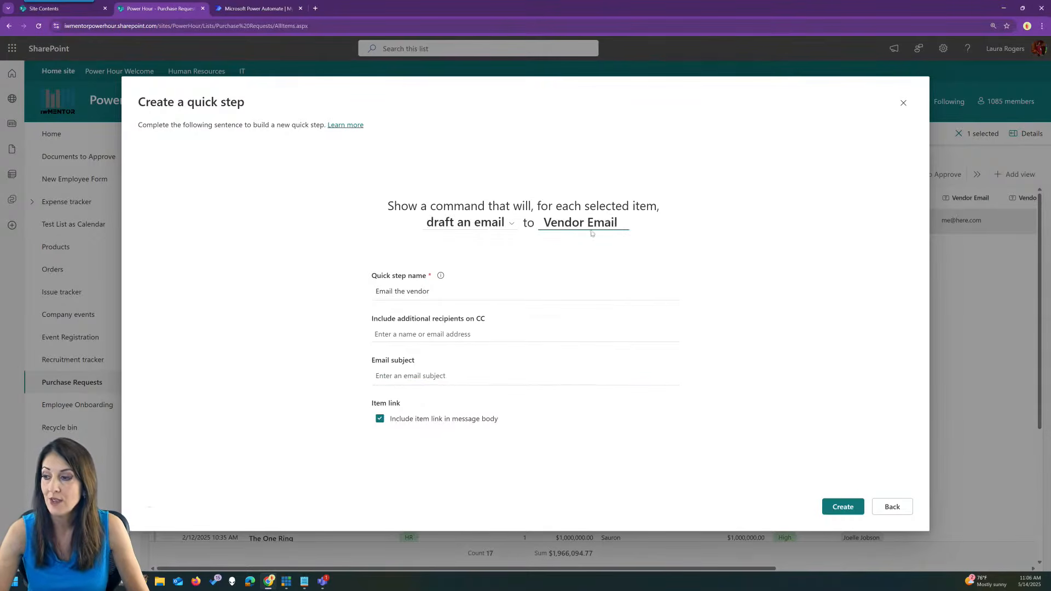
left_click(446, 377)
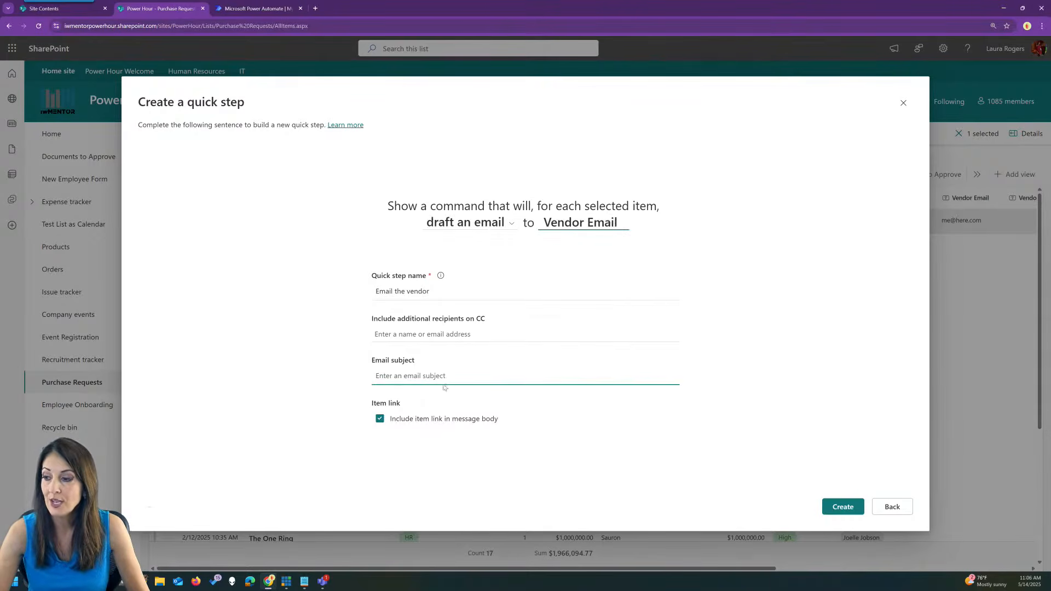
type("Hi vendor")
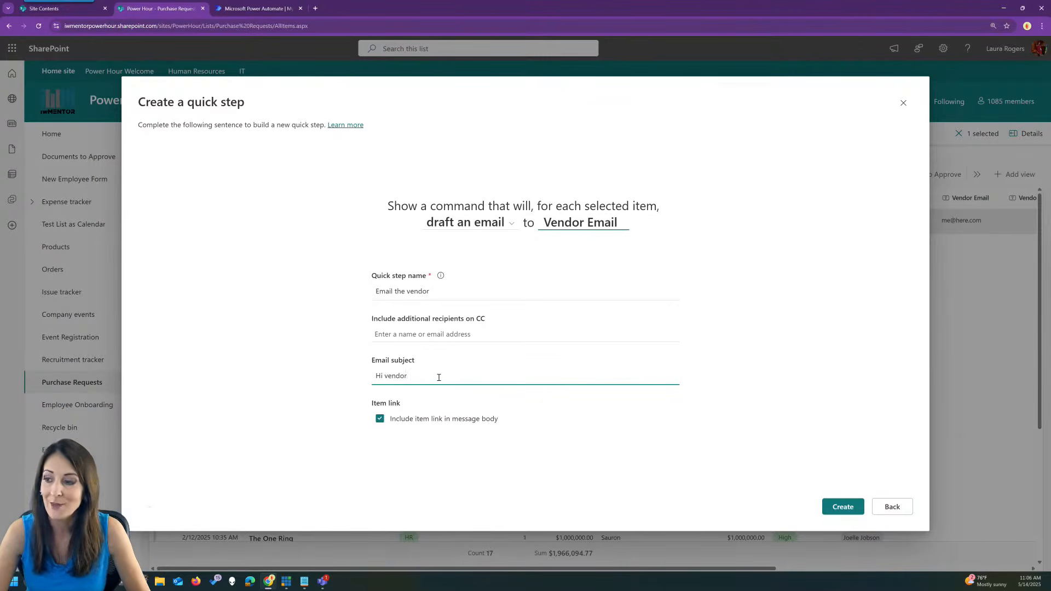
left_click(381, 439)
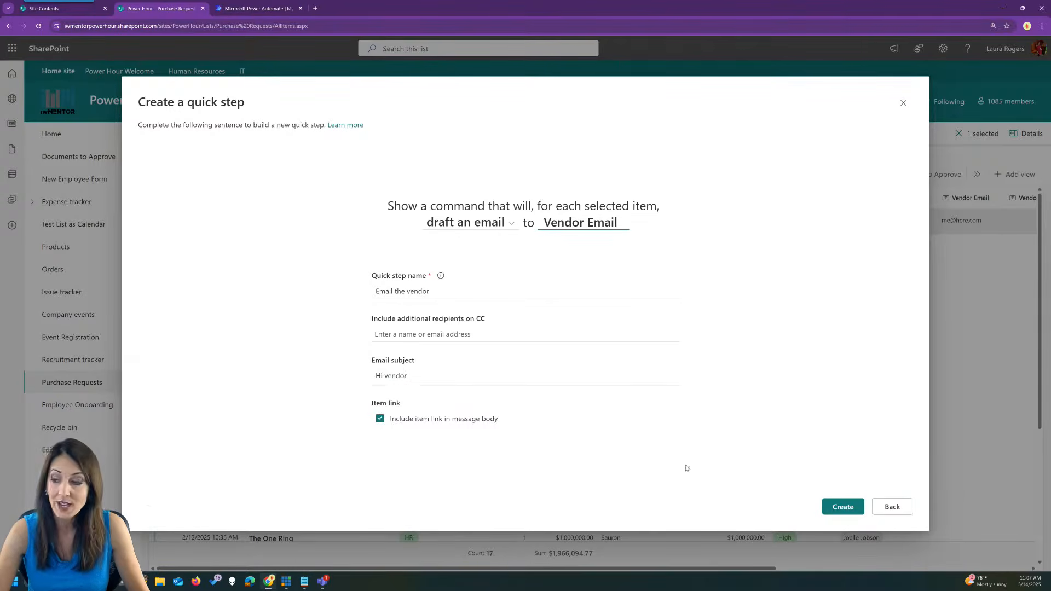
left_click(842, 507)
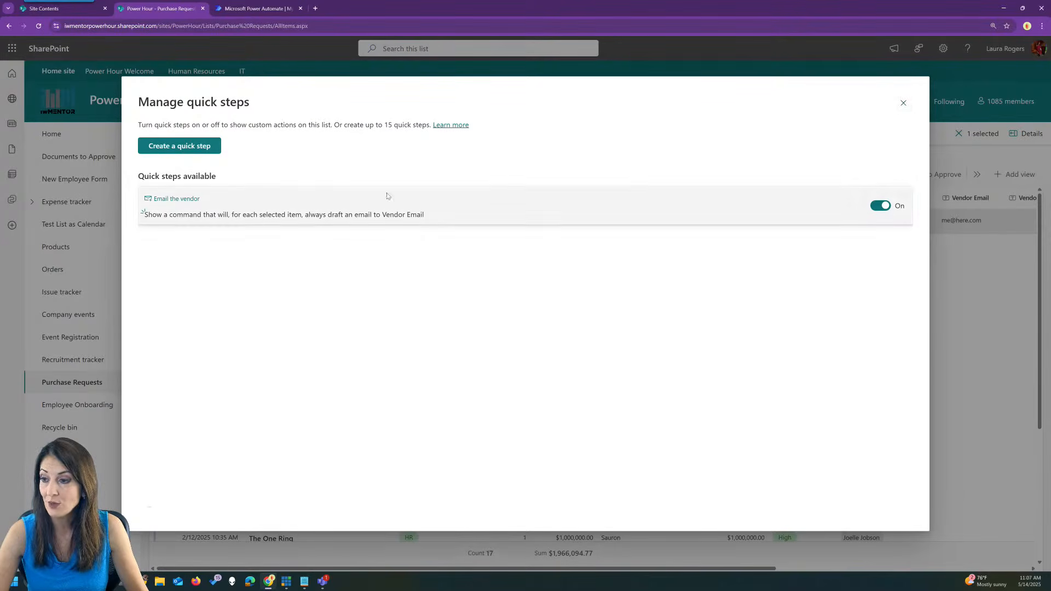
Reopen Manage quick steps, inspect Email the vendor, and close it unchanged.
left_click(903, 103)
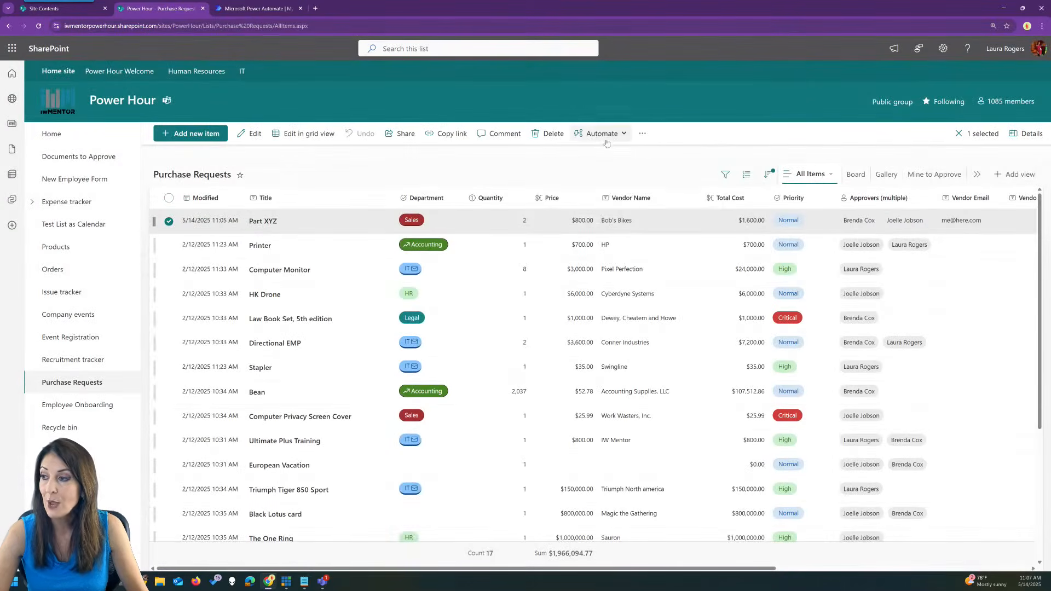
left_click(606, 135)
mouse_move(580, 211)
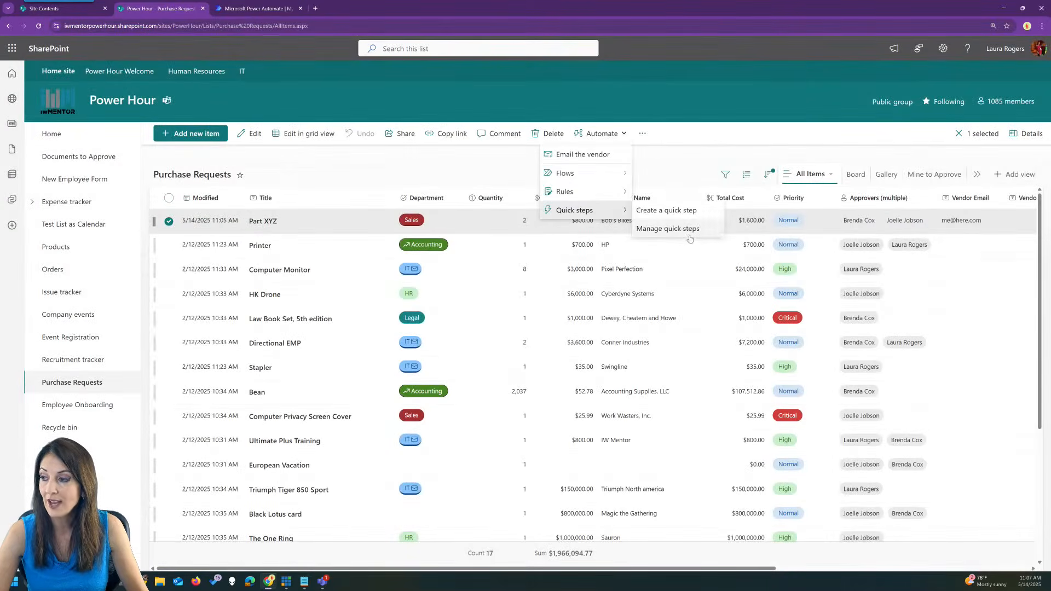
left_click(668, 229)
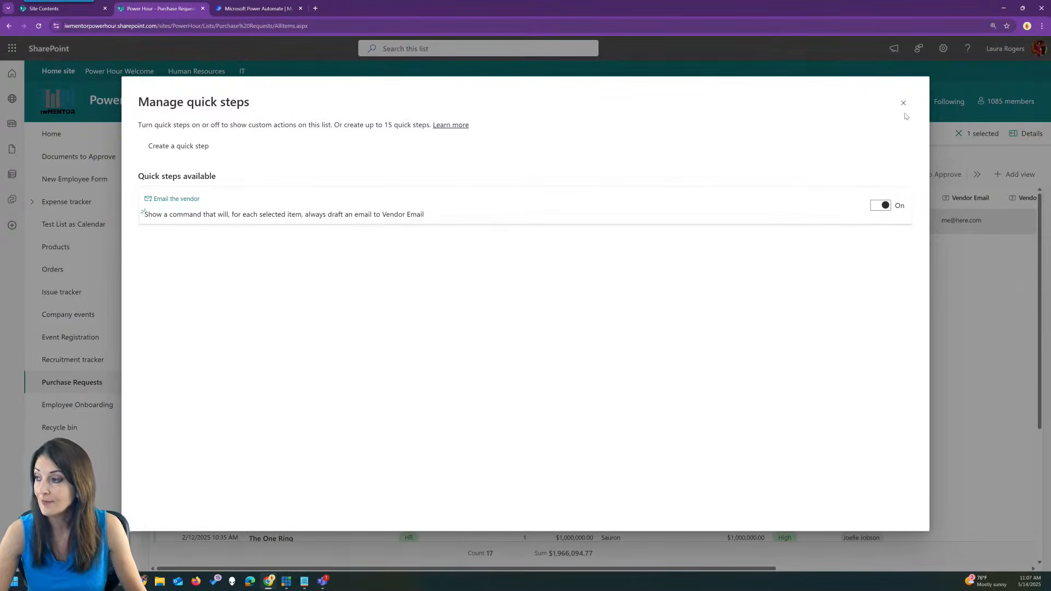
left_click(762, 215)
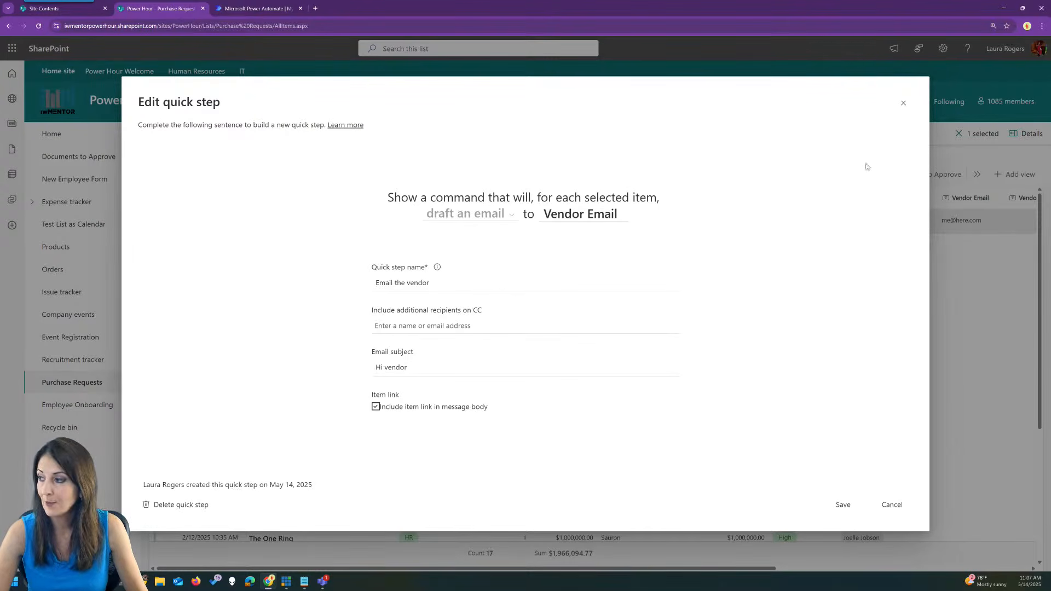
left_click(903, 104)
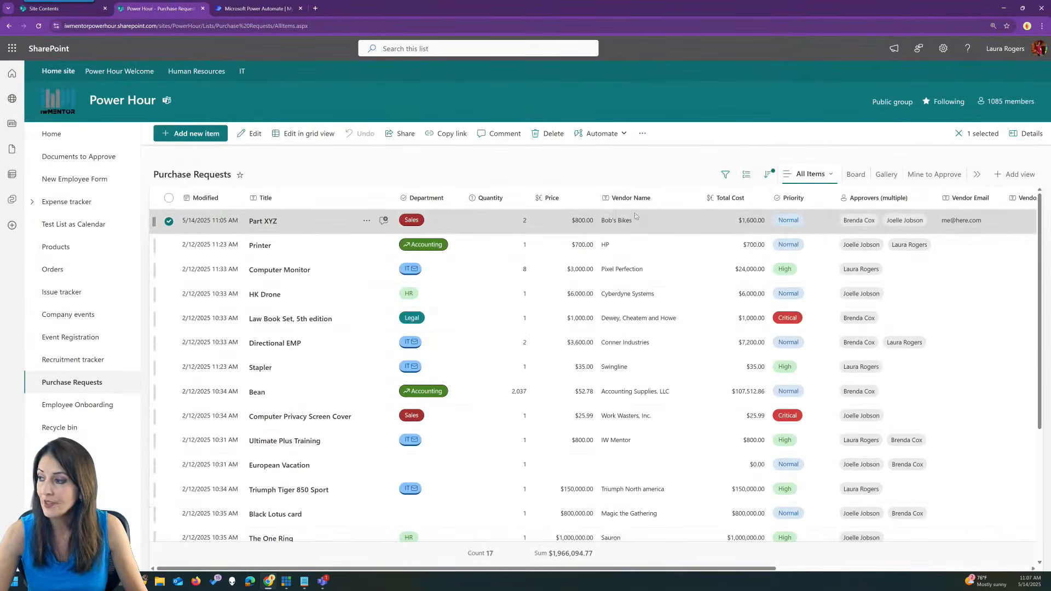
right_click(333, 221)
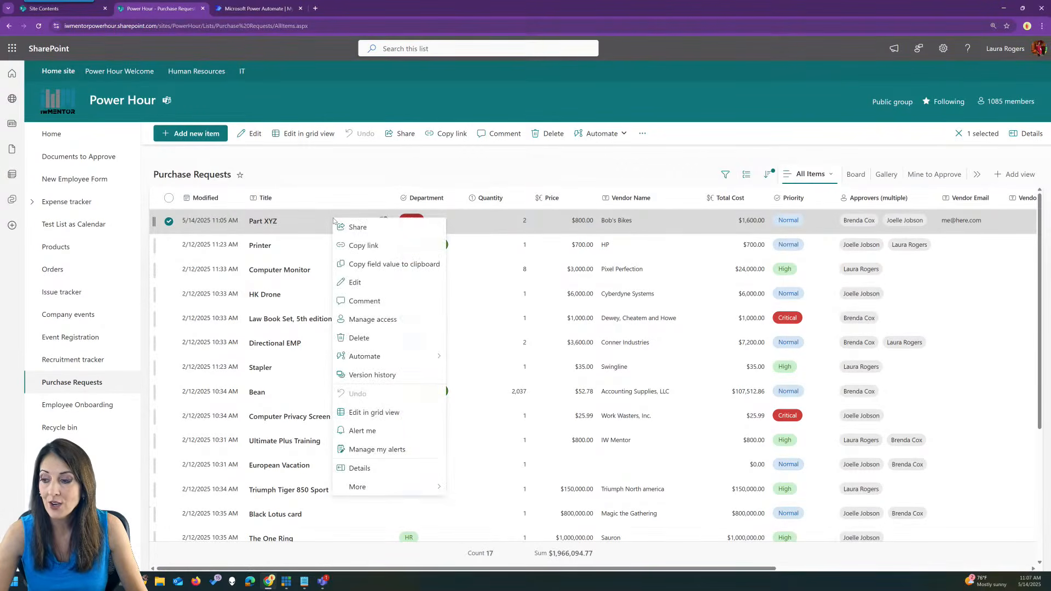
Run Email the vendor on the Part XYZ row from its Automate context menu.
mouse_move(395, 357)
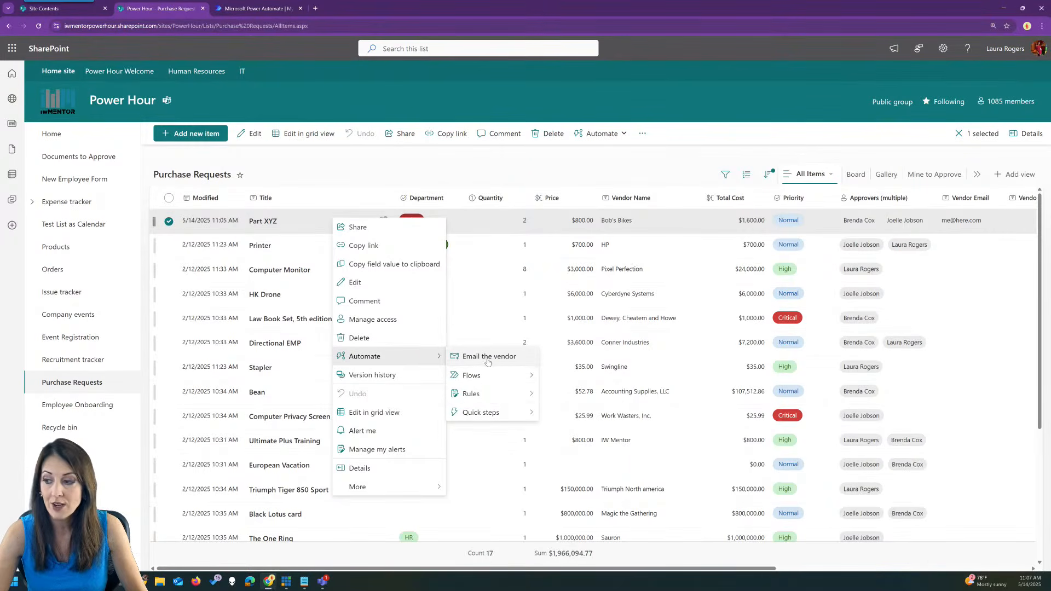
left_click(469, 358)
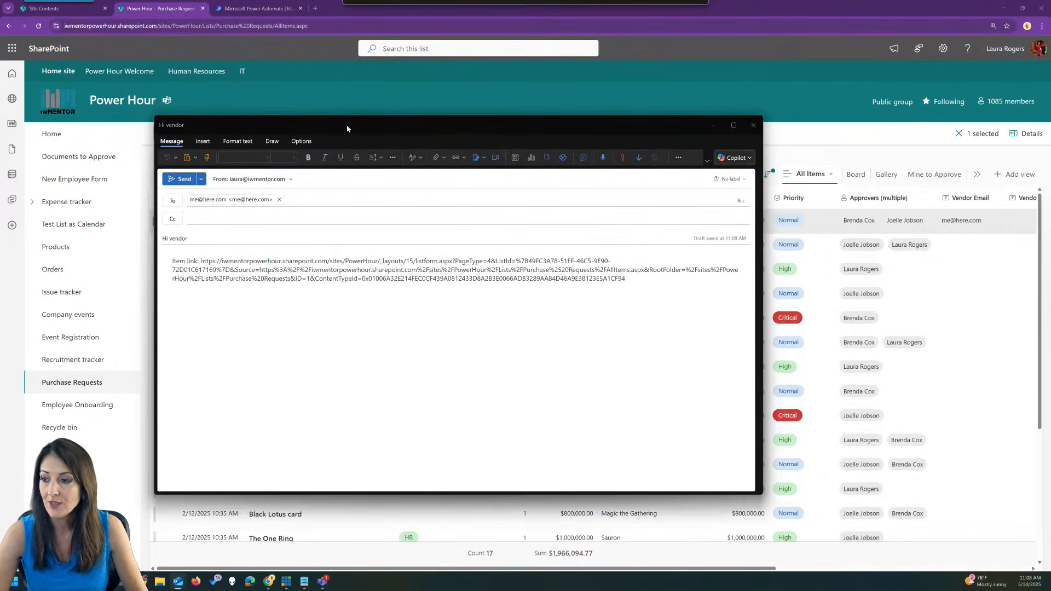
Inspect the draft's recipient, subject and body.
left_click(234, 204)
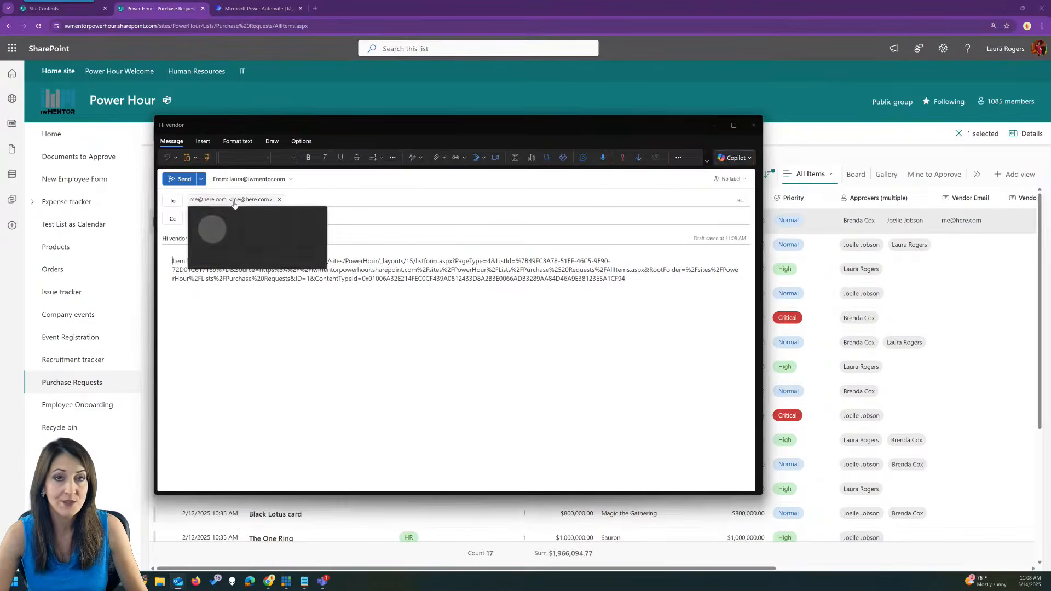
left_click(376, 215)
left_click(456, 330)
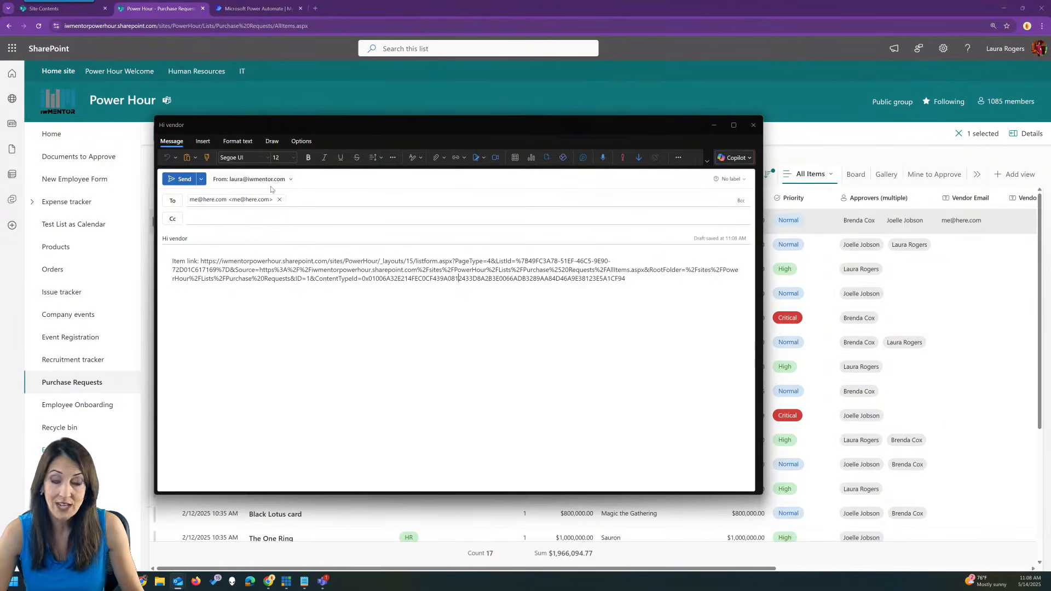
left_click(186, 239)
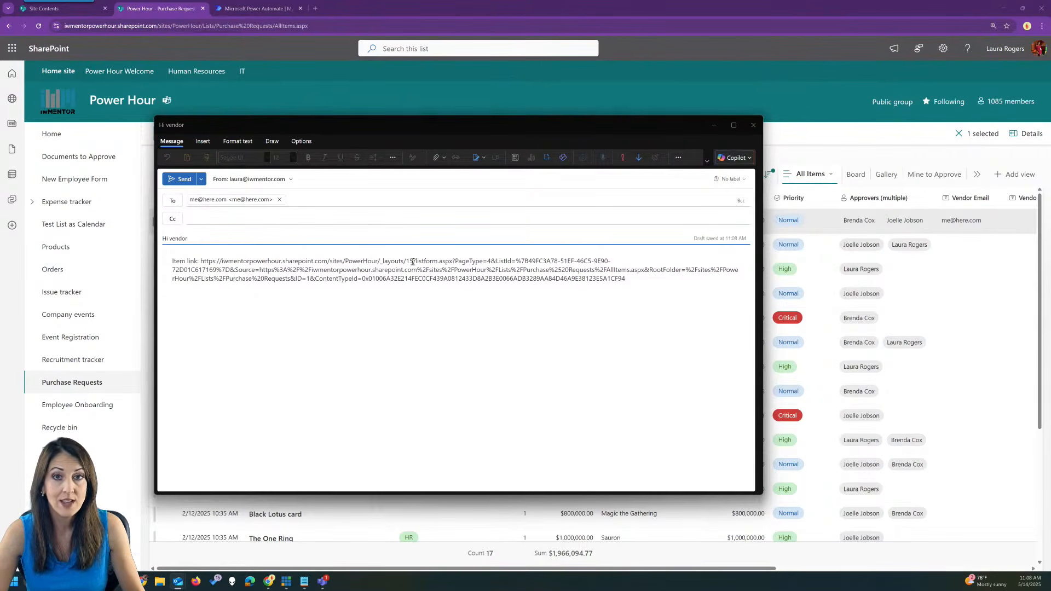
left_click(645, 279)
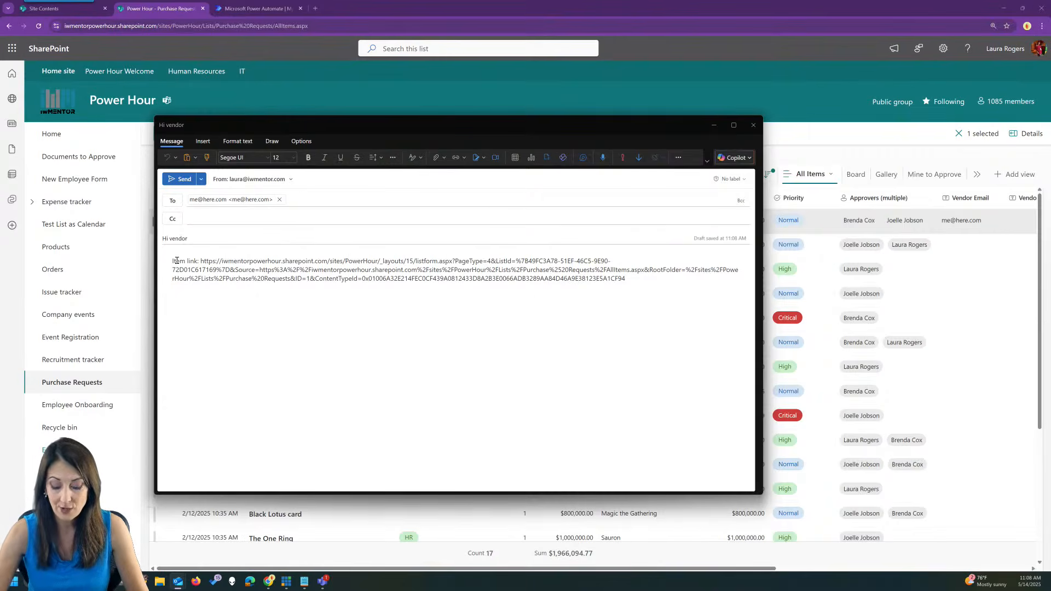
Insert a 'Here's stuff' line above the item link, then close the draft without saving.
left_click(177, 260)
key("Return")
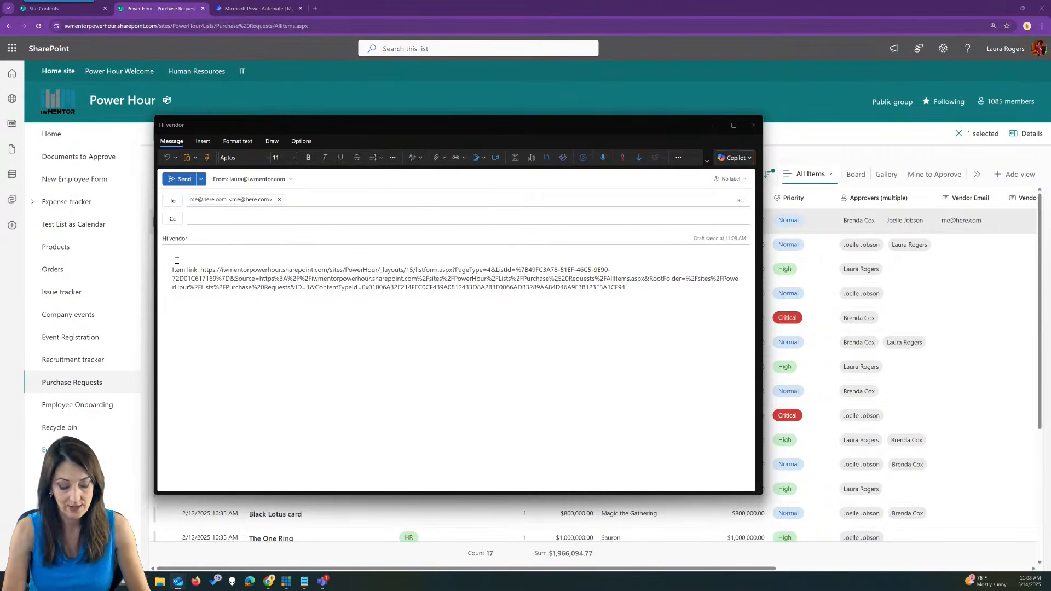
type("Hi")
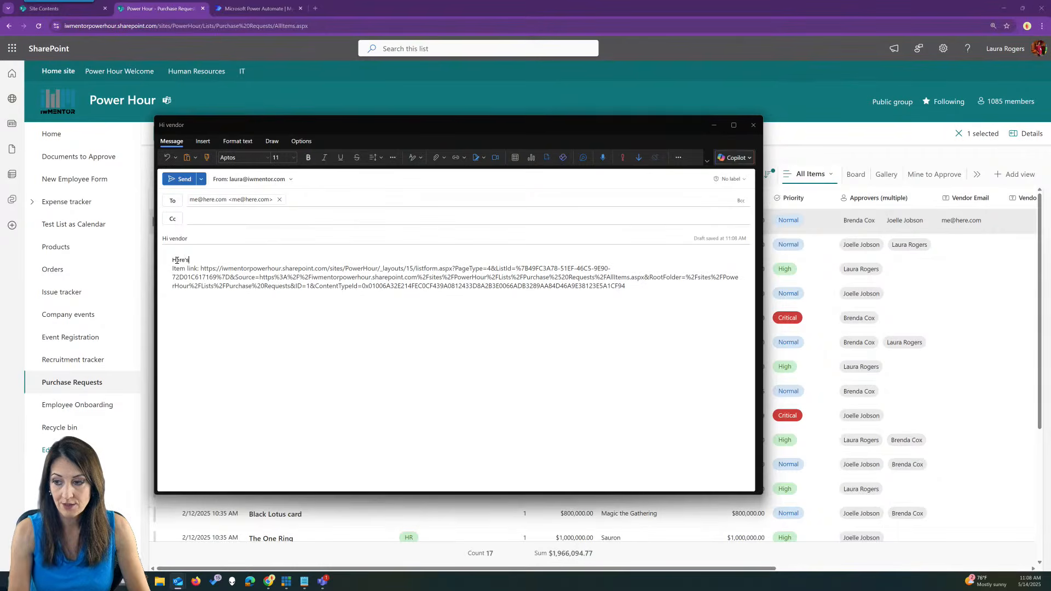
type("re's stuff")
key("Return")
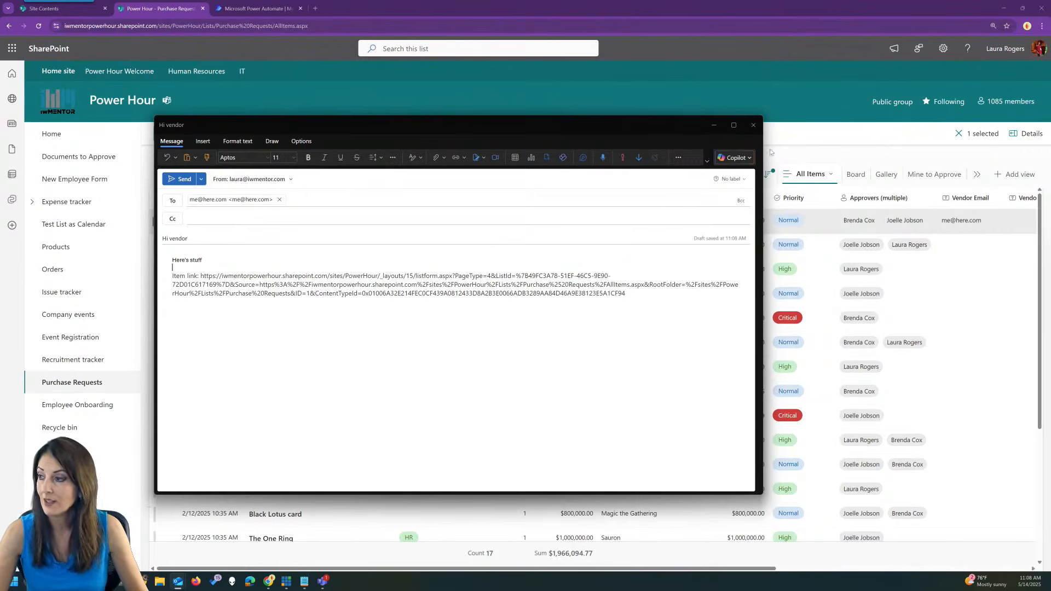
left_click(754, 124)
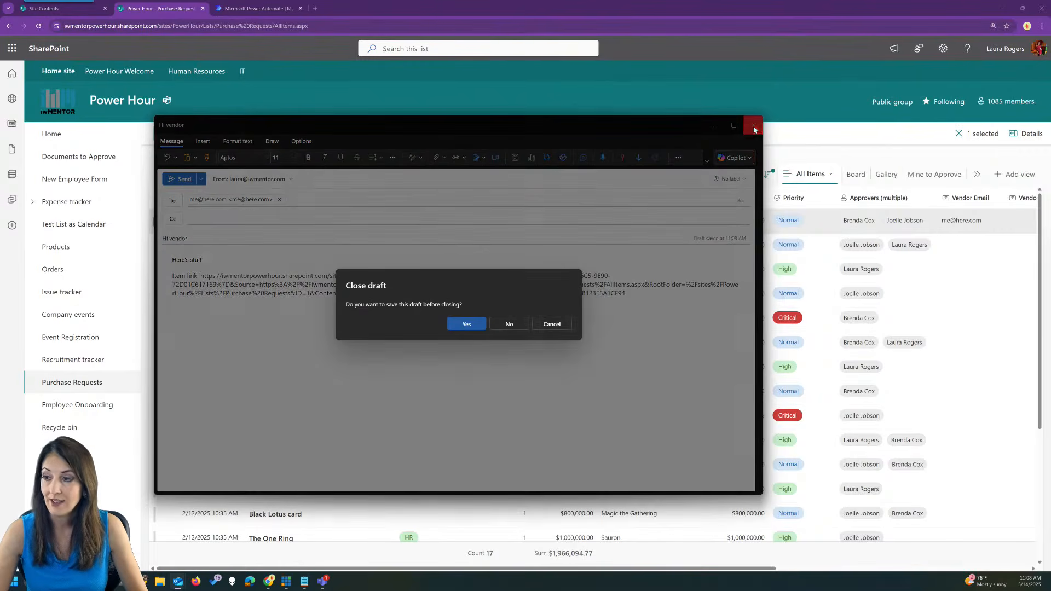
left_click(510, 326)
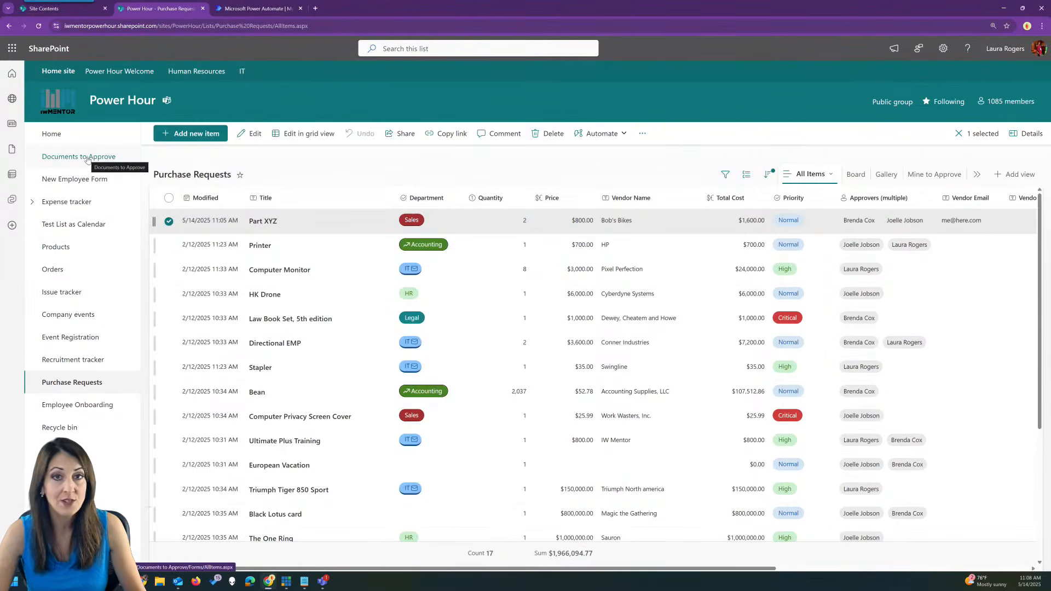
left_click(87, 158)
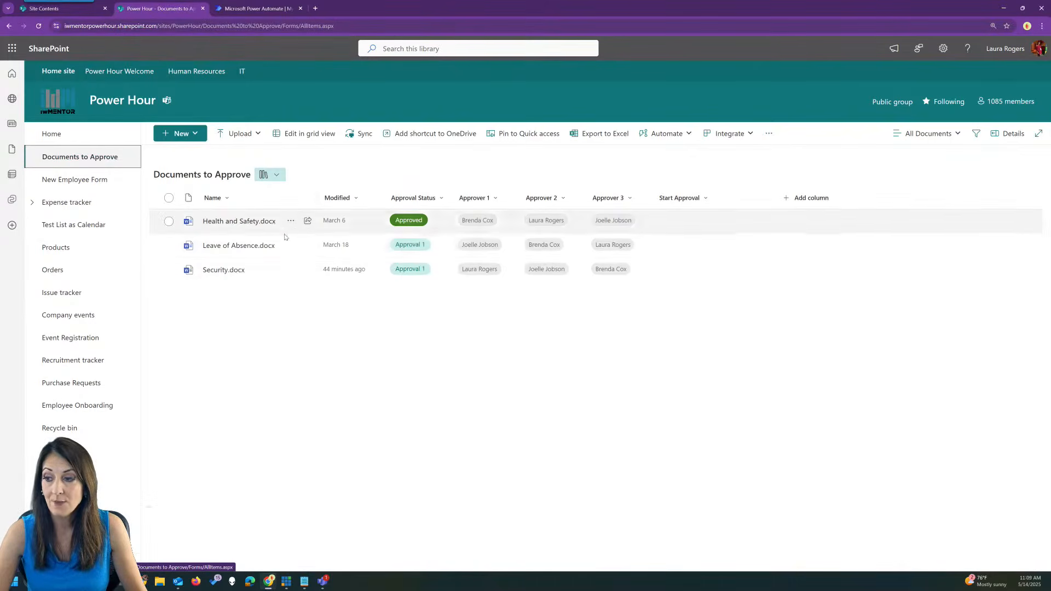
Select Leave of Absence.docx in Documents to Approve, then clear the selection.
left_click(689, 248)
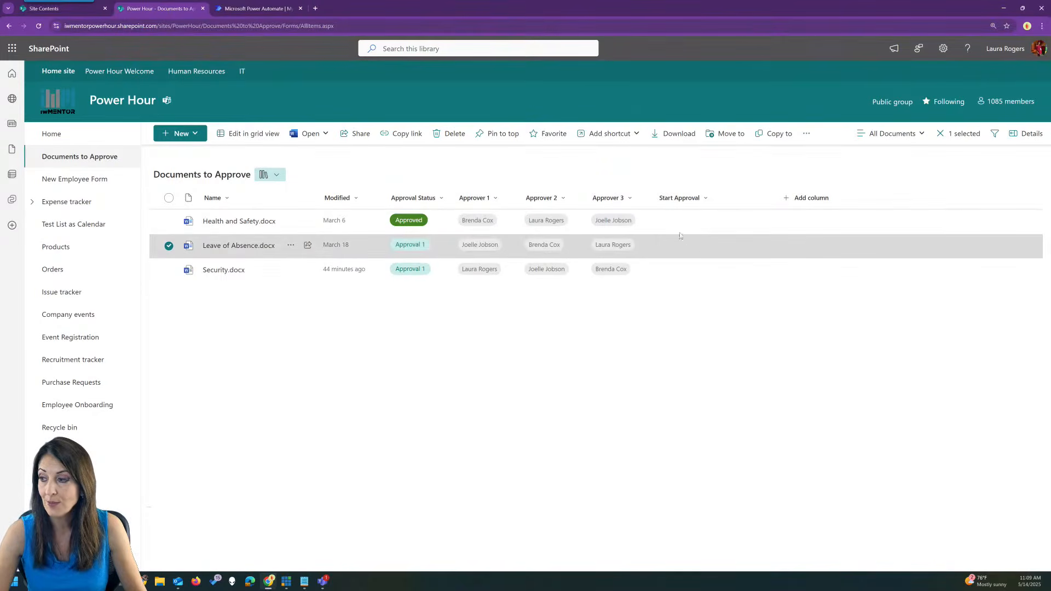
left_click(806, 133)
key("Escape")
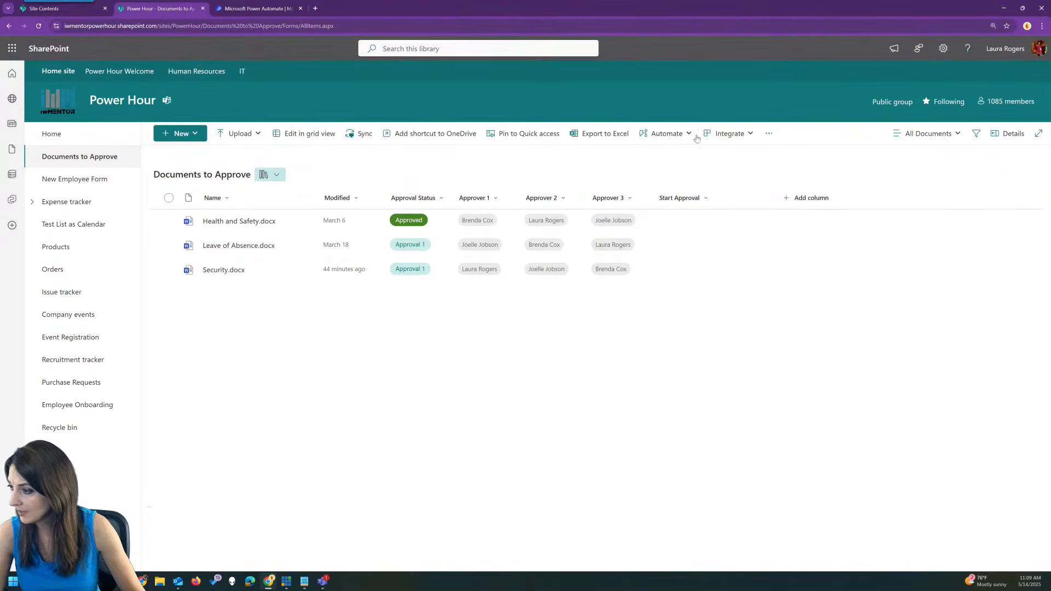
Begin a Draft an email quick step to Approver 1, then close it uncreated.
left_click(668, 133)
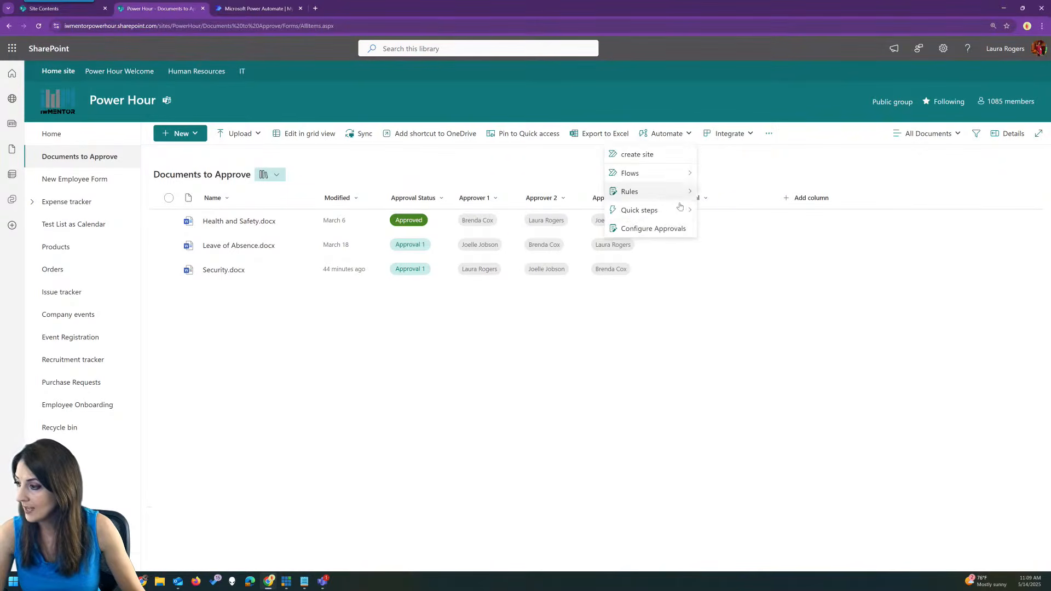
mouse_move(680, 211)
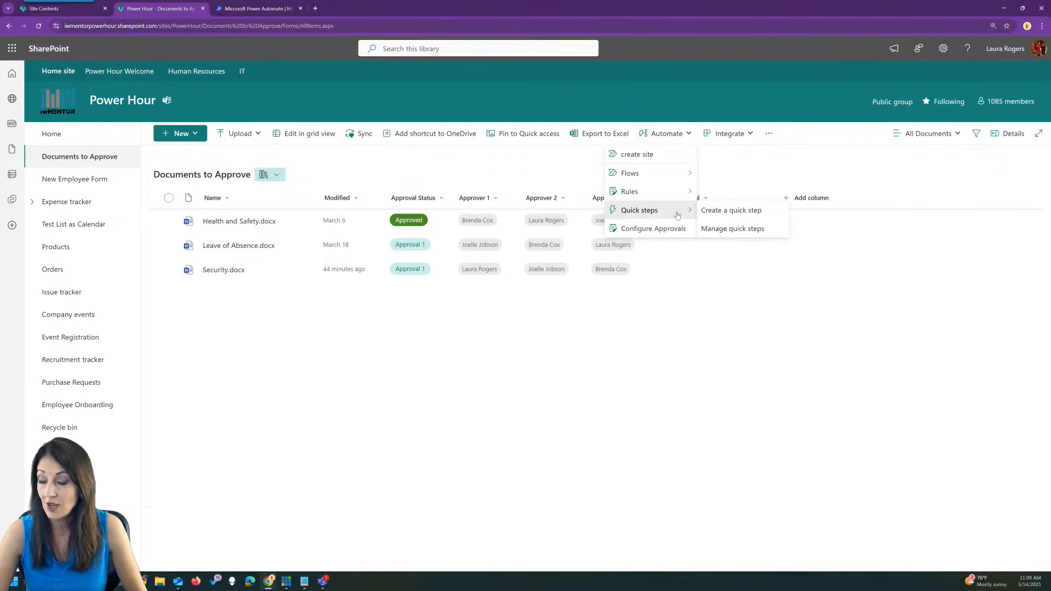
left_click(737, 211)
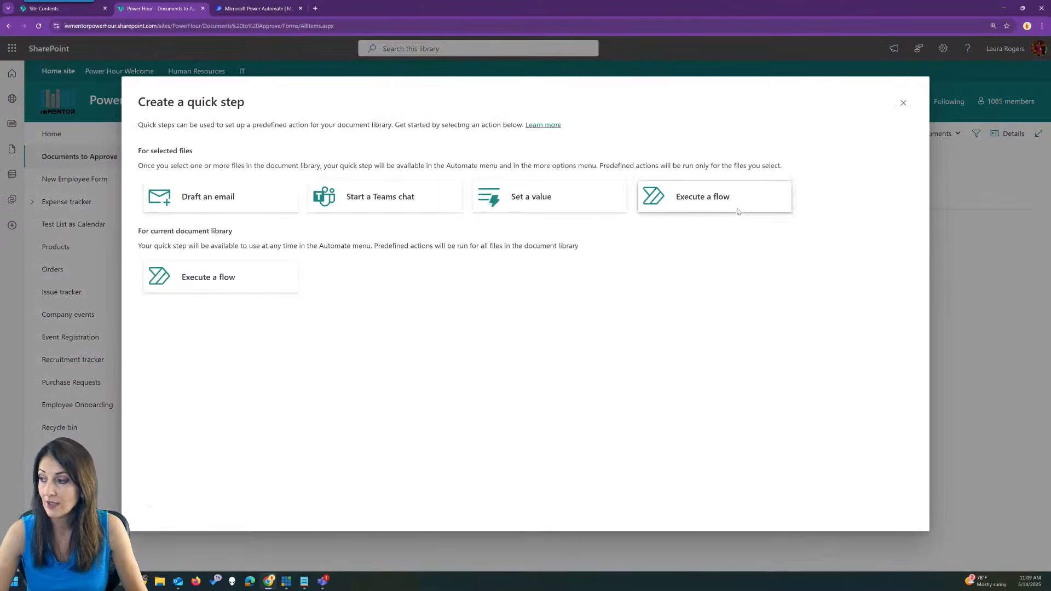
left_click(253, 200)
left_click(525, 224)
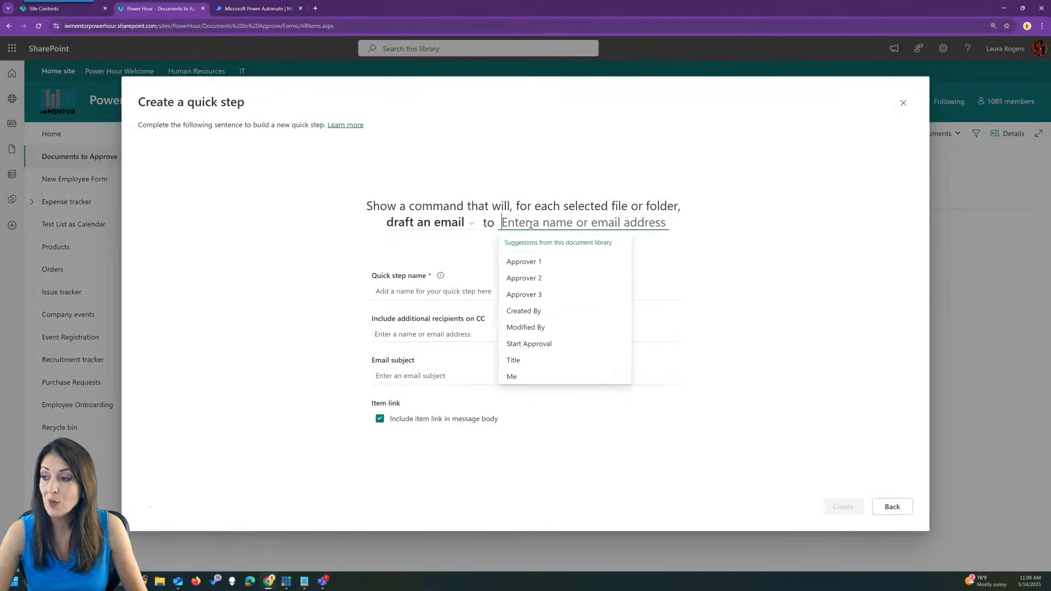
left_click(547, 266)
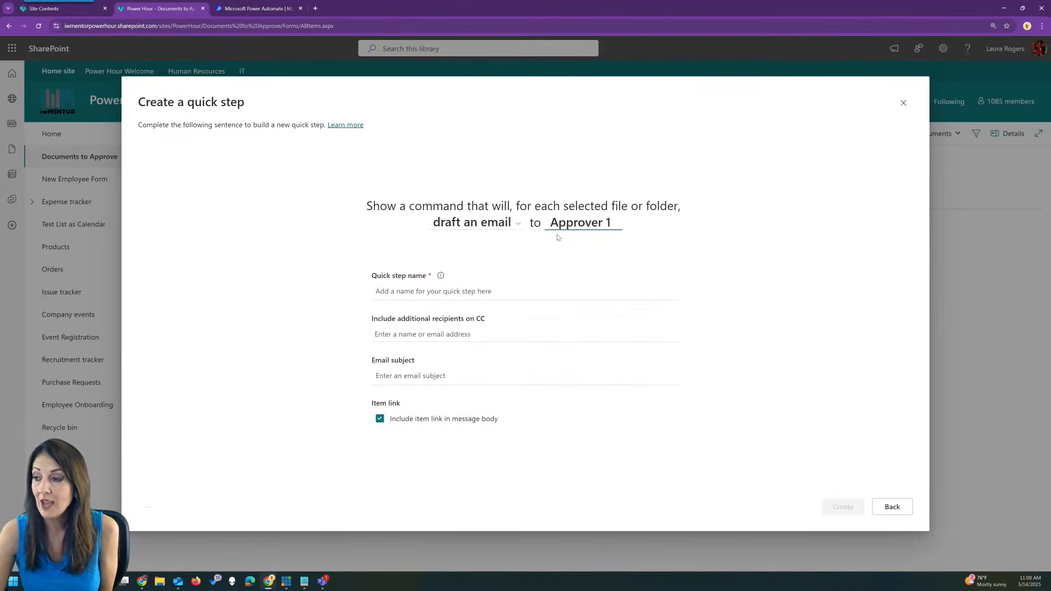
left_click(440, 295)
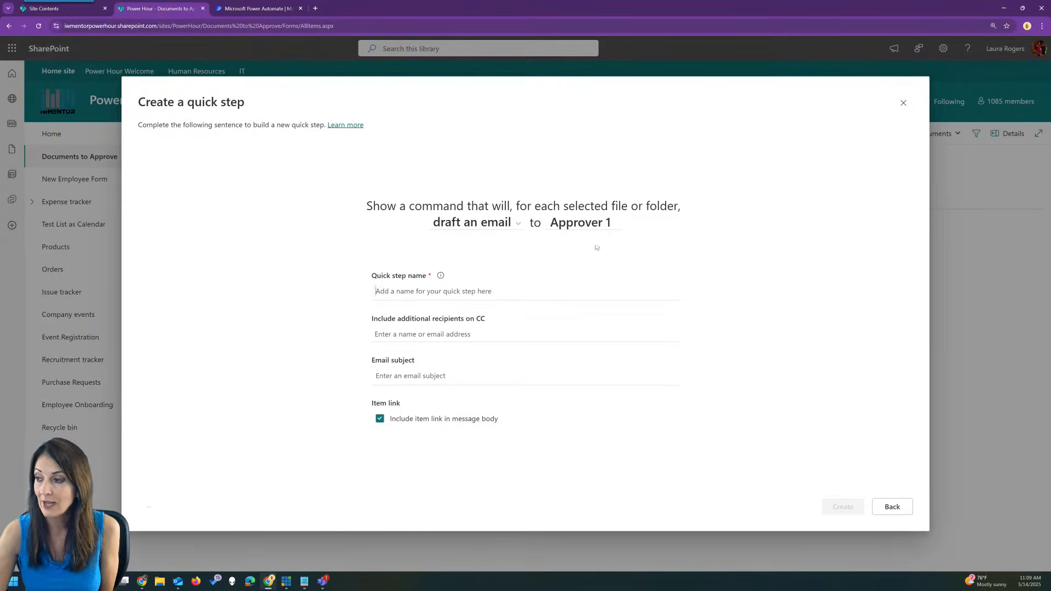
left_click(904, 104)
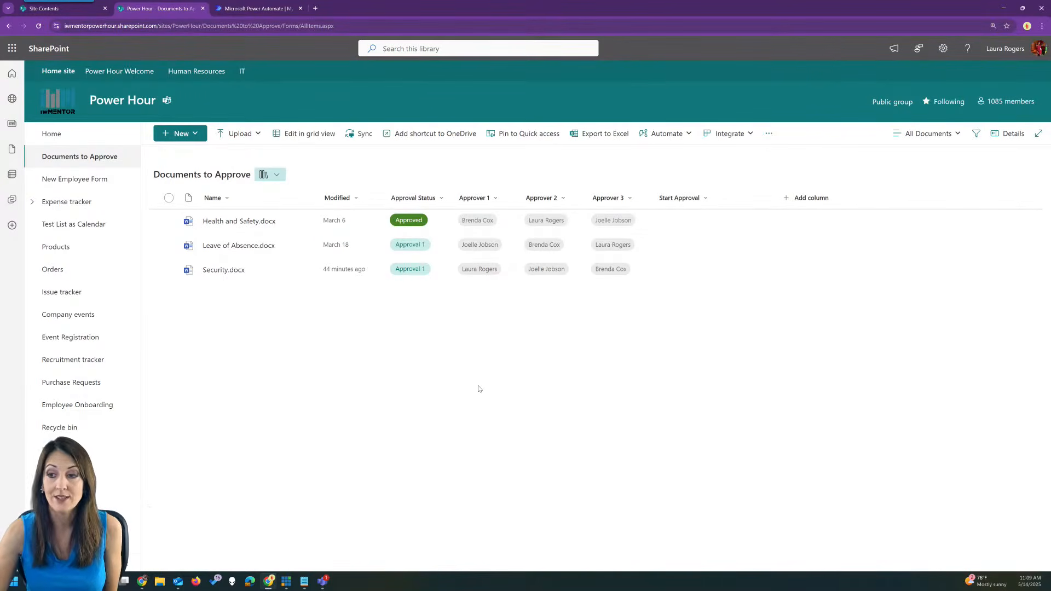
left_click(69, 383)
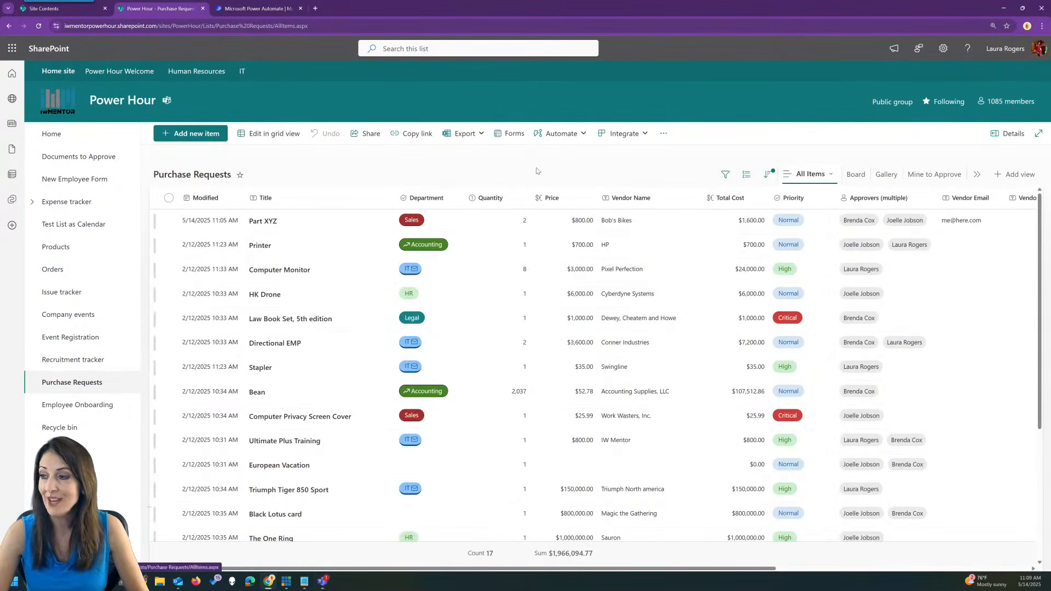
Start a new Purchase Requests quick step with the Start a Teams chat action.
left_click(636, 134)
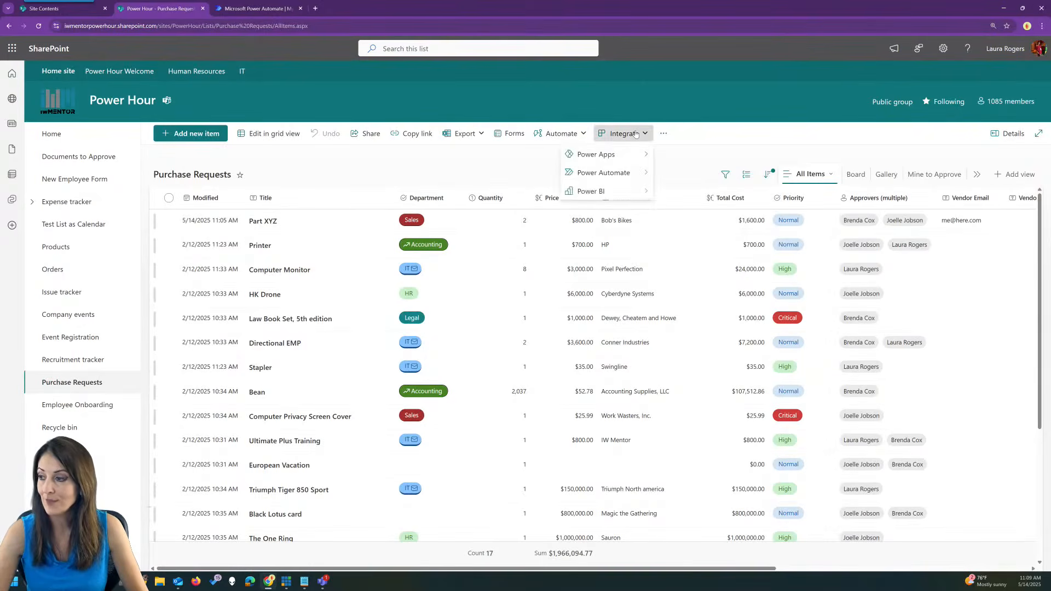
left_click(561, 133)
mouse_move(561, 198)
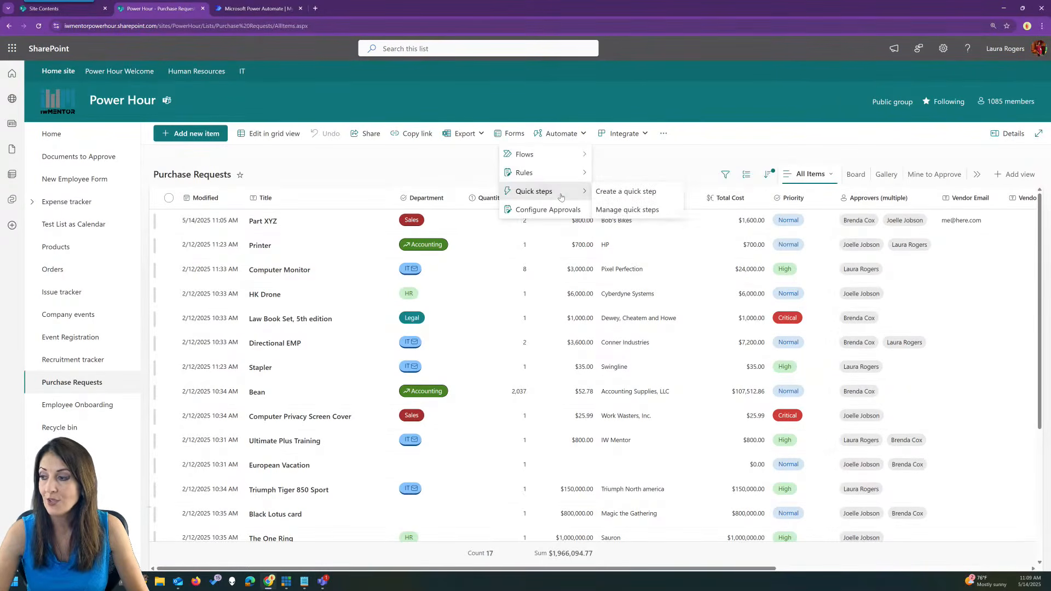
left_click(625, 192)
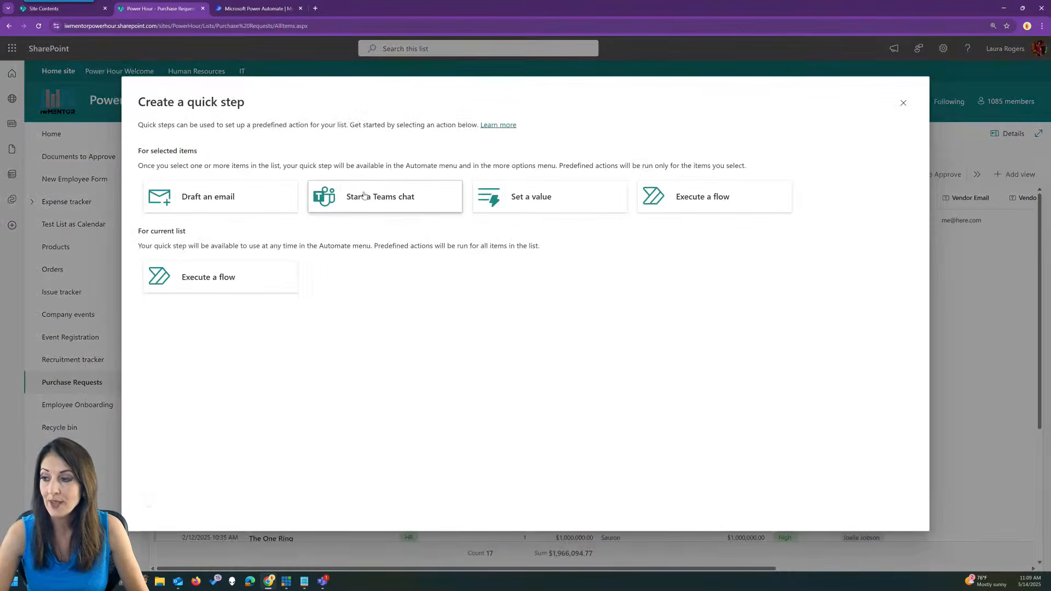
left_click(393, 199)
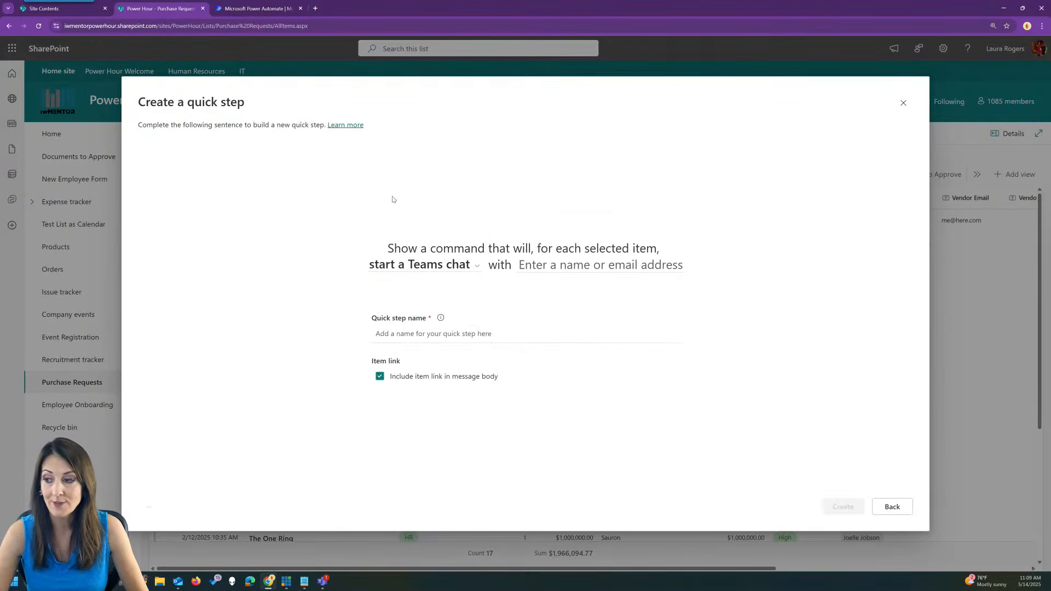
left_click(461, 268)
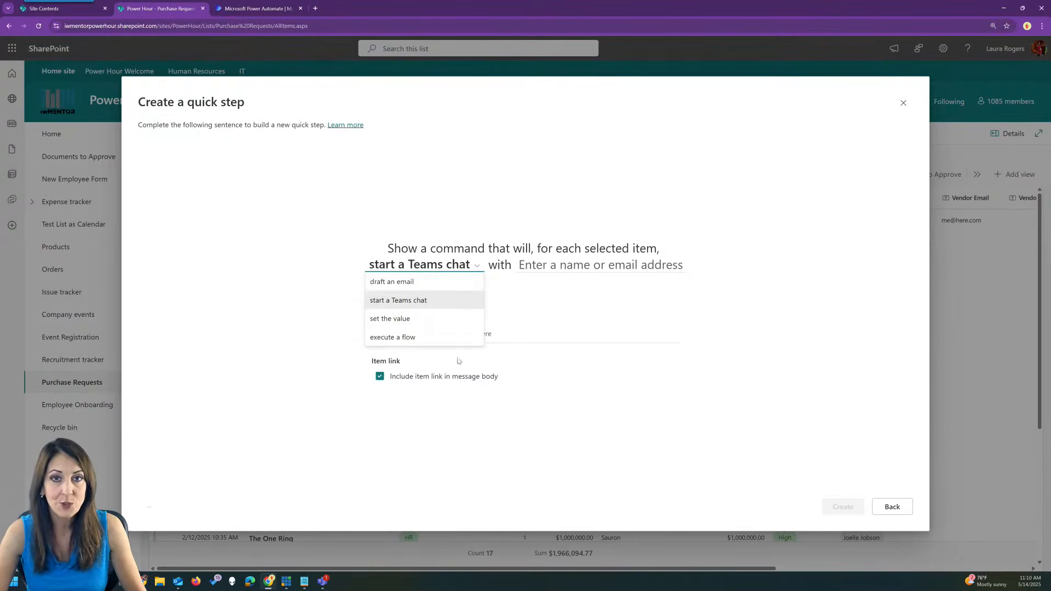
left_click(411, 283)
left_click(437, 223)
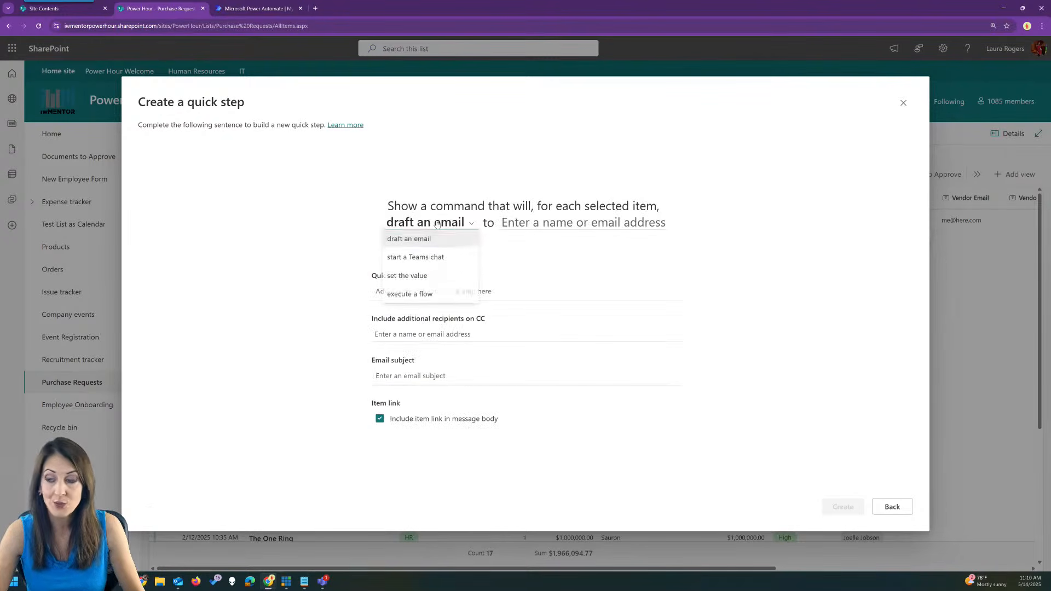
left_click(432, 258)
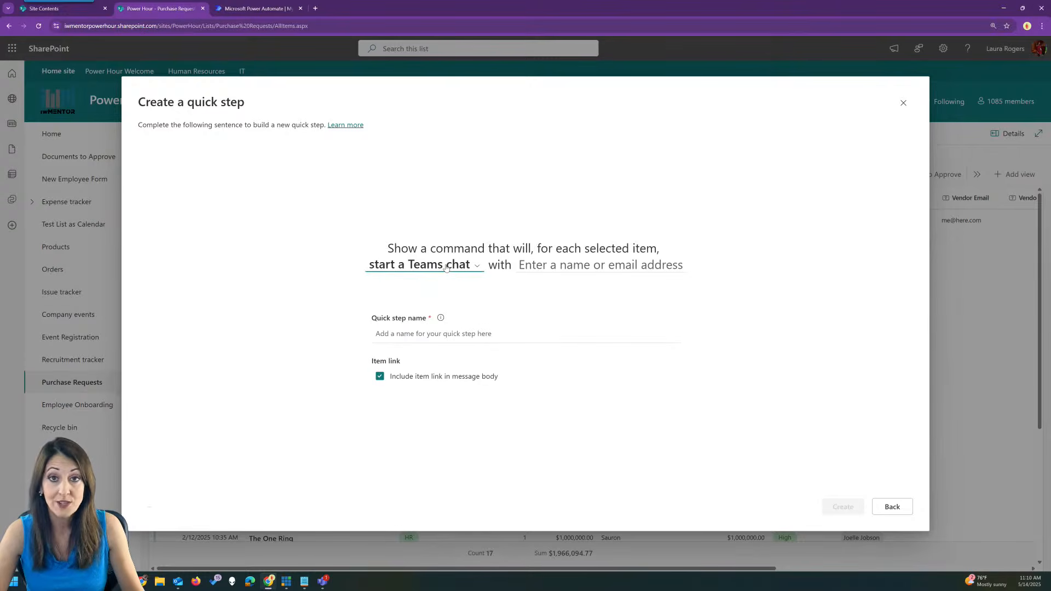
left_click(606, 265)
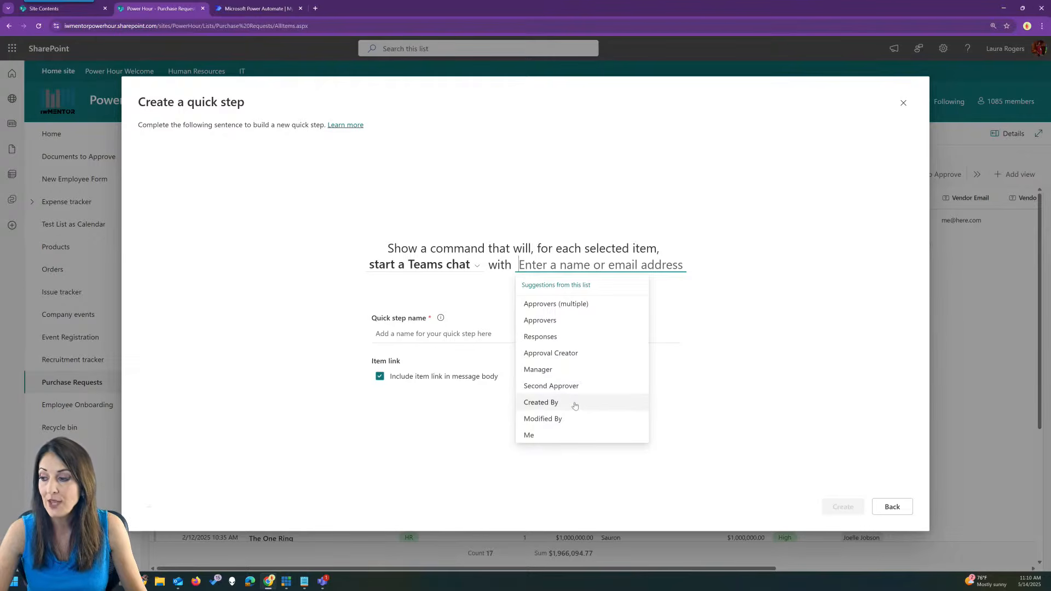
Set Approvers (multiple) as chat participants, name it 'Chat with approvers', and create it.
left_click(574, 305)
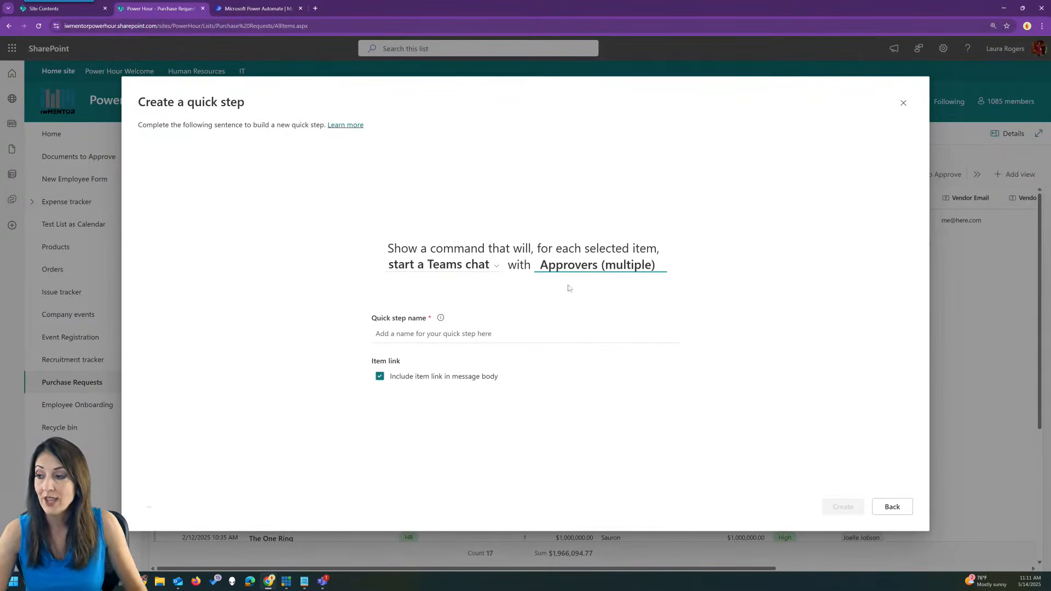
left_click(427, 338)
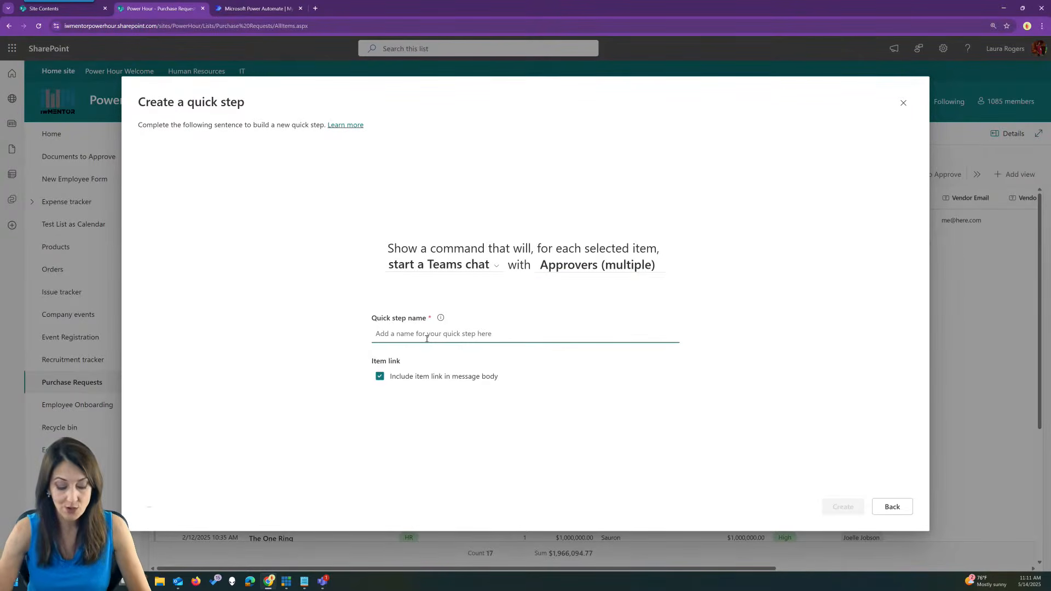
type("Chat with")
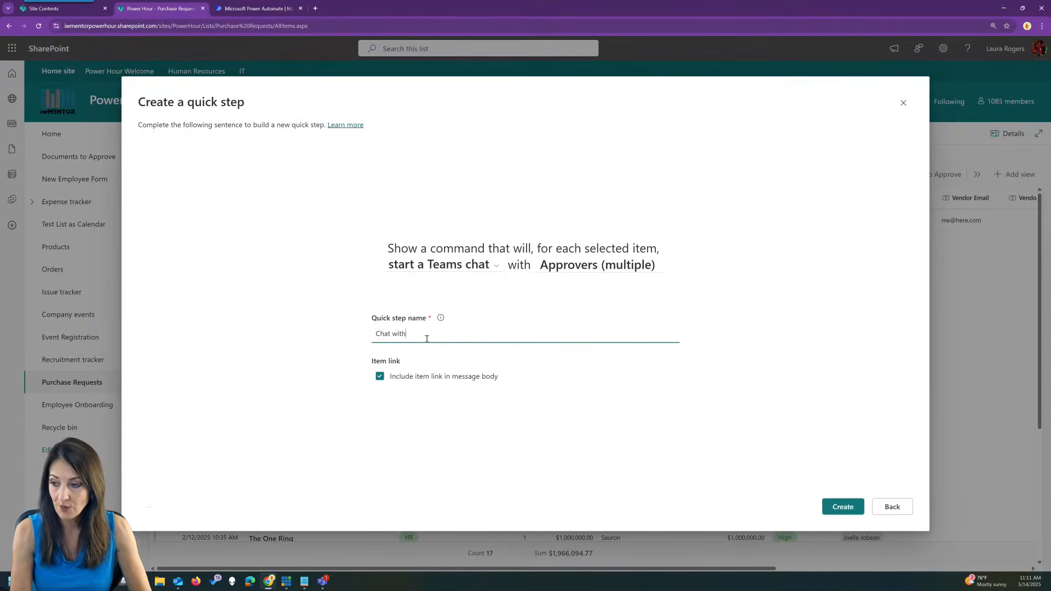
type(" approvers")
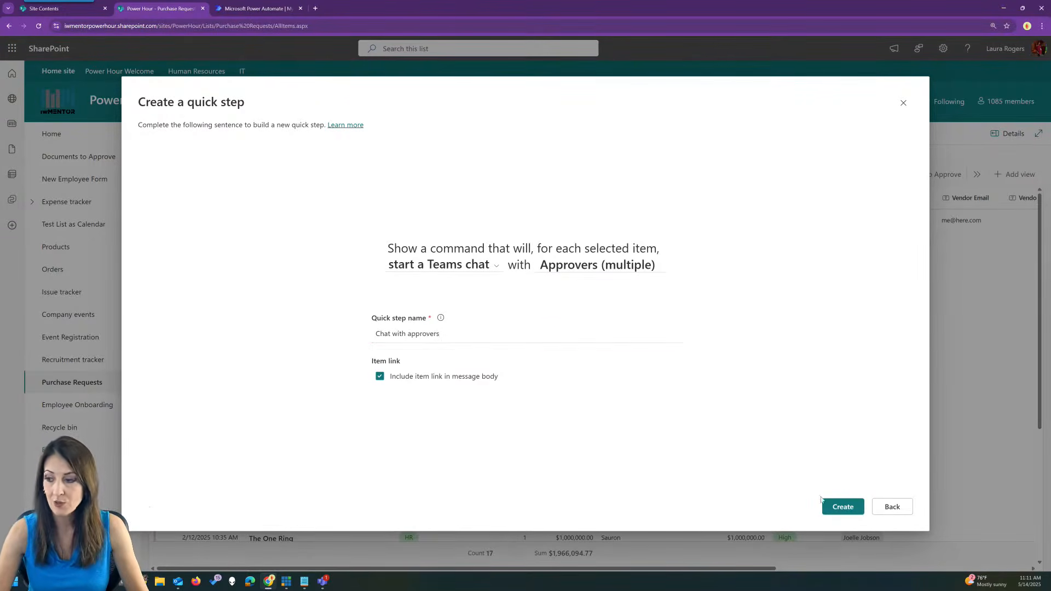
left_click(839, 513)
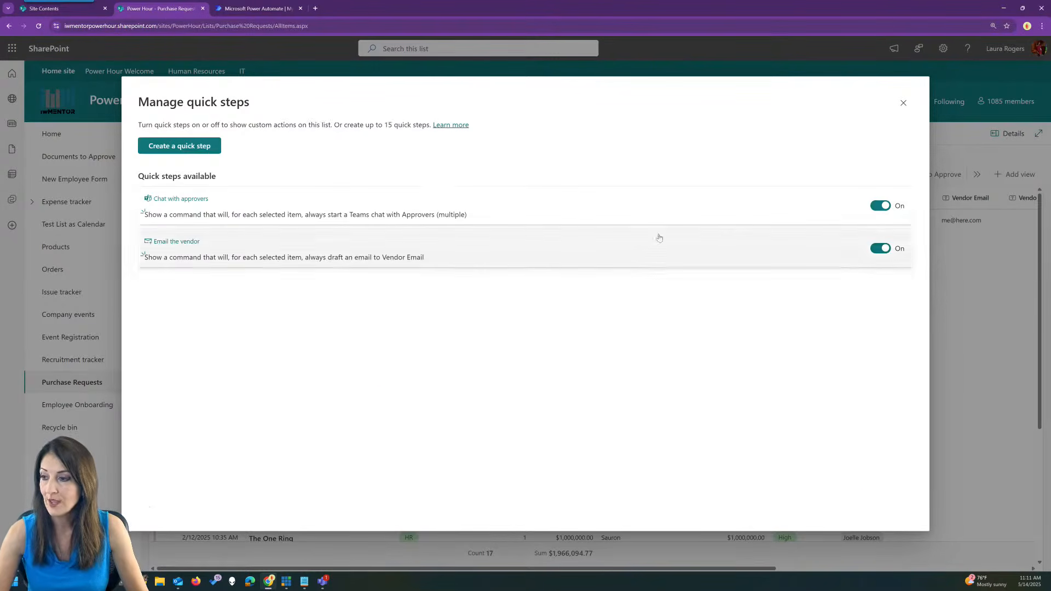
left_click(904, 104)
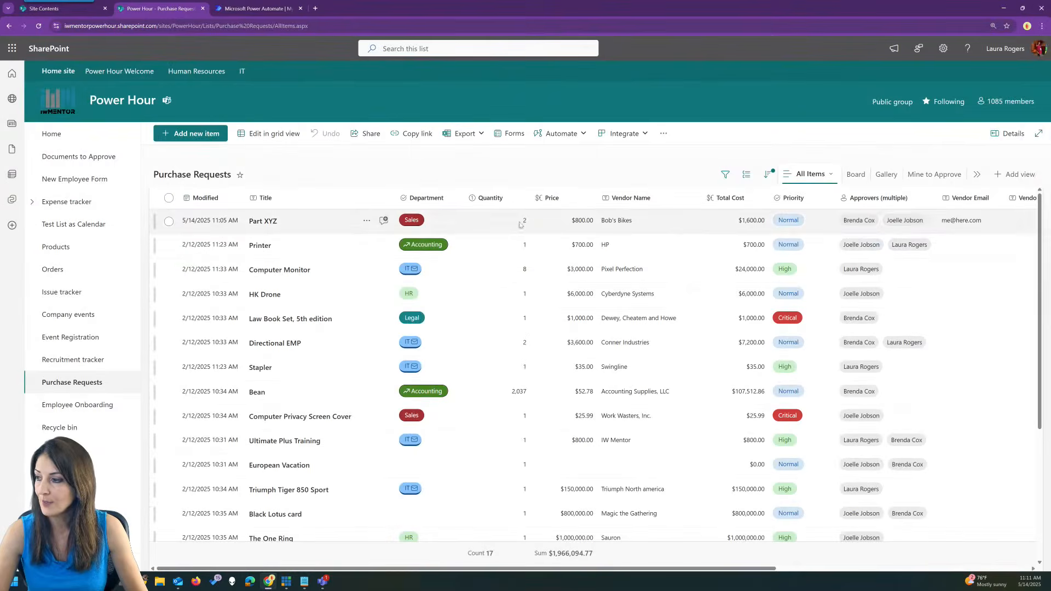
Run the Chat with approvers quick step on the Part XYZ request from its Automate menu.
left_click(497, 222)
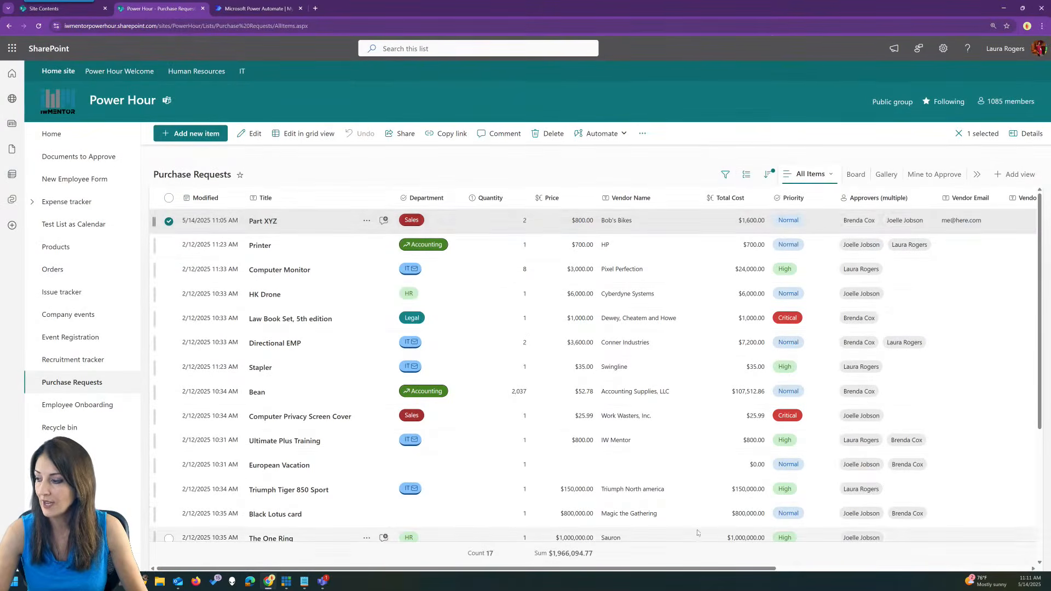
right_click(307, 221)
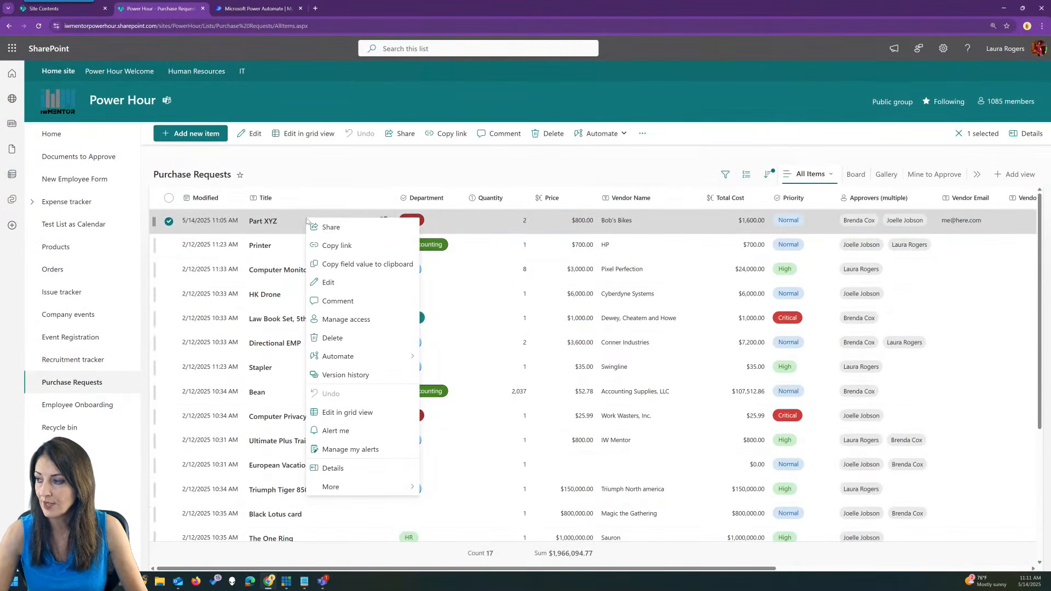
left_click(665, 162)
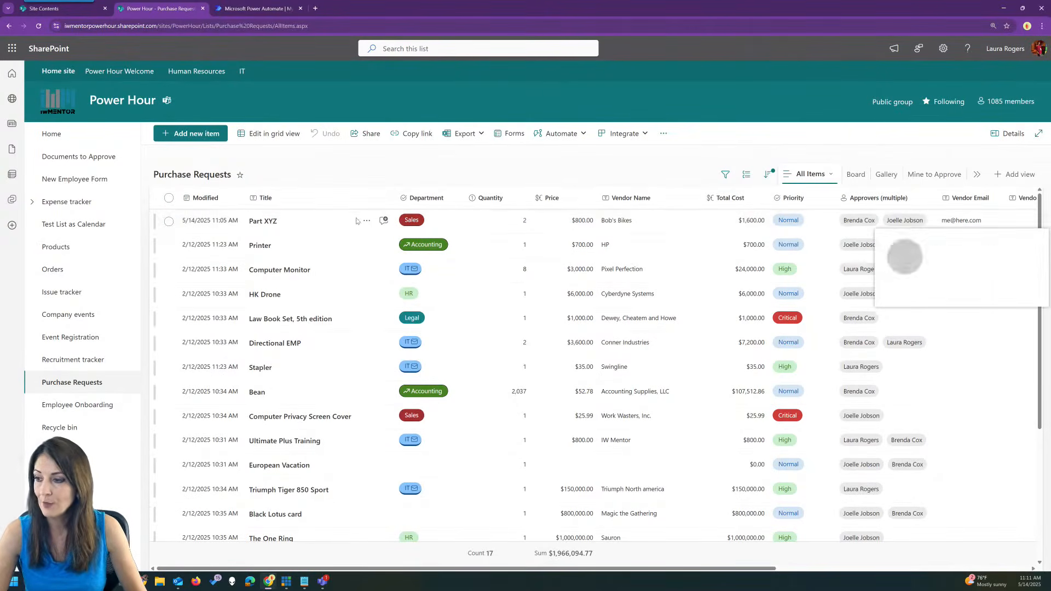
right_click(331, 223)
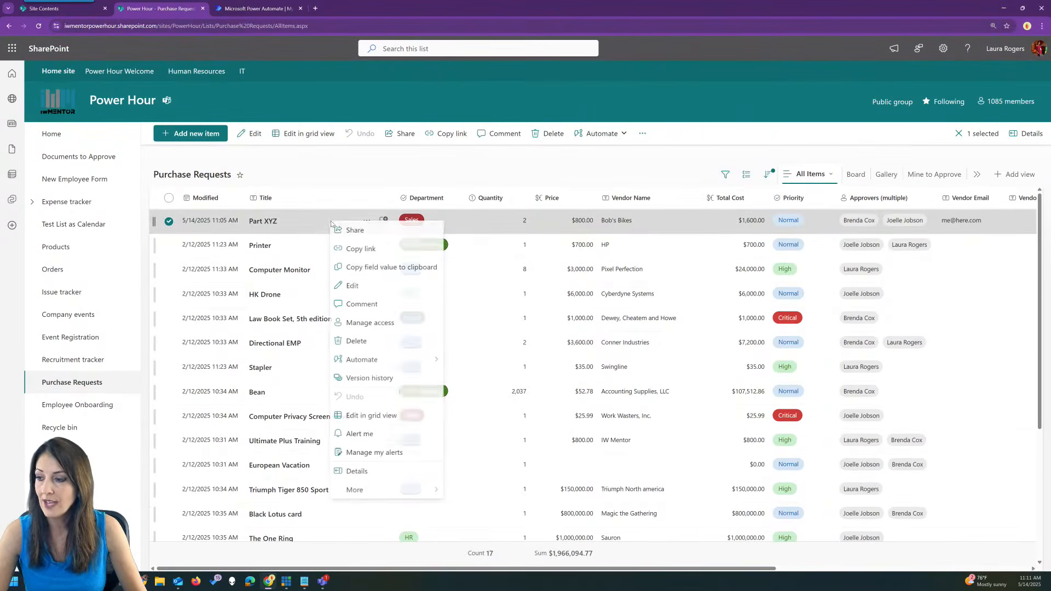
mouse_move(377, 363)
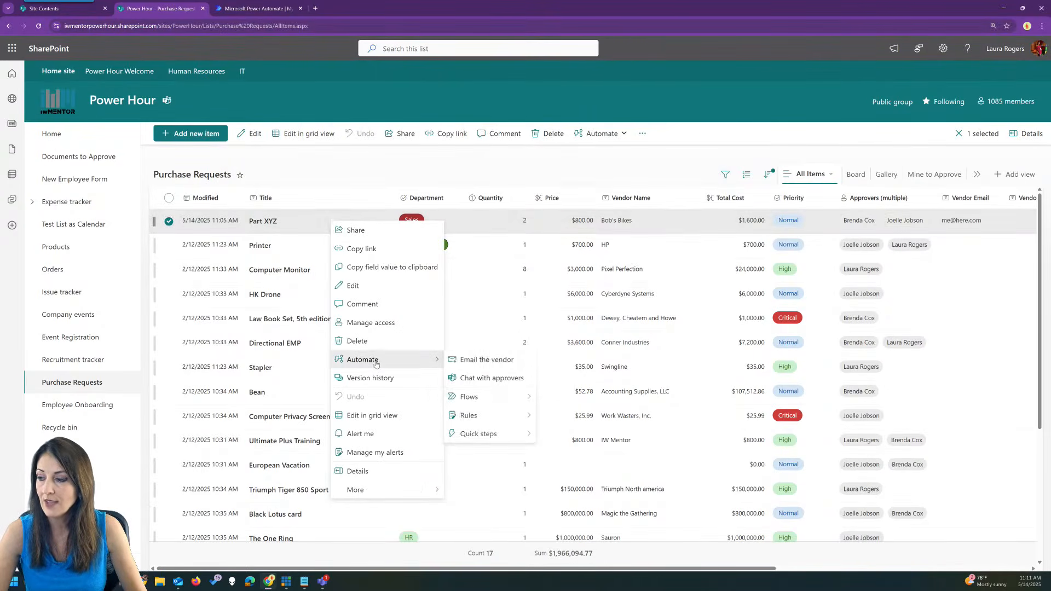
left_click(504, 383)
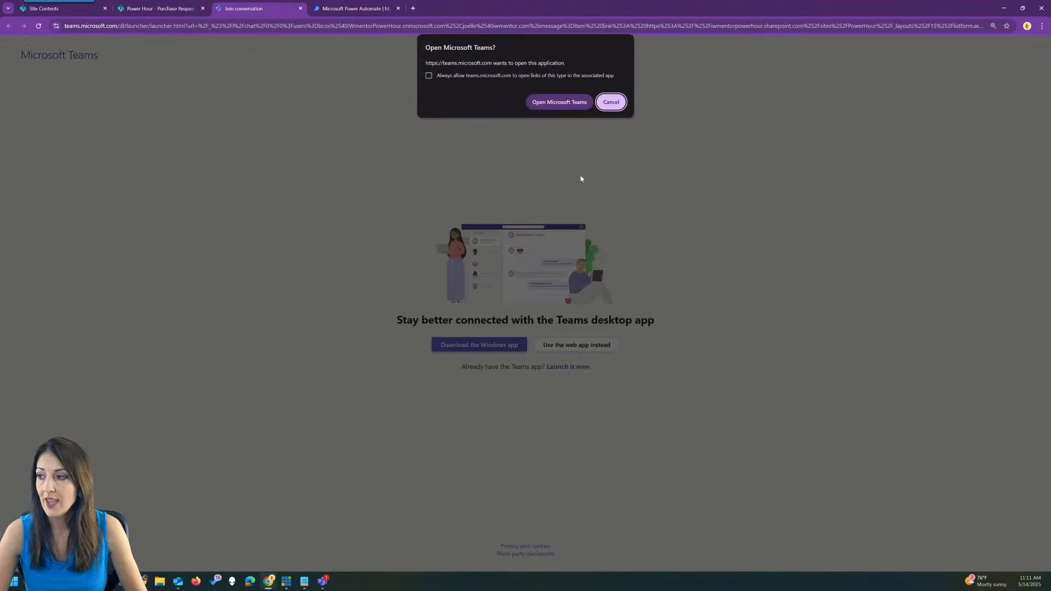
In Teams web, send the Part XYZ item link and 'chat about this' to approvers, then open the link.
left_click(612, 103)
left_click(582, 345)
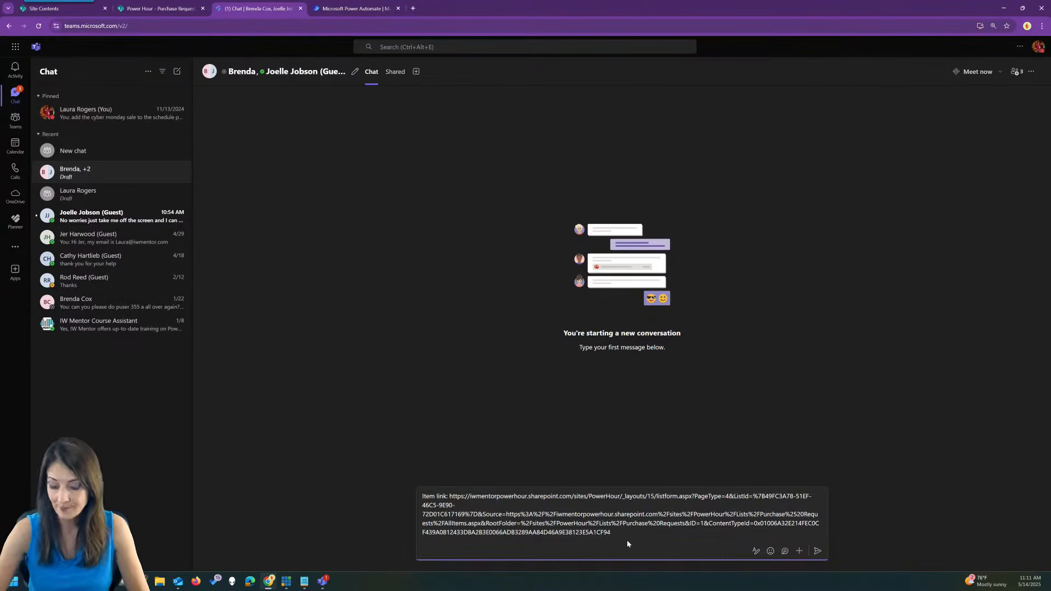
key("Return")
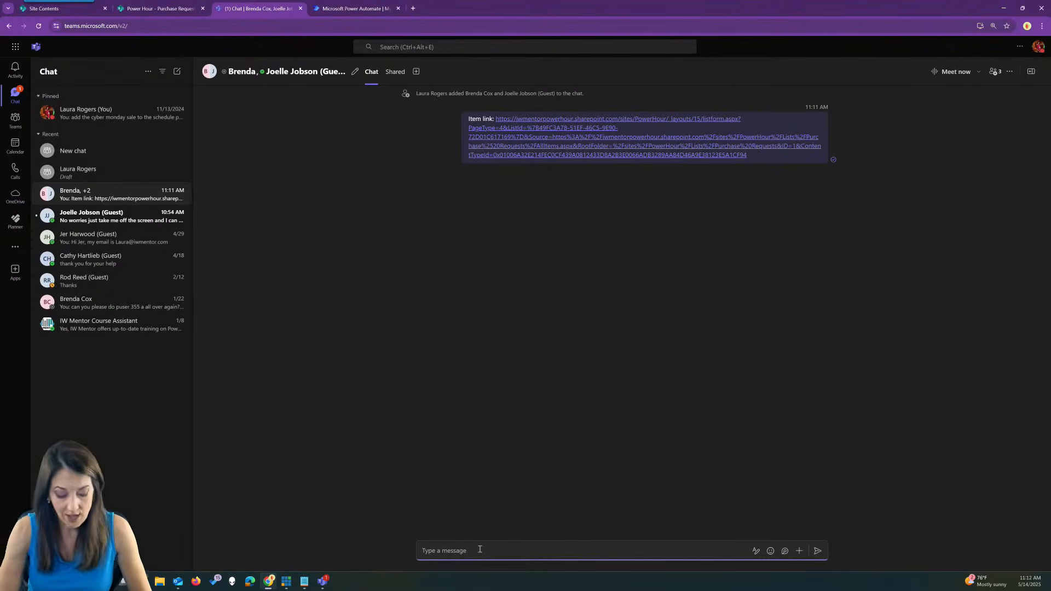
type("chat a")
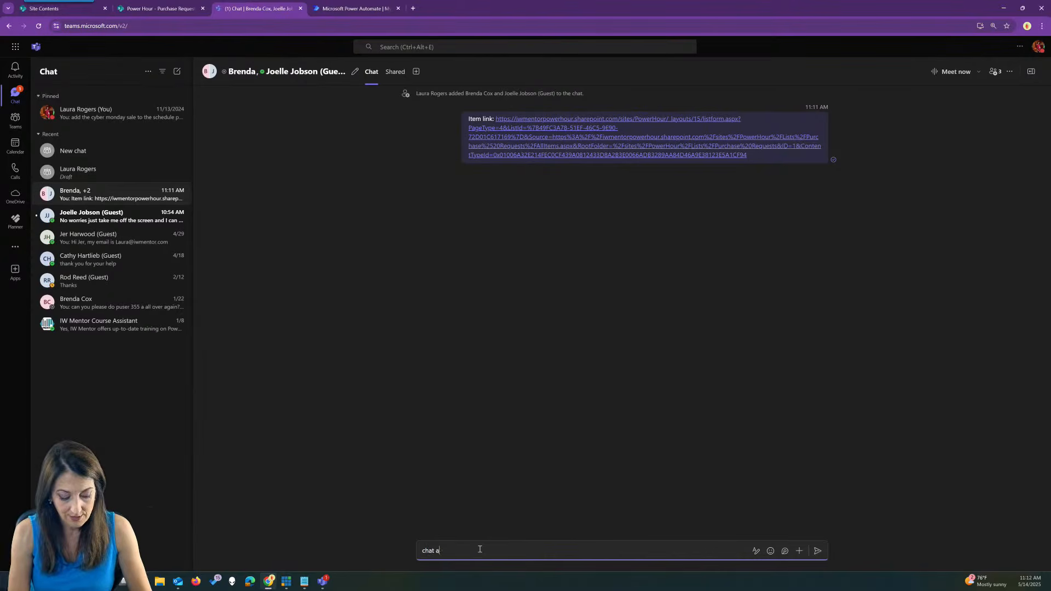
type("bout this")
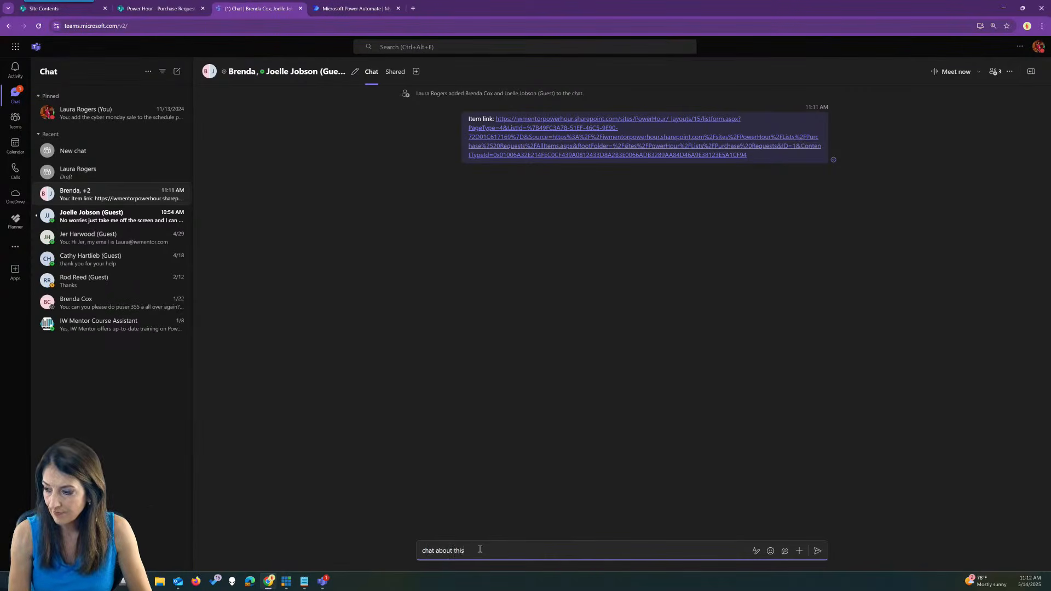
key("Return")
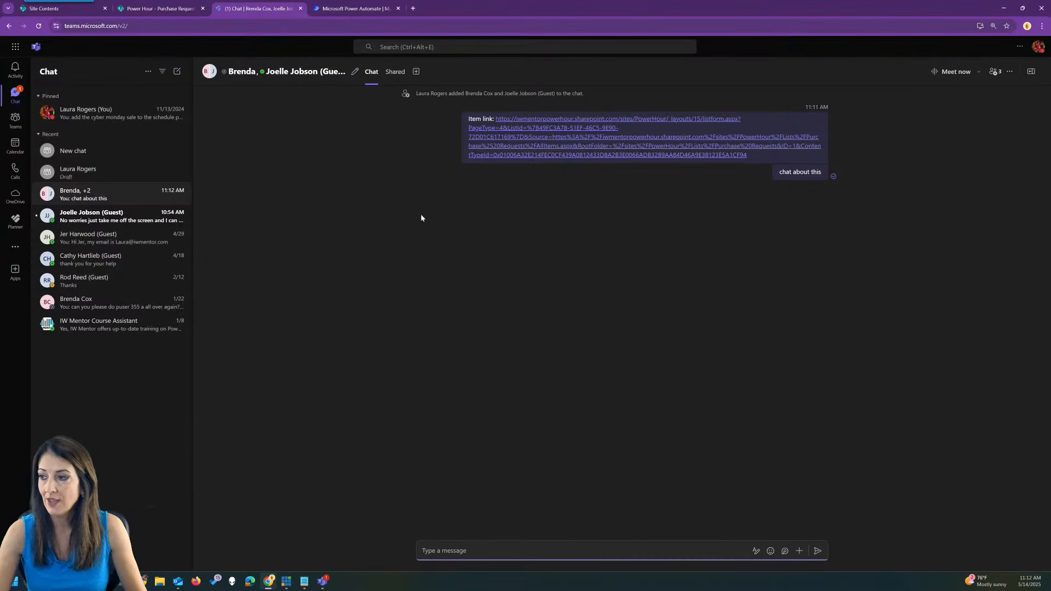
left_click(506, 144)
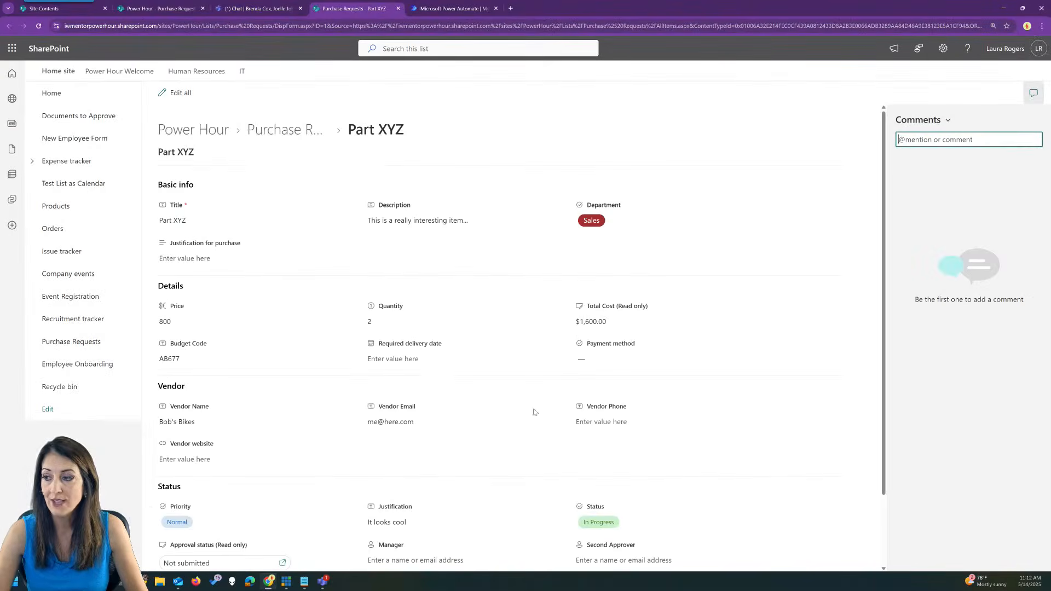
Close the Part XYZ item tab and the Teams chat tab.
left_click(398, 8)
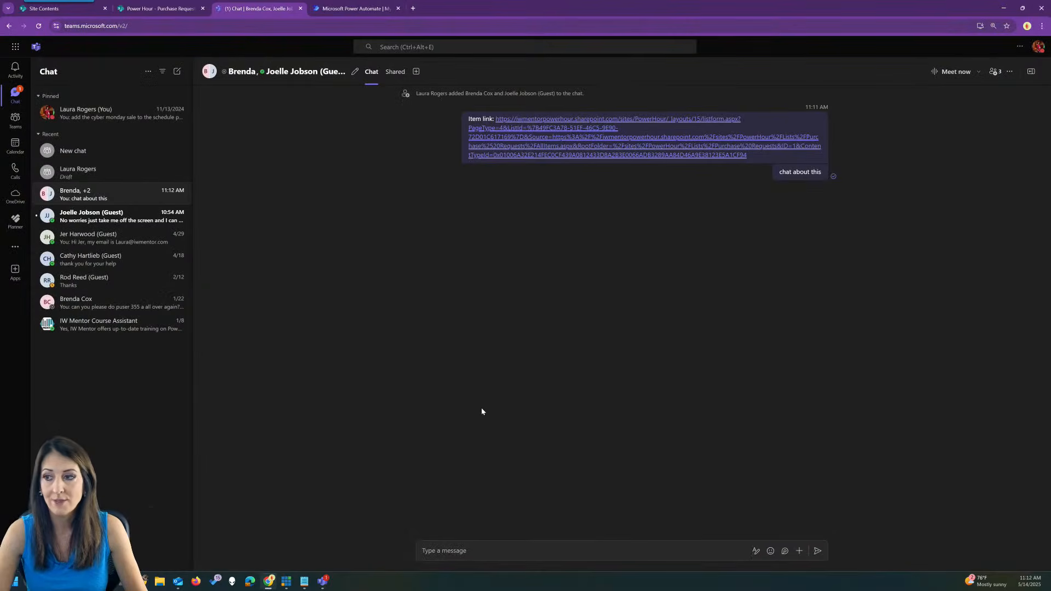
left_click(301, 8)
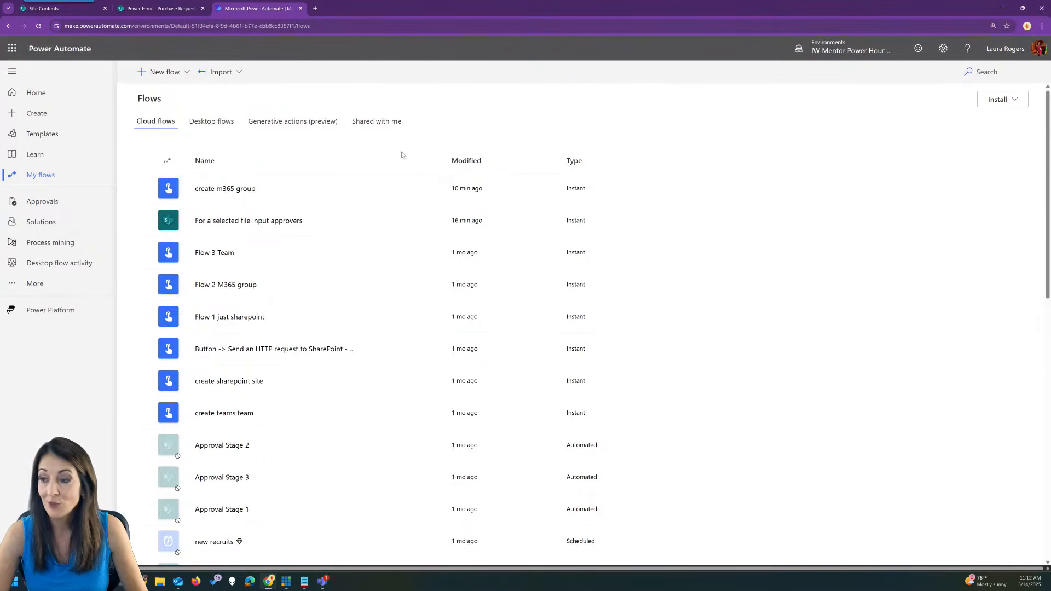
Back on Purchase Requests, clear the Part XYZ selection and begin creating another quick step.
left_click(143, 6)
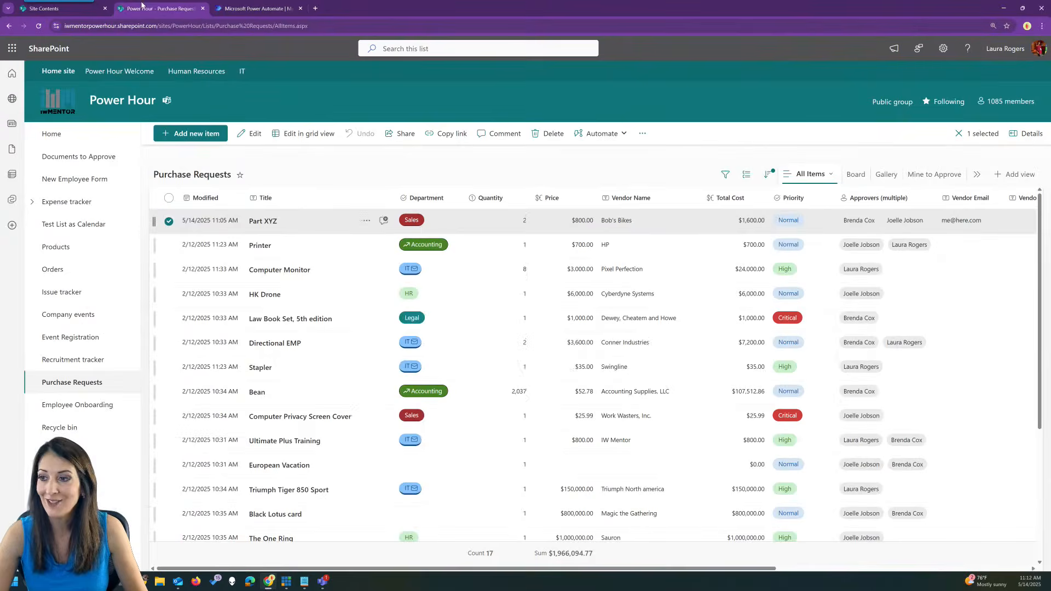
left_click(364, 180)
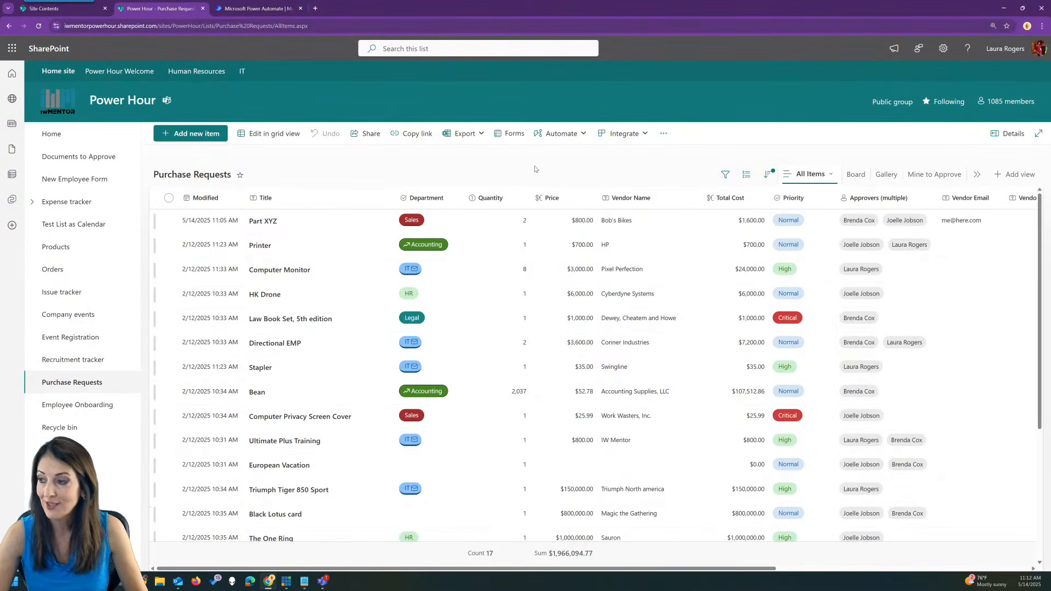
left_click(563, 135)
mouse_move(552, 191)
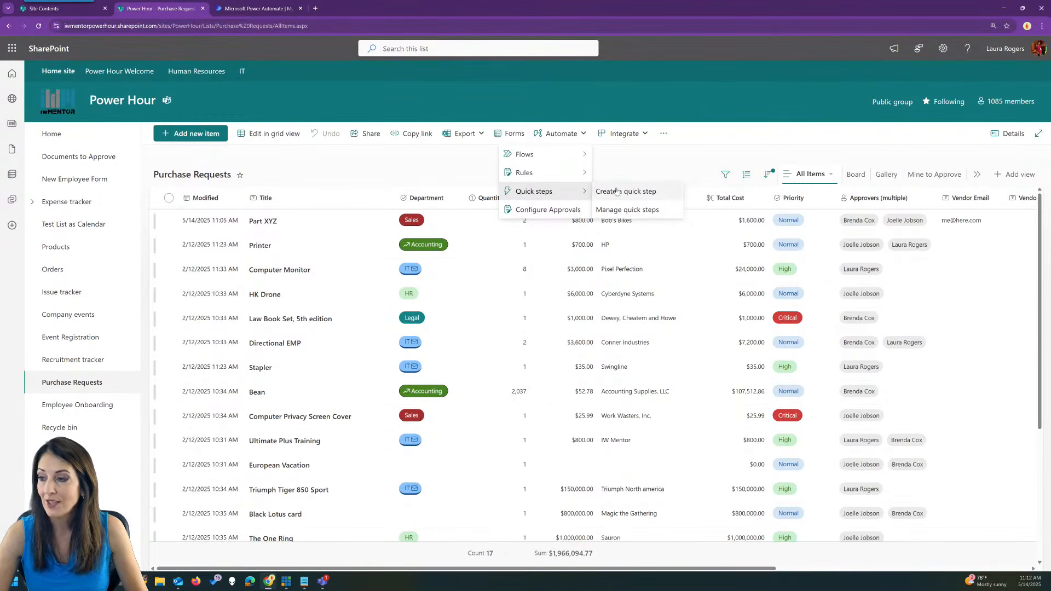
left_click(617, 191)
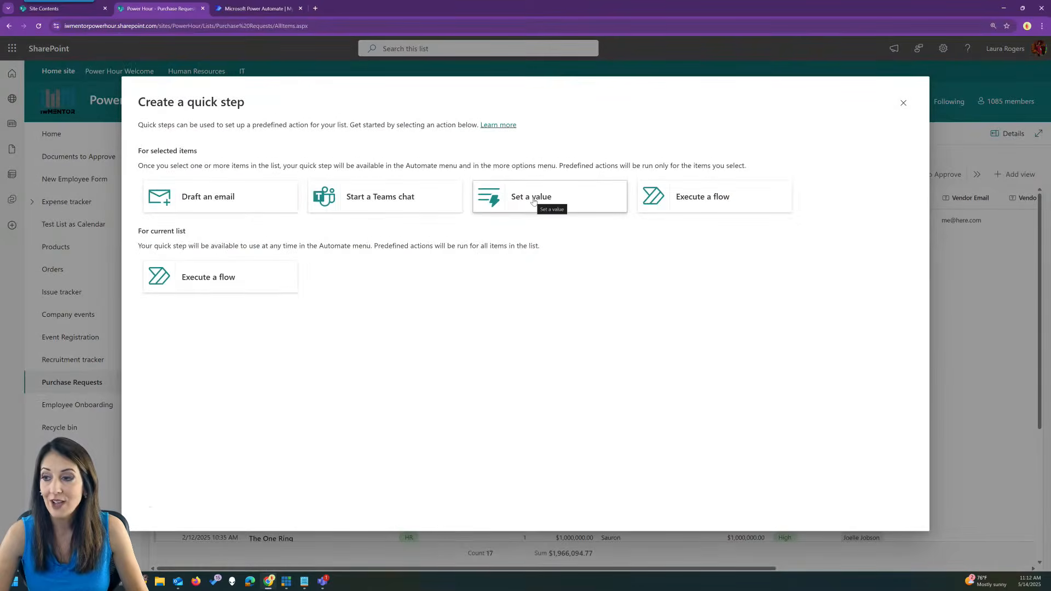
Cancel the quick step dialog, switch to the Issue tracker list and open its Automate menu.
left_click(903, 103)
left_click(77, 293)
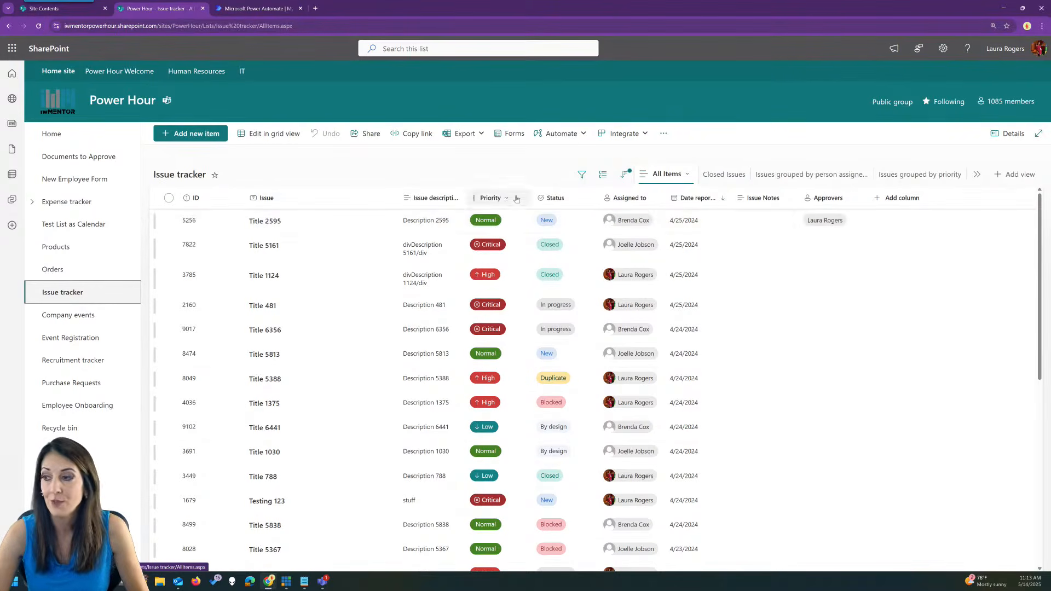
left_click(562, 133)
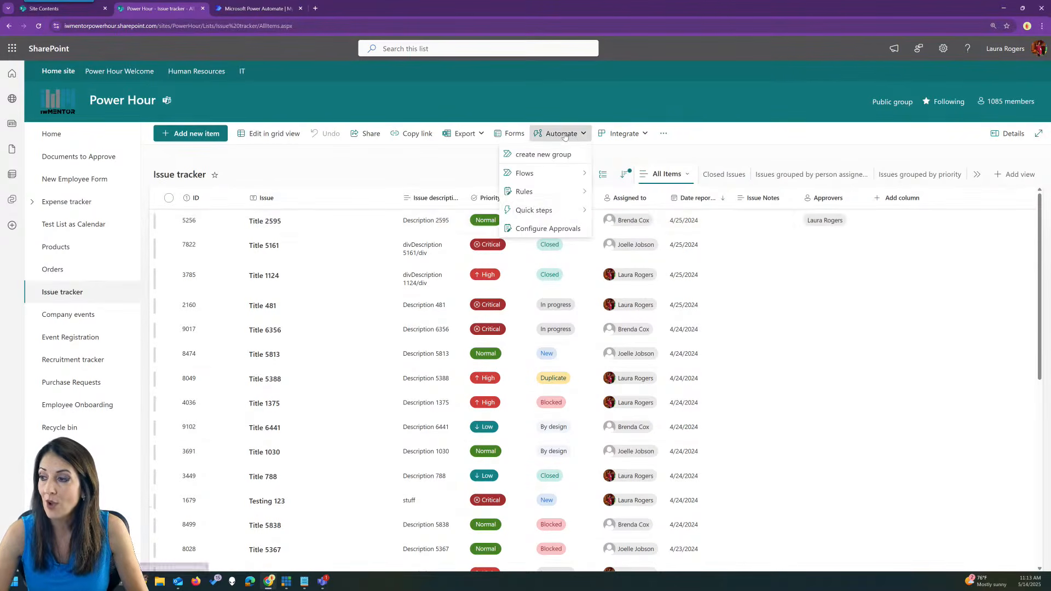
Create a Set a value quick step 'Close this issue' that sets Status to Closed.
mouse_move(559, 217)
left_click(608, 217)
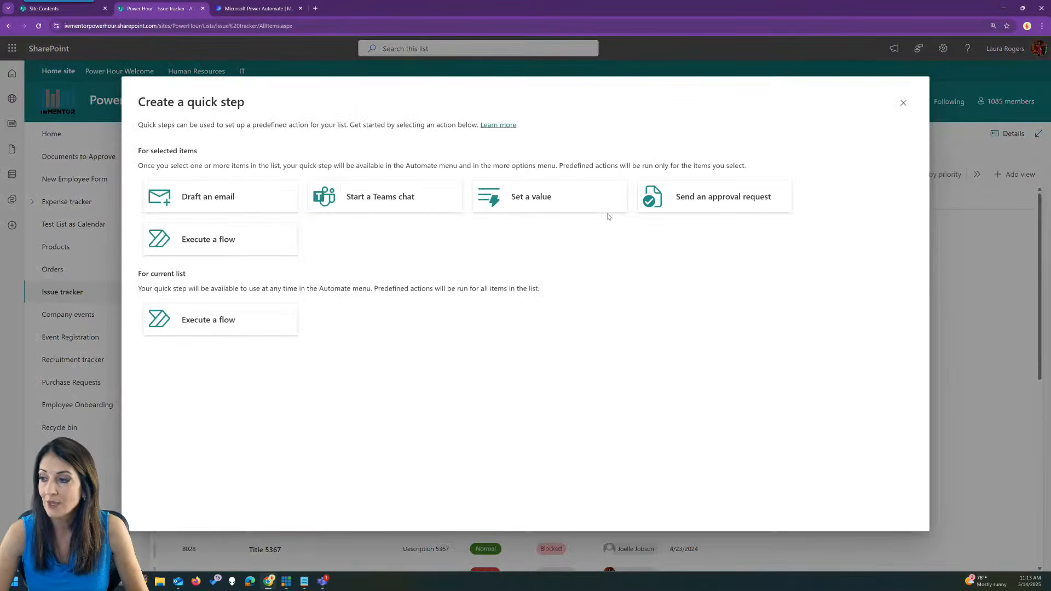
left_click(554, 201)
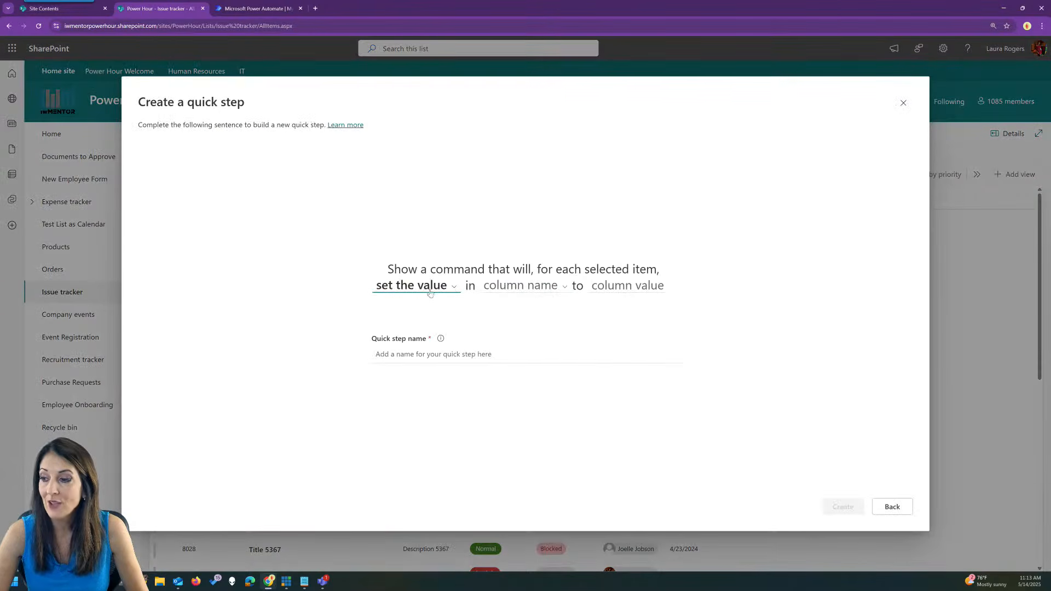
left_click(509, 285)
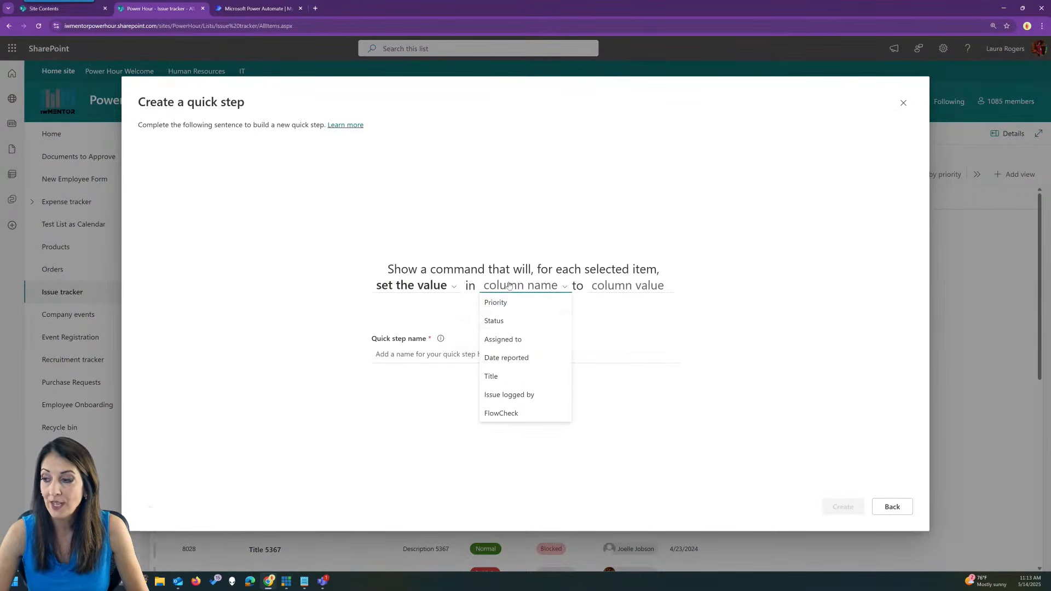
left_click(513, 322)
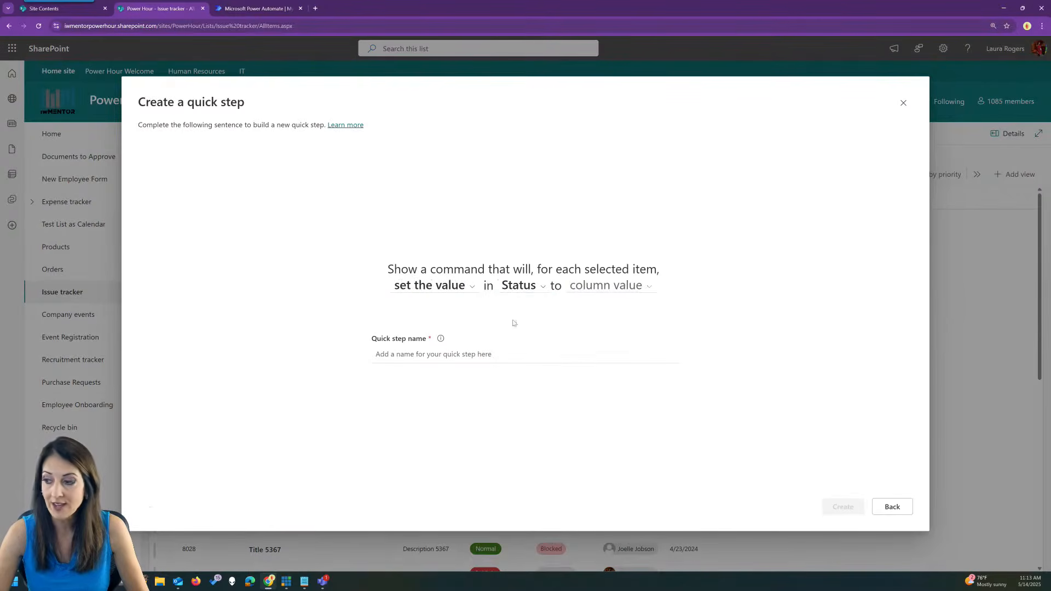
left_click(614, 287)
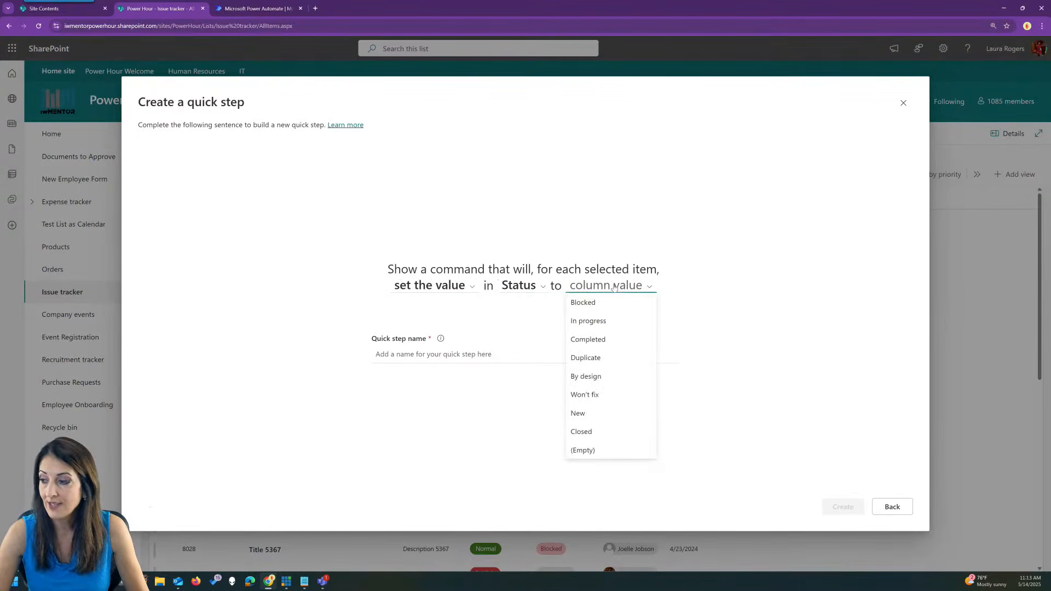
left_click(602, 434)
left_click(440, 353)
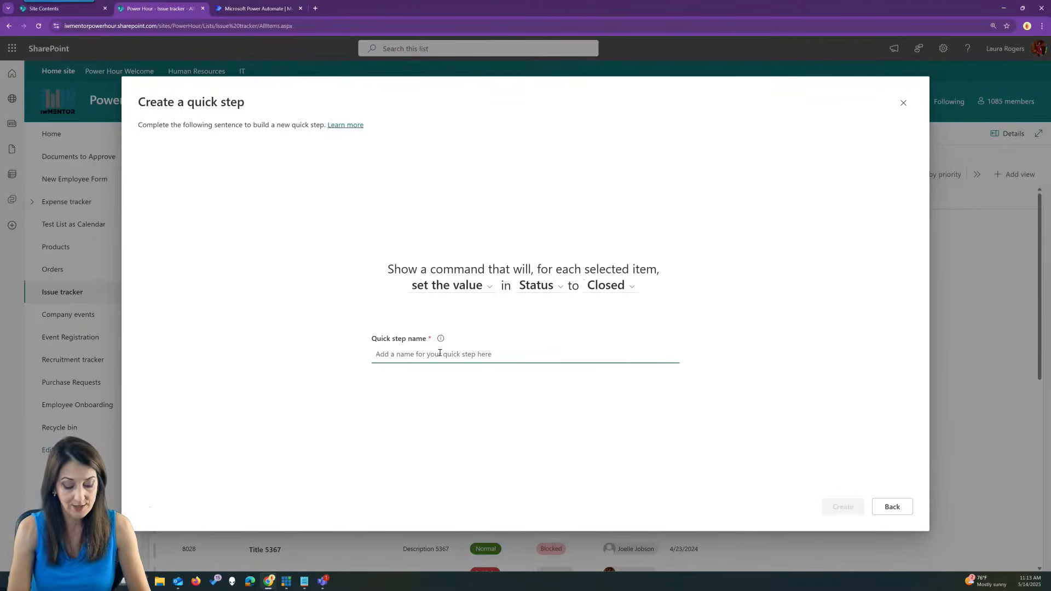
type("Close this issue")
left_click(840, 507)
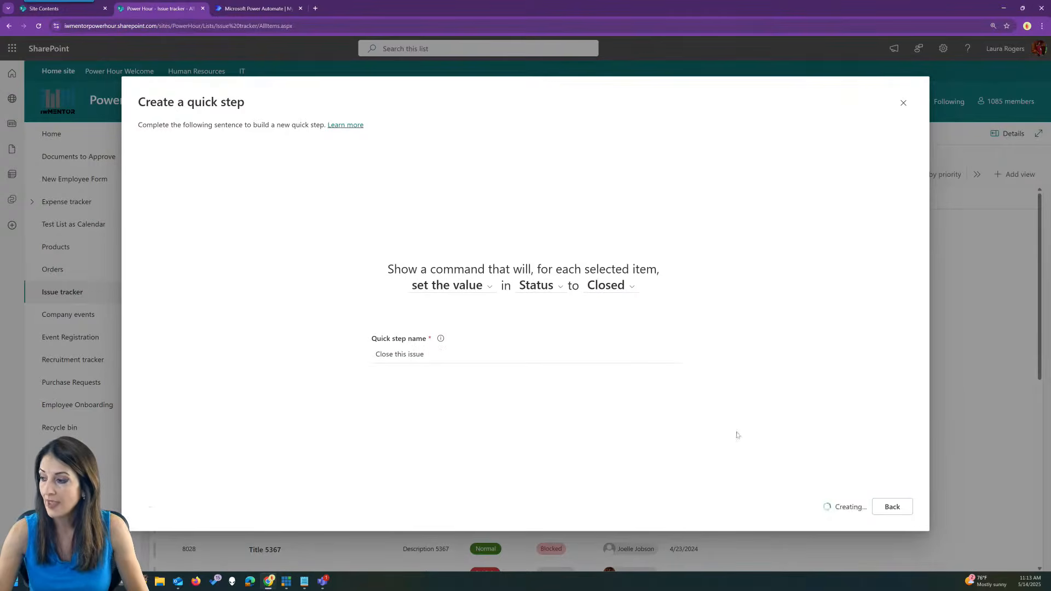
Create a Set a value quick step 'Date reported to today' setting Date reported to Today (relative).
left_click(192, 145)
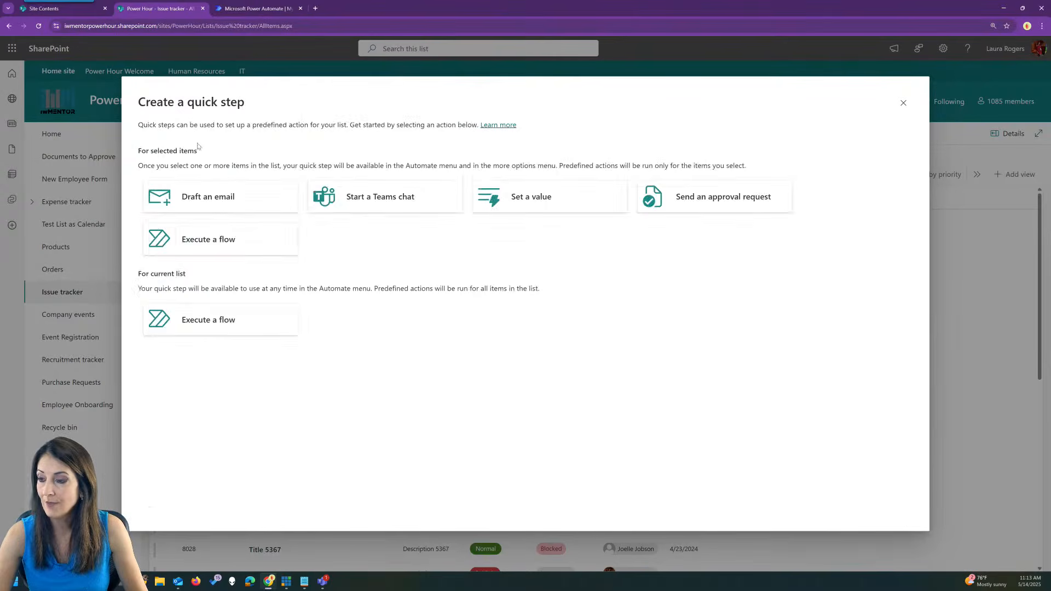
left_click(545, 196)
left_click(523, 285)
left_click(521, 306)
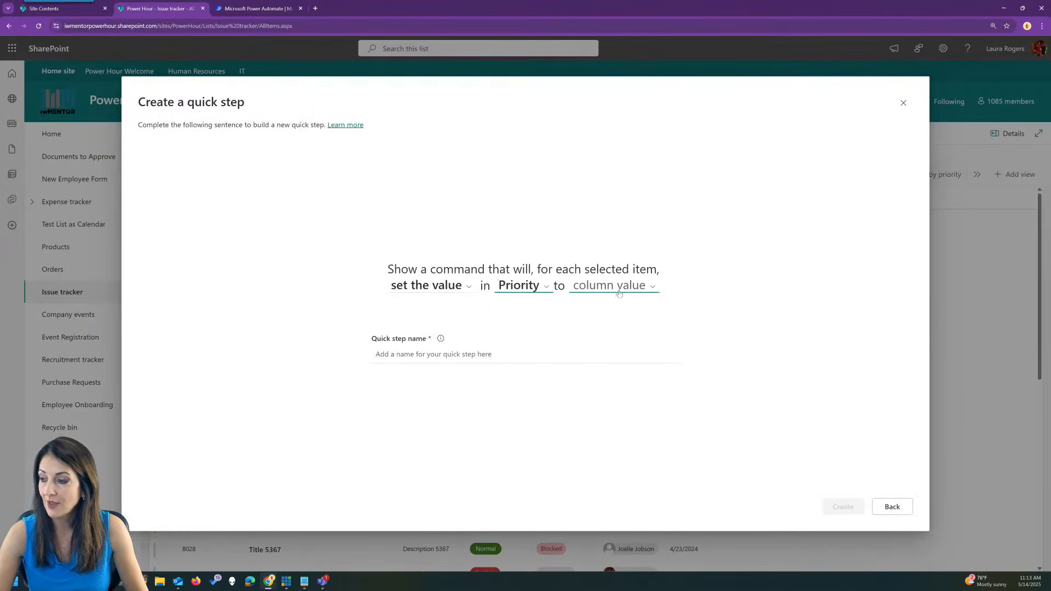
left_click(618, 290)
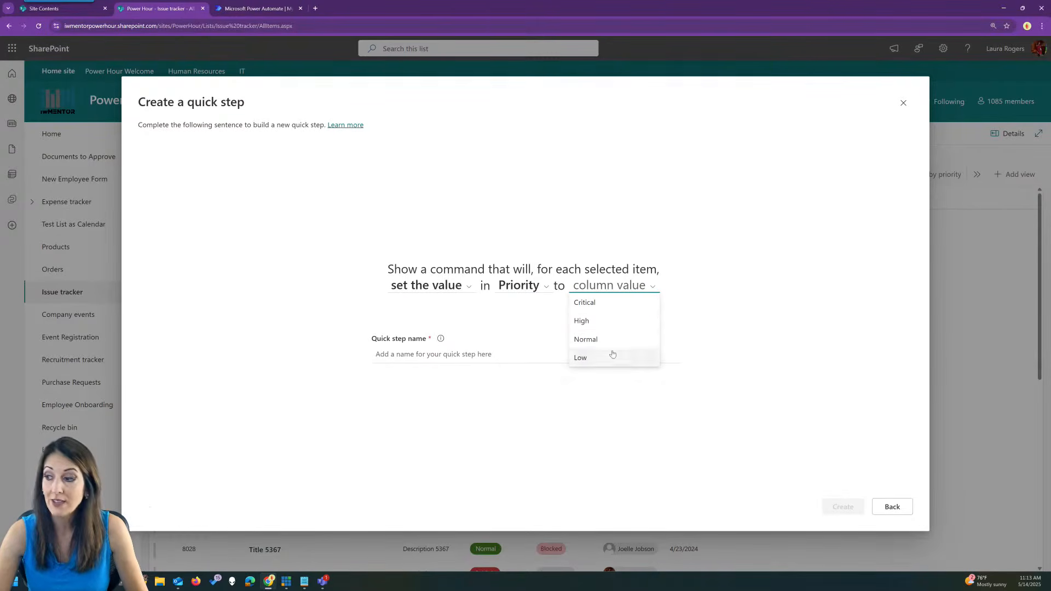
left_click(535, 324)
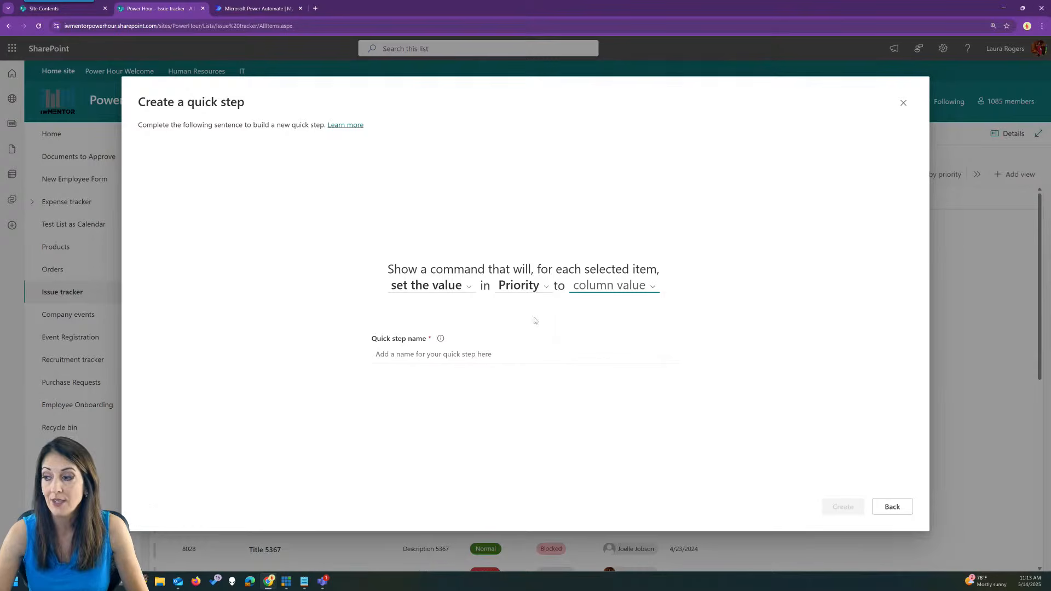
left_click(538, 287)
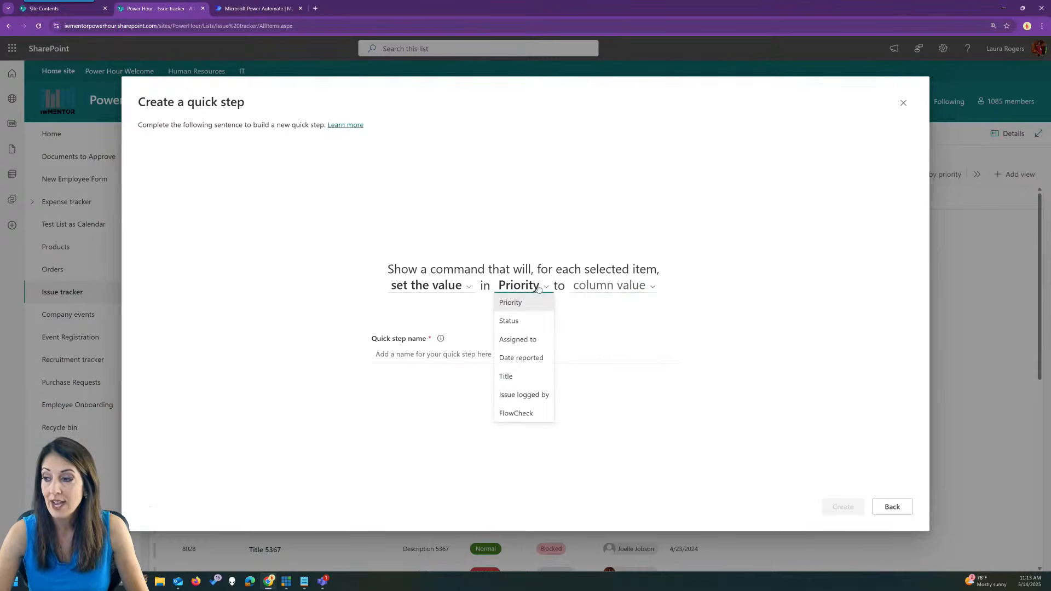
left_click(530, 360)
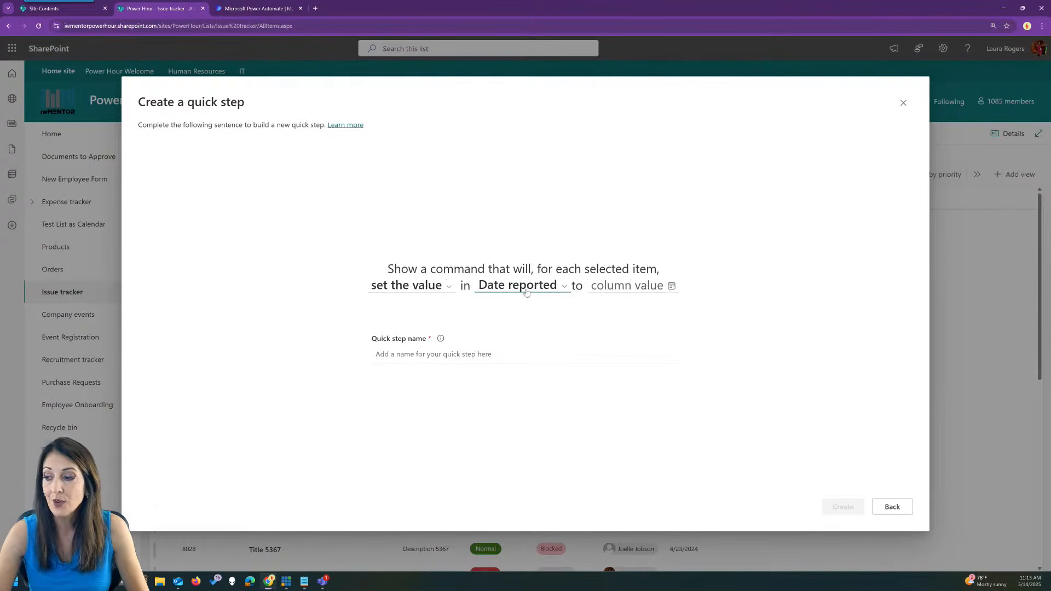
left_click(672, 288)
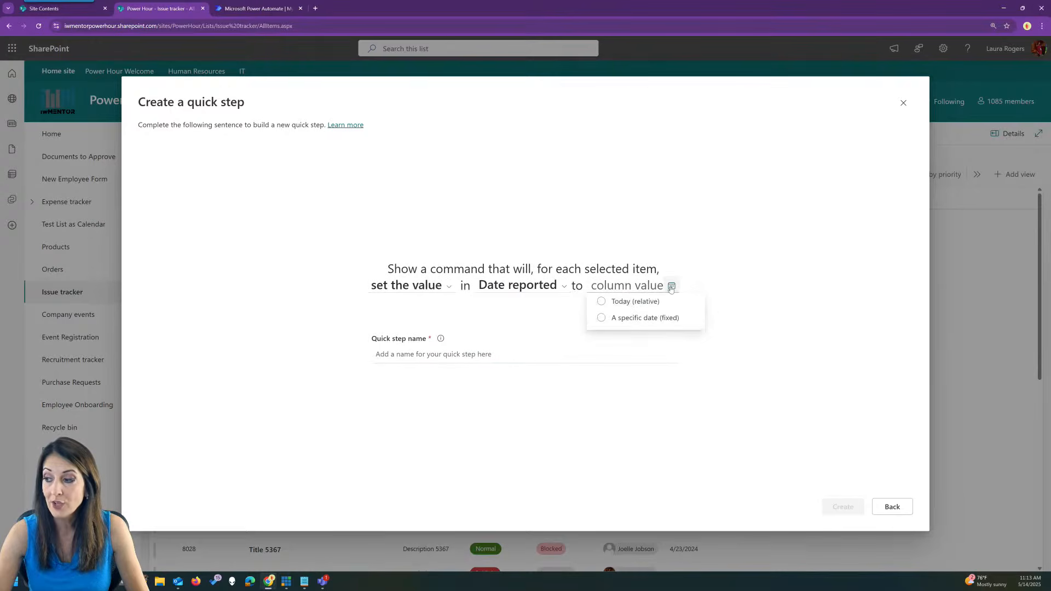
left_click(601, 302)
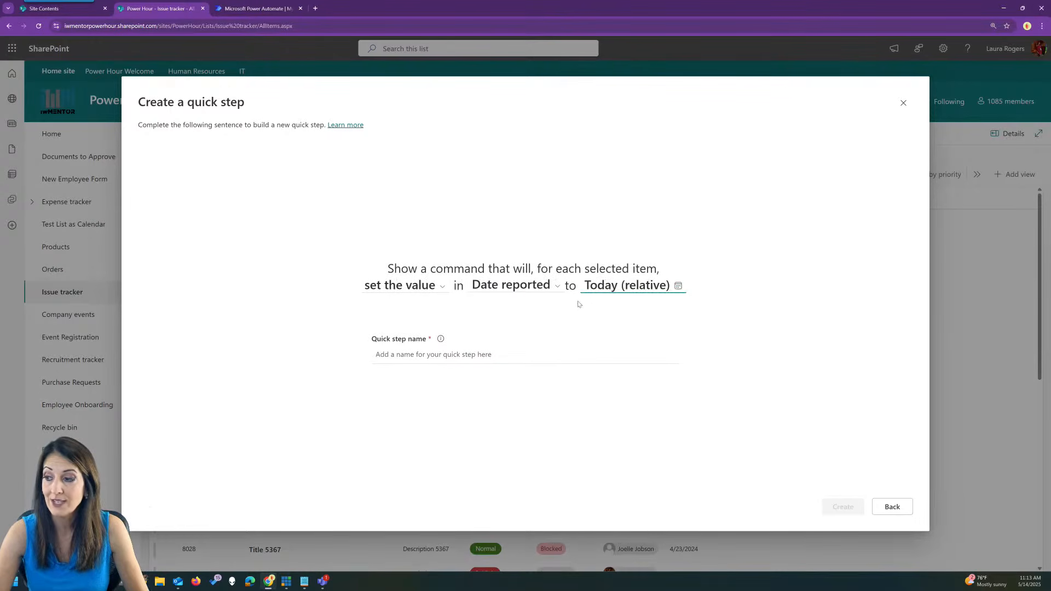
left_click(483, 351)
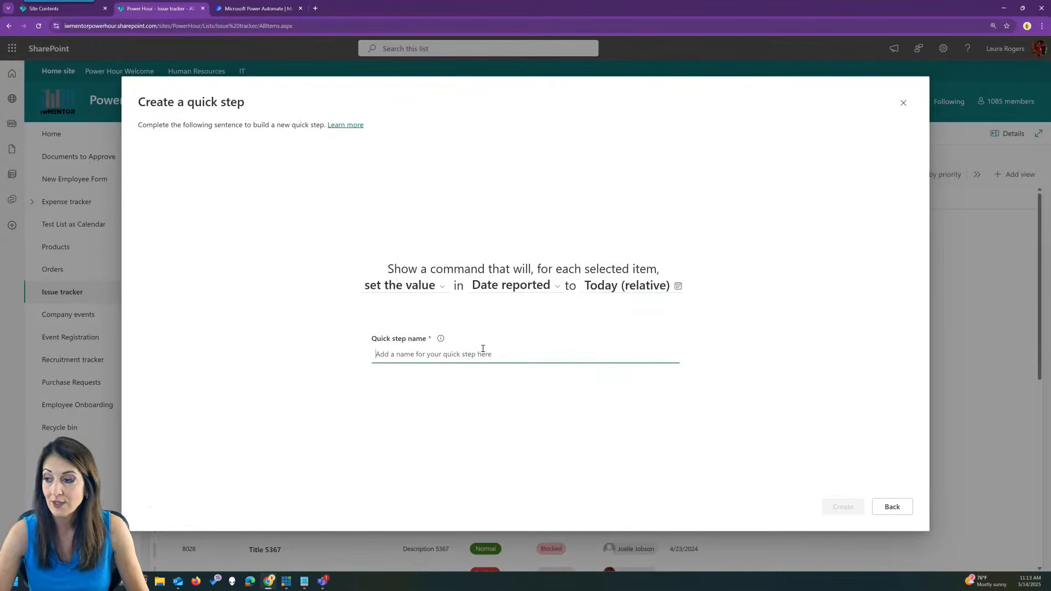
type("Date re")
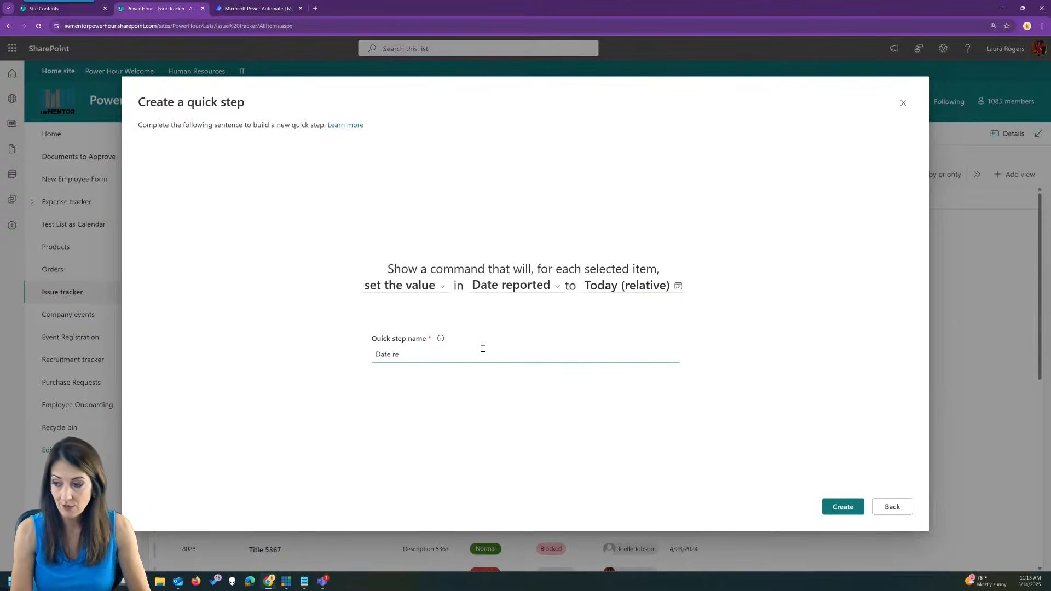
type("ported to today")
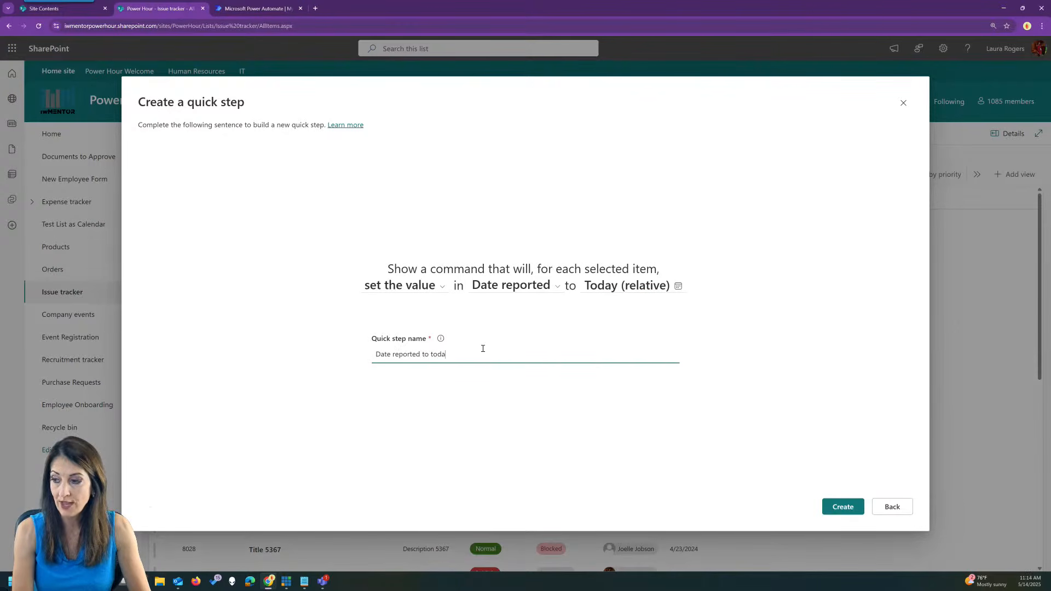
left_click(833, 509)
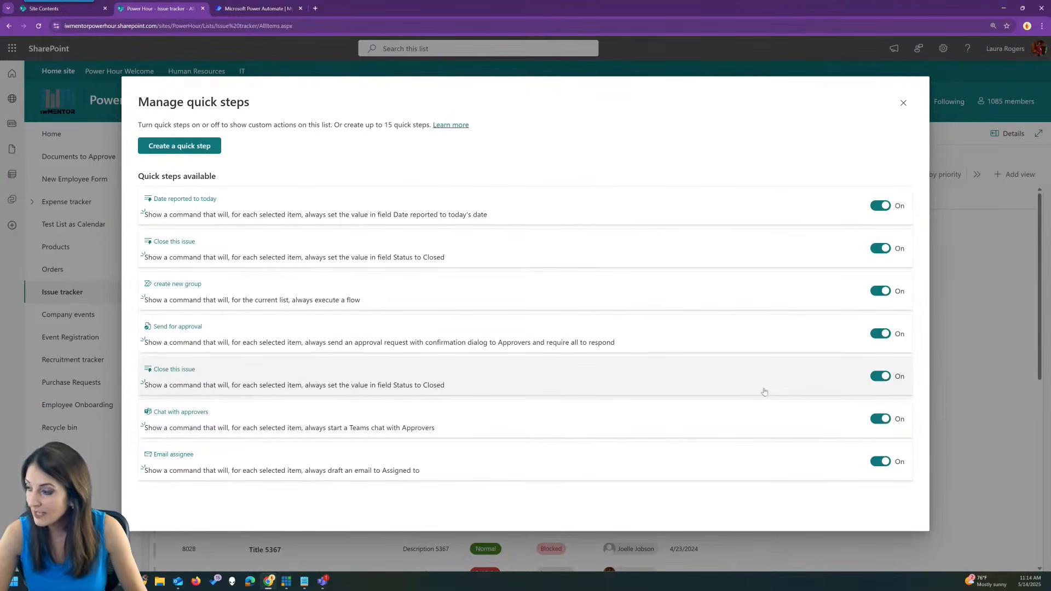
Delete the second 'Close this issue' quick step, close the manager, and select issue Title 2595.
left_click(804, 375)
left_click(202, 506)
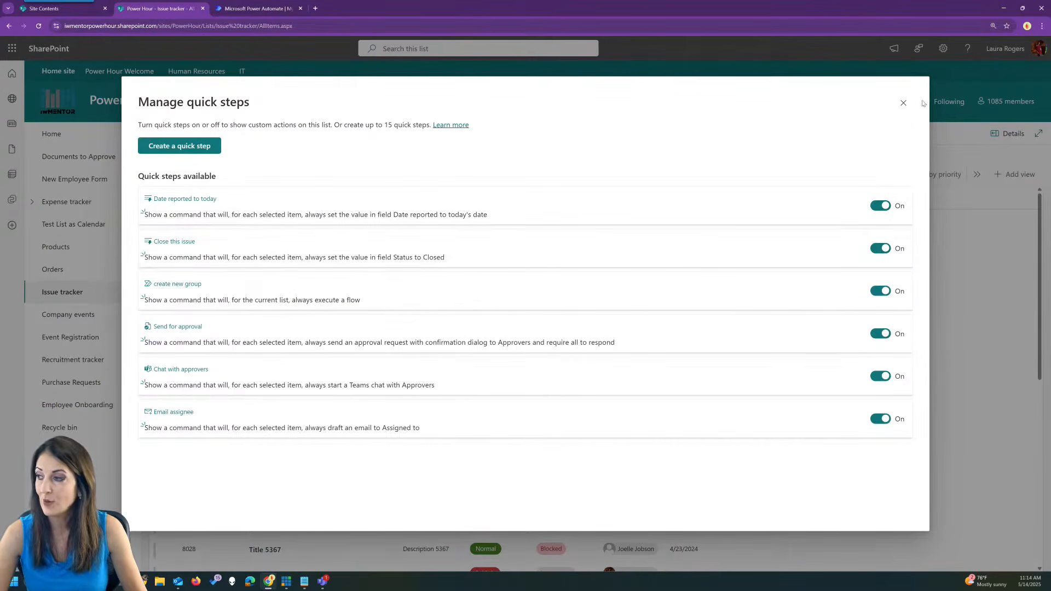
left_click(904, 103)
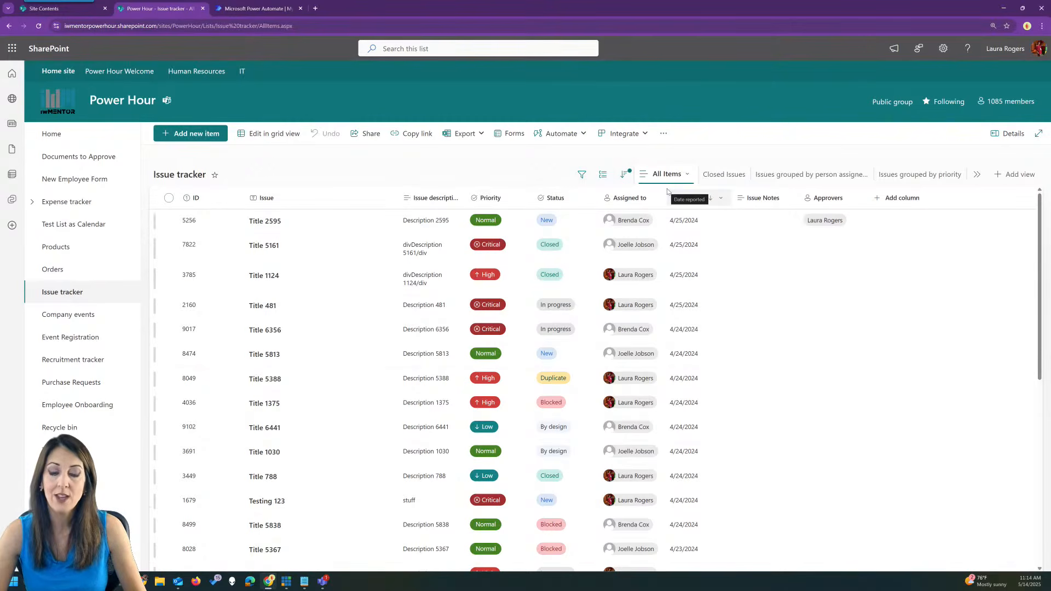
left_click(330, 223)
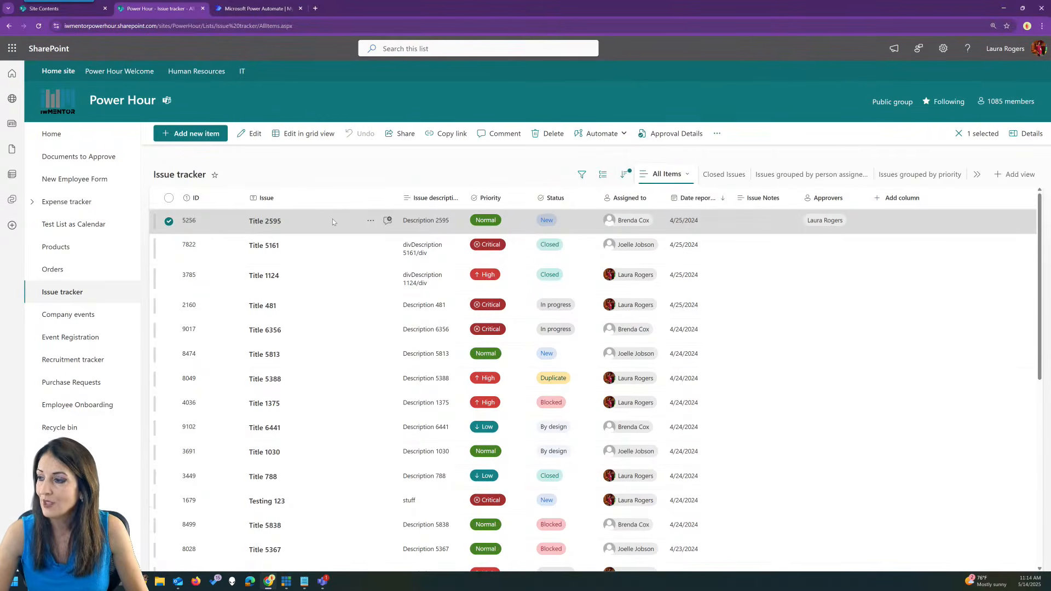
Run the Close this issue quick step on Title 2595, changing its Status to Closed.
right_click(333, 221)
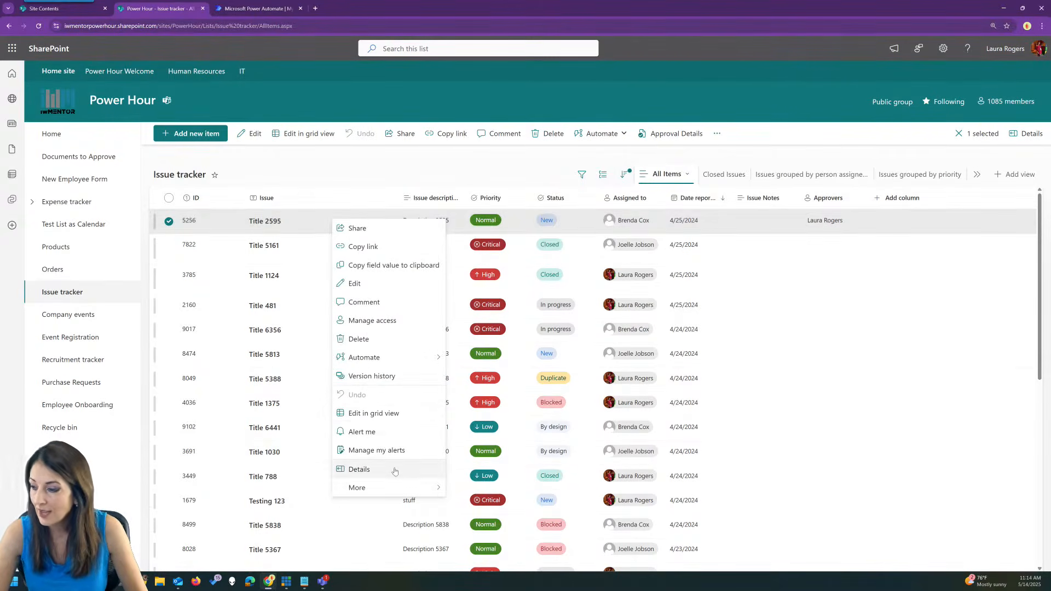
mouse_move(408, 365)
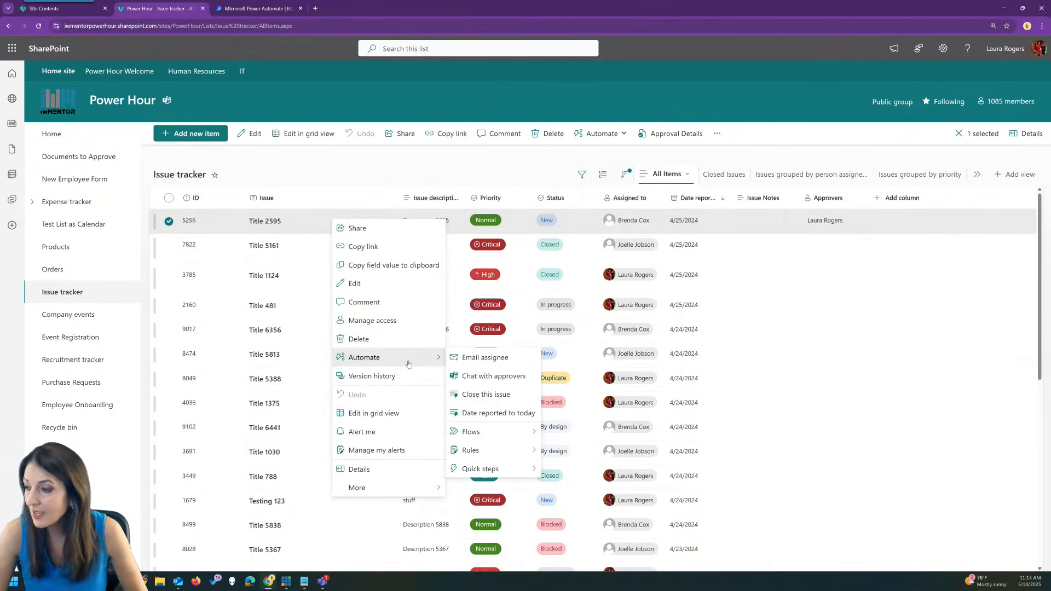
left_click(505, 397)
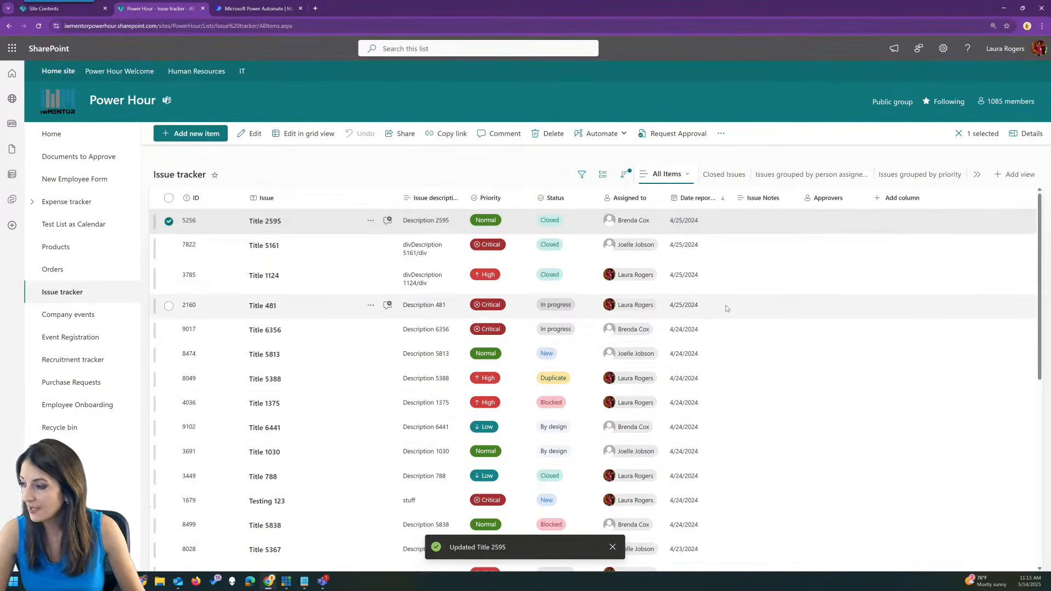
Run the Date reported to today quick step on issue Title 5161, then deselect it.
left_click(338, 249)
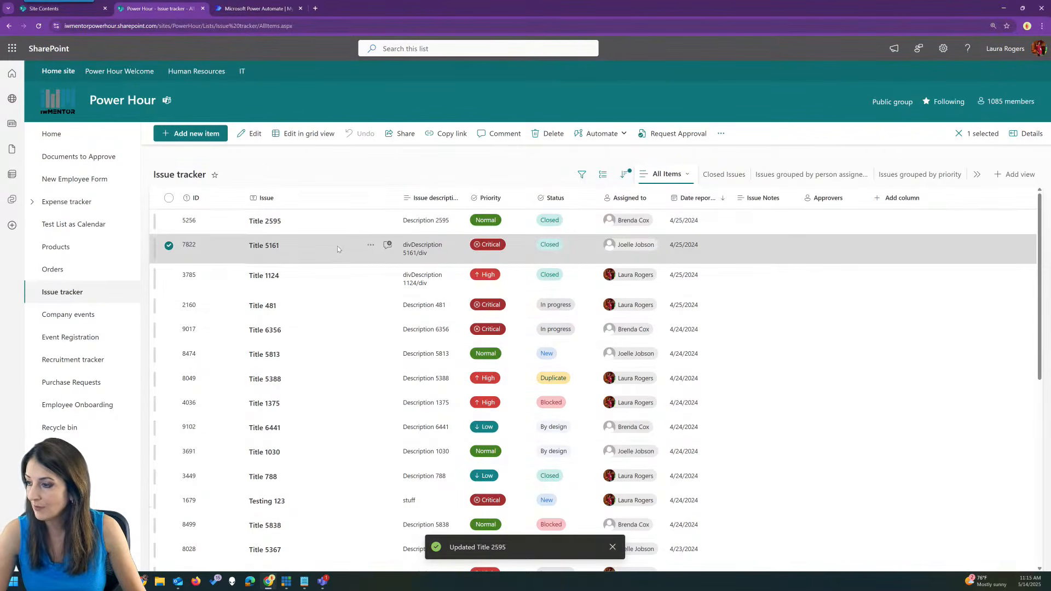
left_click(371, 245)
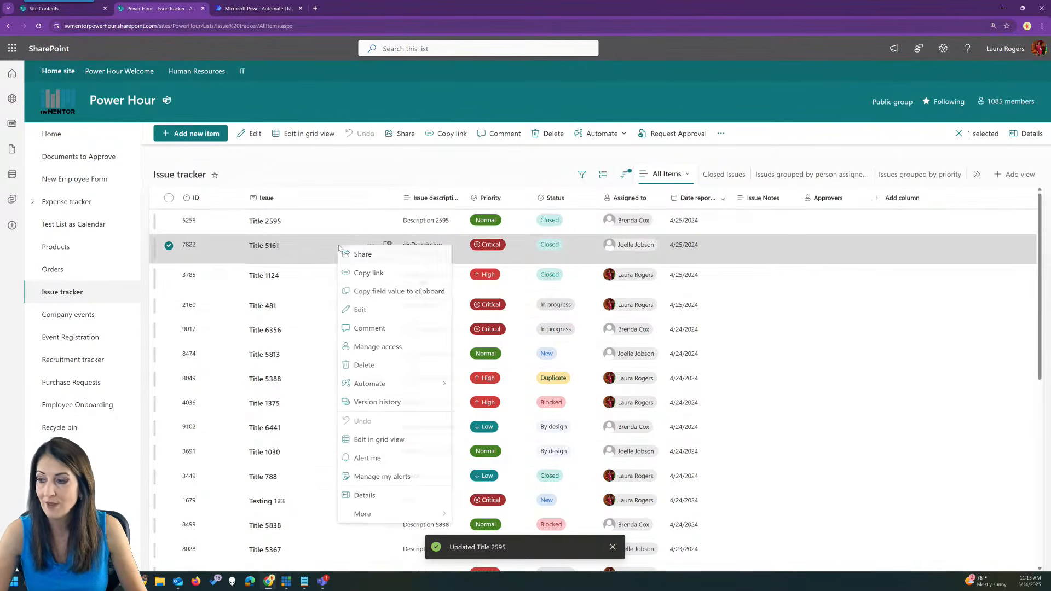
mouse_move(380, 383)
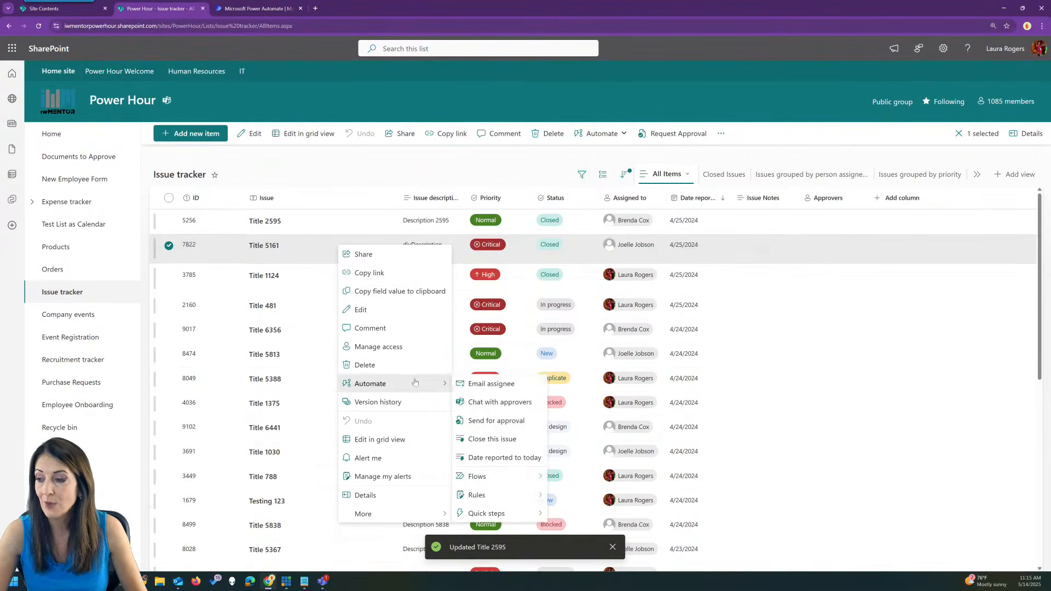
left_click(500, 458)
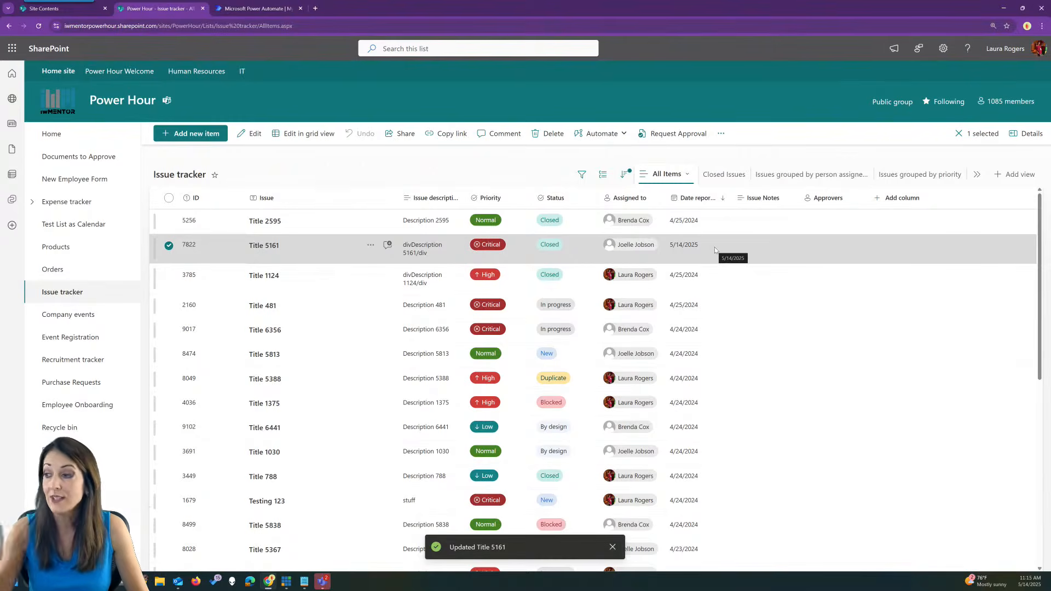
left_click(474, 167)
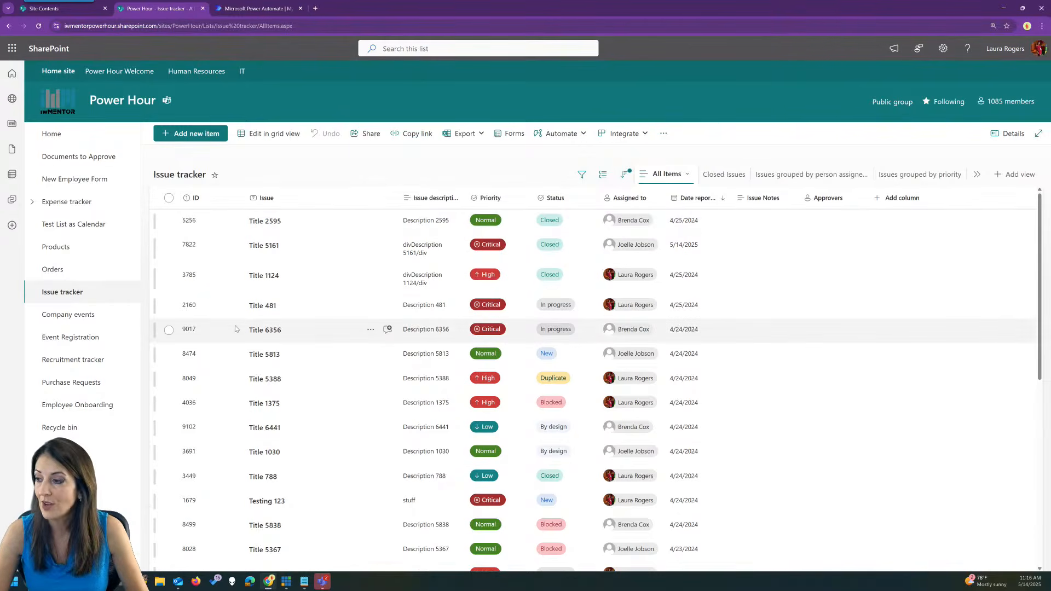
Mark issues 8474, 8049 and 4036 Closed using Automate's Close this issue action, then deselect them.
left_click(169, 354)
left_click(169, 379)
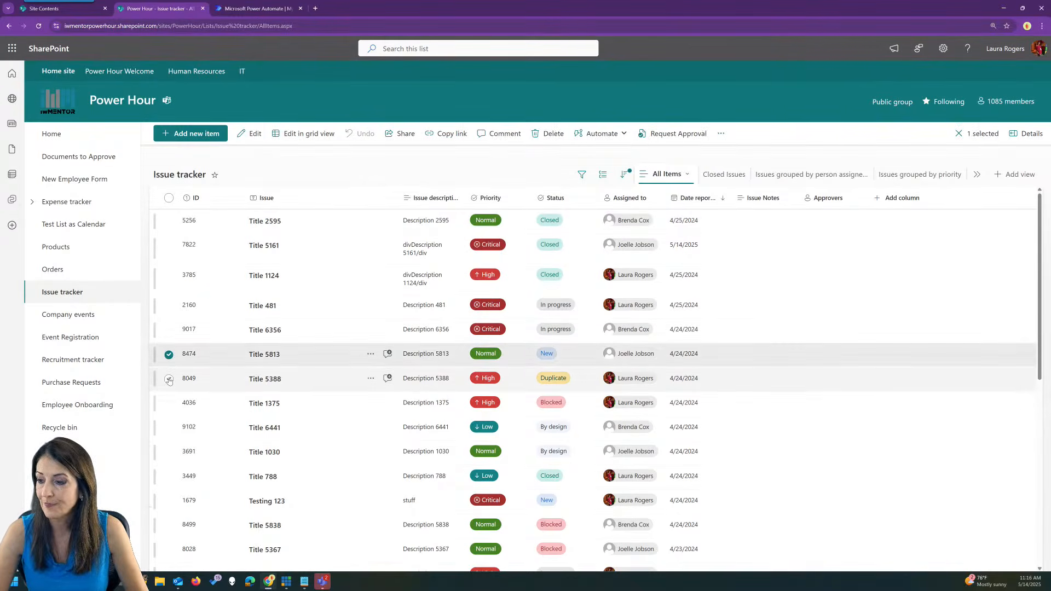
left_click(168, 404)
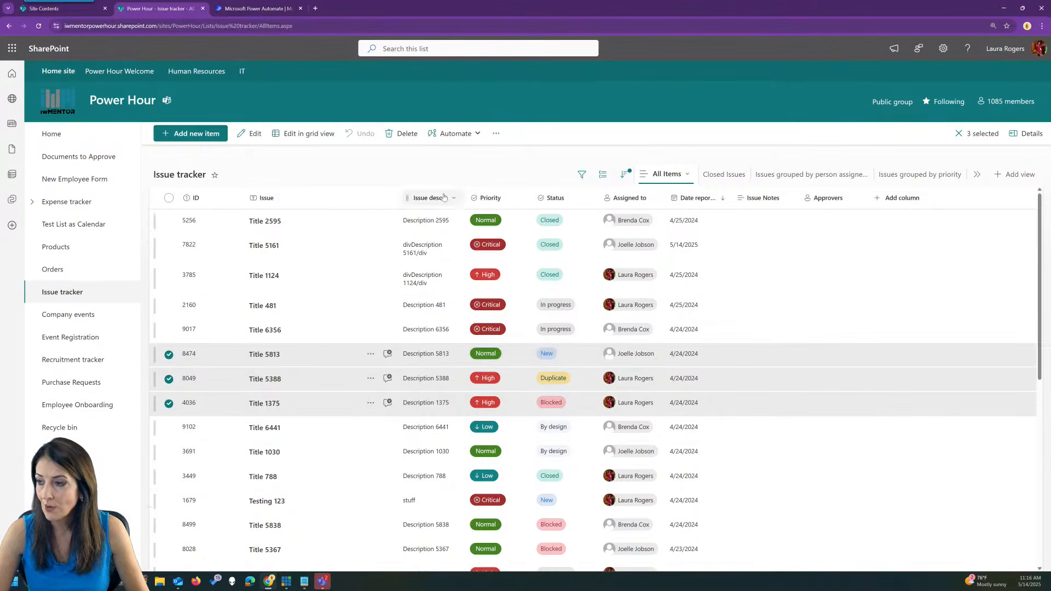
left_click(459, 135)
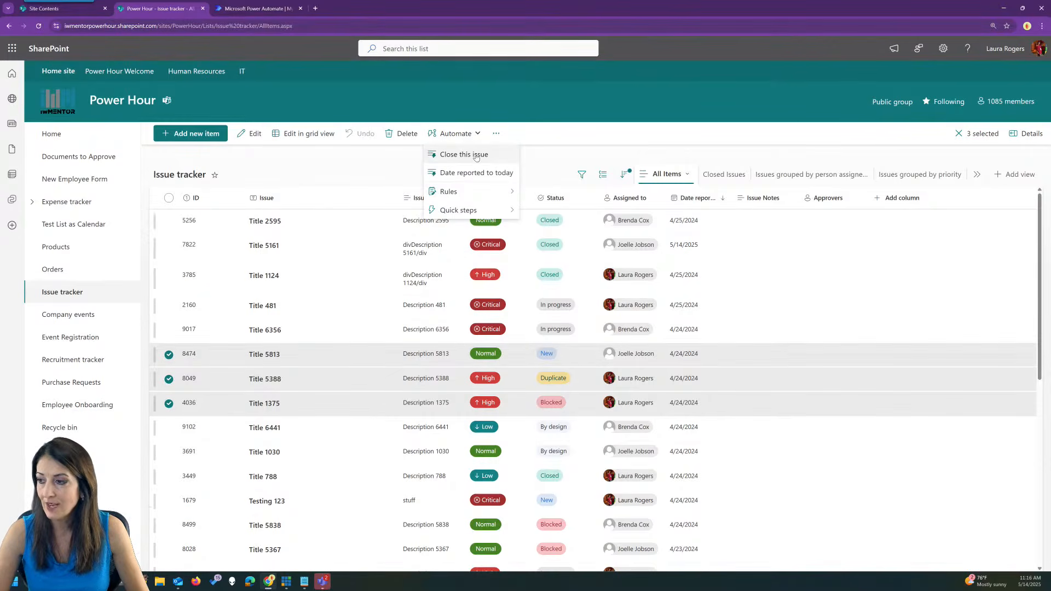
left_click(477, 156)
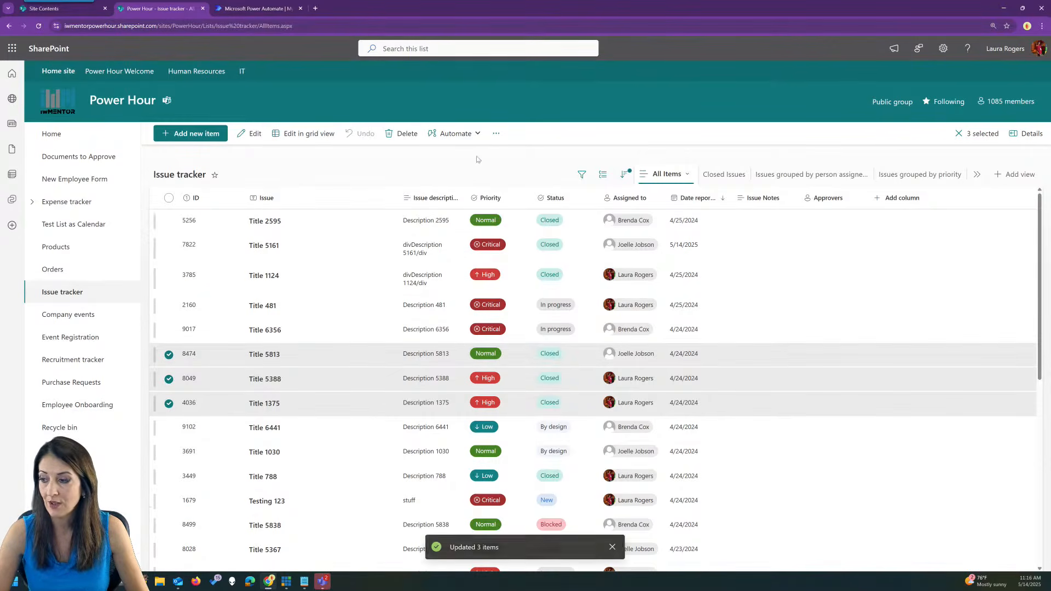
left_click(388, 171)
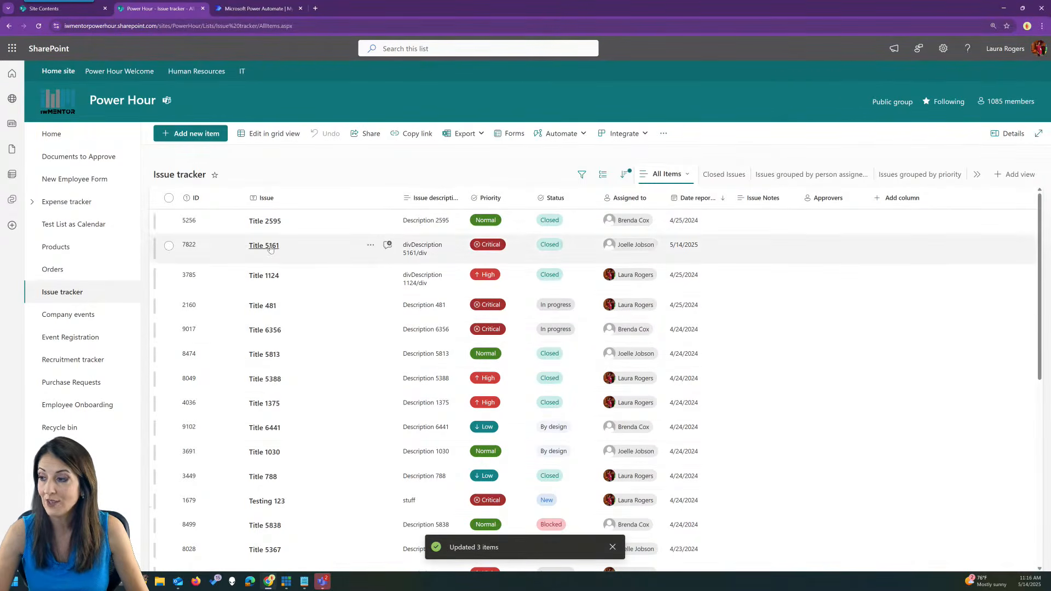
Select issues Title 2595 and Title 5161 together and review their Automate actions.
right_click(302, 225)
left_click(171, 247)
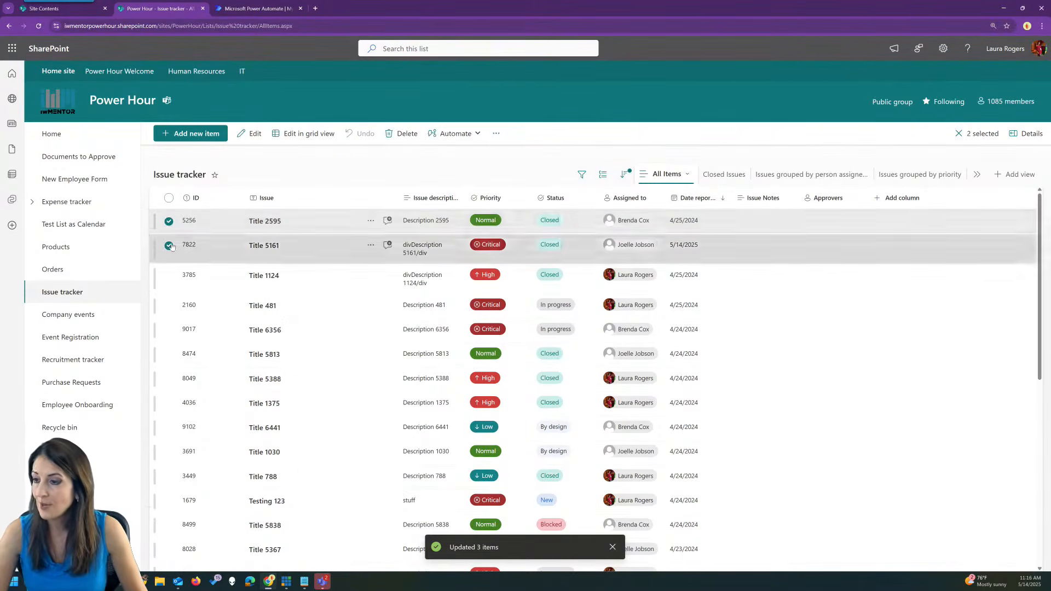
left_click(171, 246)
right_click(349, 221)
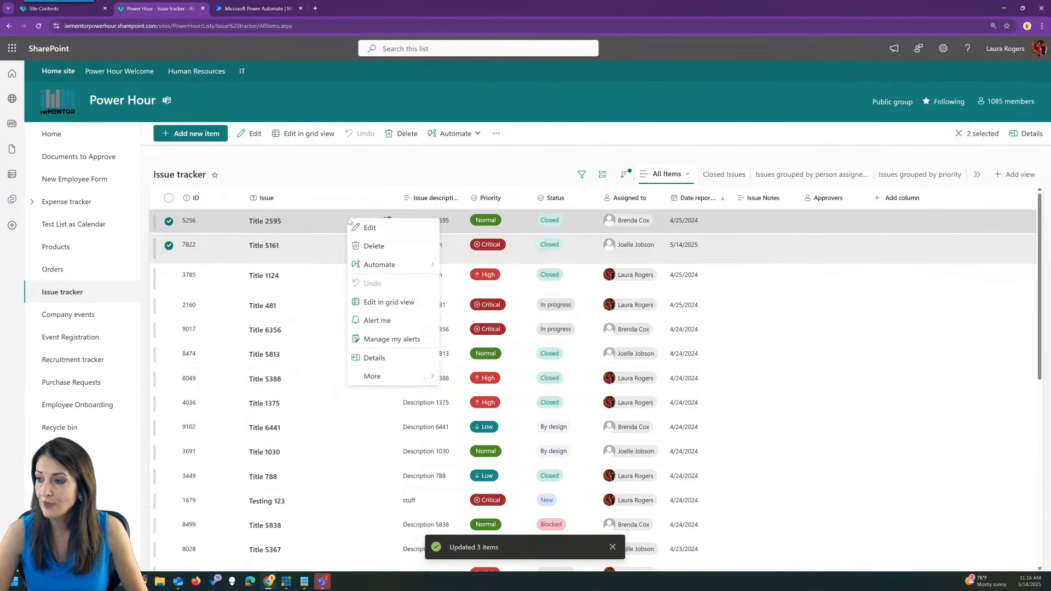
left_click(458, 135)
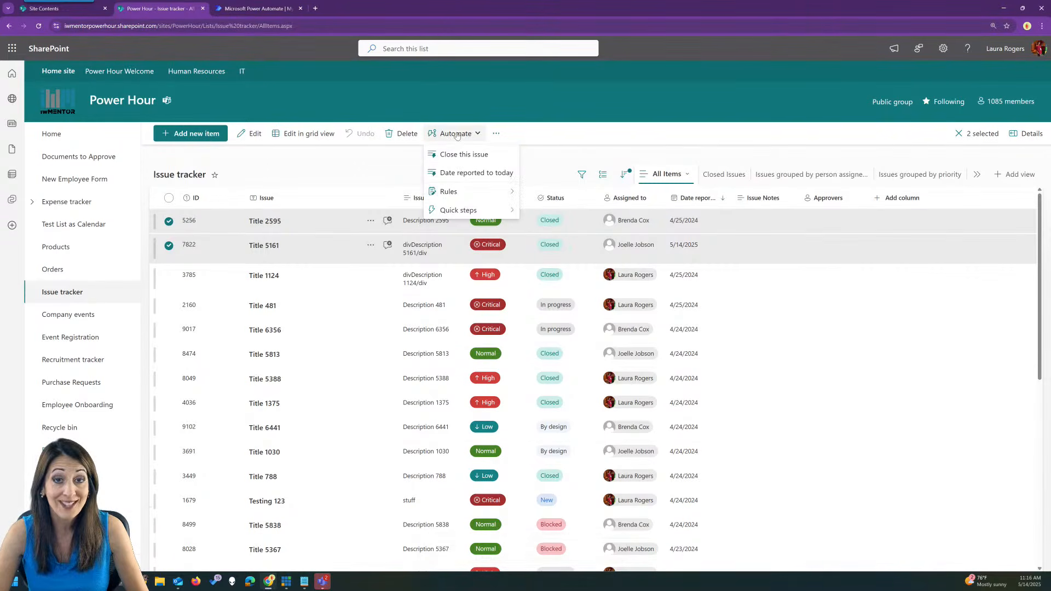
Select Title 2595 alone to reveal Email assignee, Chat with approvers and Send for approval.
left_click(470, 172)
left_click(326, 223)
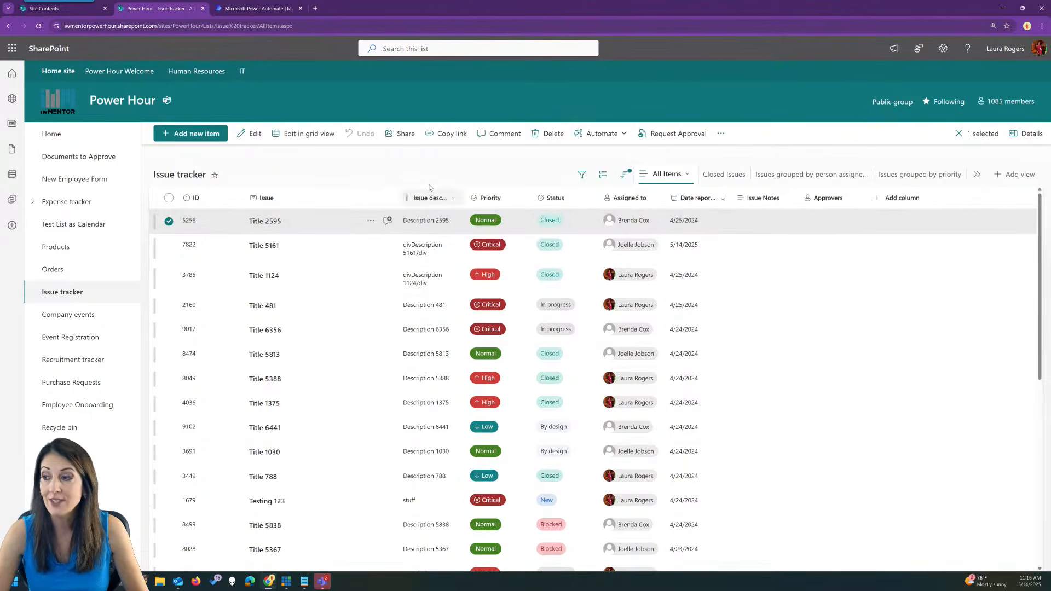
left_click(603, 134)
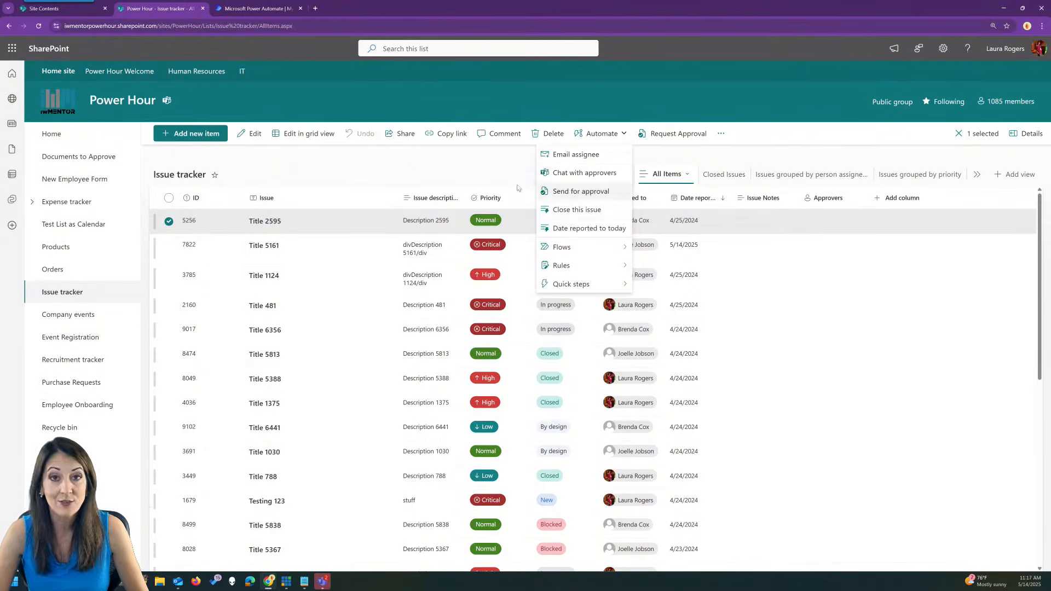
Check Automate's Rules for issues 5256, 7822 and 3785, then Automate with nothing selected.
left_click(436, 169)
left_click(169, 221)
left_click(168, 246)
left_click(169, 276)
left_click(456, 134)
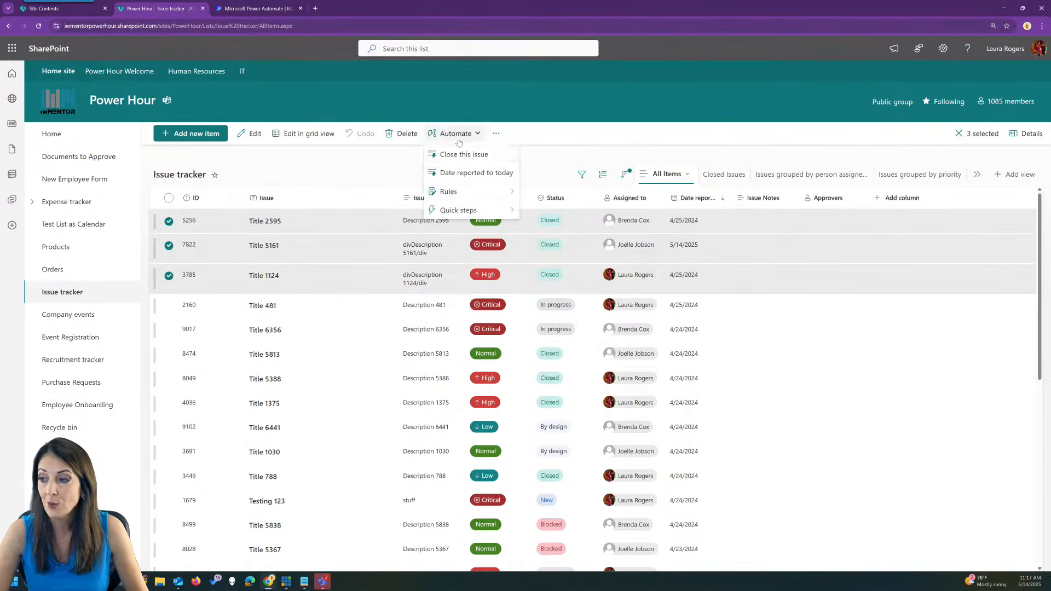
mouse_move(450, 201)
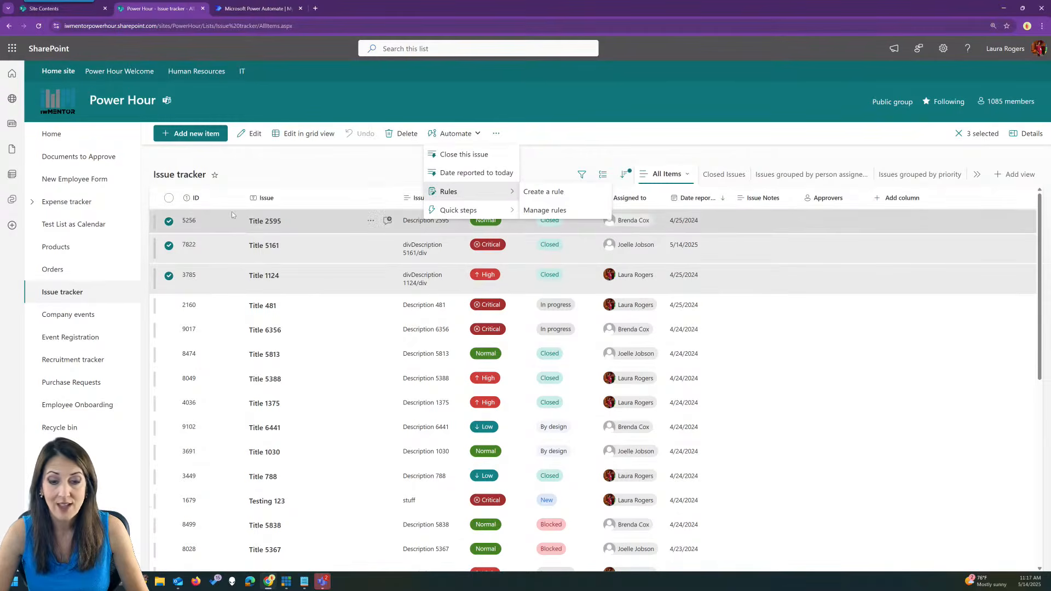
left_click(327, 170)
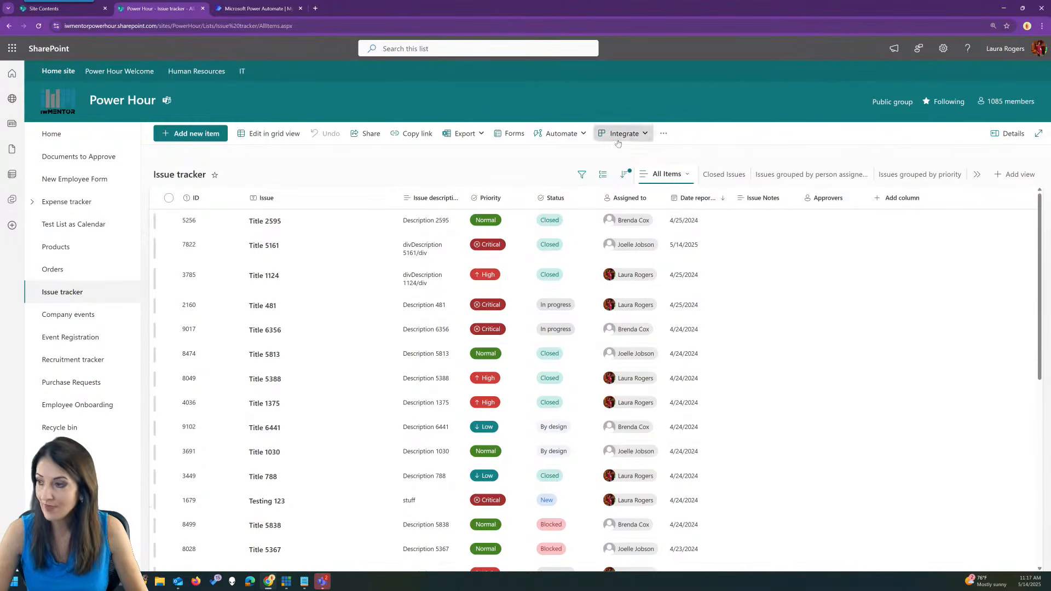
left_click(558, 135)
Preview the Create a quick step window, close it, and go to Company events.
mouse_move(548, 211)
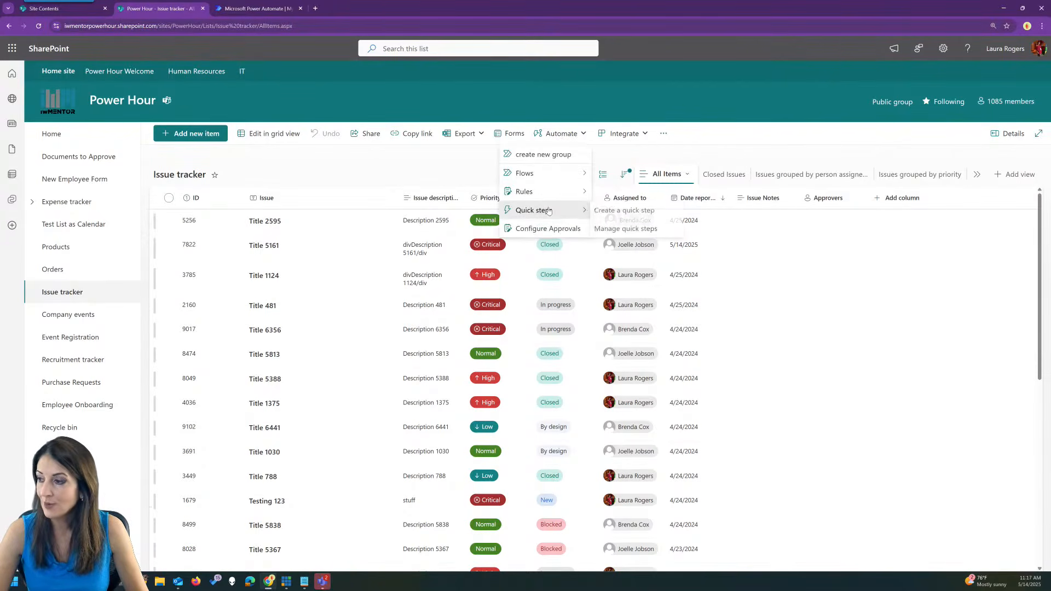
left_click(625, 210)
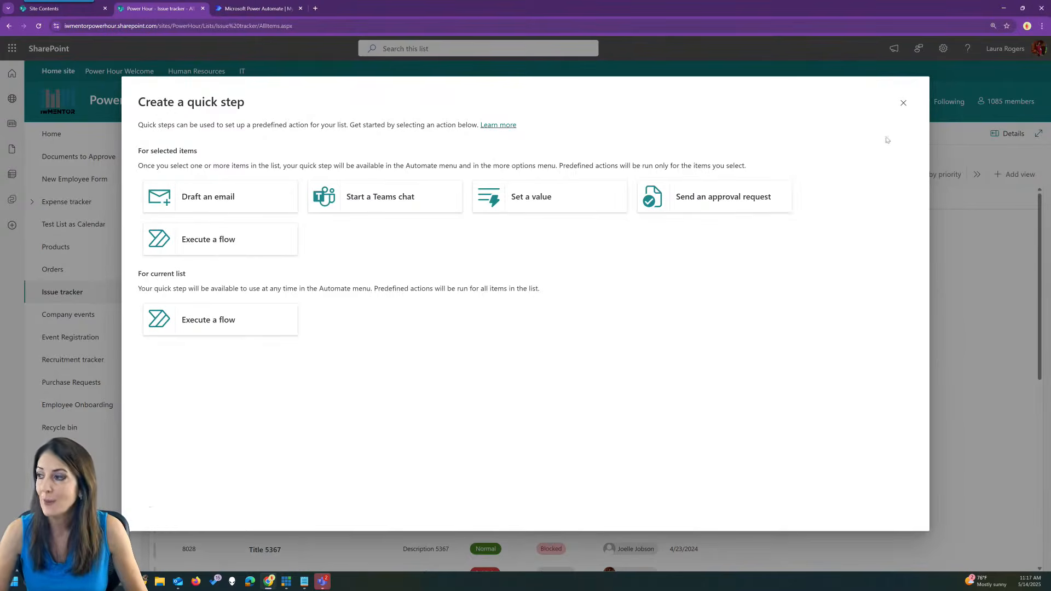
left_click(904, 103)
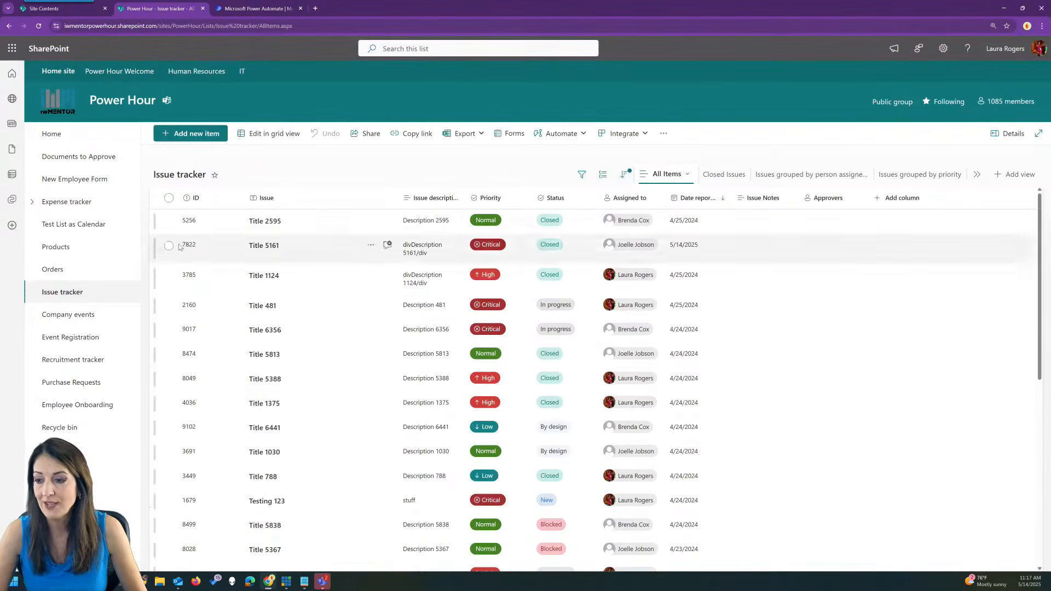
left_click(87, 316)
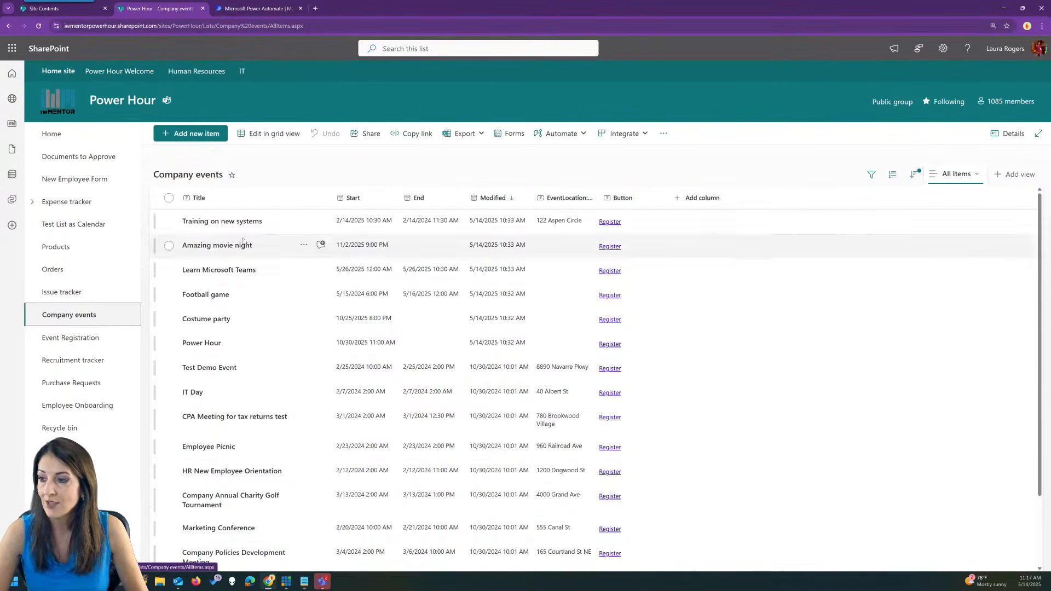
Review the Company events list's versioning settings and leave them unchanged.
left_click(943, 49)
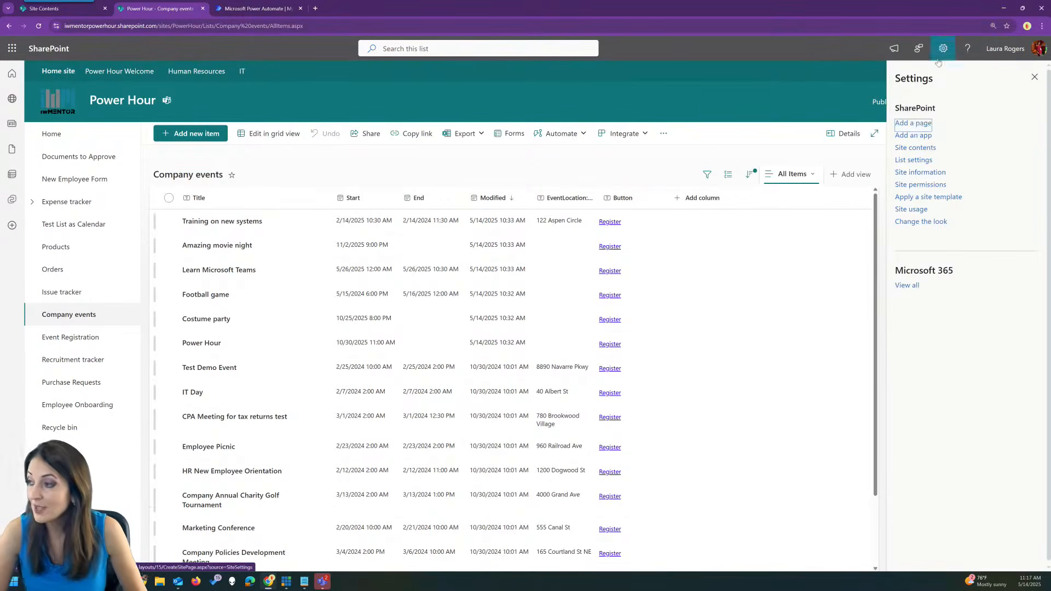
left_click(910, 160)
left_click(155, 235)
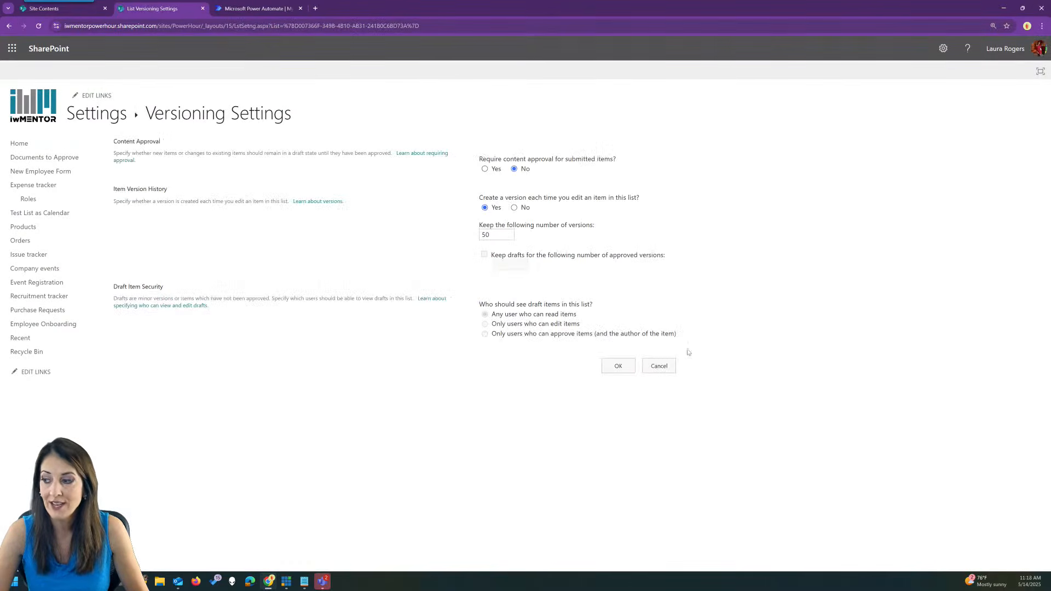
left_click(659, 366)
left_click(122, 115)
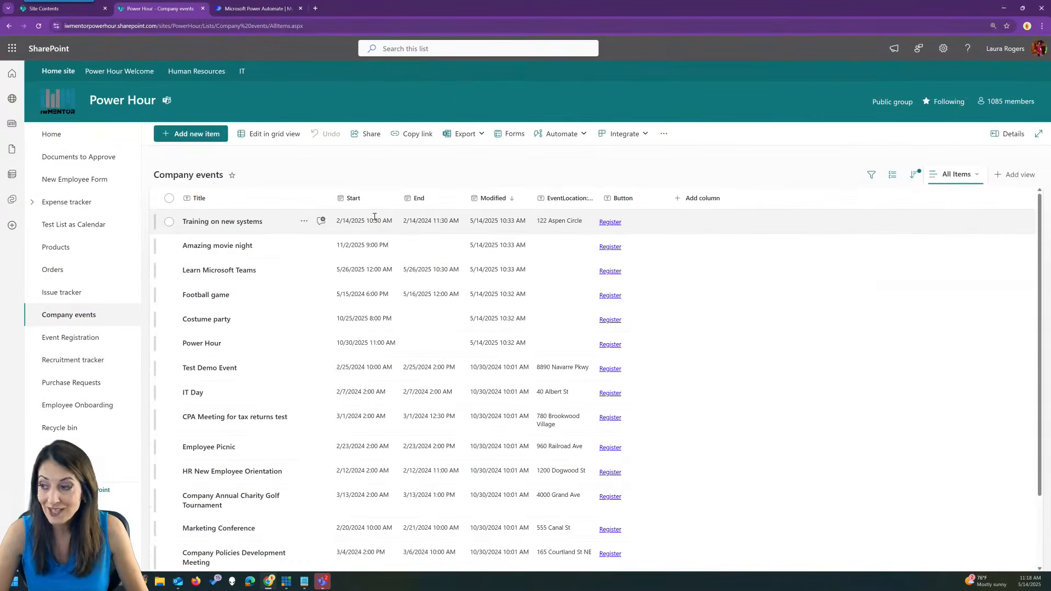
With Training on new systems selected, preview the Create a quick step window and close it.
left_click(290, 224)
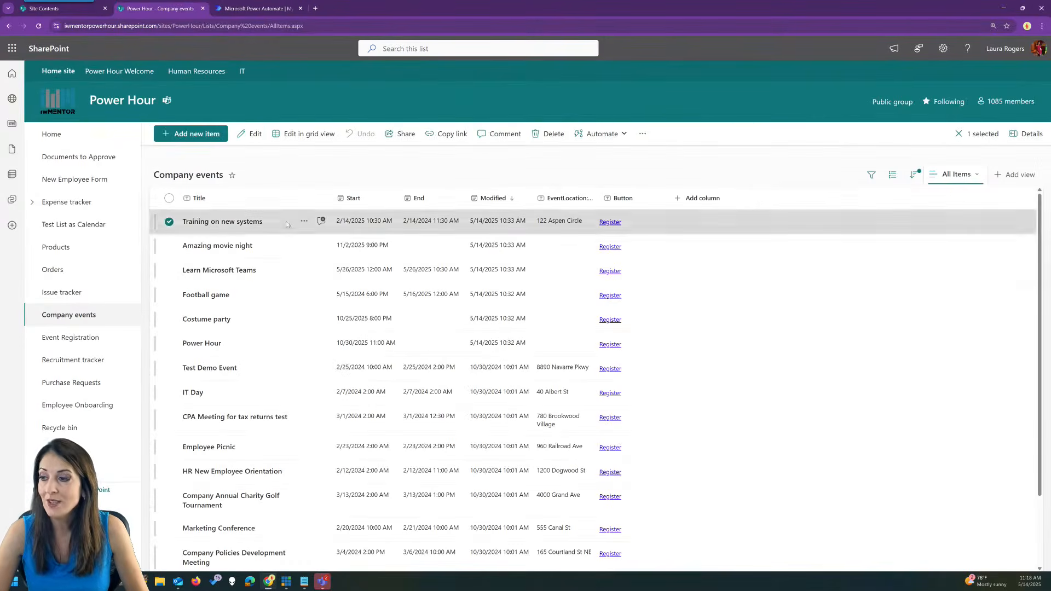
left_click(602, 134)
mouse_move(603, 192)
left_click(658, 193)
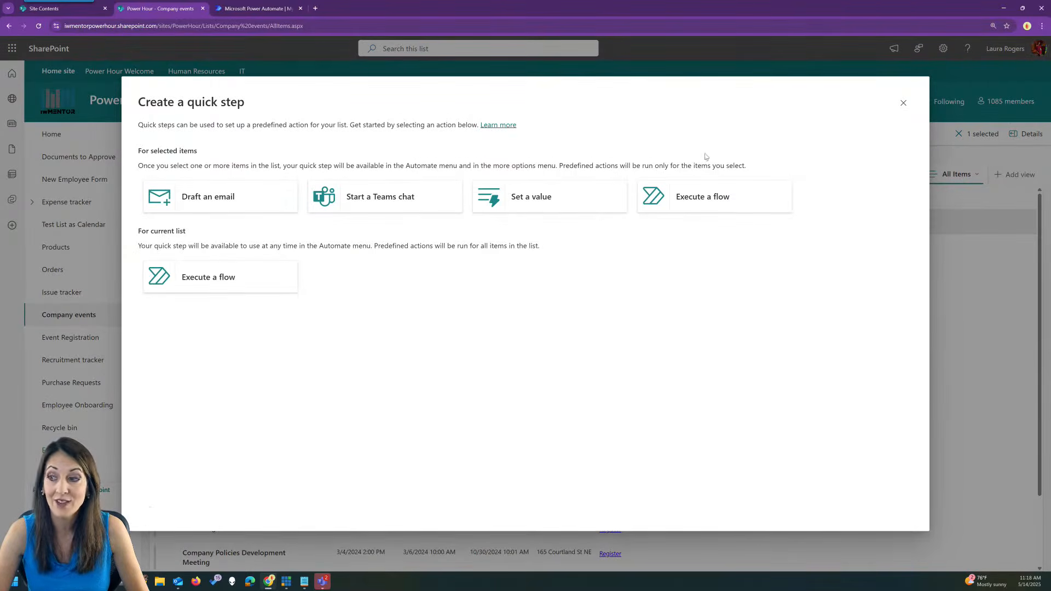
left_click(904, 103)
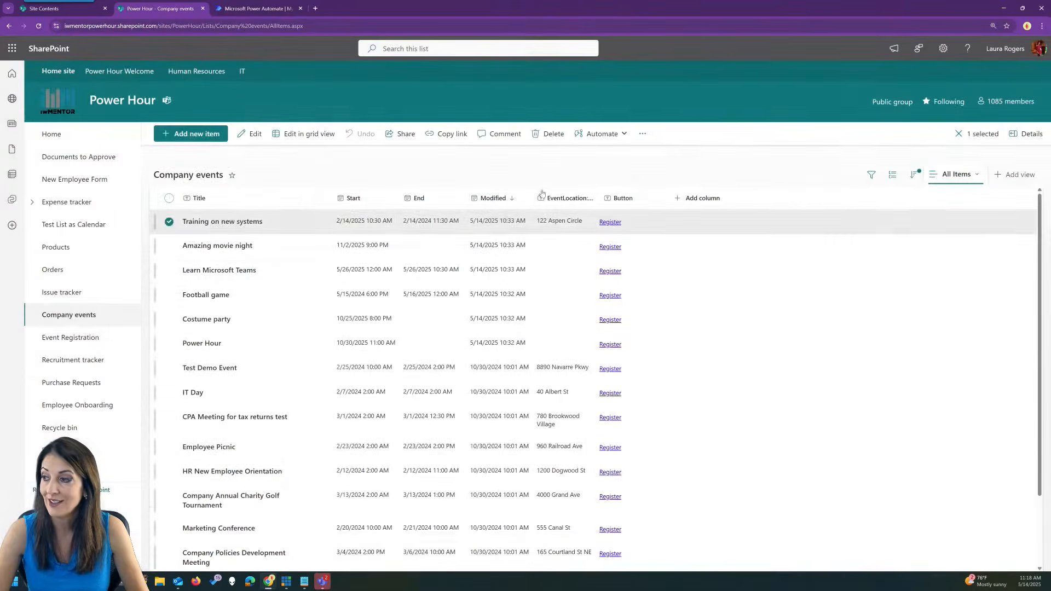
left_click(572, 134)
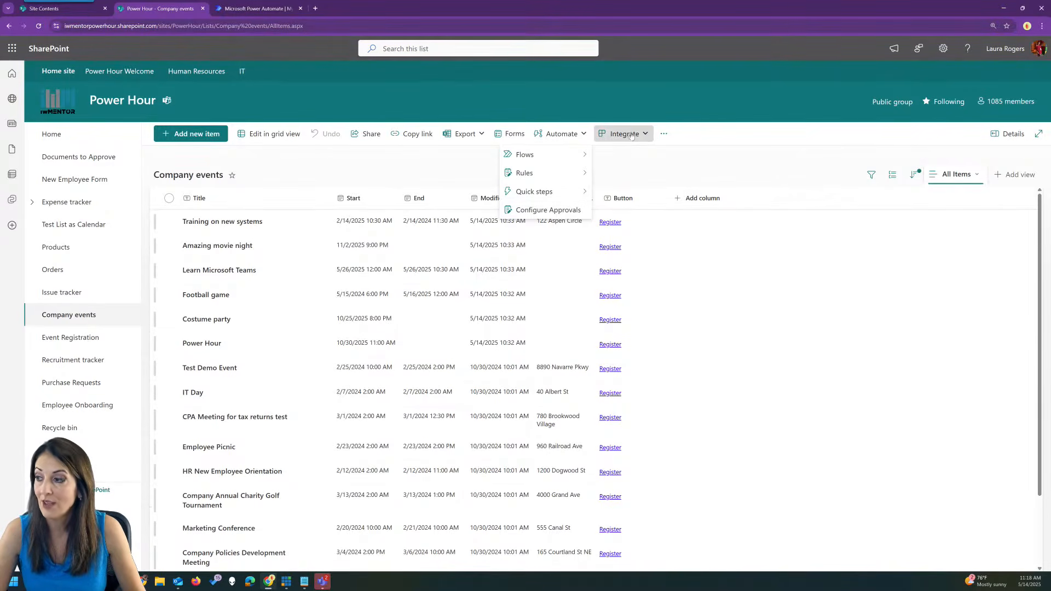
Preview the Create a quick step window from Automate's quick step options and close it.
left_click(568, 133)
left_click(565, 134)
mouse_move(548, 191)
left_click(610, 192)
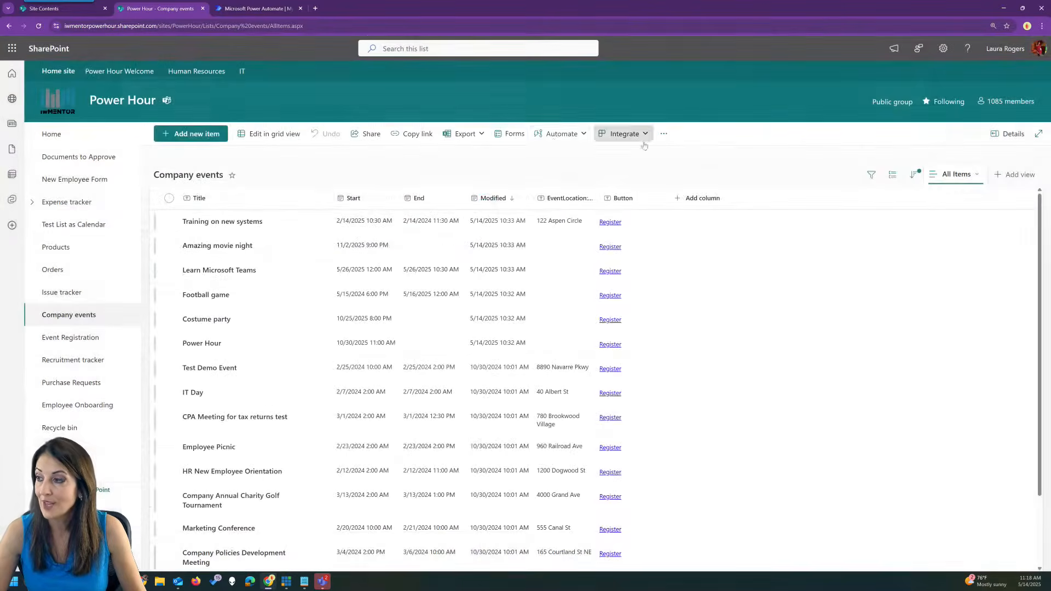
left_click(904, 103)
Enable approvals via Configure Approvals, then preview and cancel an approval request for Training on new systems.
left_click(547, 135)
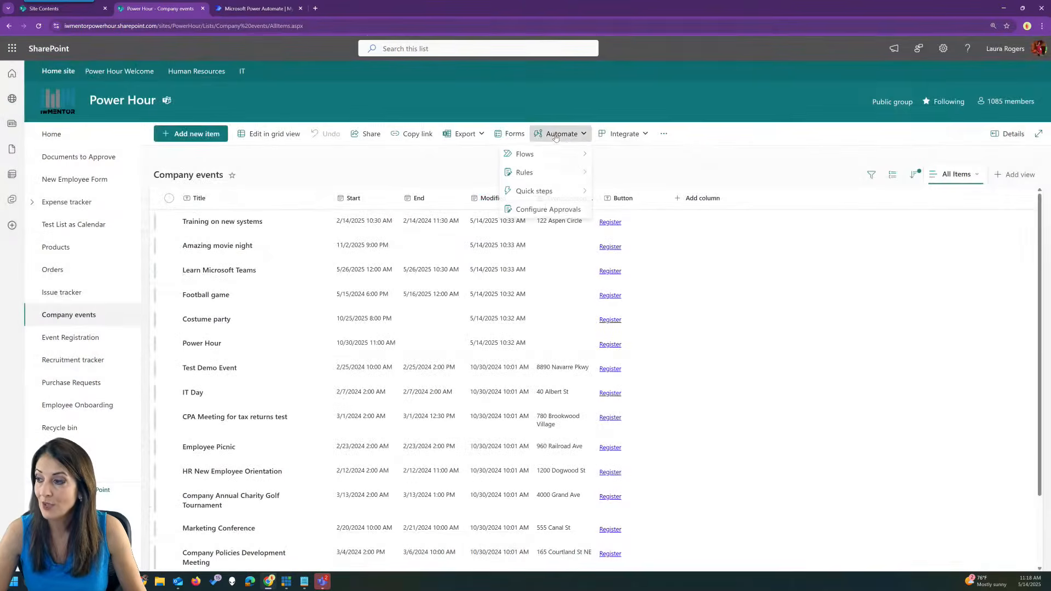
left_click(542, 211)
left_click(407, 267)
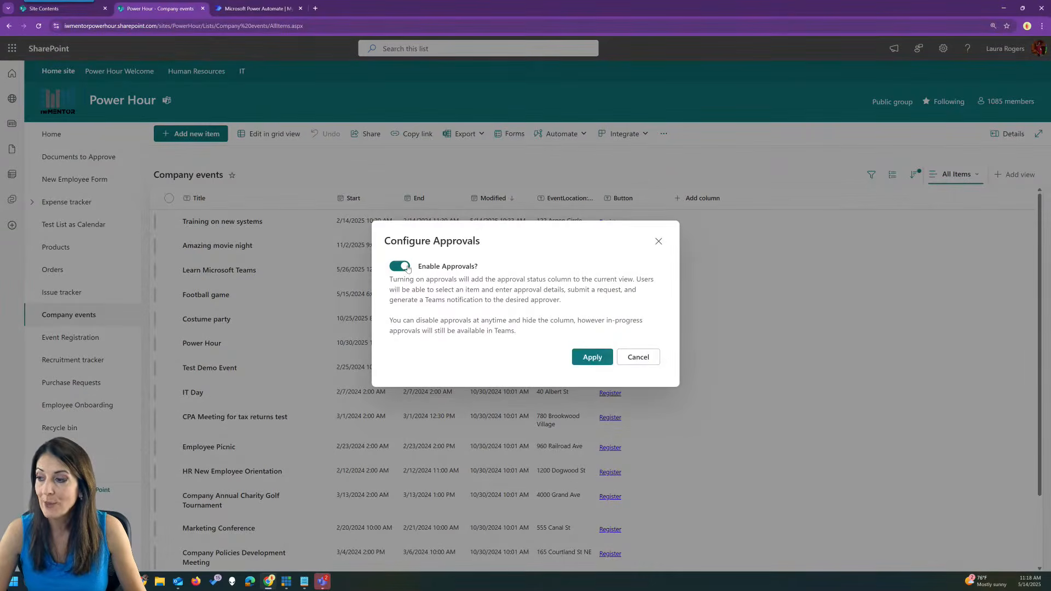
left_click(607, 362)
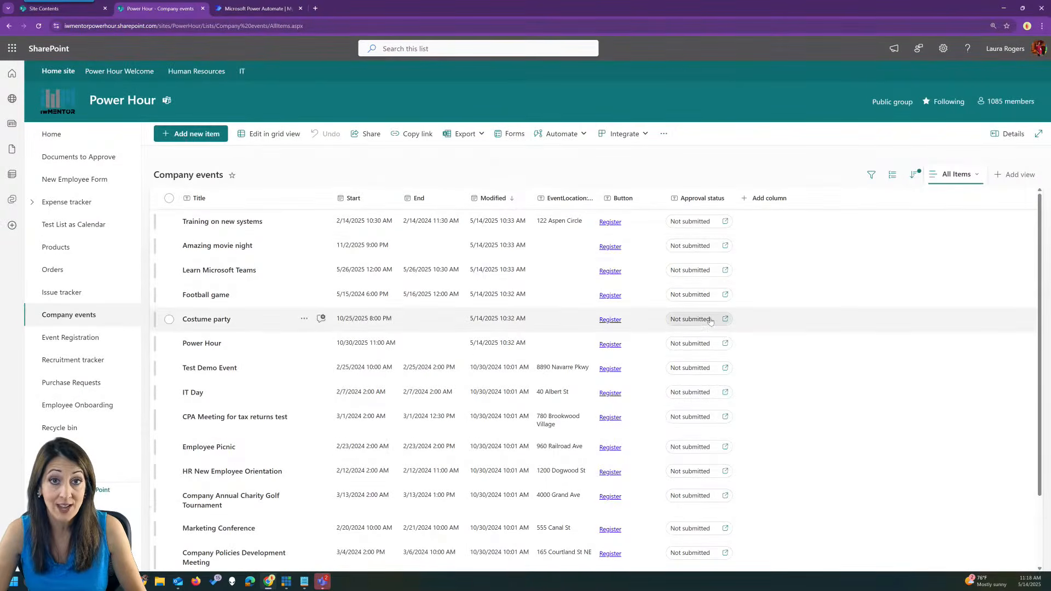
left_click(712, 225)
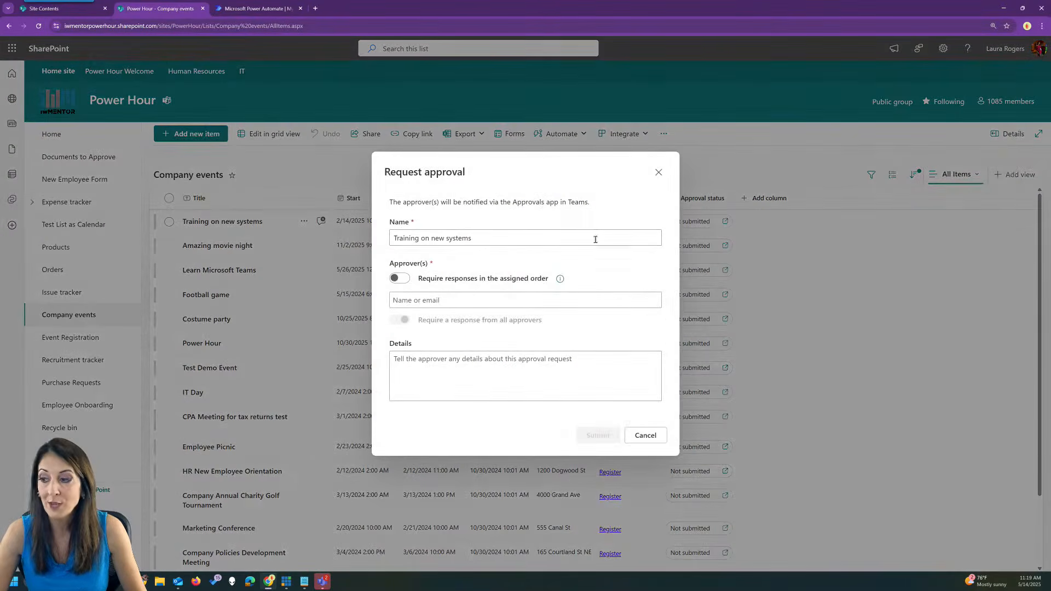
left_click(659, 173)
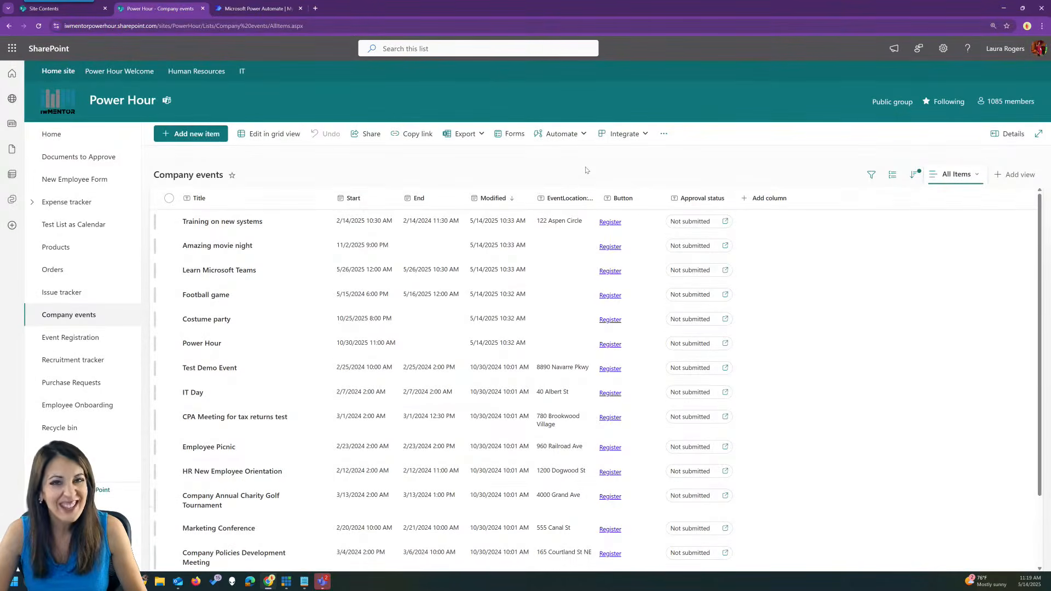
left_click(561, 134)
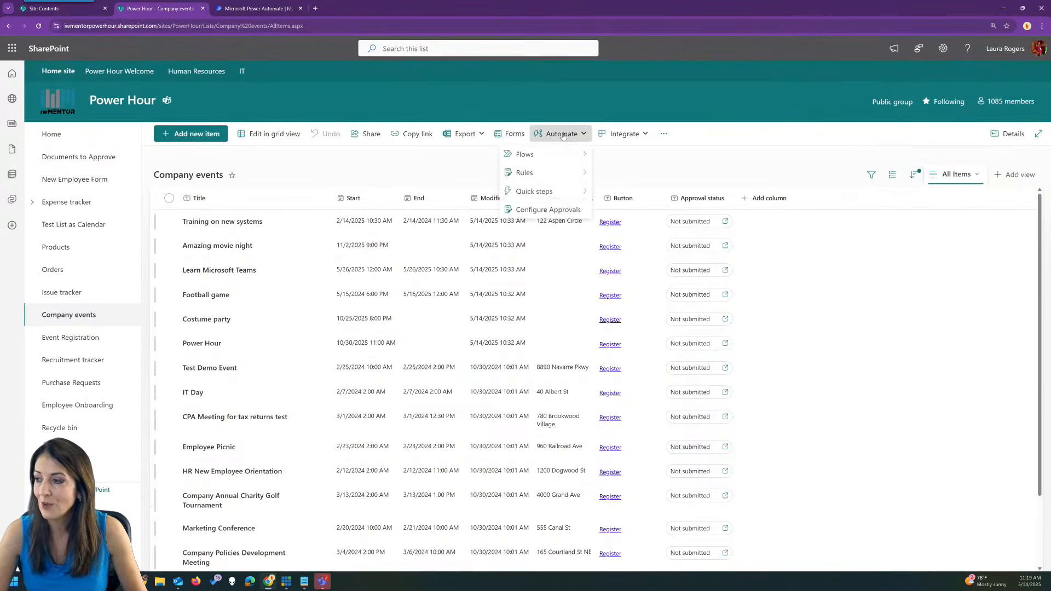
mouse_move(560, 194)
left_click(619, 192)
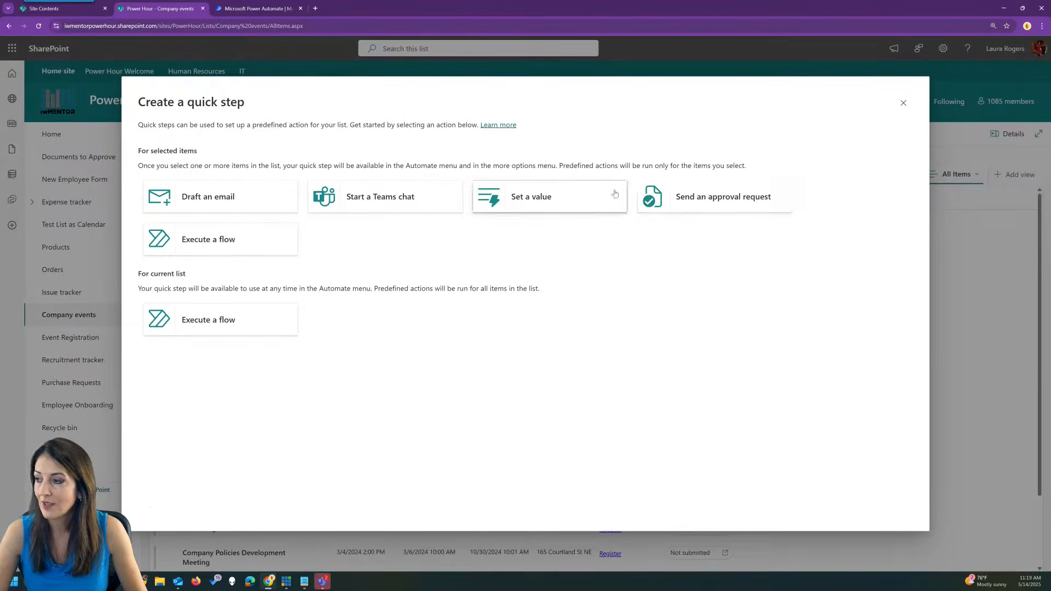
left_click(715, 200)
left_click(613, 244)
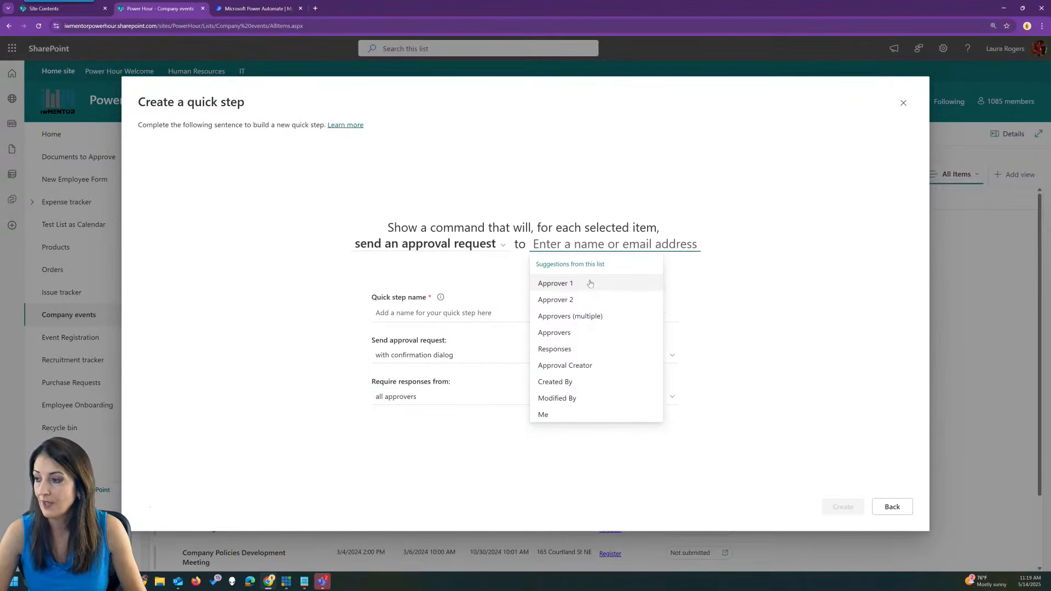
left_click(902, 103)
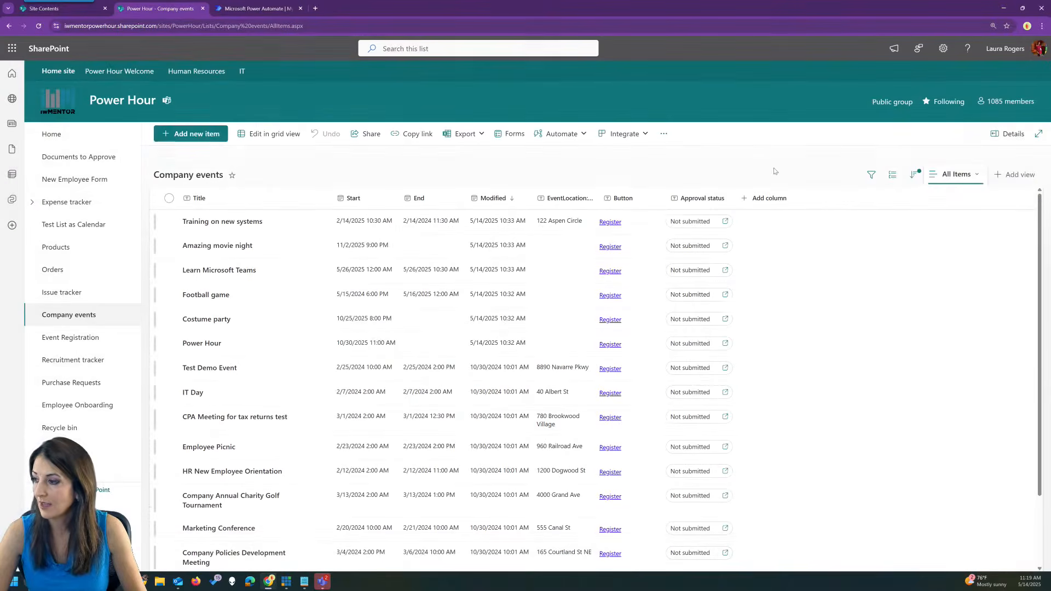
In Show or hide columns, tick Approver 1, Approver 2, Approvers (multiple), Approvers, Responses, Approval Creator and apply.
left_click(769, 199)
left_click(643, 383)
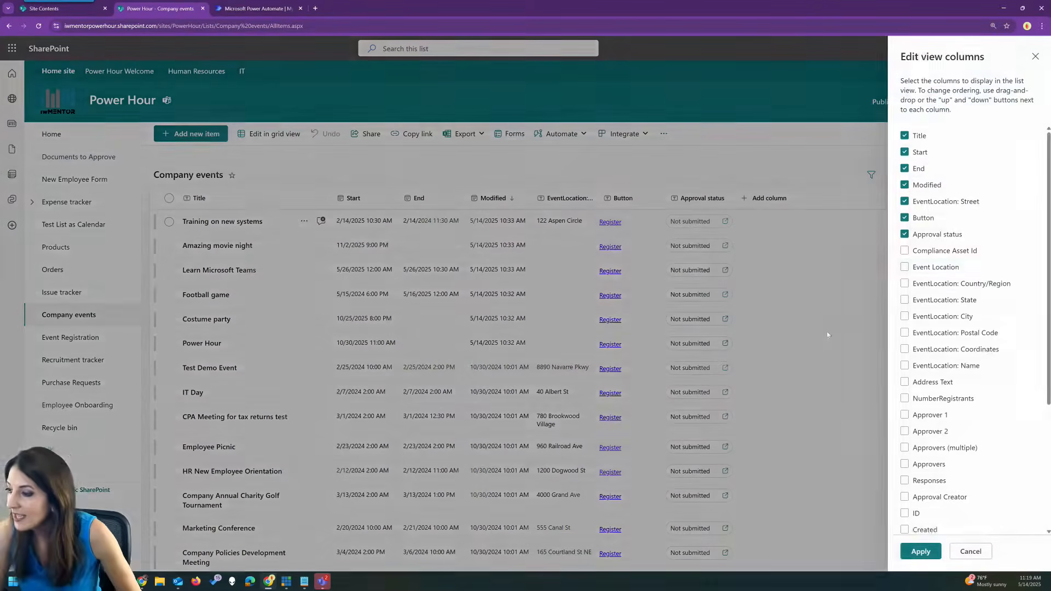
scroll(964, 394, "down", 3)
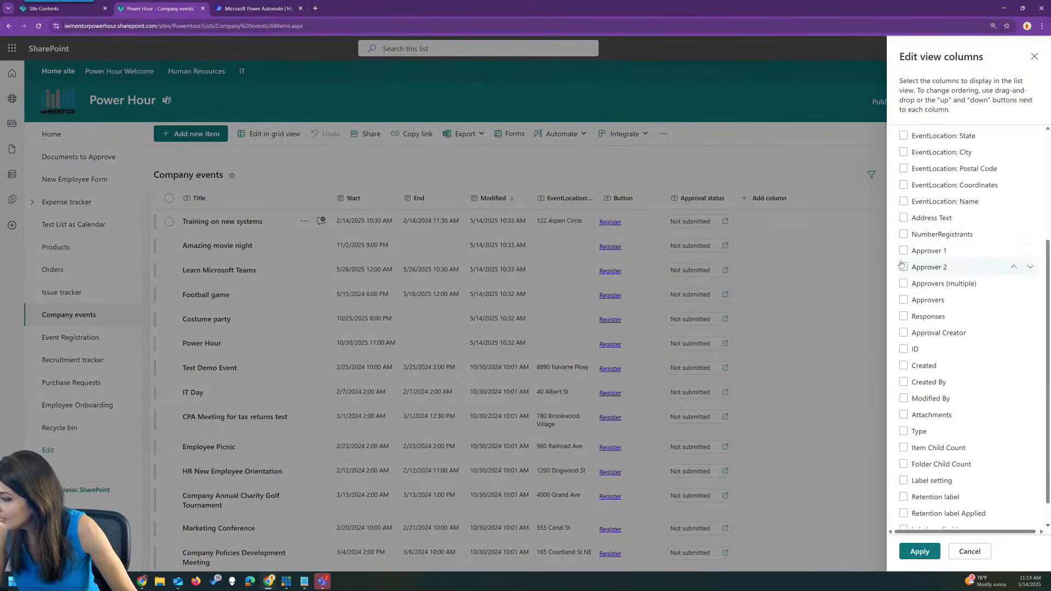
left_click(904, 252)
left_click(904, 268)
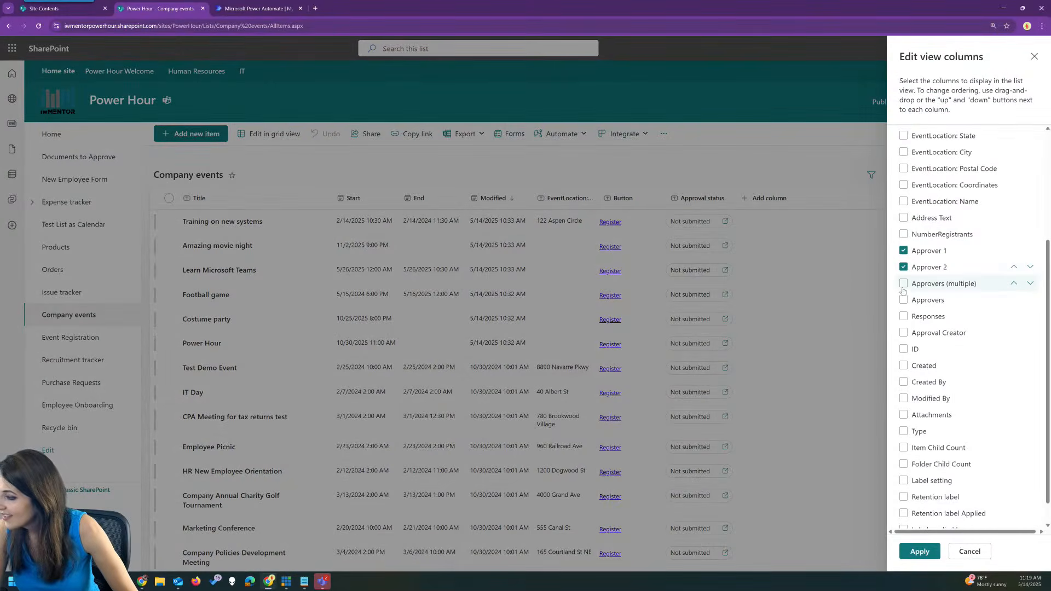
left_click(905, 284)
left_click(904, 300)
left_click(904, 317)
left_click(904, 333)
left_click(919, 551)
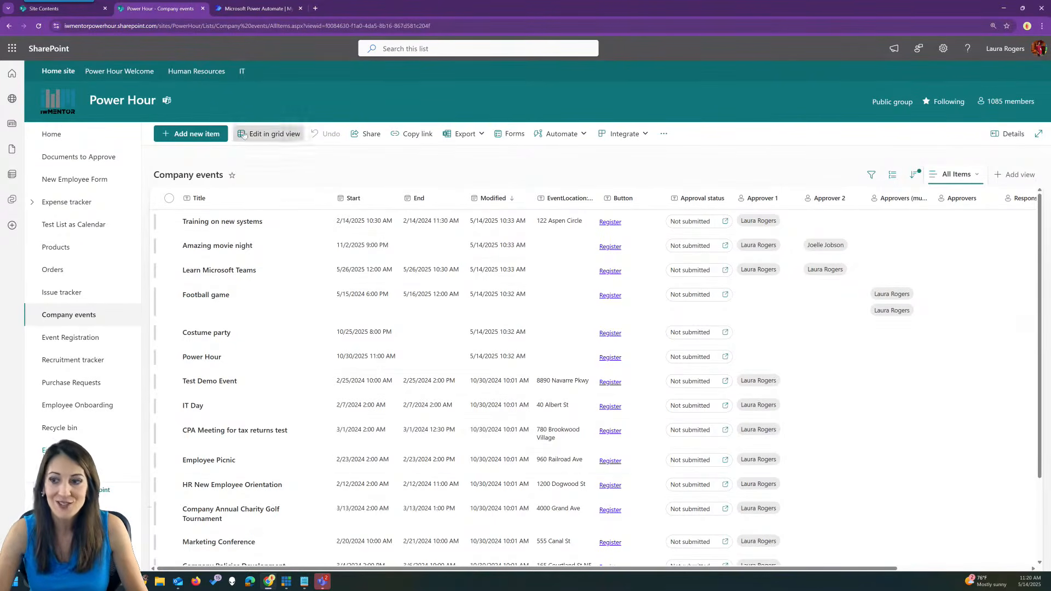
From the Home page, create a list using New > List and the Event itinerary template.
left_click(73, 141)
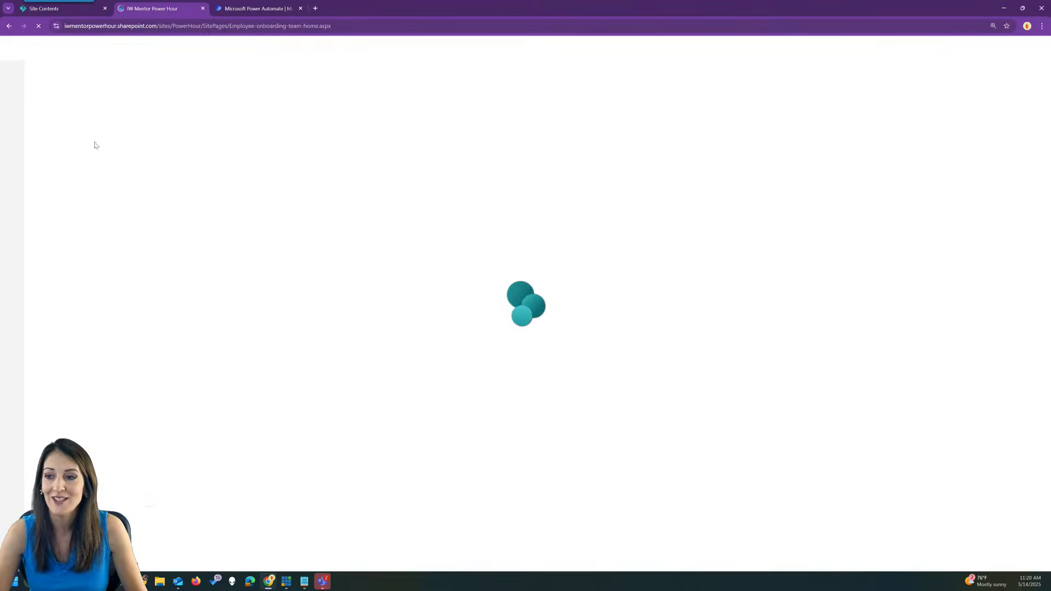
left_click(178, 135)
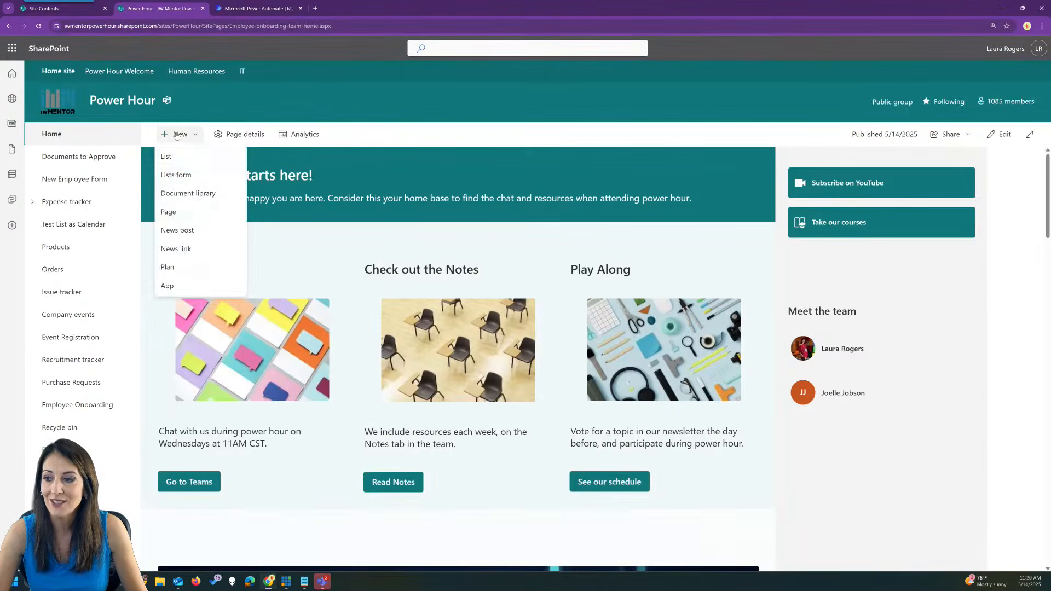
left_click(180, 158)
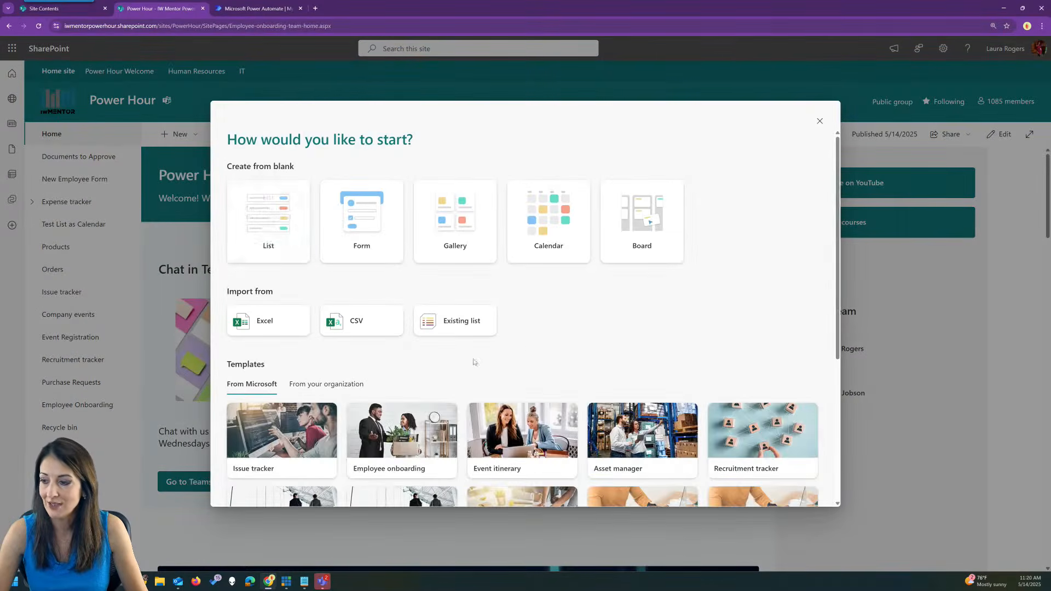
scroll(436, 362, "down", 3)
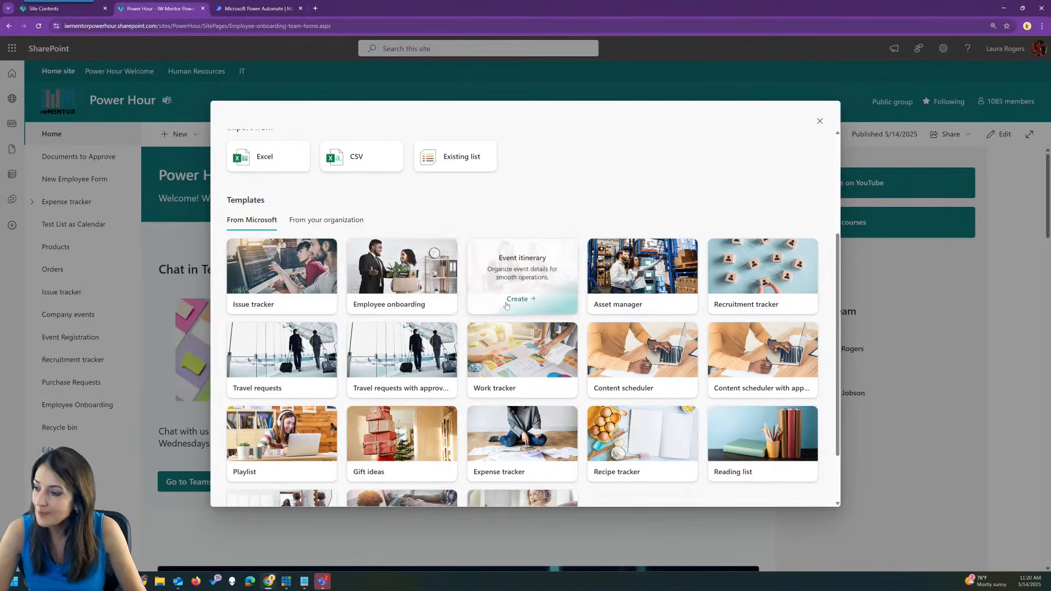
left_click(513, 301)
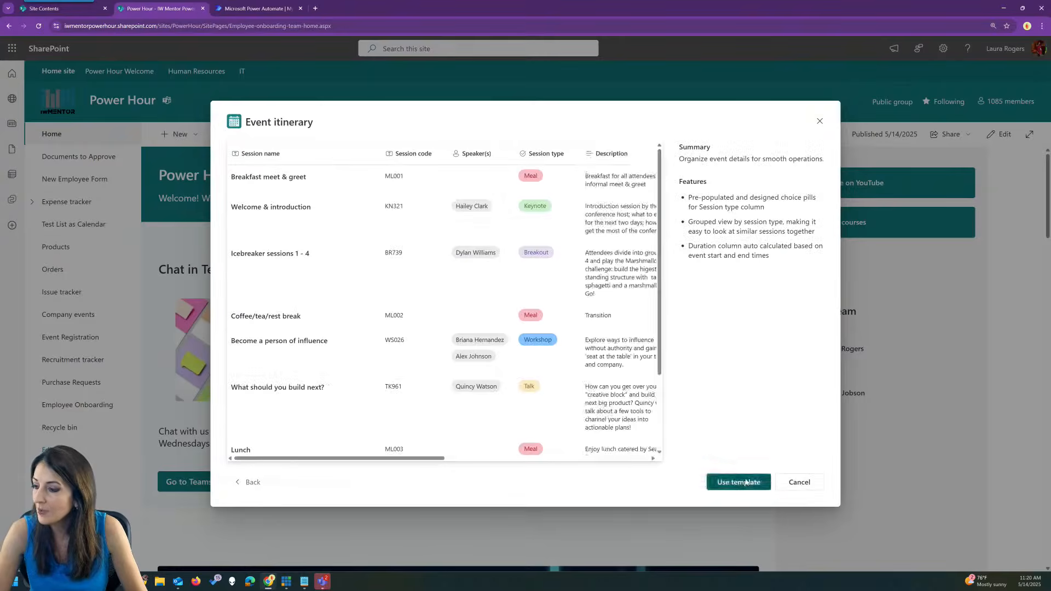
left_click(746, 484)
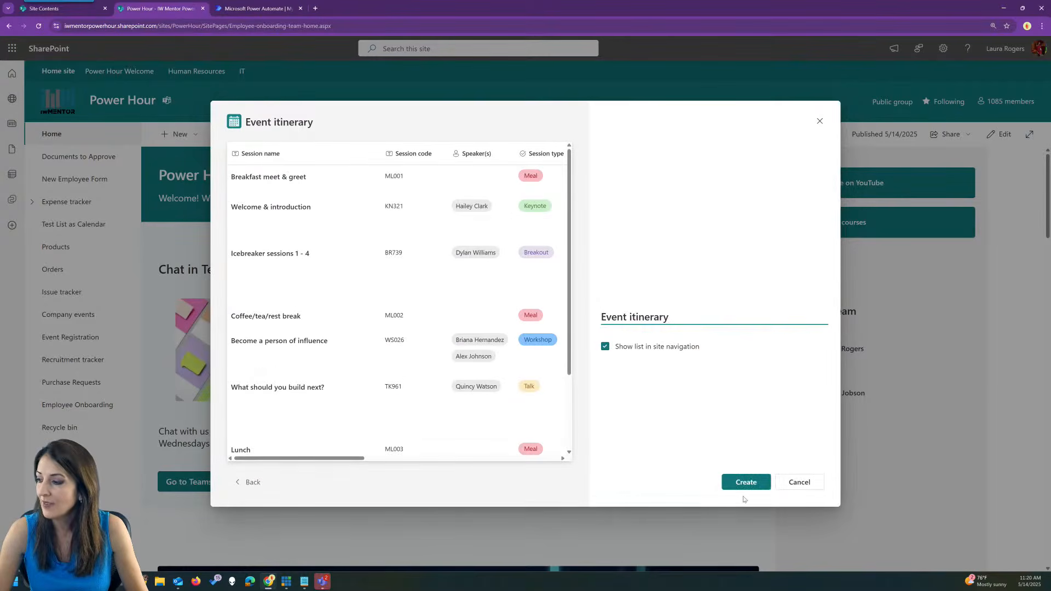
left_click(745, 484)
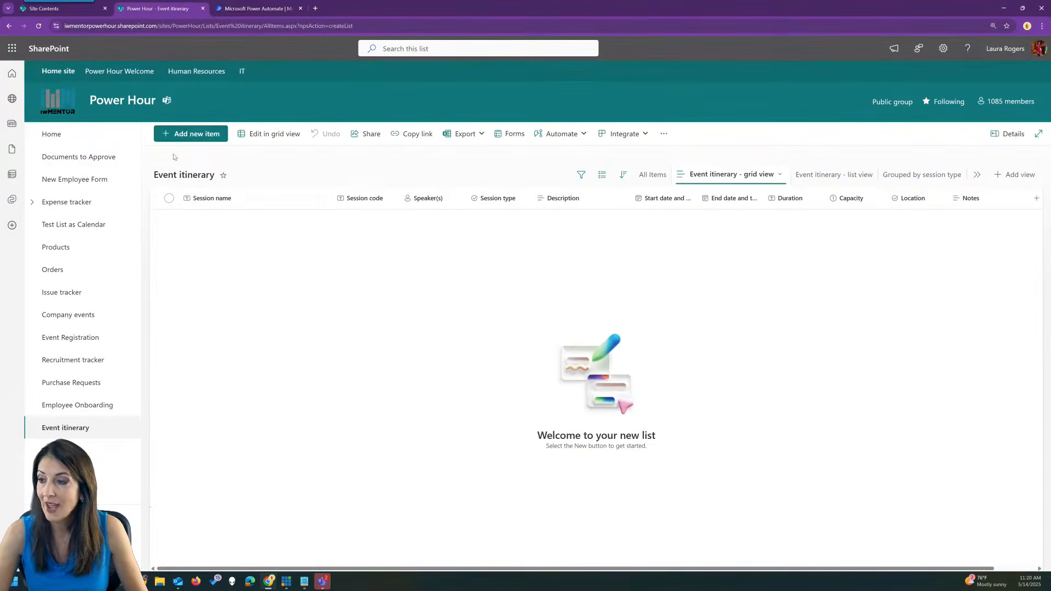
Start a new item: Session name Test 1, code 123, type Keynote, description test, plus a speaker.
left_click(205, 134)
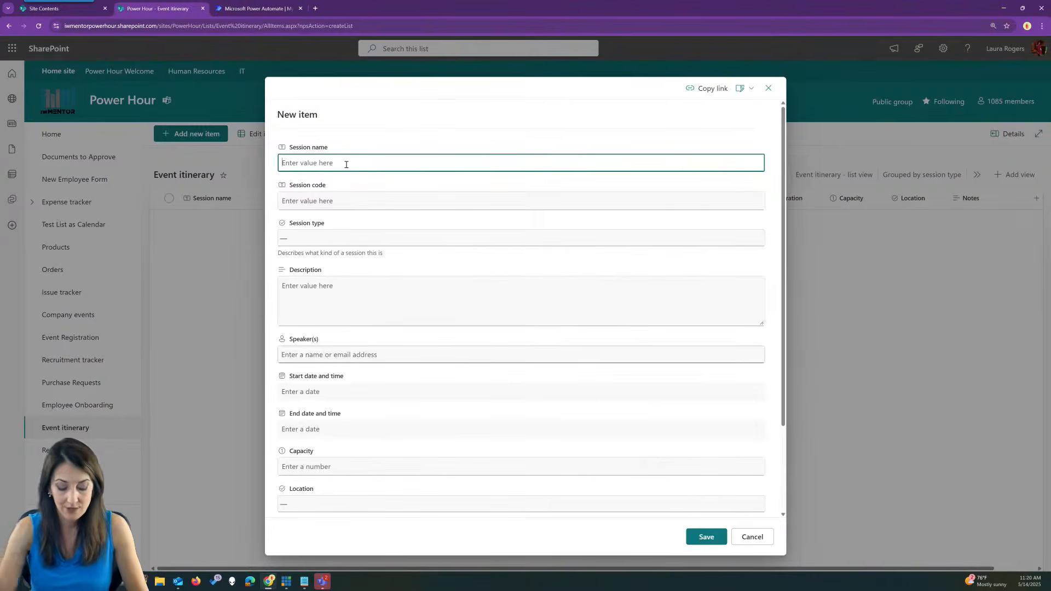
type("Test ")
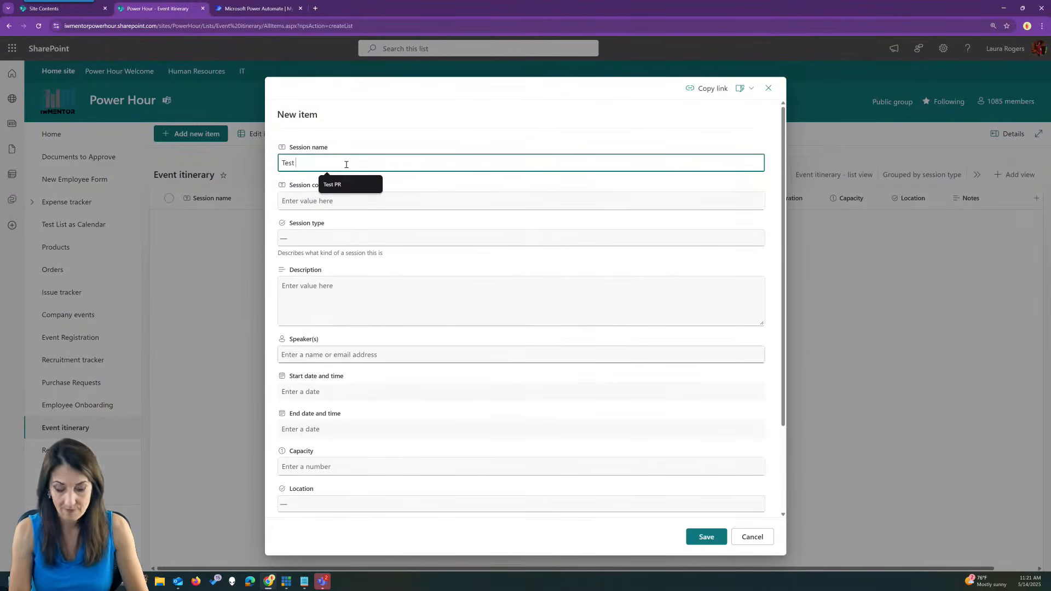
type("1")
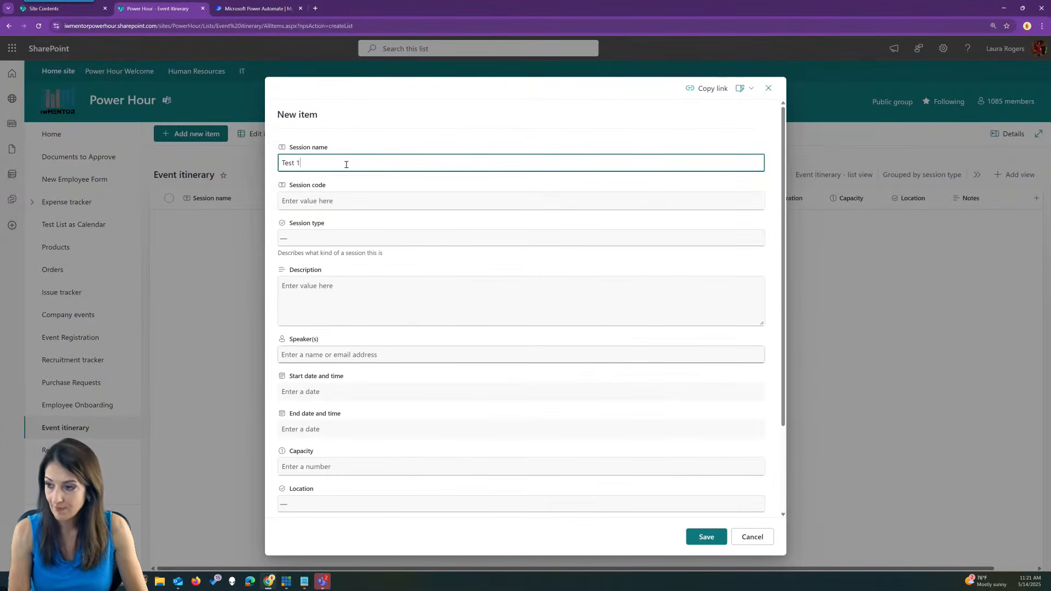
left_click(327, 201)
type("123")
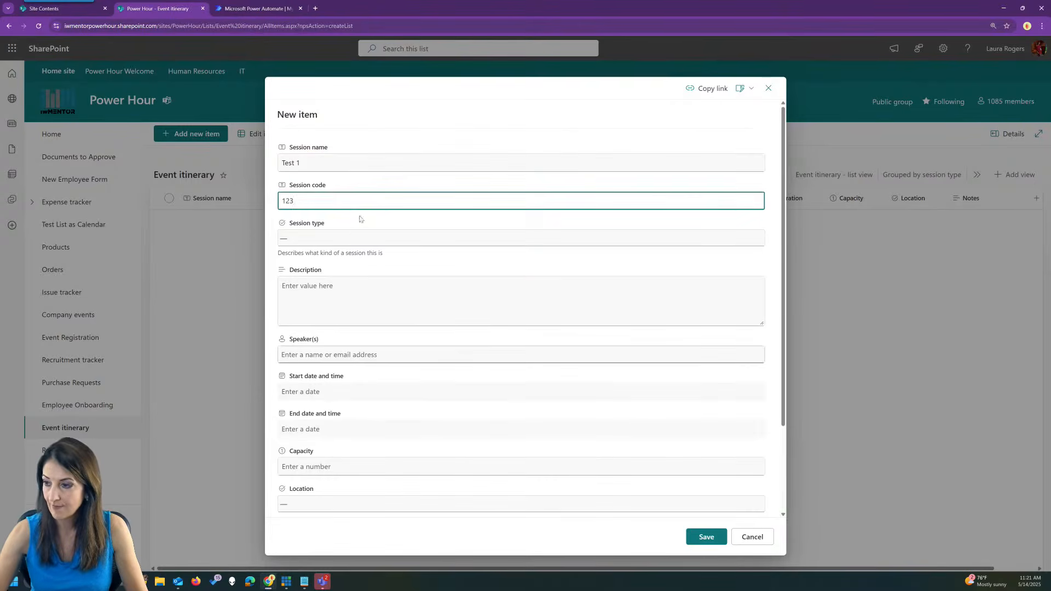
left_click(359, 238)
left_click(352, 289)
left_click(353, 290)
type("test")
left_click(334, 355)
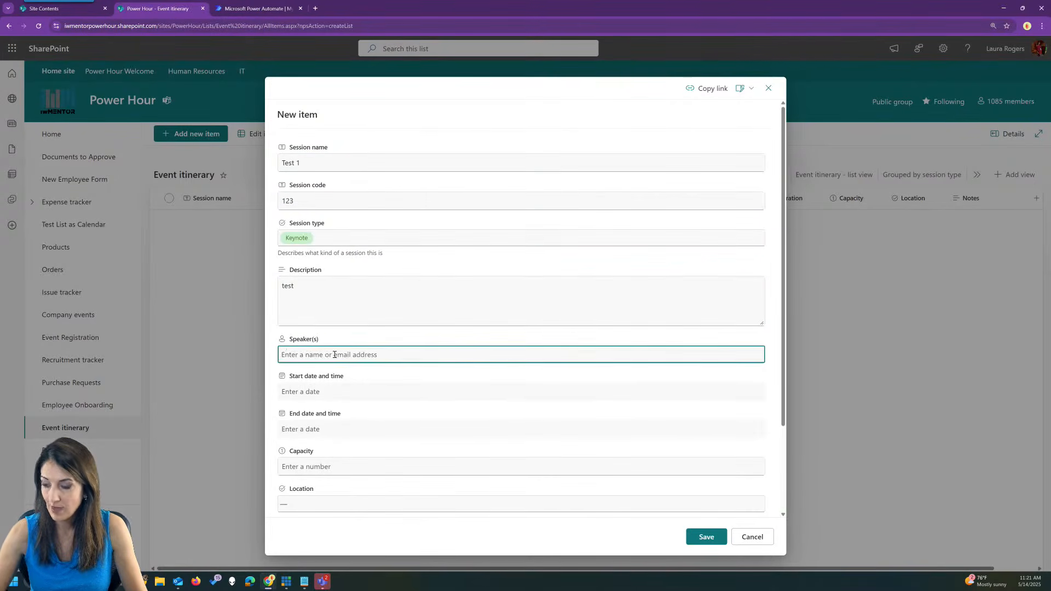
type("laura")
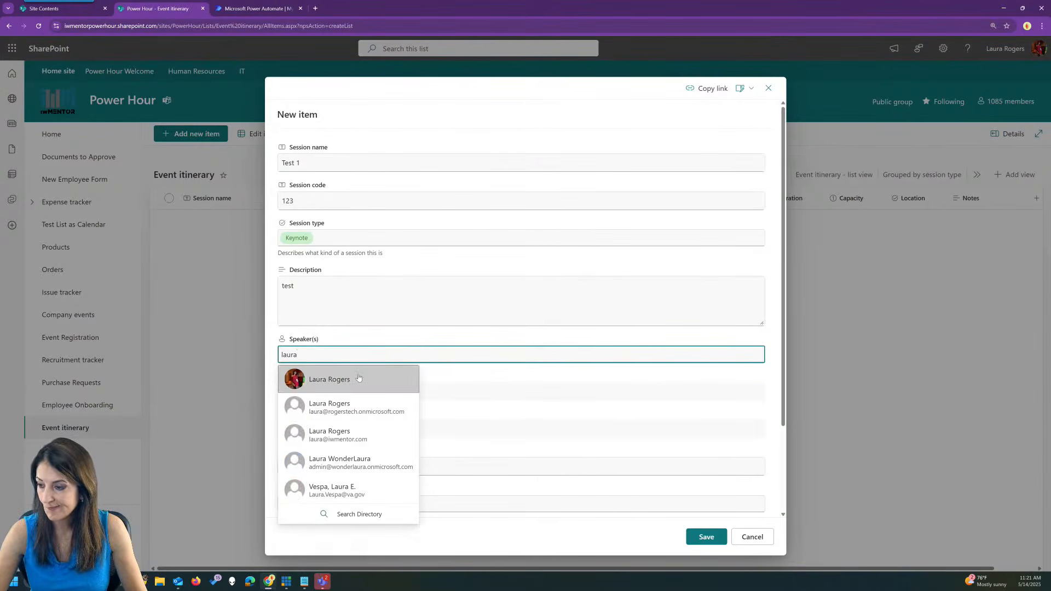
left_click(359, 379)
Set dates 5/21–5/22/2025, capacity 8 and location Orlando, then save the session.
left_click(354, 392)
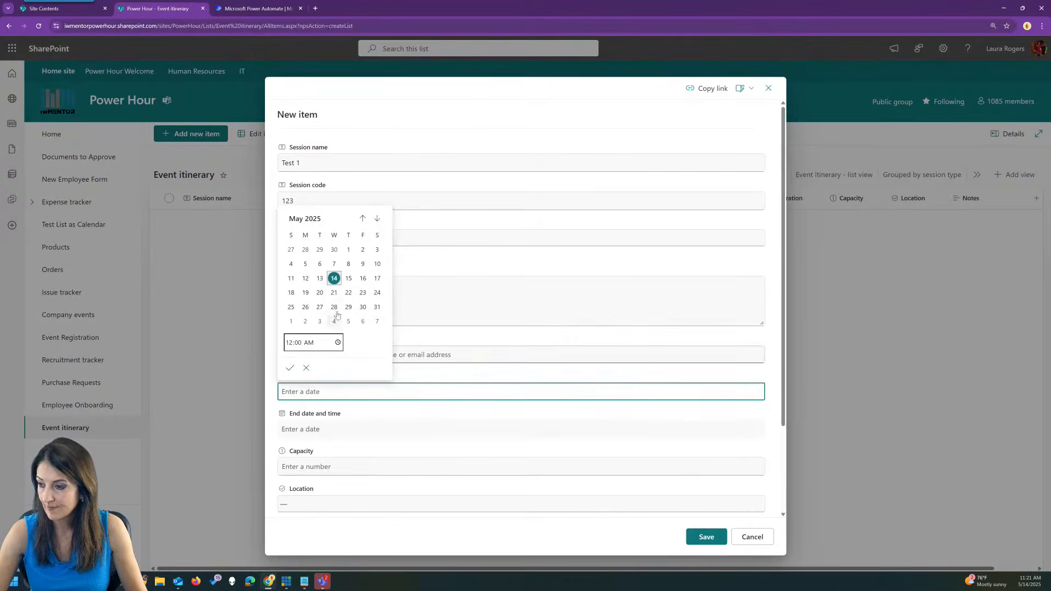
left_click(335, 295)
left_click(336, 429)
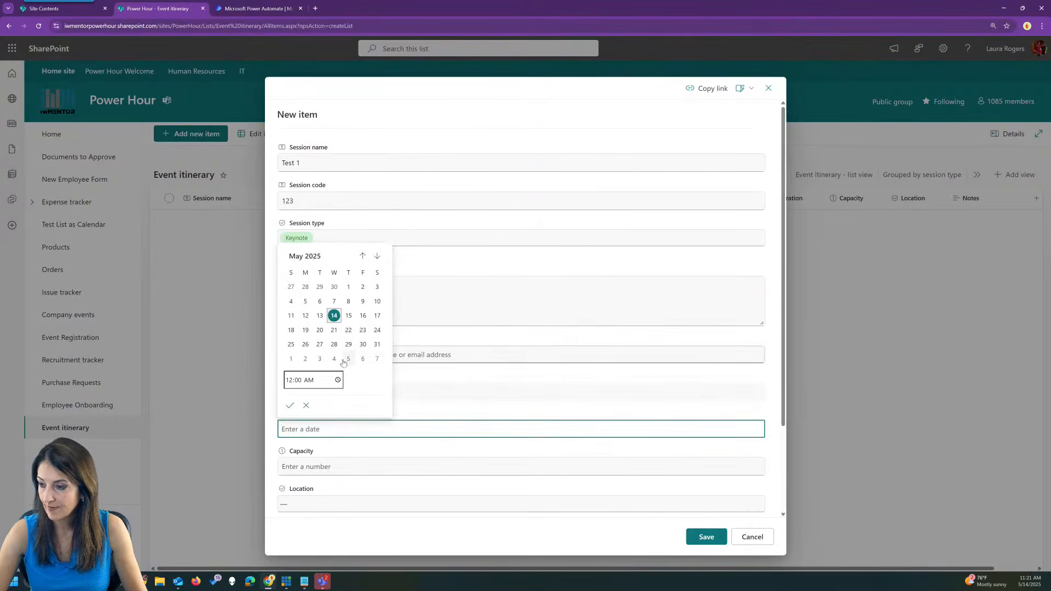
left_click(349, 330)
left_click(338, 466)
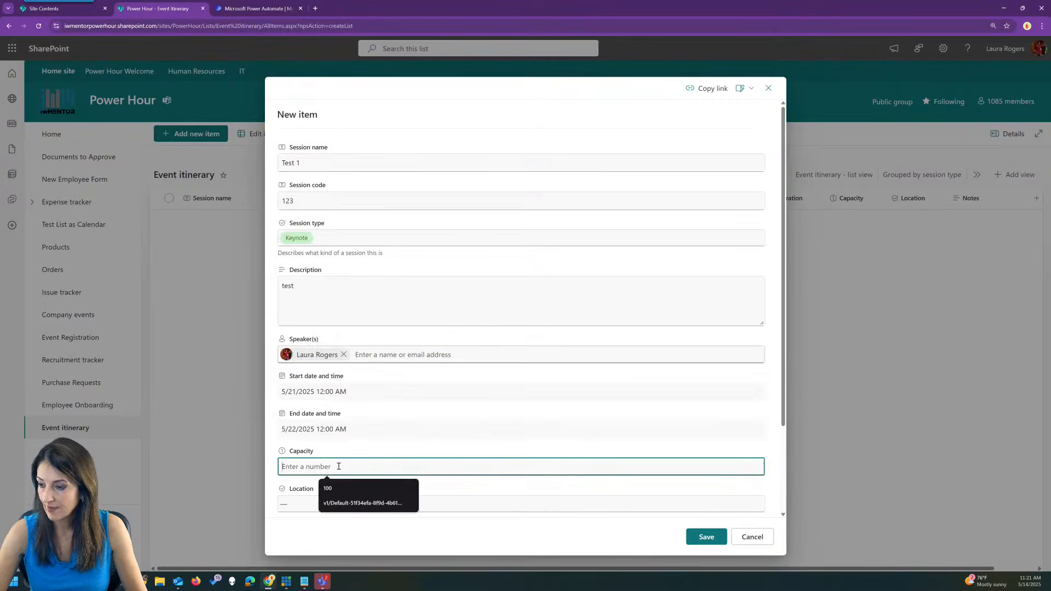
type("8")
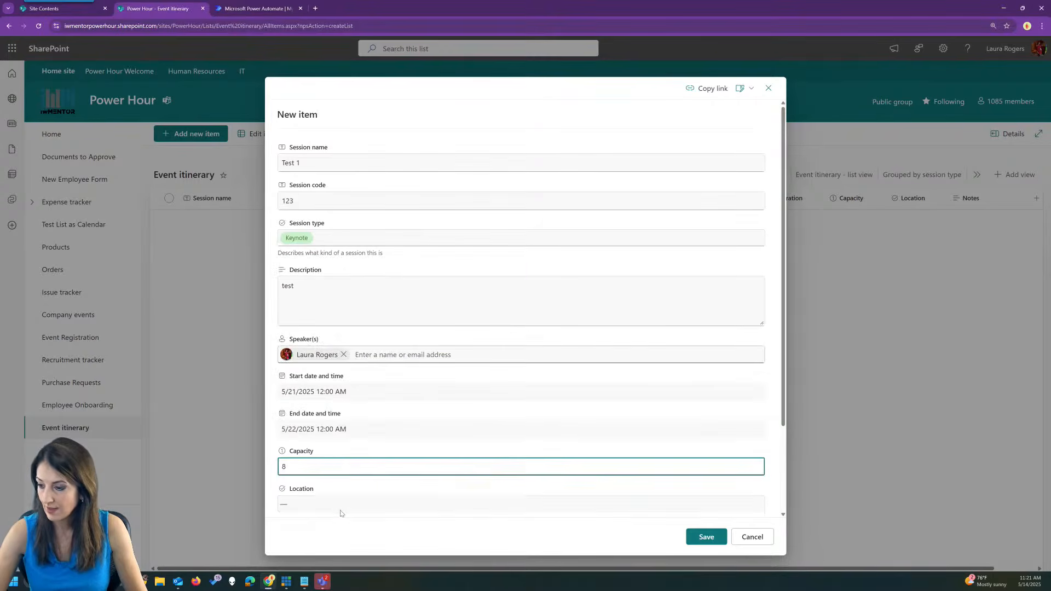
left_click(341, 508)
left_click(343, 474)
scroll(499, 460, "down", 2)
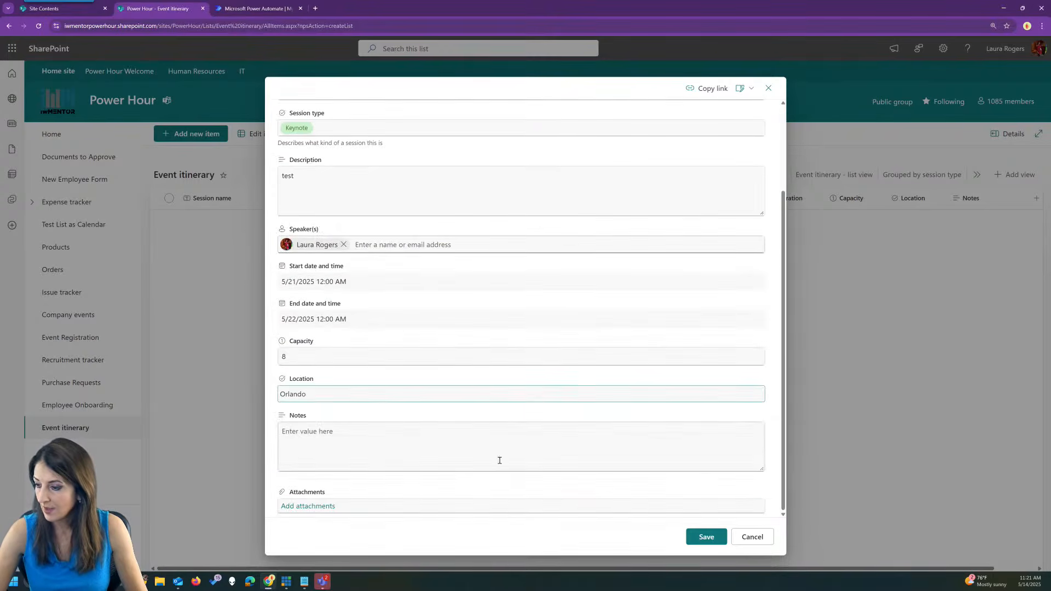
left_click(706, 537)
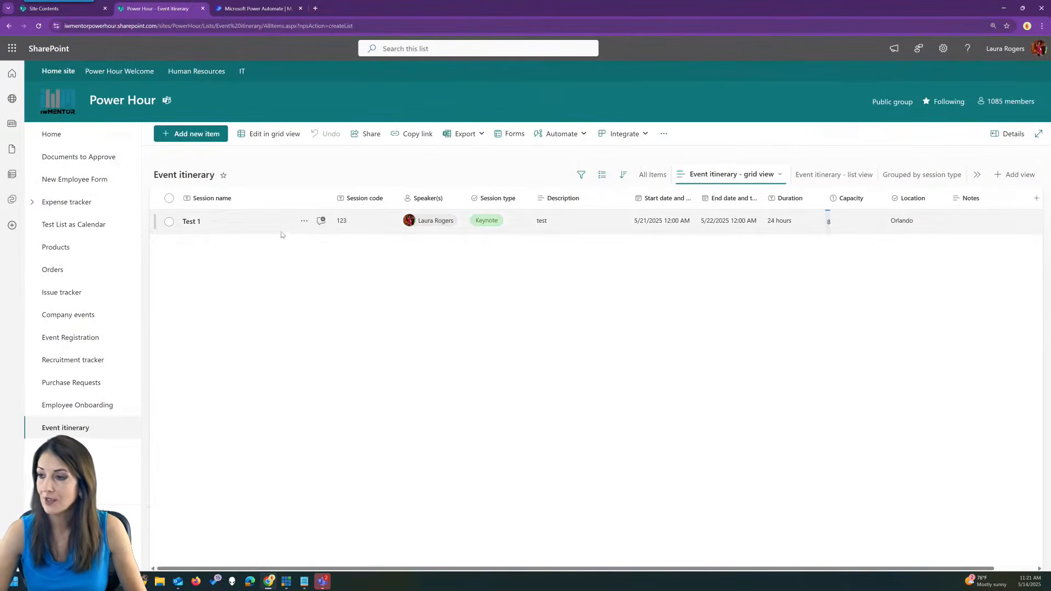
left_click(570, 135)
mouse_move(561, 192)
left_click(629, 193)
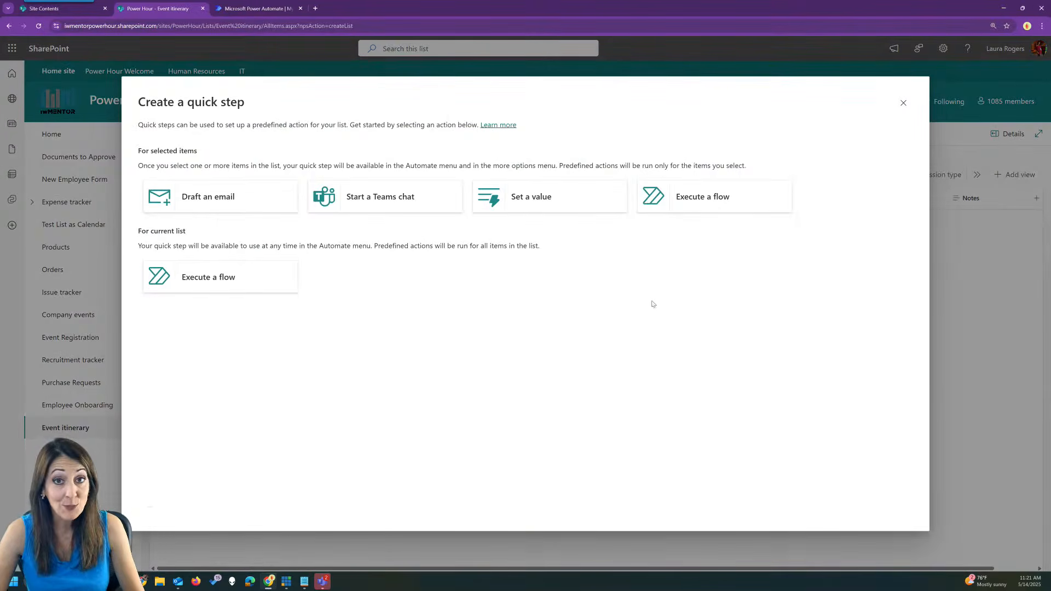
left_click(904, 103)
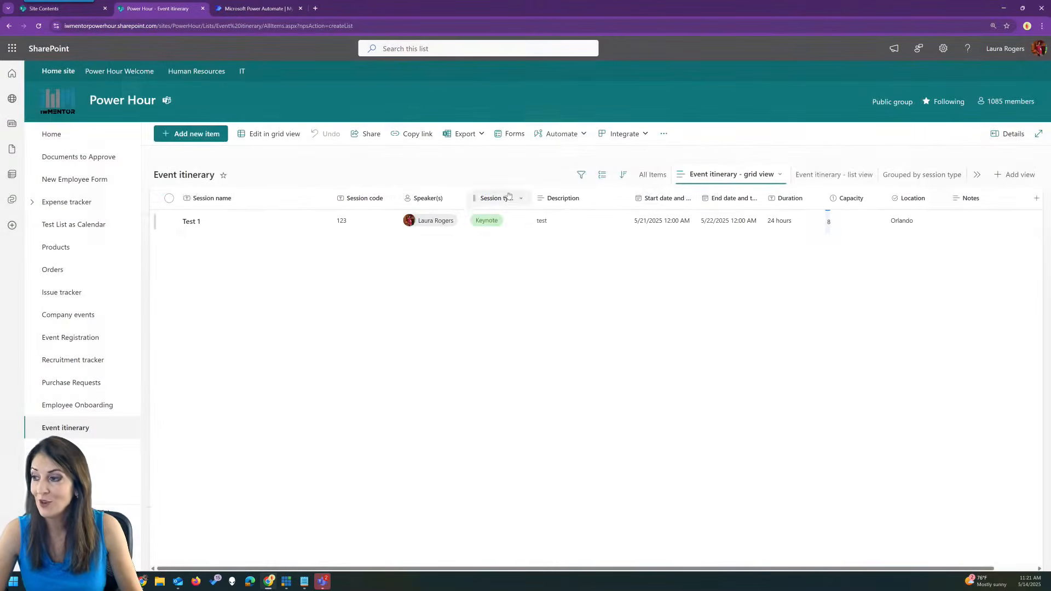
left_click(558, 135)
left_click(620, 158)
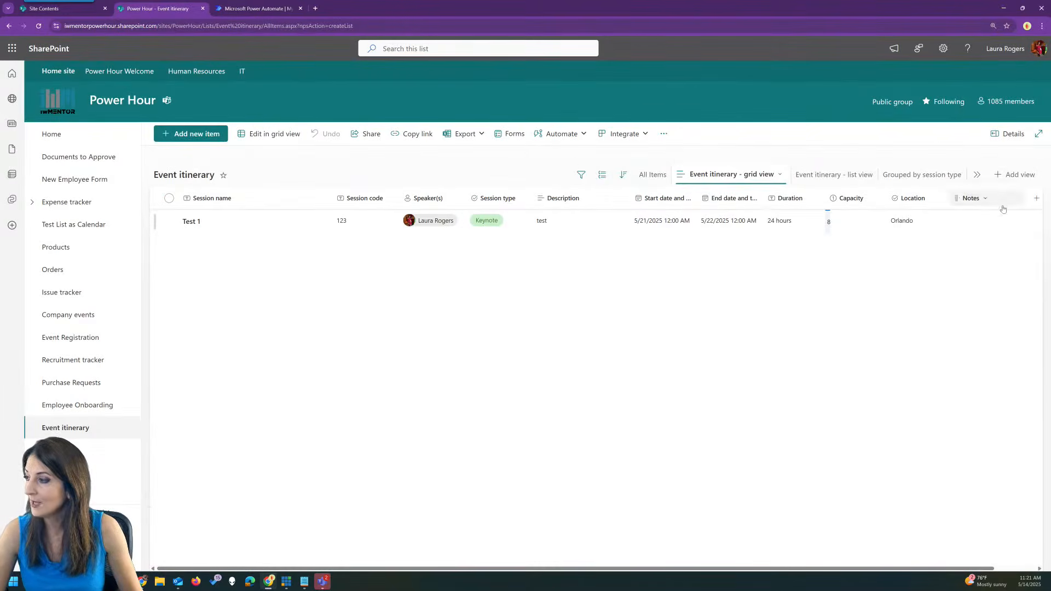
Open the itinerary's Show or hide columns pane and close it without changes.
left_click(1034, 200)
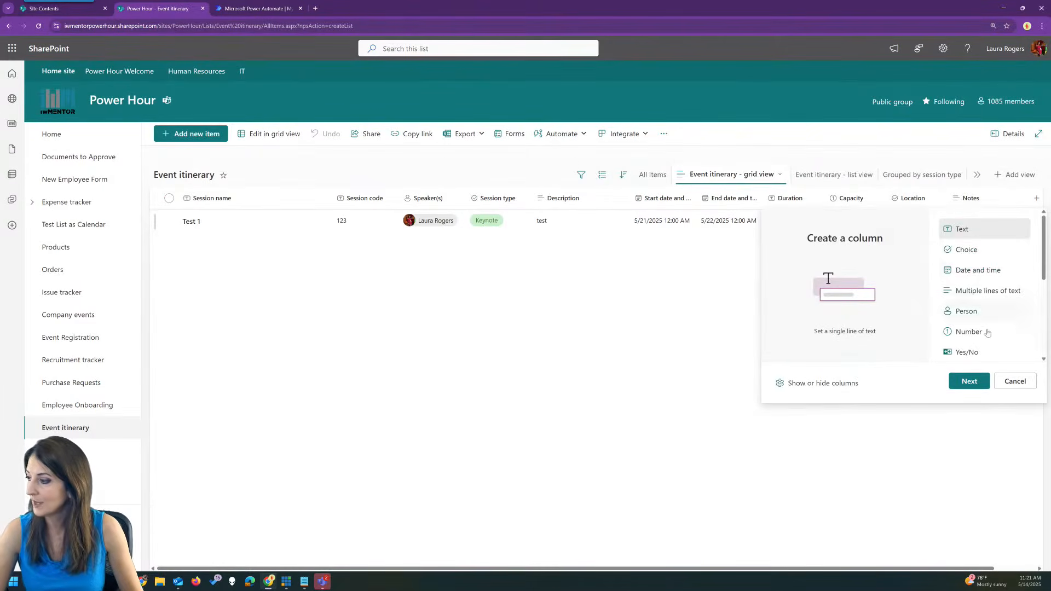
left_click(823, 383)
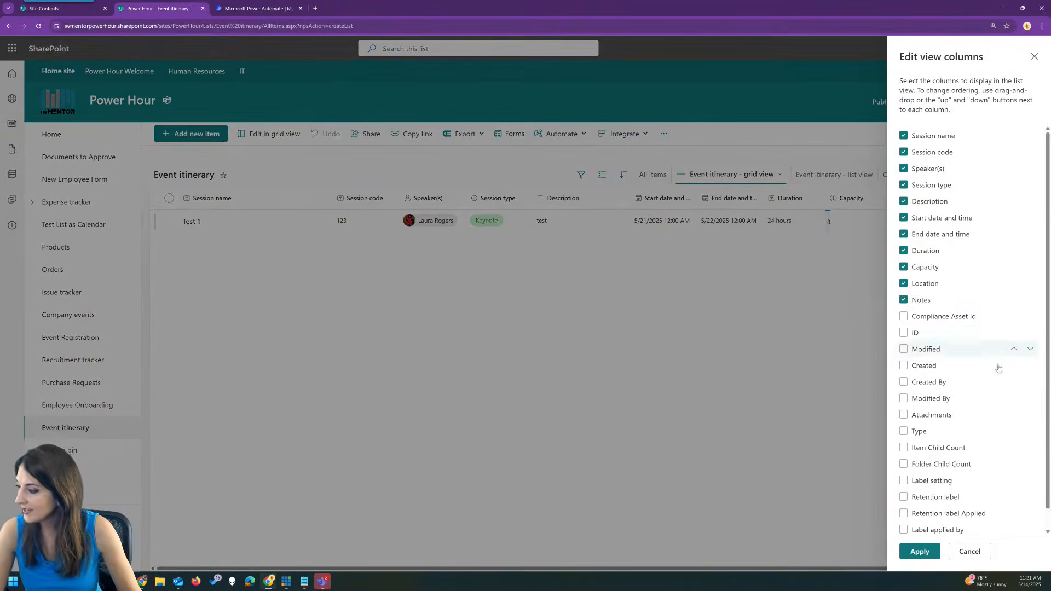
scroll(1002, 377, "down", 1)
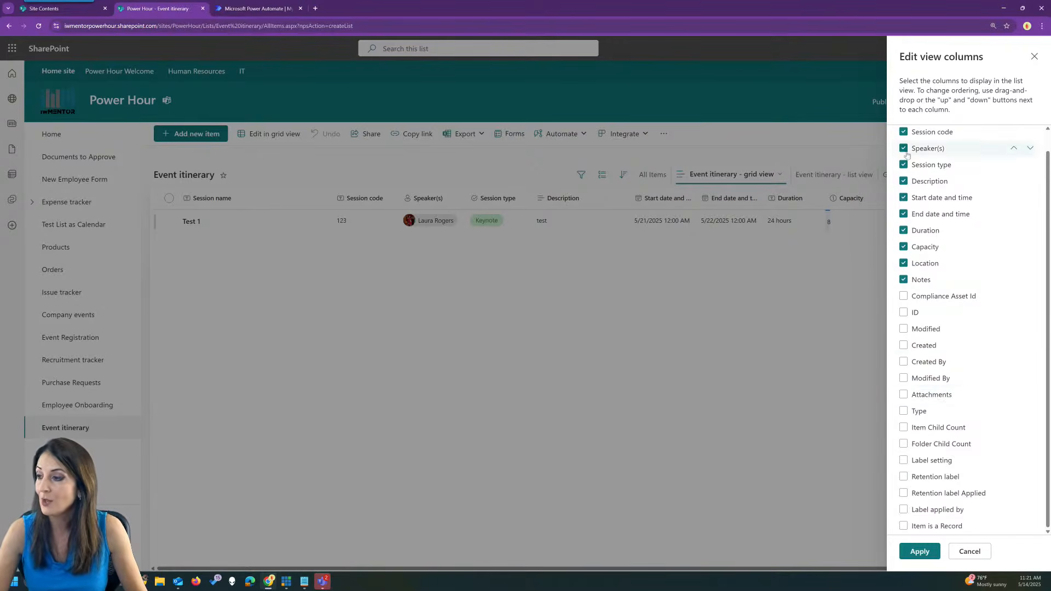
left_click(1035, 57)
Switch on Enable Approvals in Configure Approvals for Event itinerary and apply.
left_click(562, 134)
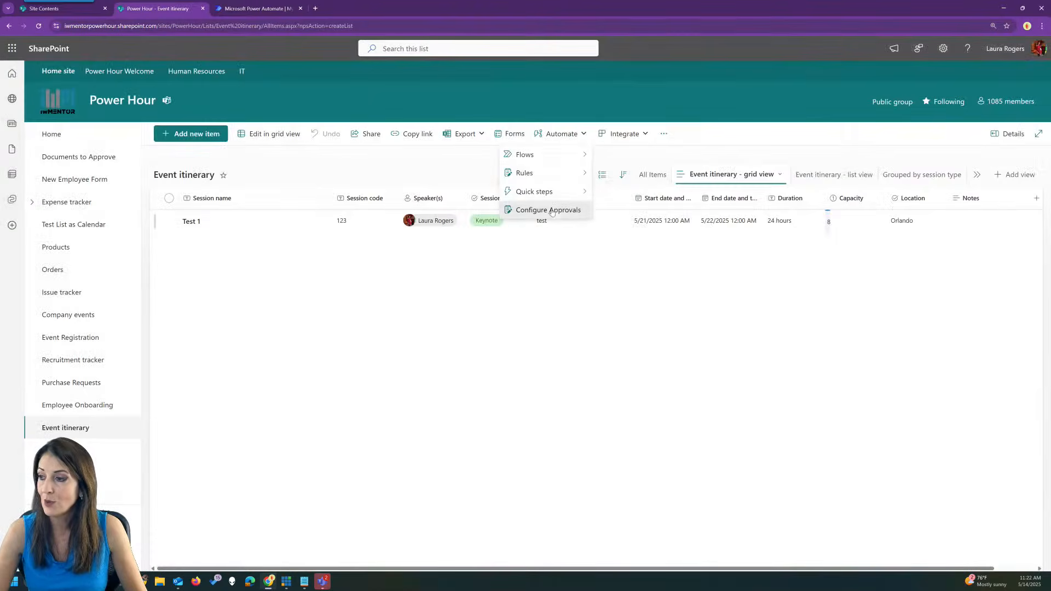
left_click(547, 210)
left_click(400, 267)
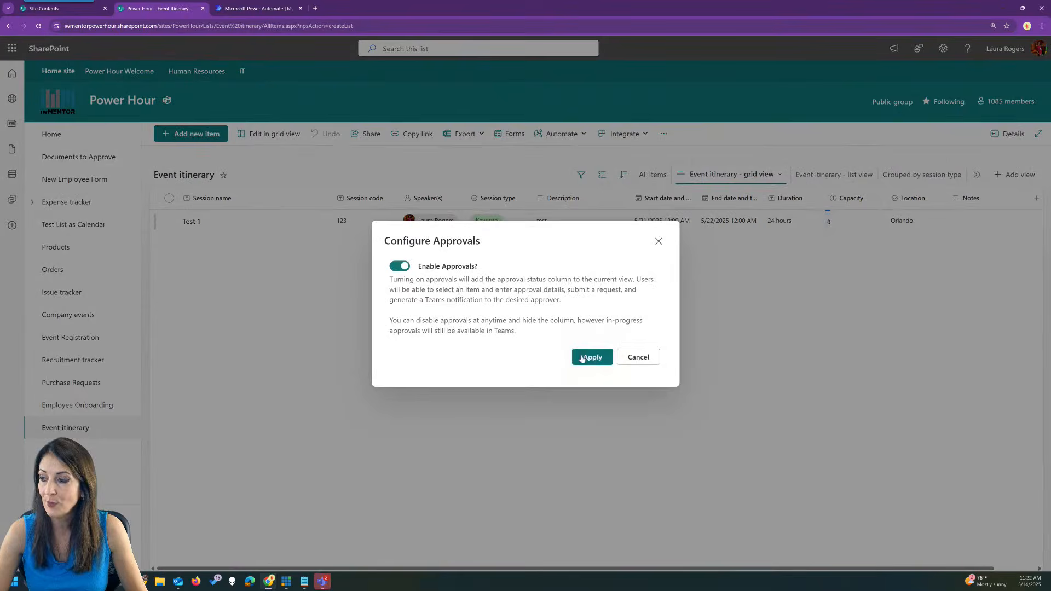
left_click(593, 357)
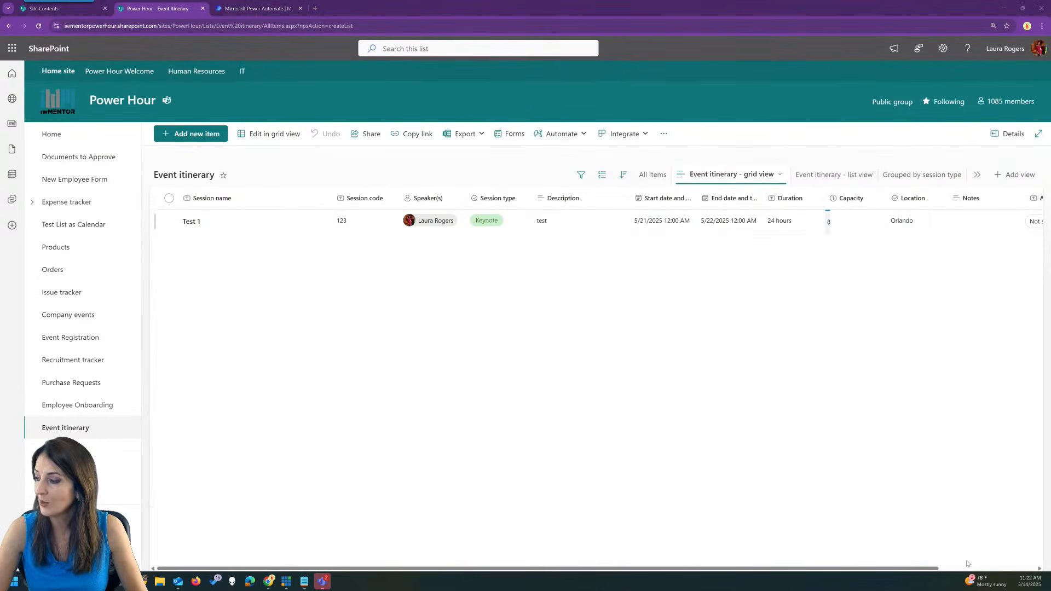
Hide Description, Duration, Capacity, Location and Notes in the grid view, and show Approvers and Approval Creator.
left_click(948, 572)
left_click(1010, 198)
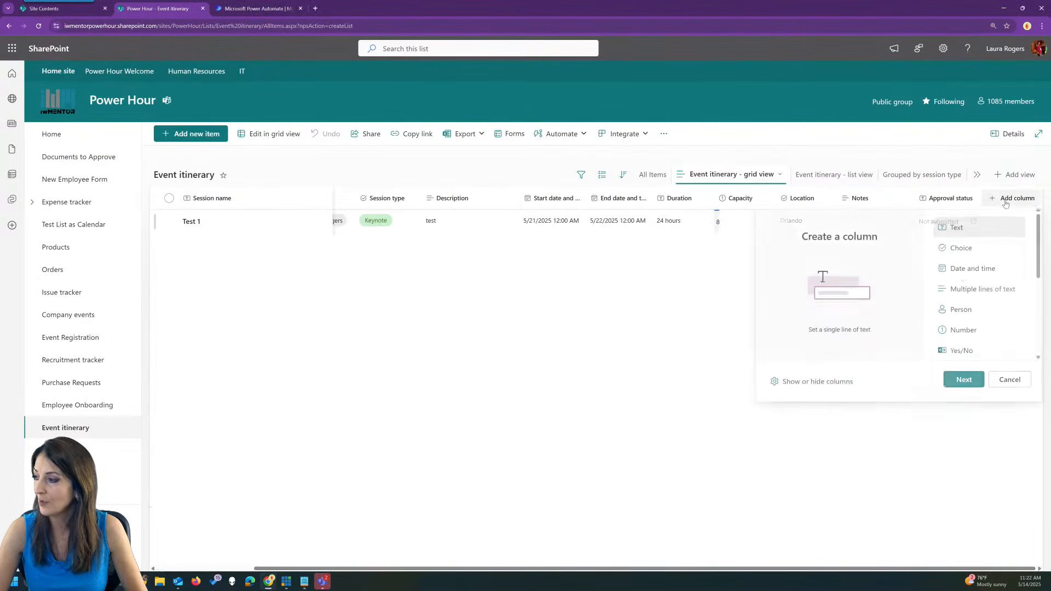
left_click(813, 388)
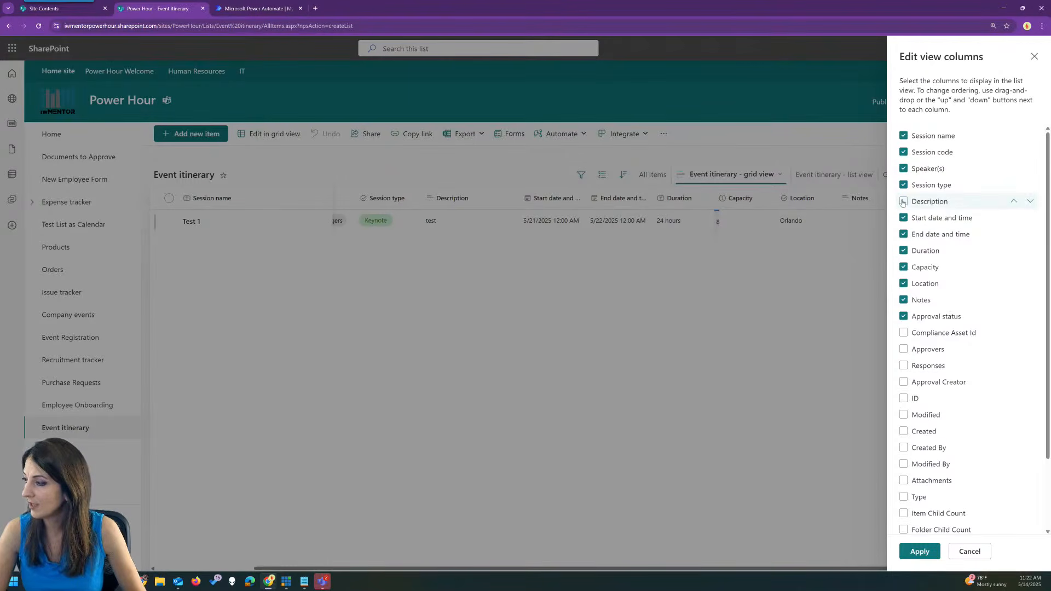
left_click(904, 251)
left_click(904, 267)
left_click(903, 284)
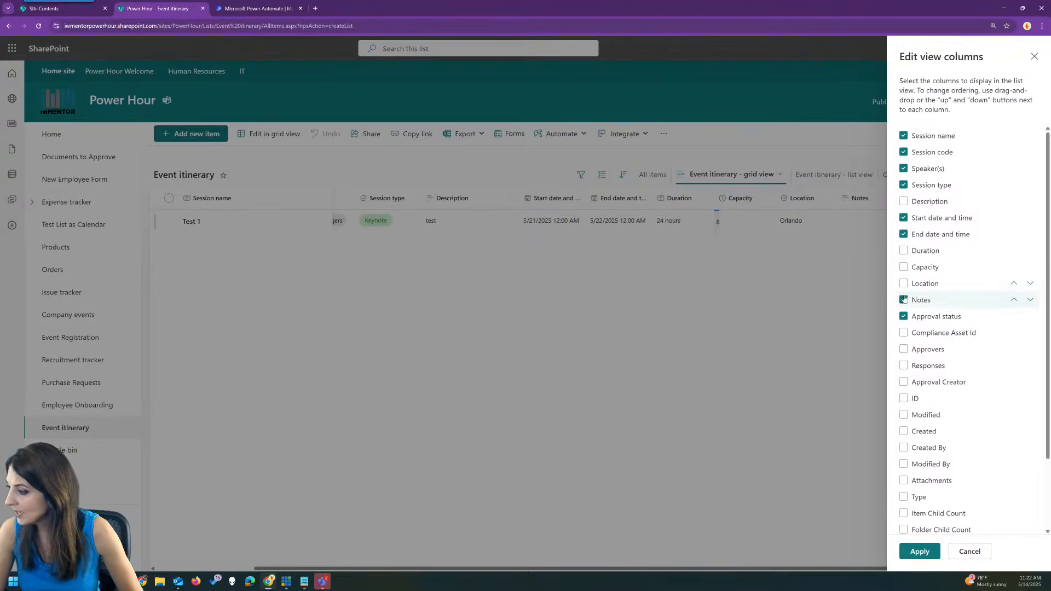
left_click(904, 300)
scroll(926, 430, "down", 3)
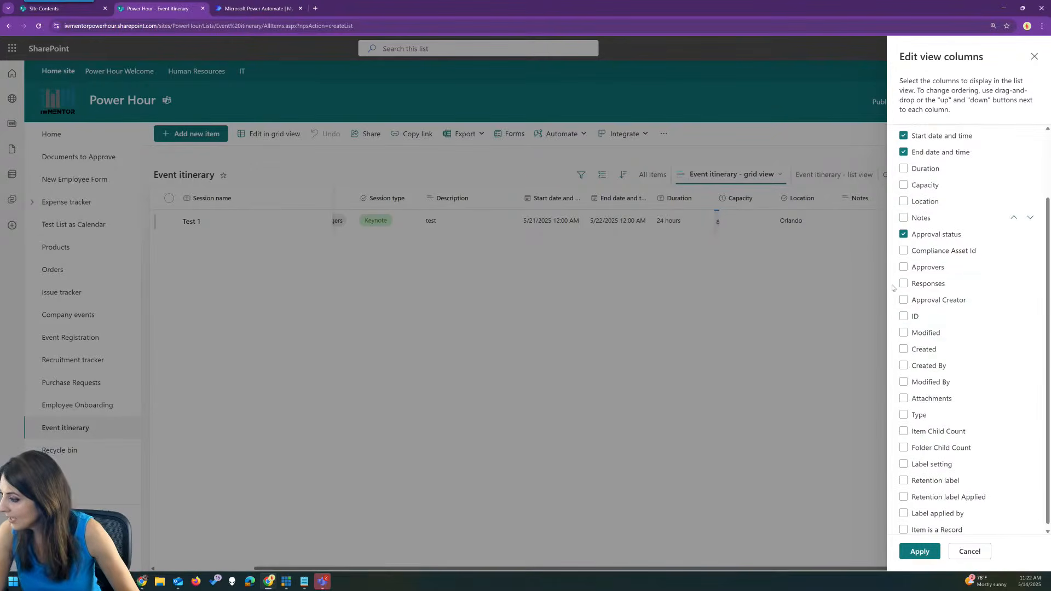
left_click(904, 268)
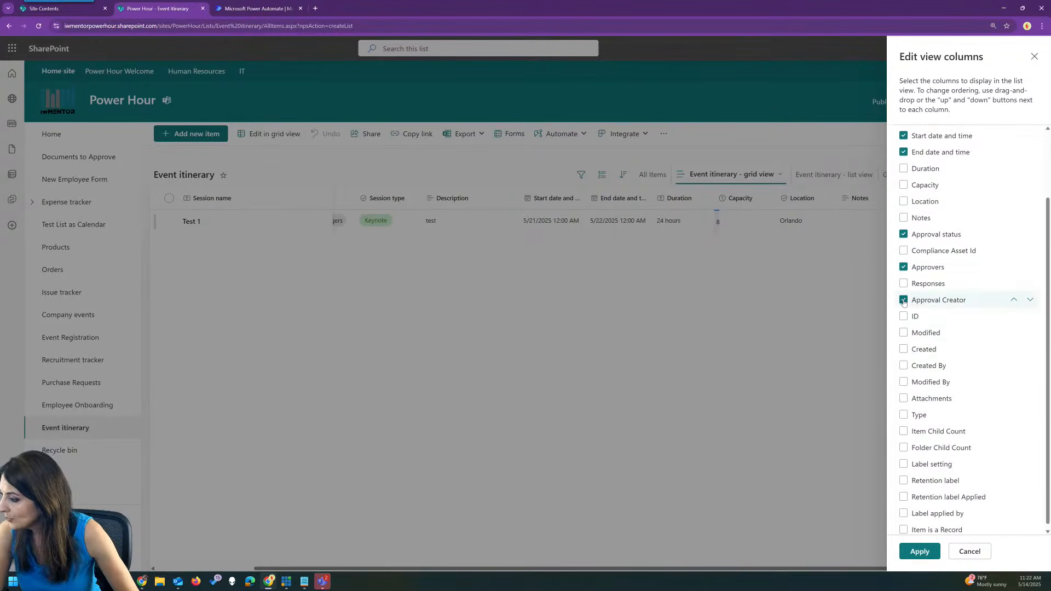
scroll(998, 359, "down", 1)
scroll(945, 264, "up", 3)
left_click(929, 553)
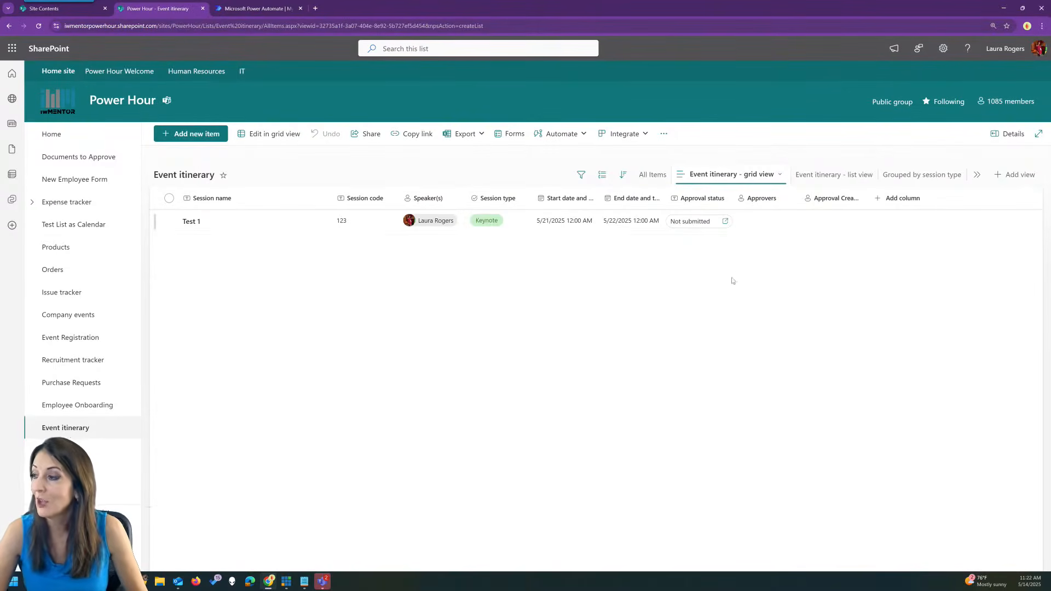
left_click(701, 222)
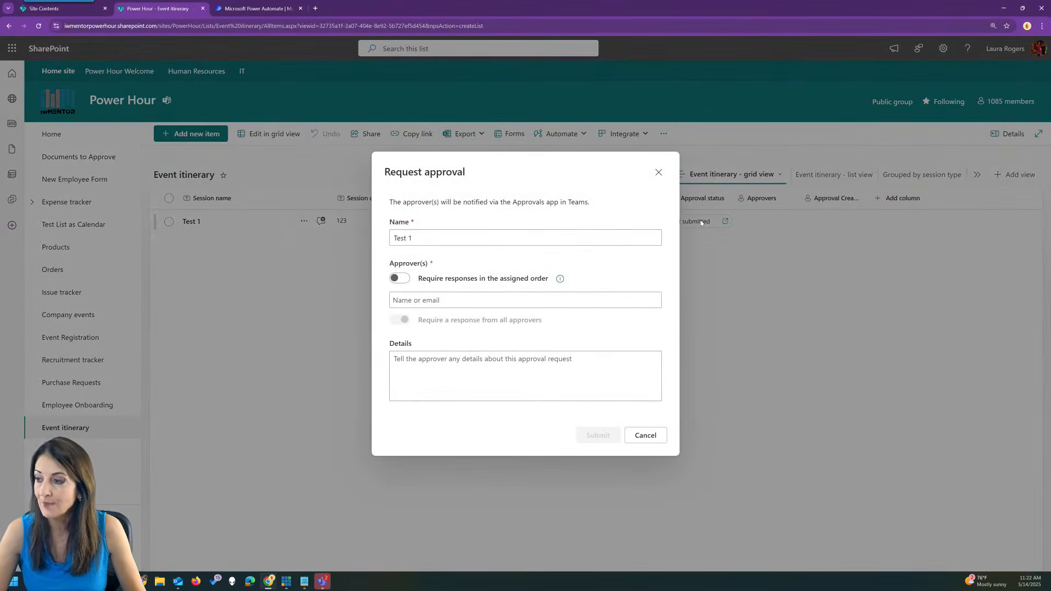
left_click(426, 237)
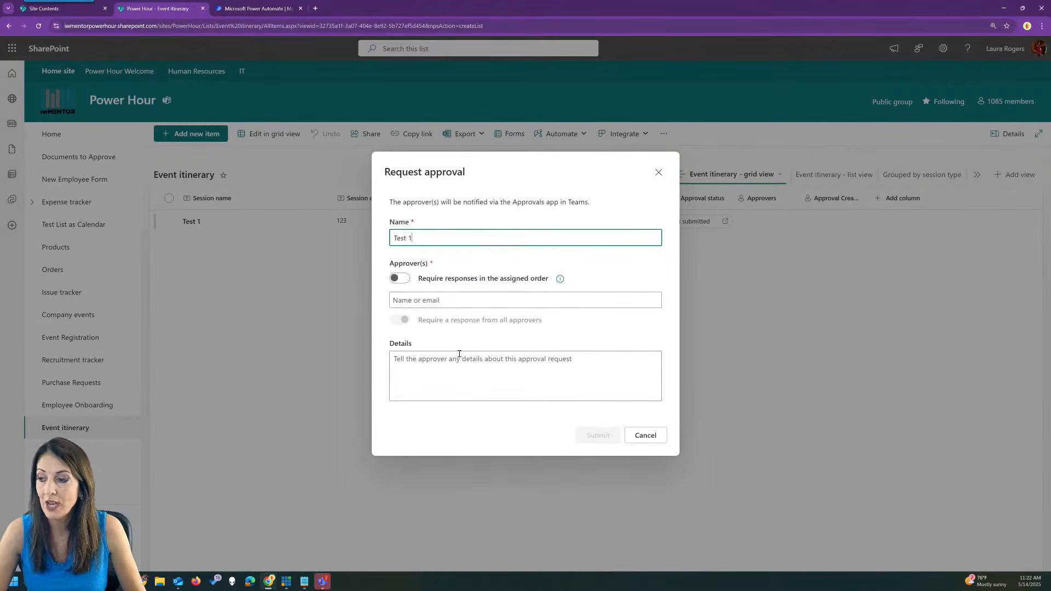
left_click(645, 437)
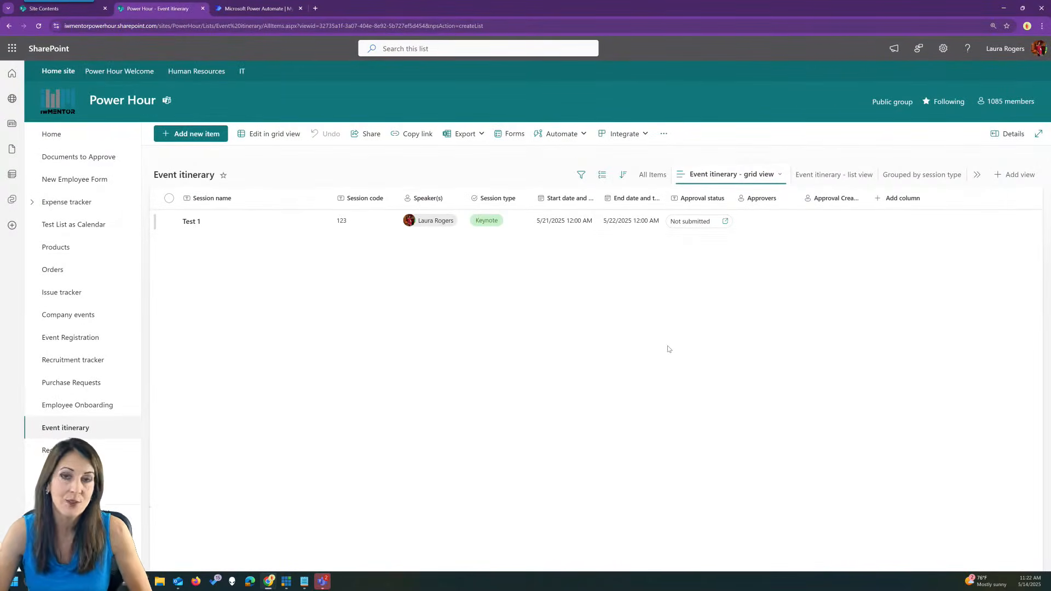
Start a new quick step that sends an approval request to the Speaker(s) column.
left_click(555, 134)
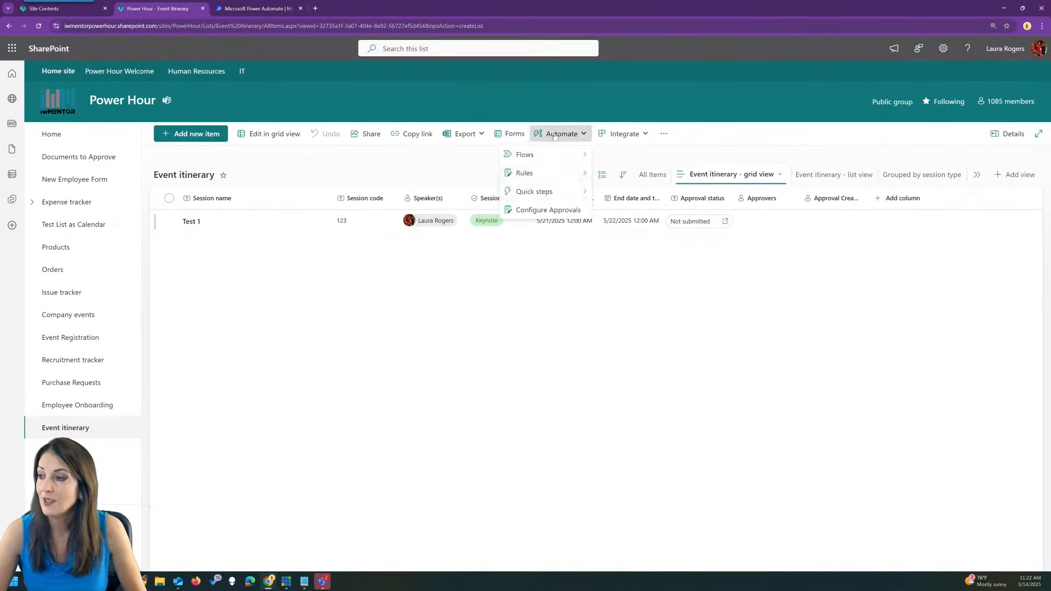
mouse_move(564, 194)
left_click(624, 192)
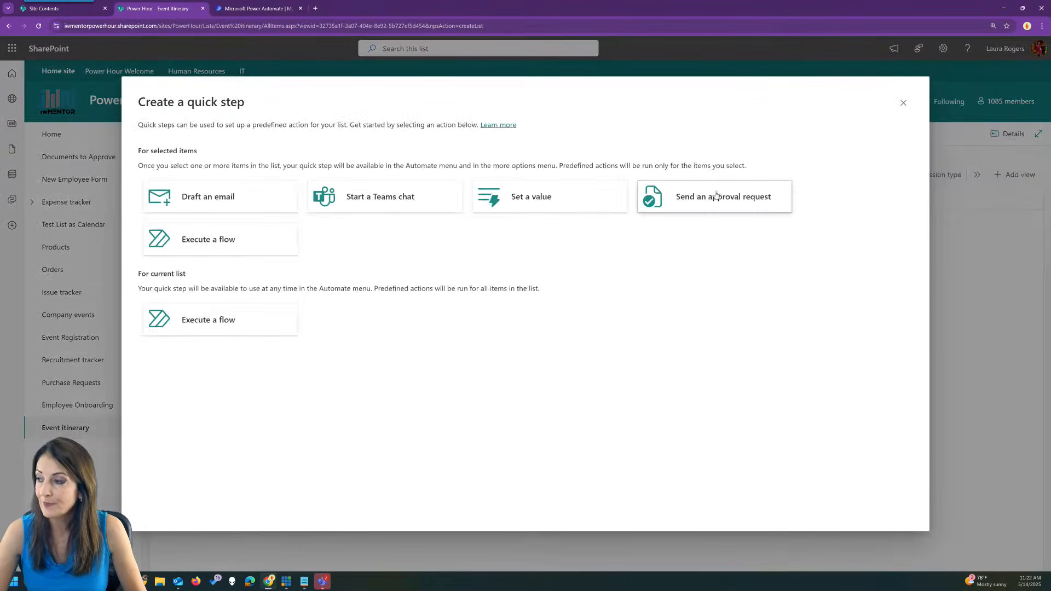
left_click(701, 197)
left_click(556, 244)
left_click(555, 284)
Name it 'Send to speakers for approval', keep the confirmation dialog, accept any approver, and create it.
left_click(413, 312)
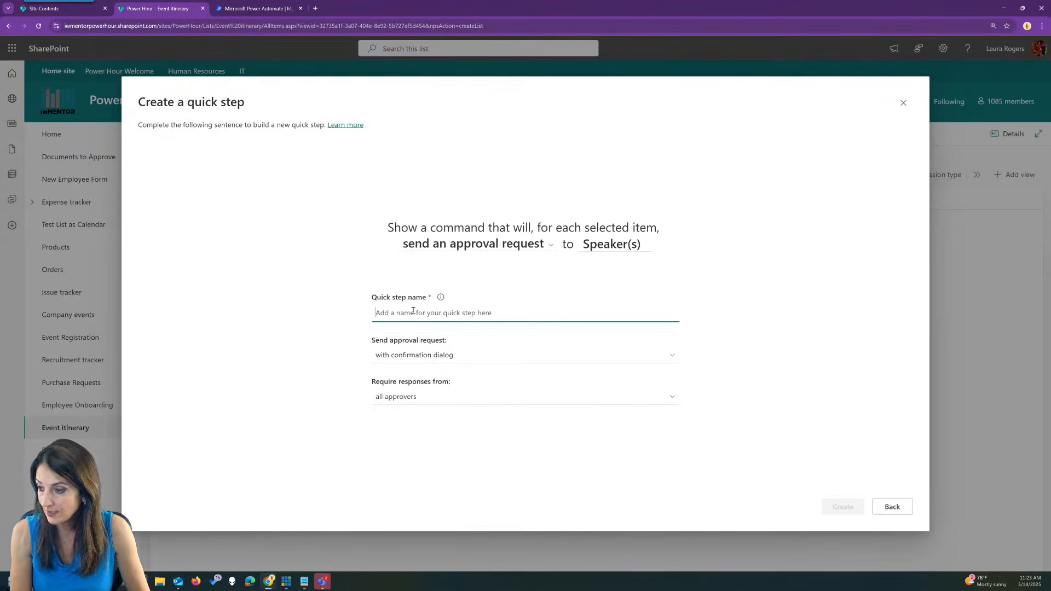
type("Send to sp")
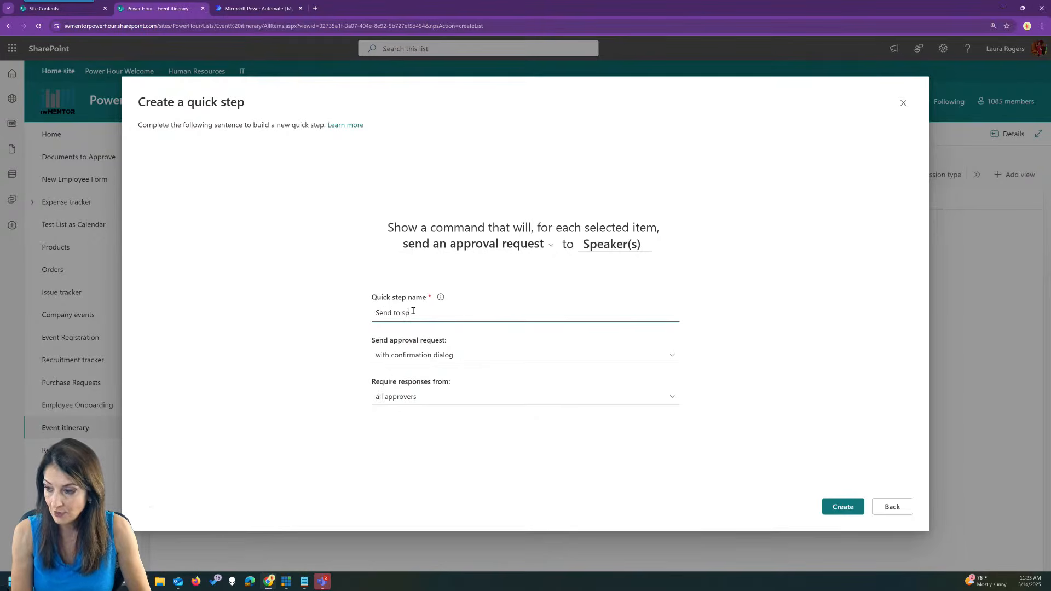
type("eakers for ap")
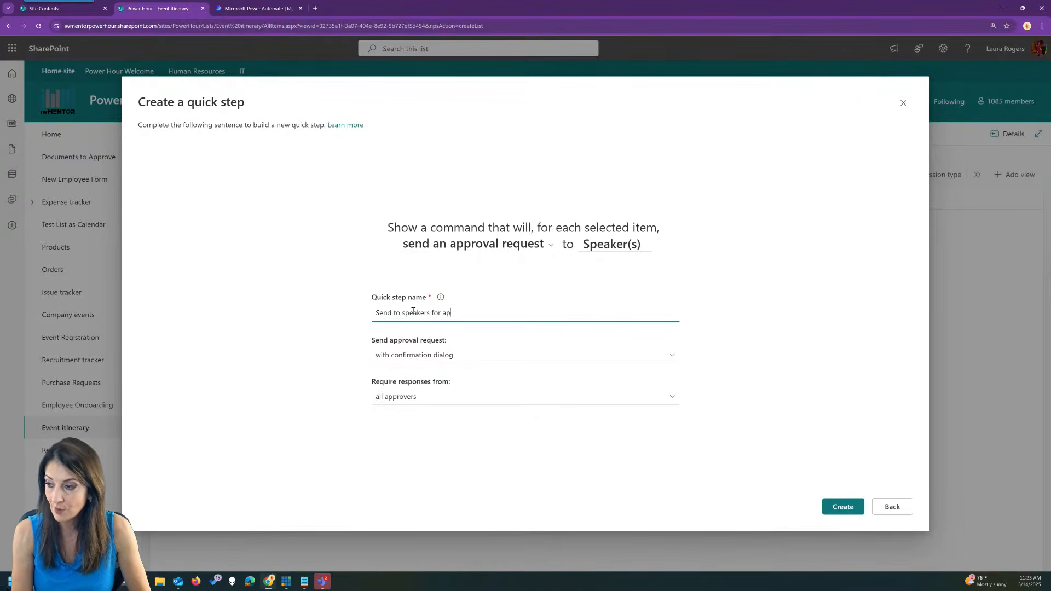
type("proval")
key("Tab")
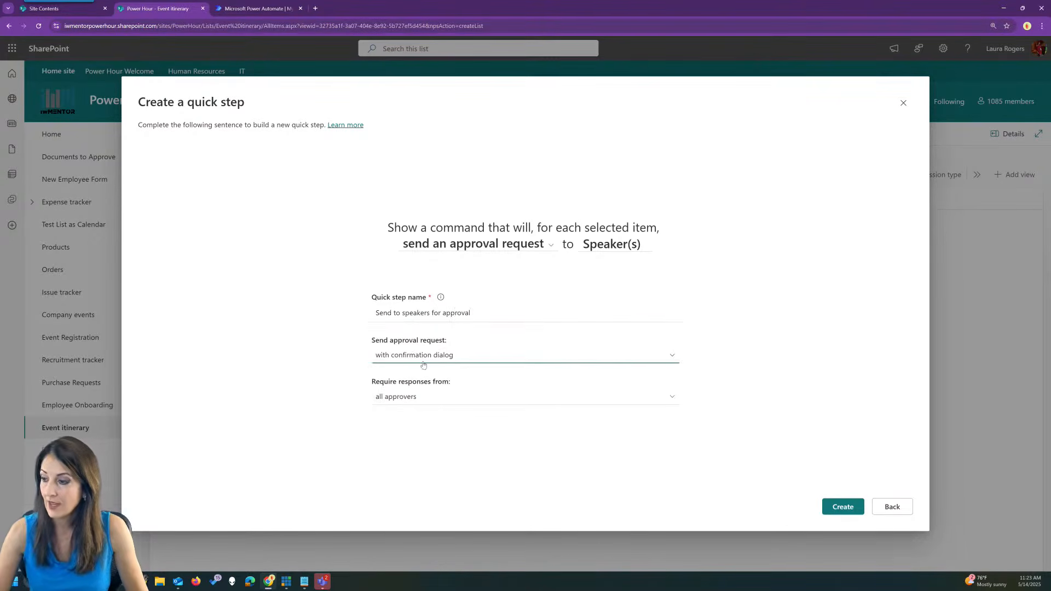
left_click(473, 357)
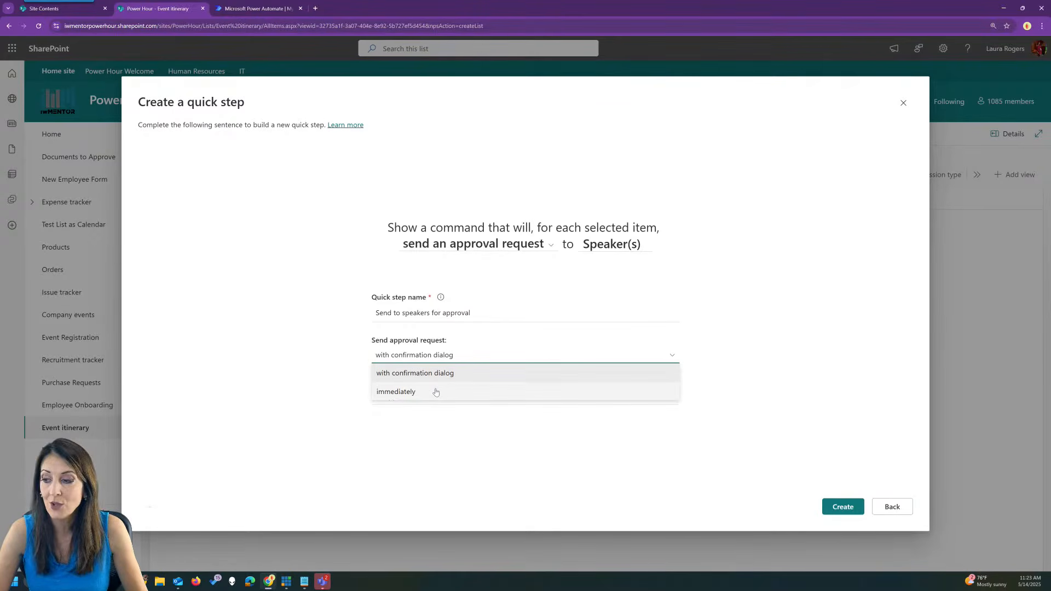
left_click(441, 372)
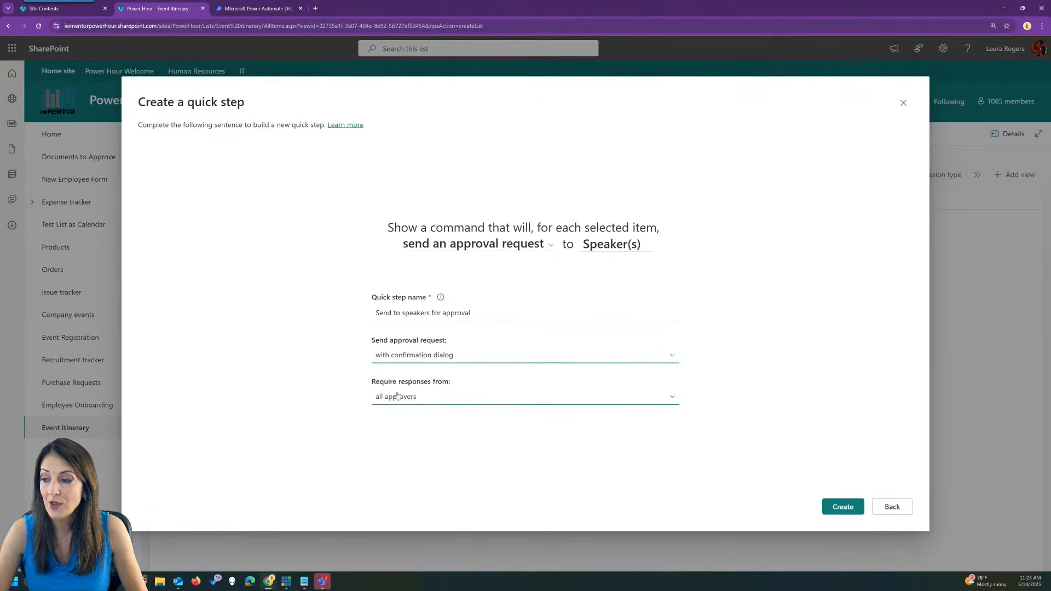
left_click(429, 398)
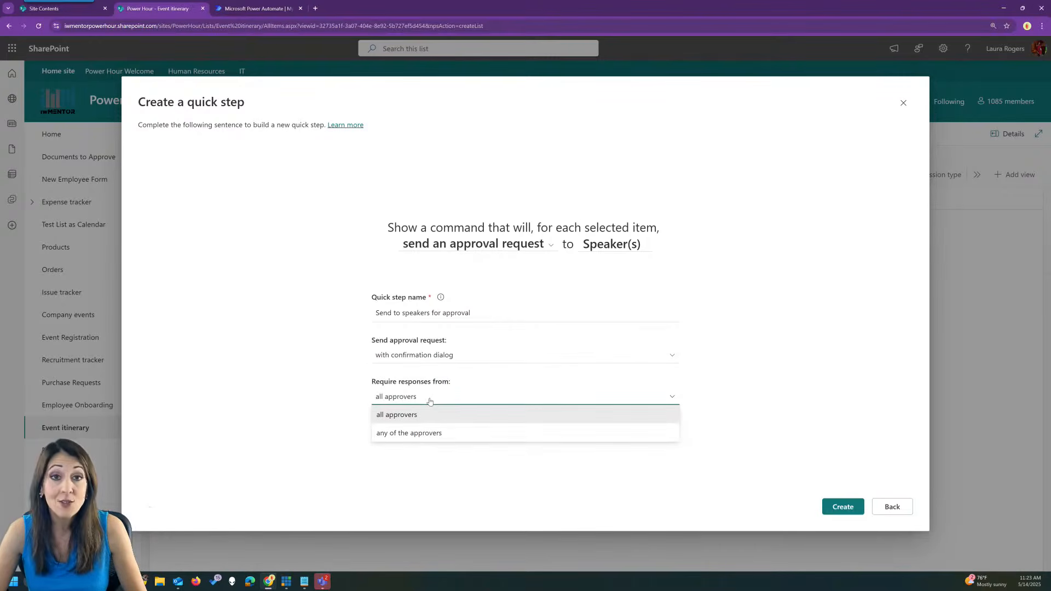
left_click(427, 436)
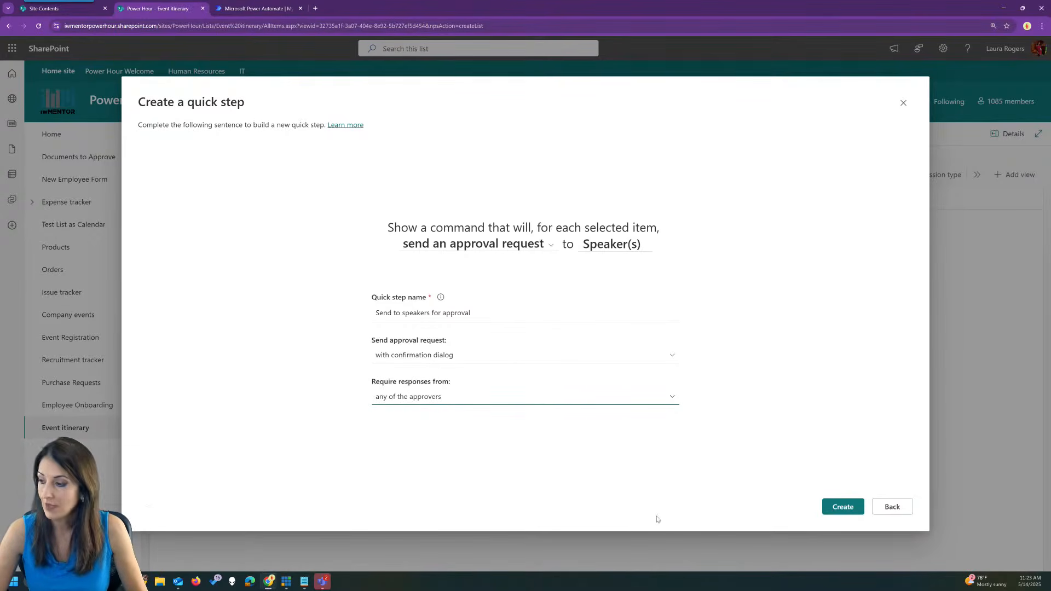
left_click(836, 509)
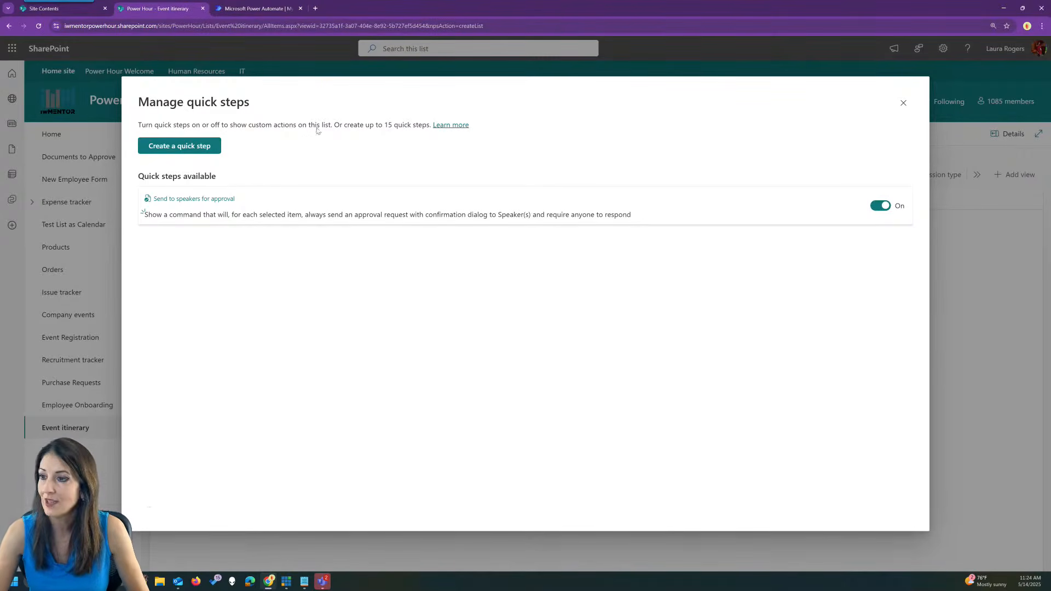
left_click(904, 103)
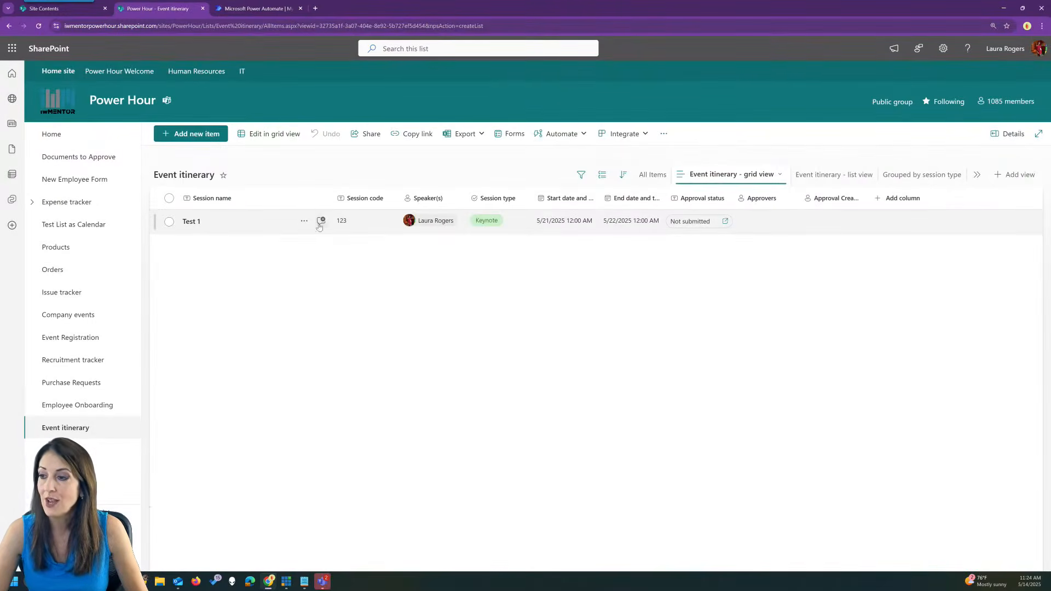
Run Send to speakers for approval on Test 1 and submit the request.
right_click(274, 222)
mouse_move(329, 360)
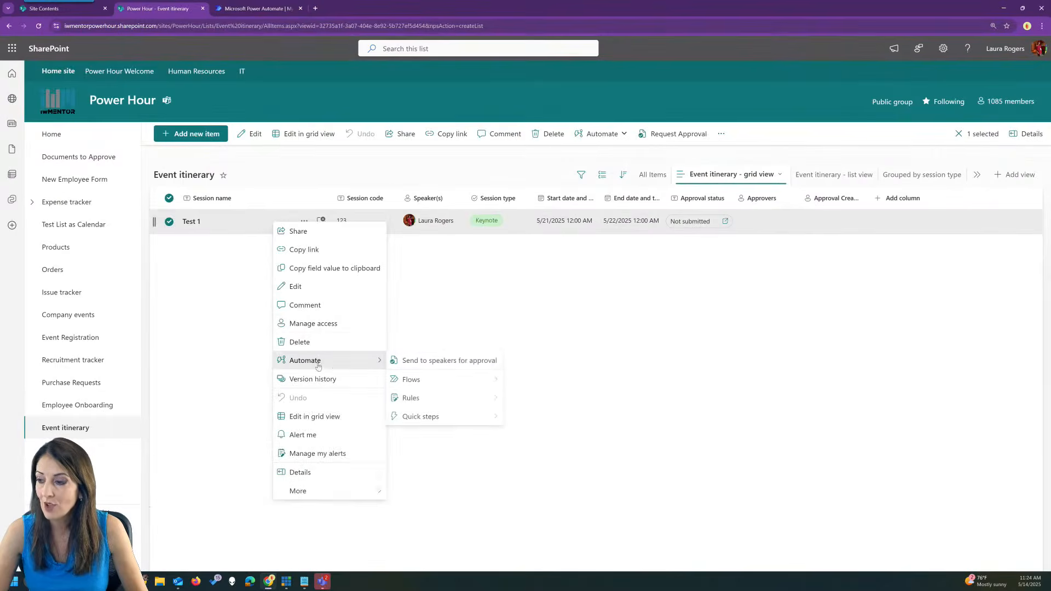
left_click(455, 365)
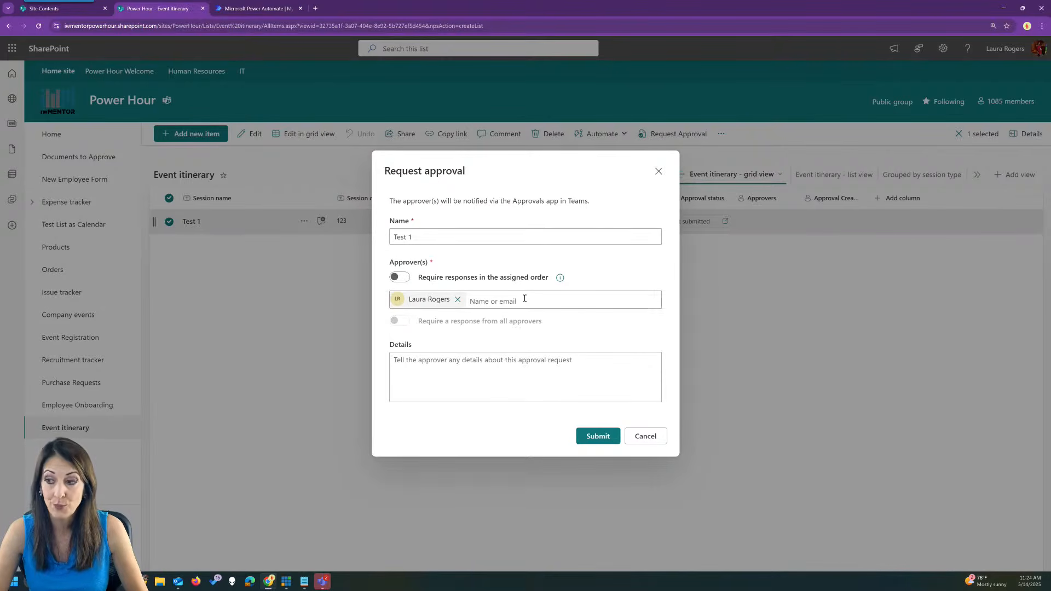
left_click(452, 367)
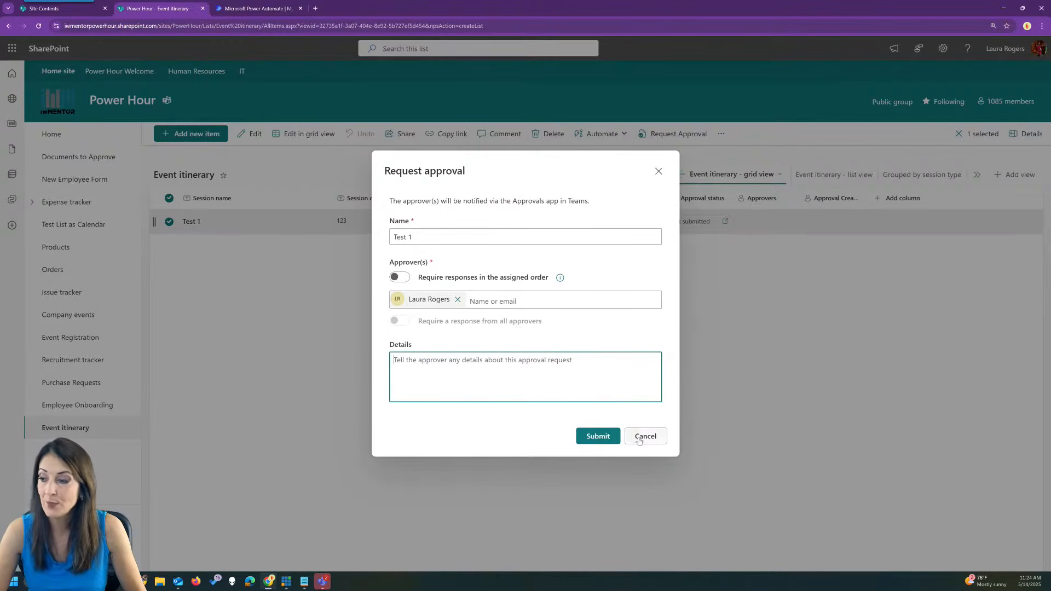
left_click(598, 438)
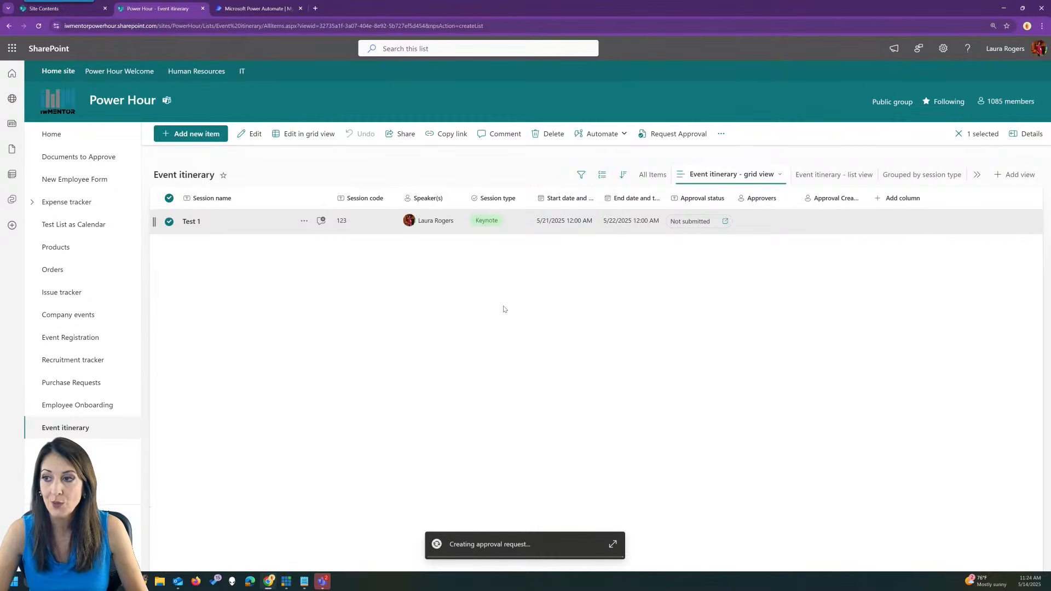
left_click(316, 10)
Load the Teams web app in the new browser tab.
type("teams")
key("Return")
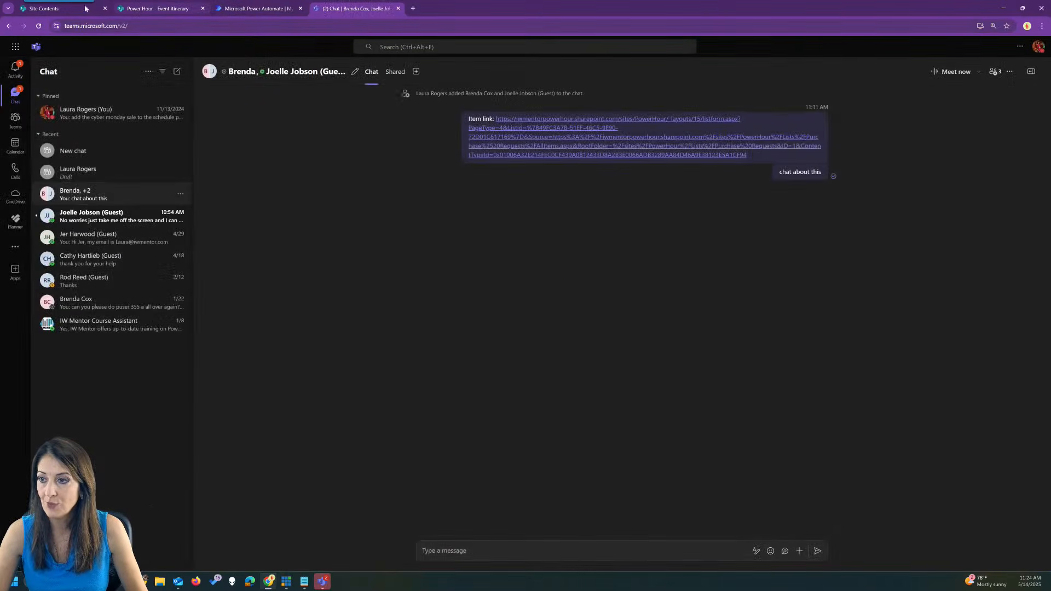
left_click(158, 8)
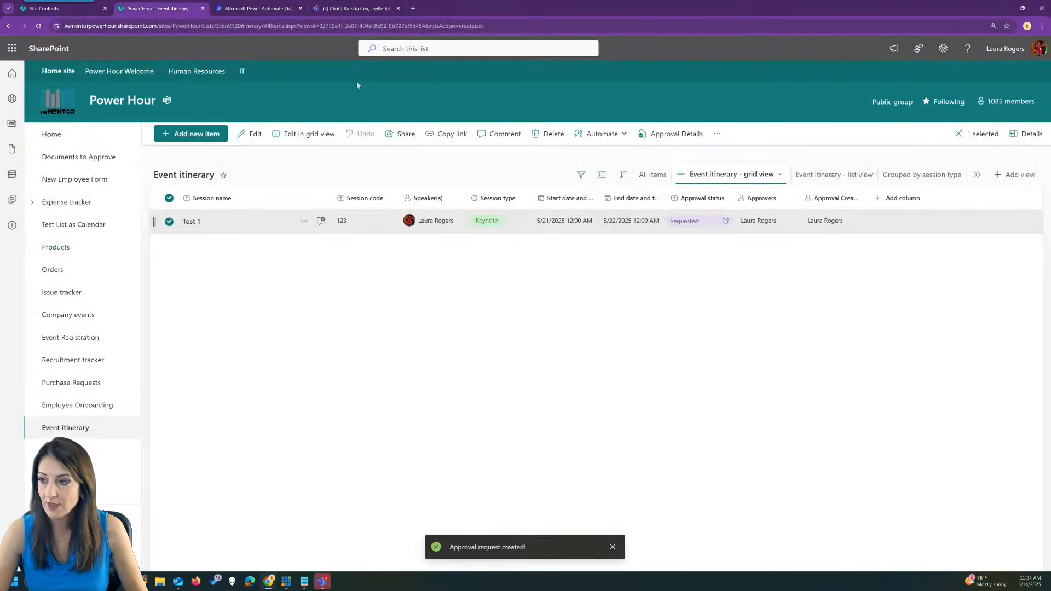
Approve the Test 1 request from the Teams activity feed, then return to the Event itinerary list.
left_click(355, 8)
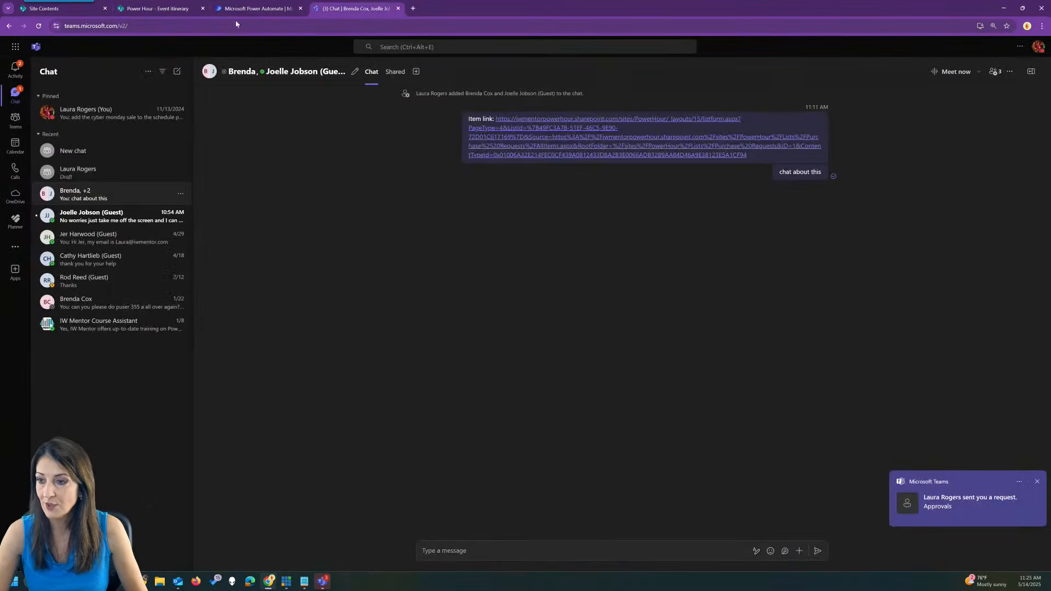
left_click(10, 76)
left_click(104, 120)
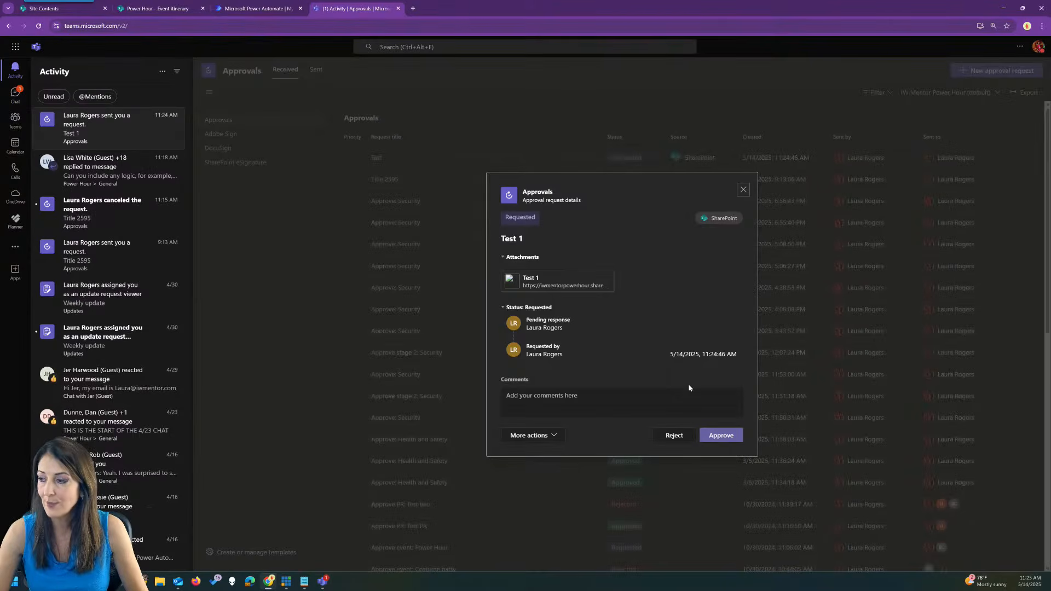
left_click(720, 436)
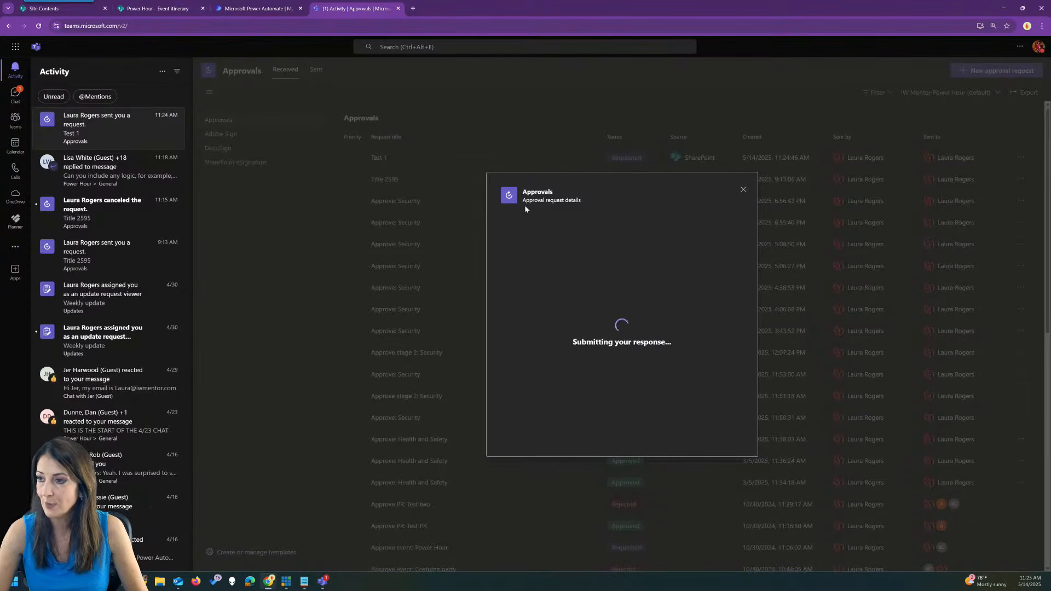
left_click(168, 8)
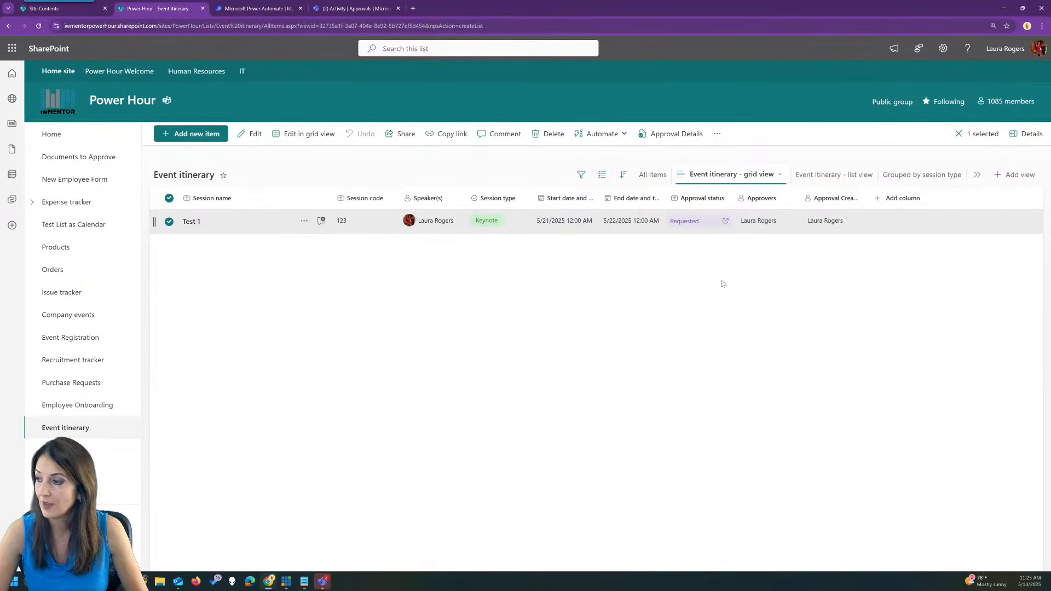
left_click(666, 290)
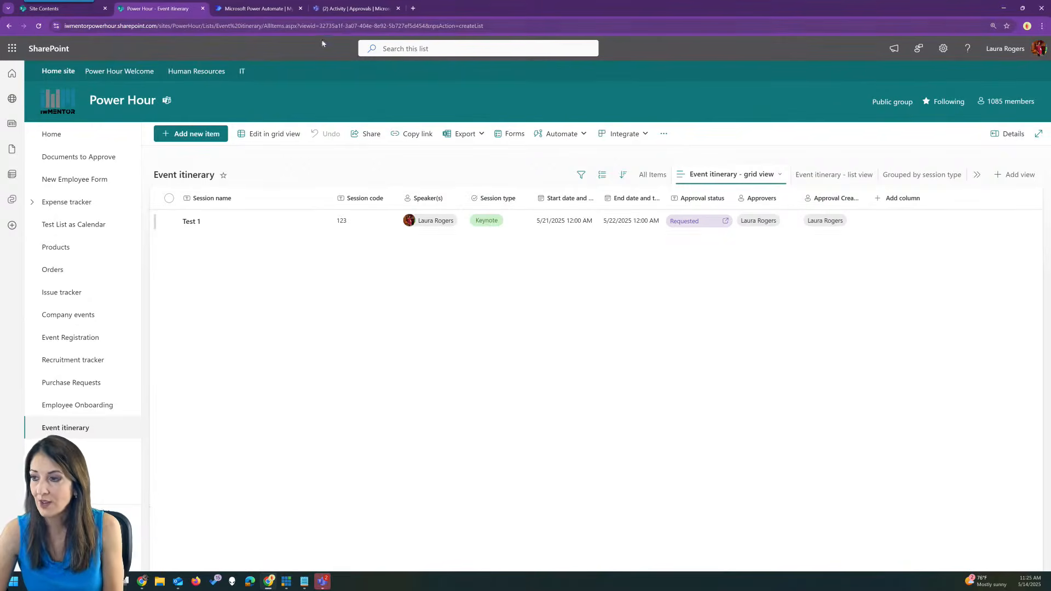
Reload the Event itinerary list so Test 1's status updates to Approved.
left_click(72, 433)
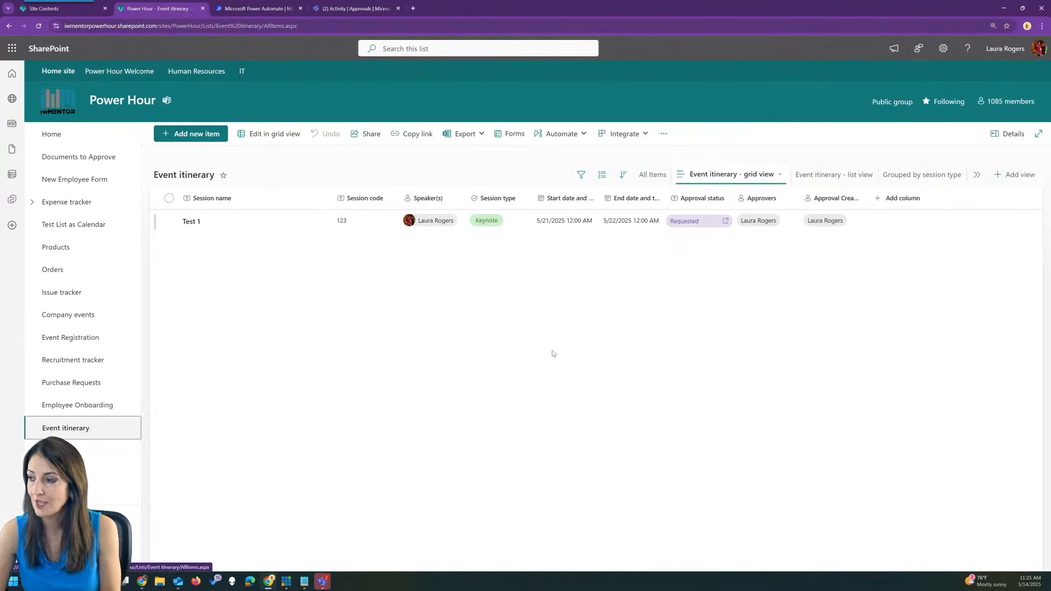
left_click(301, 25)
key("Return")
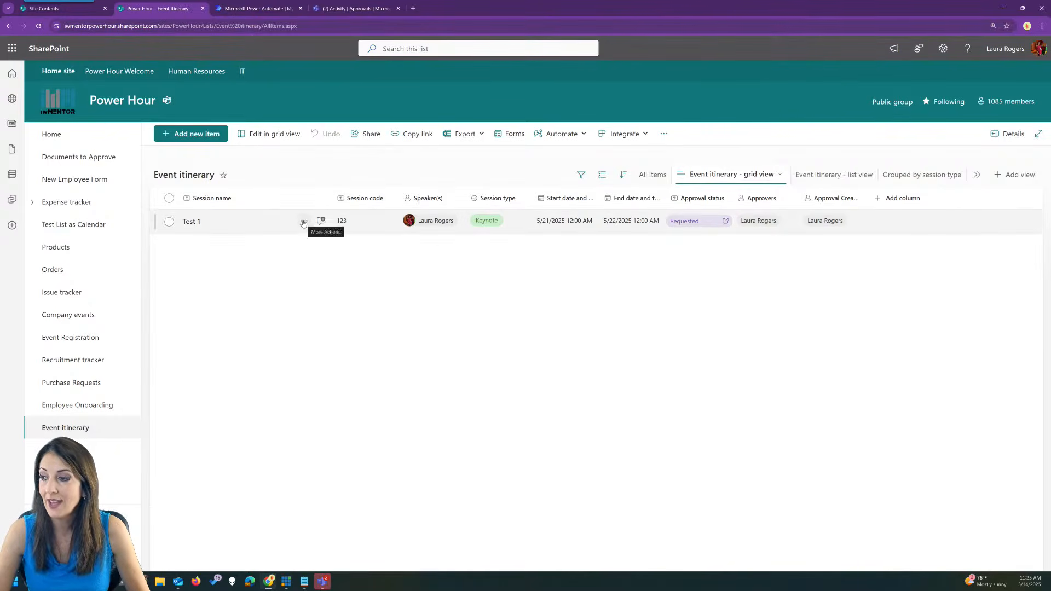
key("F5")
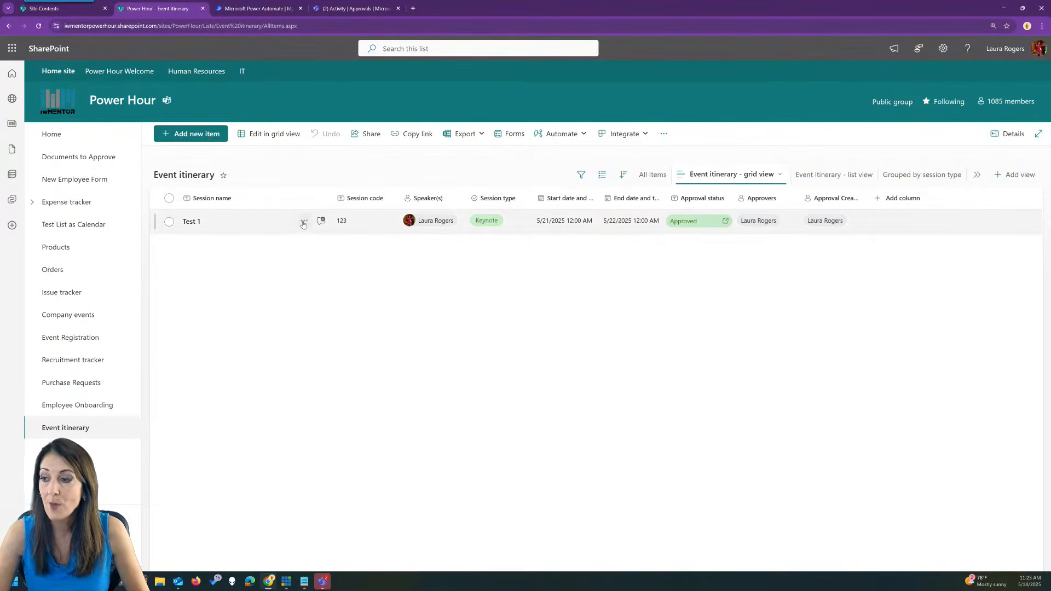
Open Test 1 for editing, with the cursor at the end of its session code.
left_click(304, 221)
left_click(349, 260)
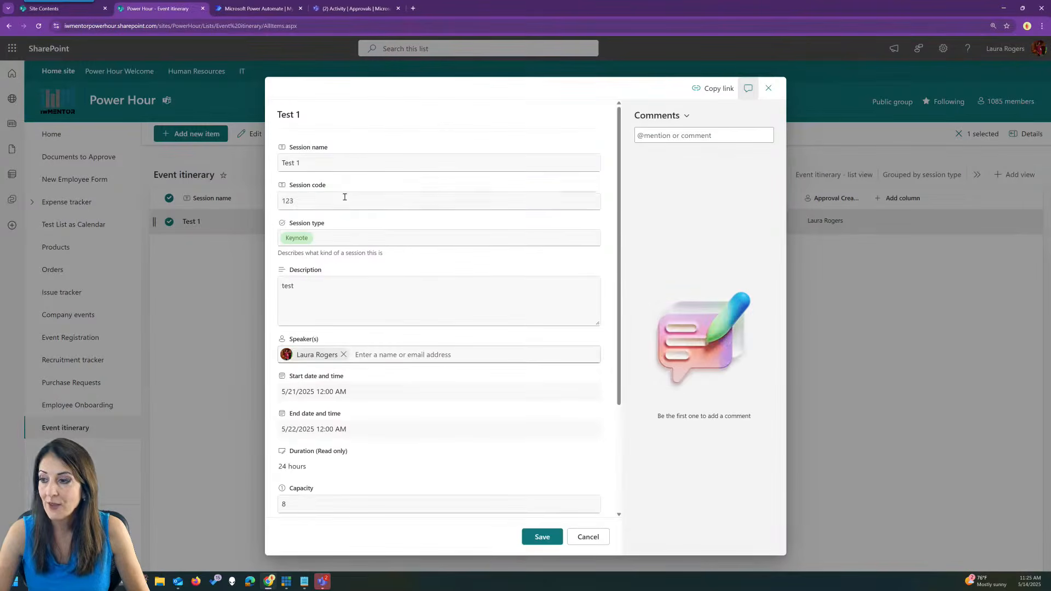
left_click(344, 198)
left_click(342, 201)
Change Test 1's session code to 1234 and save, accepting the approval reset.
type("4")
left_click(543, 540)
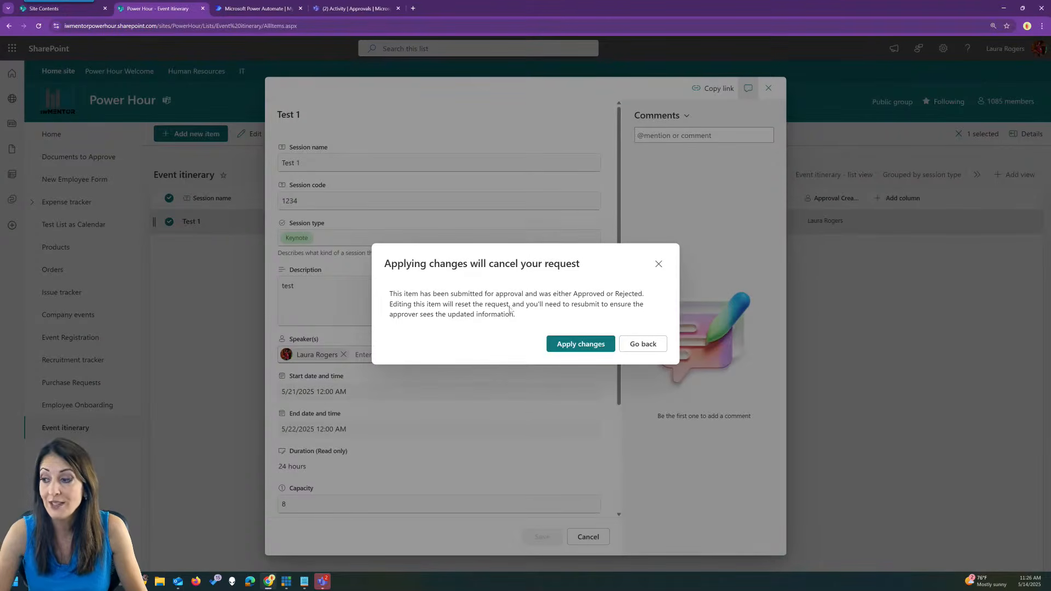
left_click(582, 345)
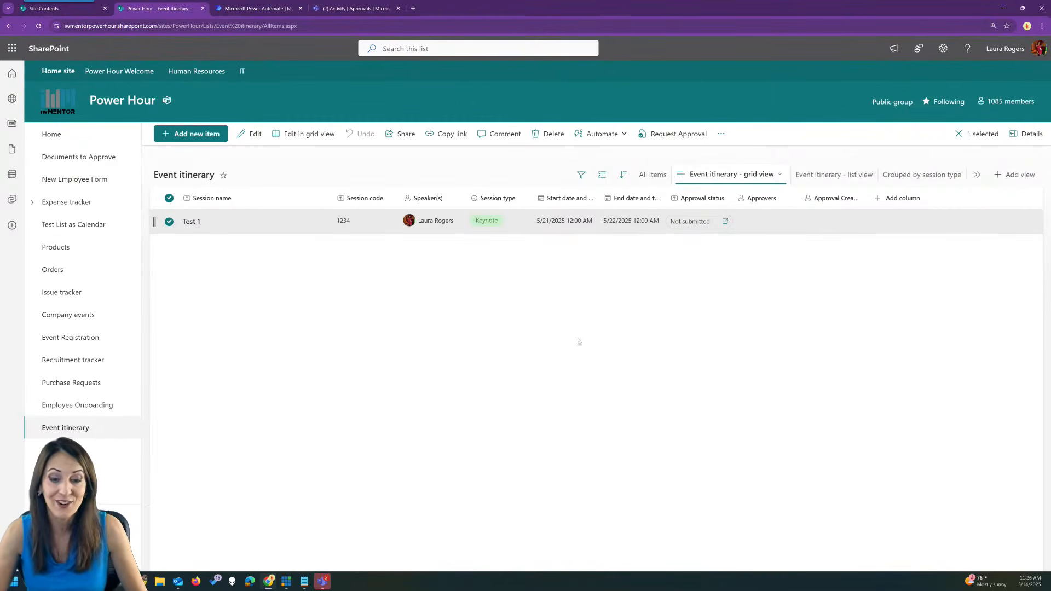
left_click(301, 281)
Start a new item named Test 2 with session code 4567 and session type Meal.
left_click(206, 135)
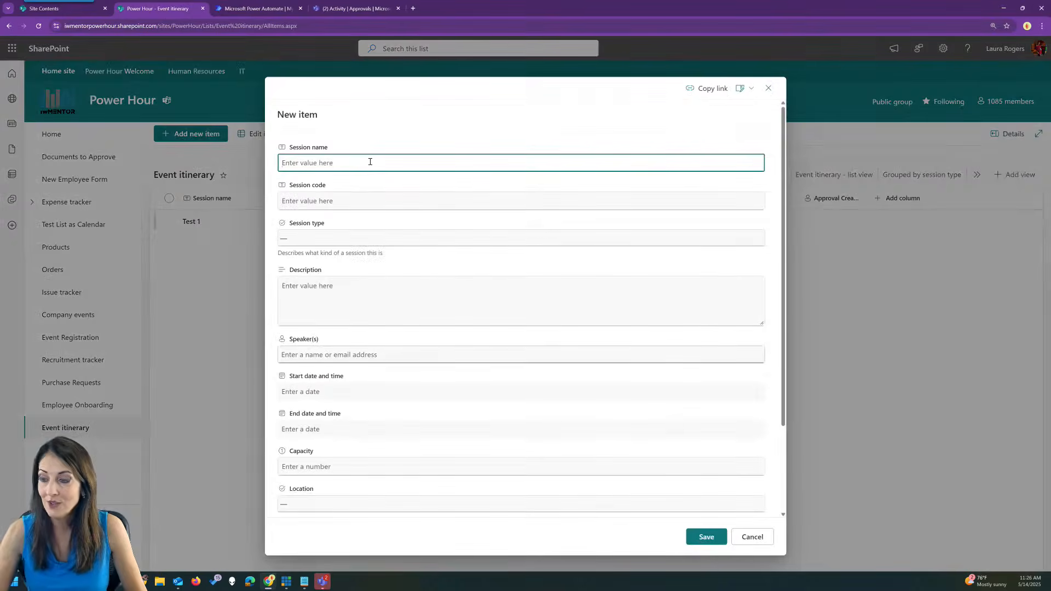
type("Test 2")
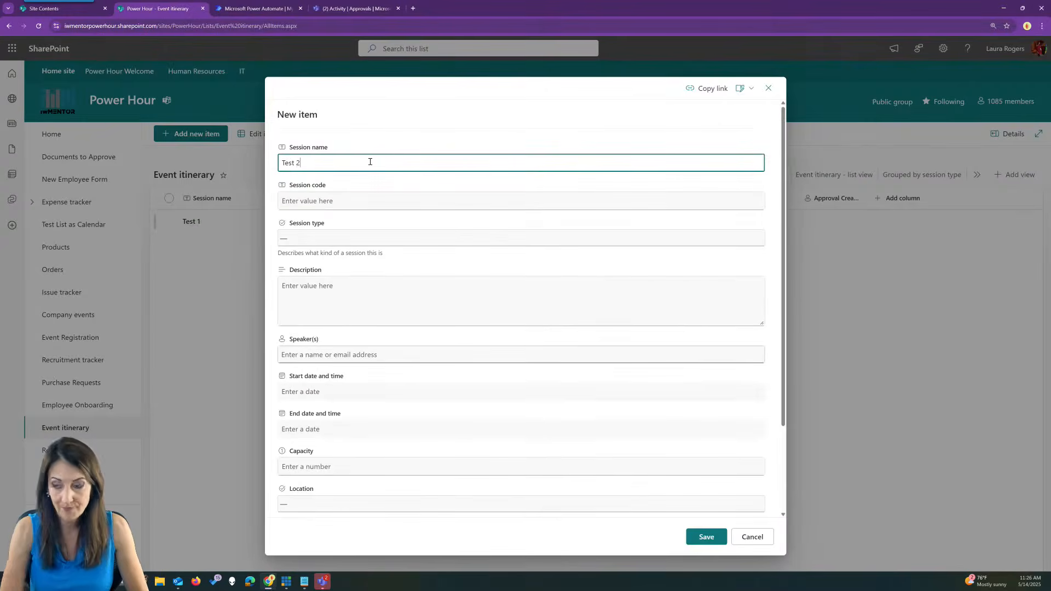
left_click(367, 199)
type("4567")
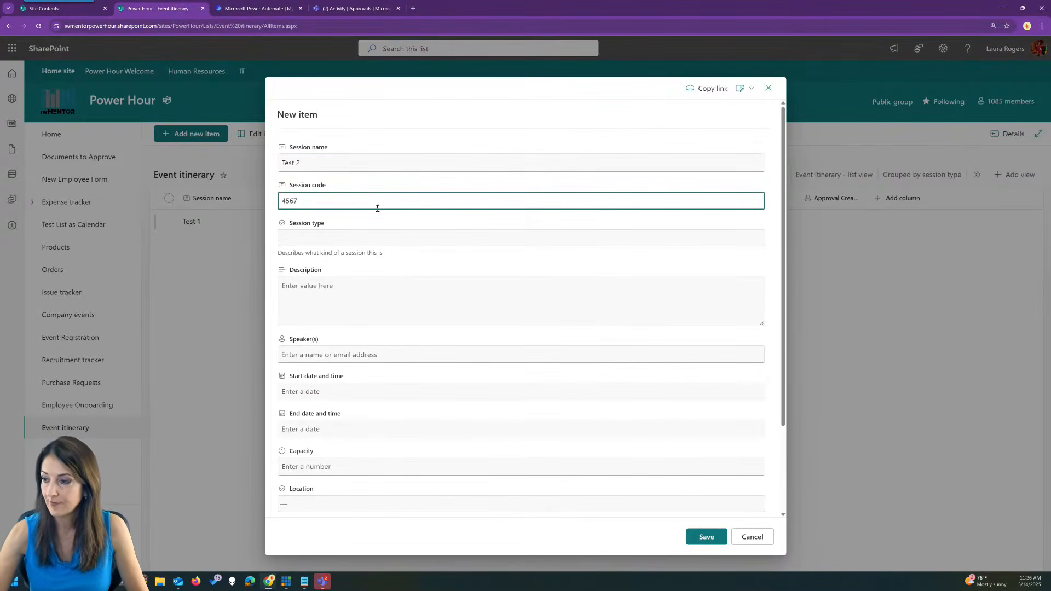
left_click(377, 238)
left_click(348, 264)
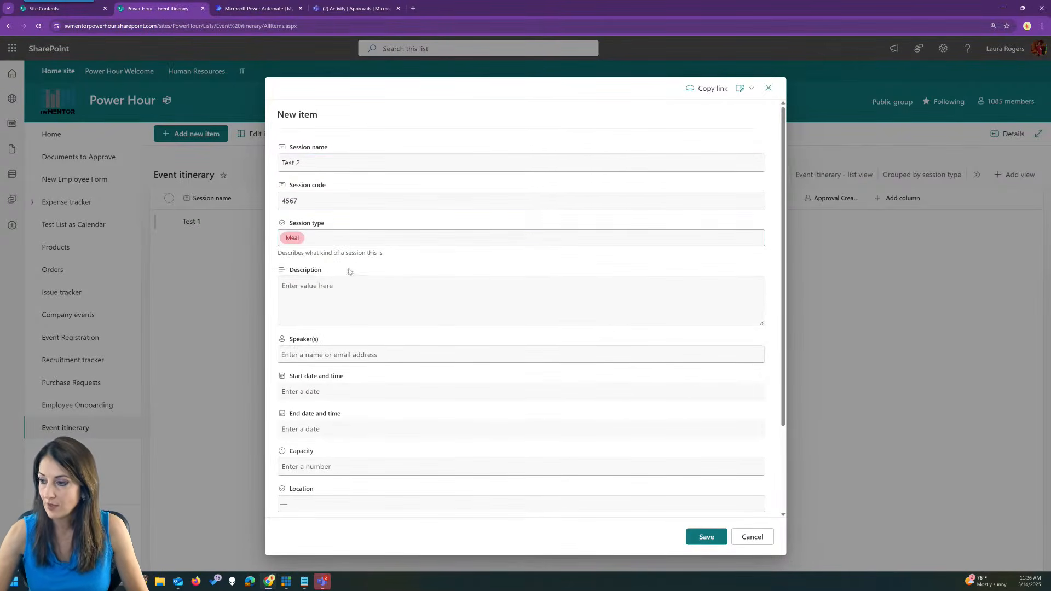
Add two speakers from the suggestions and save the Test 2 item.
left_click(371, 353)
type("laura")
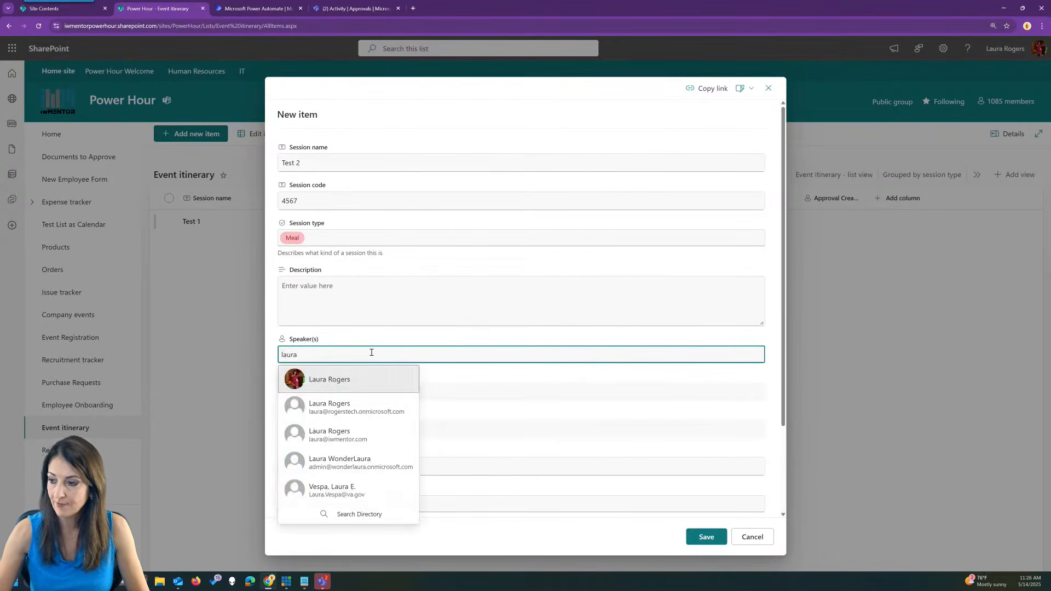
left_click(371, 379)
type("bre")
left_click(404, 380)
scroll(335, 308, "down", 2)
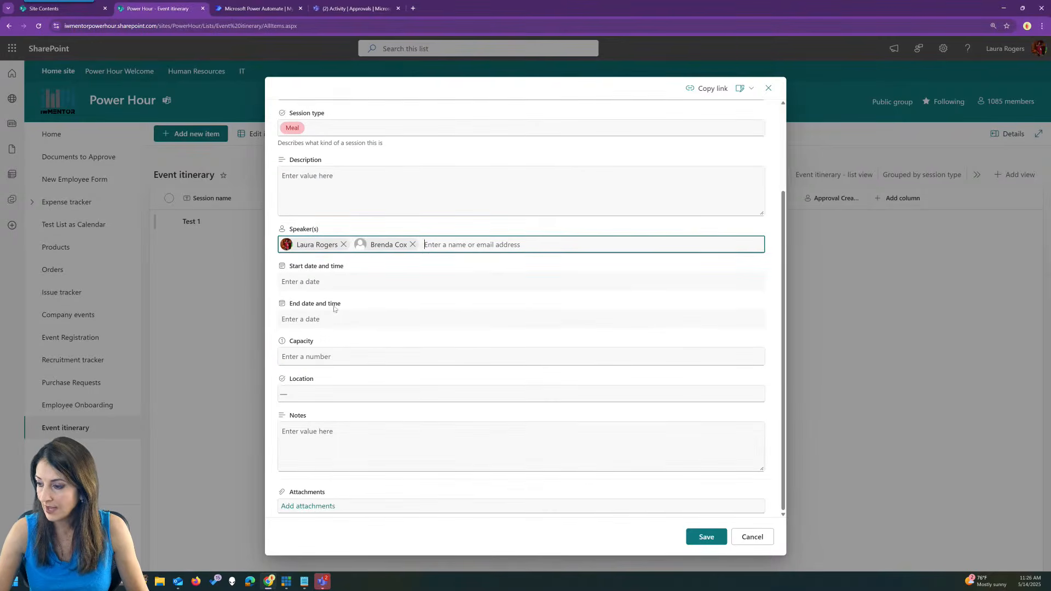
left_click(706, 537)
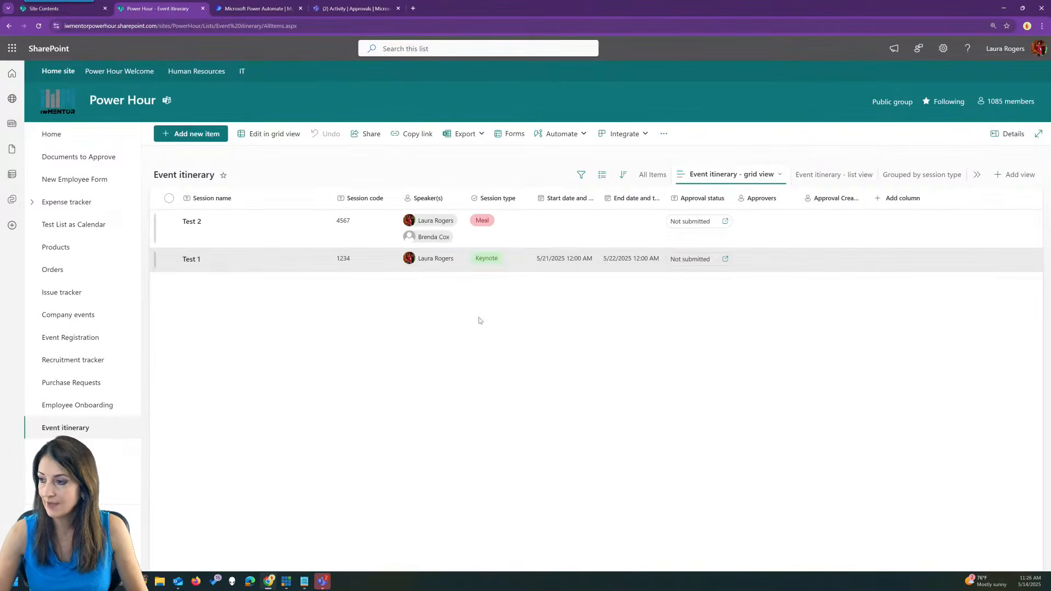
left_click(263, 233)
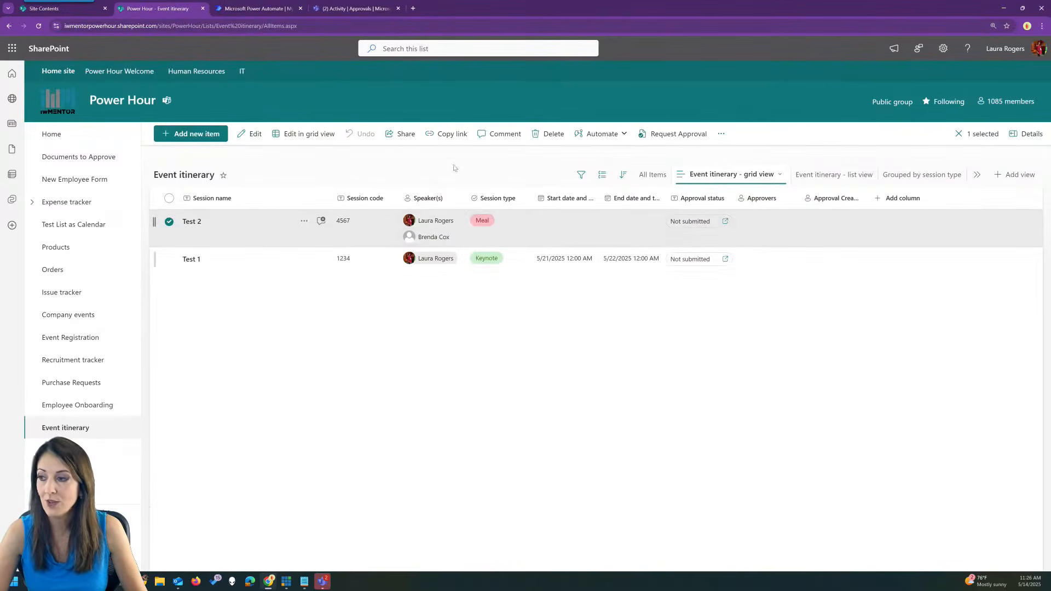
Edit the Send to speakers for approval quick step to send requests immediately, and save it.
left_click(609, 137)
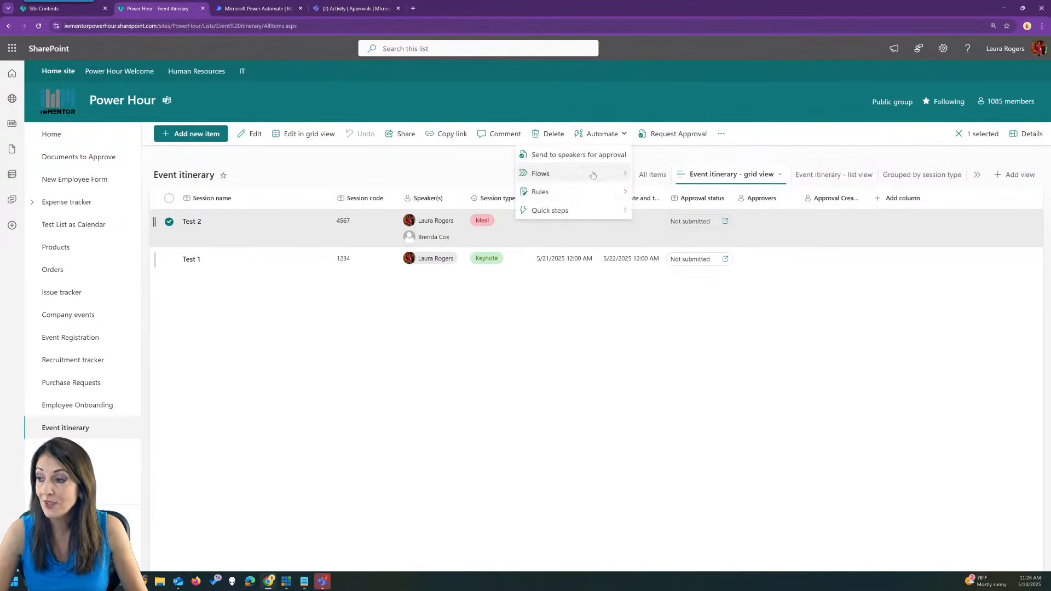
mouse_move(573, 212)
left_click(663, 229)
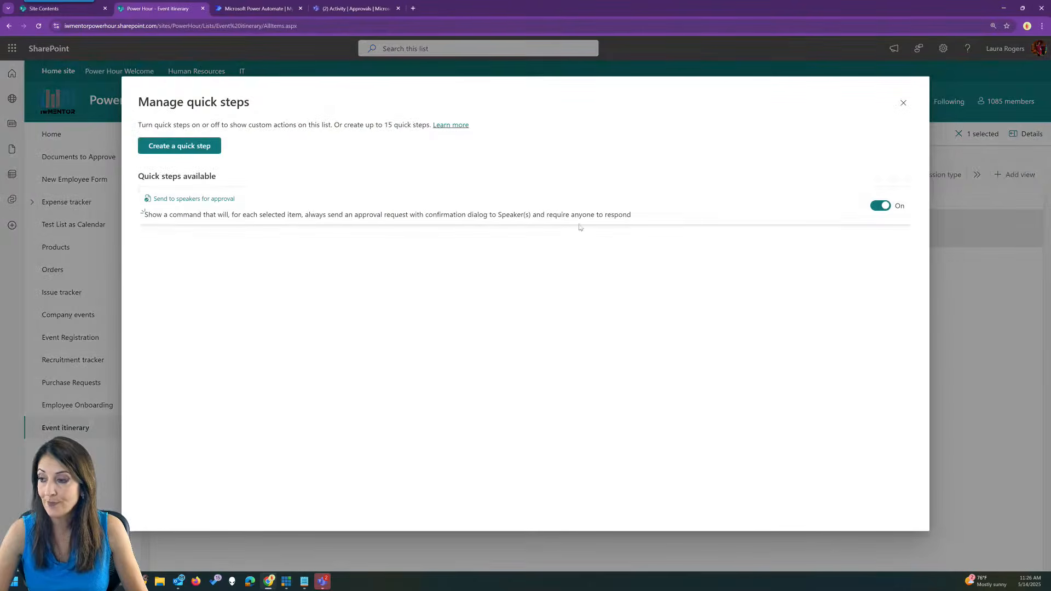
left_click(195, 199)
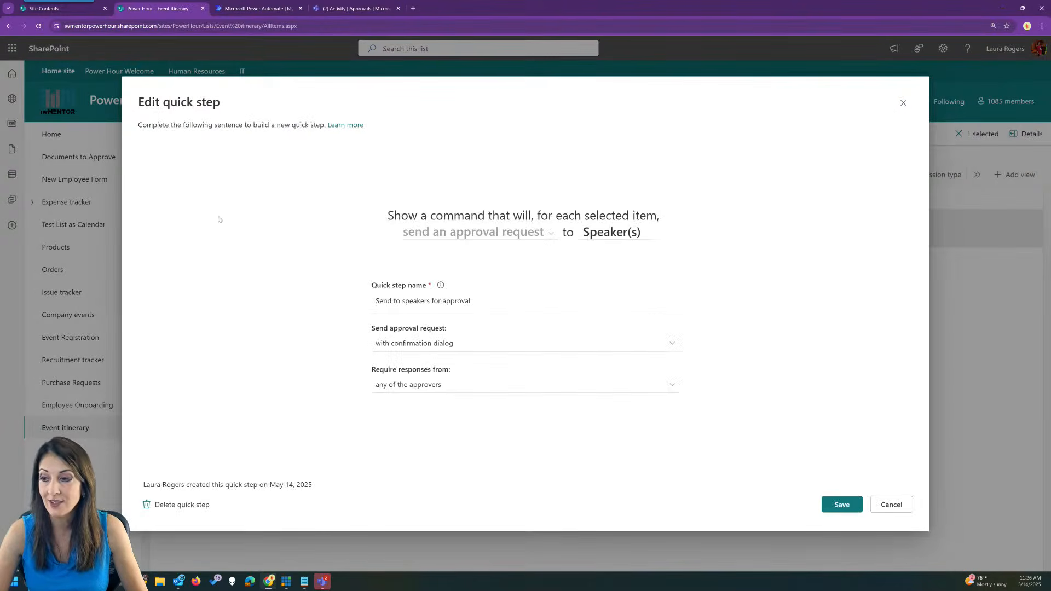
left_click(411, 344)
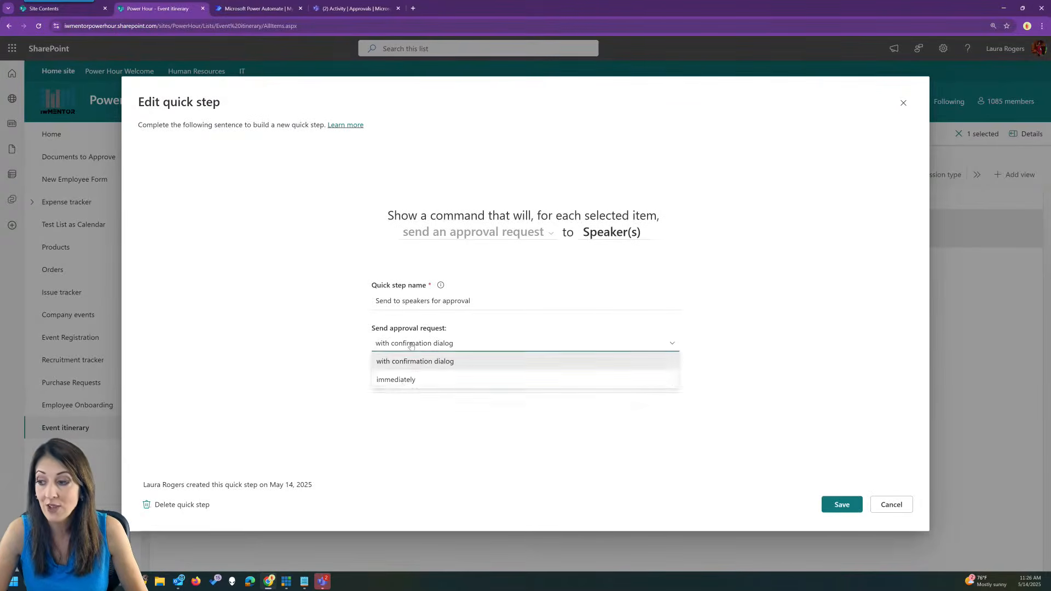
left_click(403, 380)
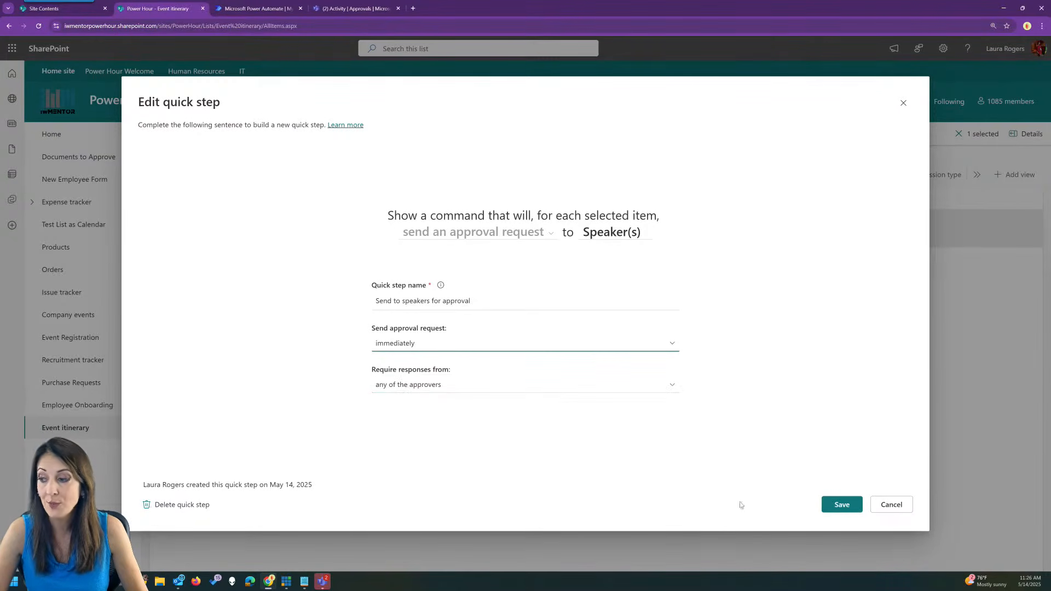
left_click(846, 504)
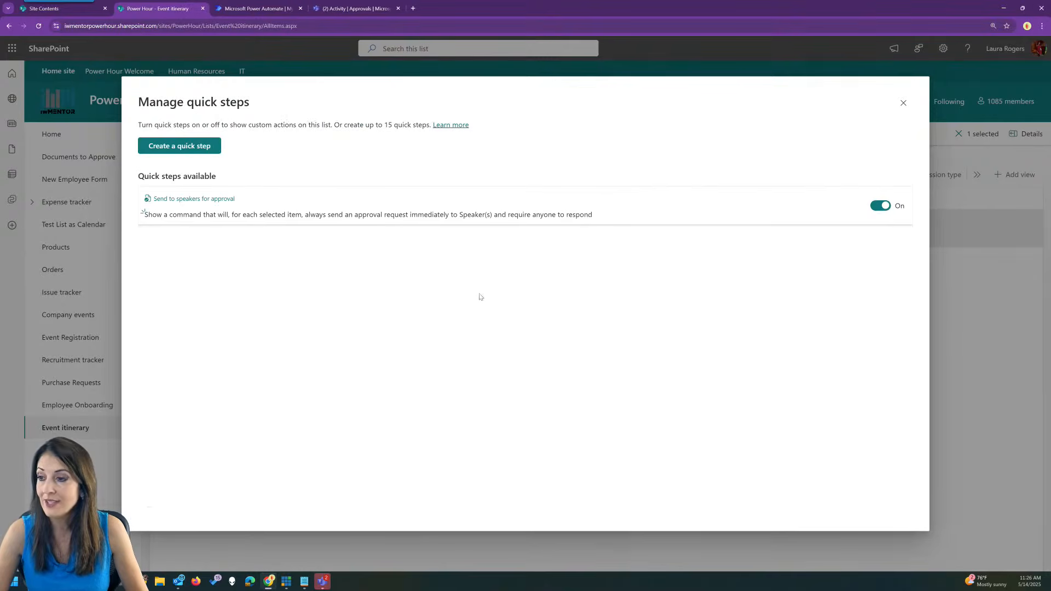
left_click(904, 103)
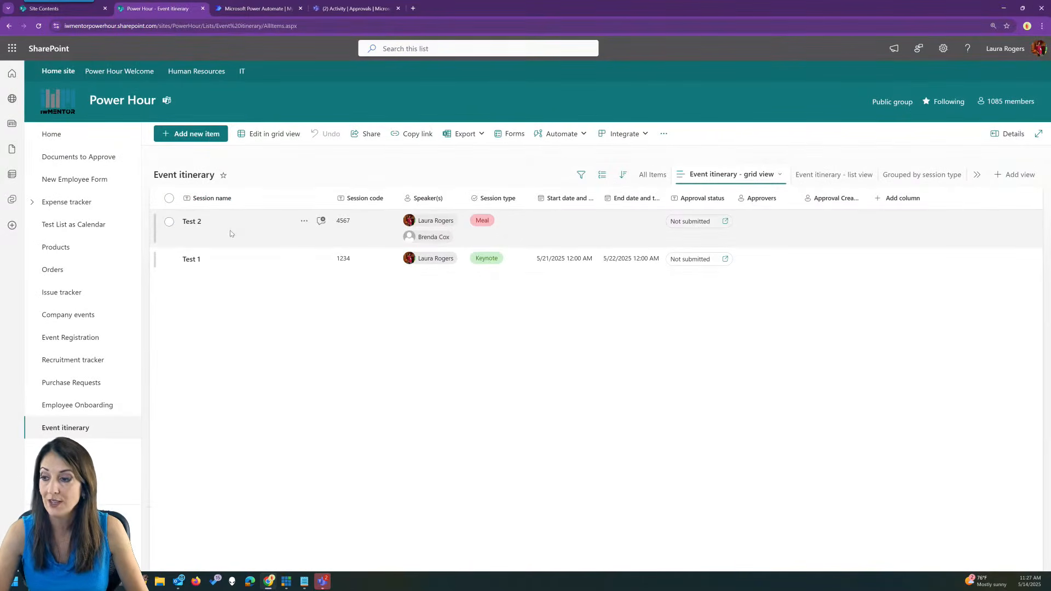
Send Test 2 to its speakers for approval using the quick step.
right_click(273, 228)
mouse_move(307, 365)
left_click(426, 371)
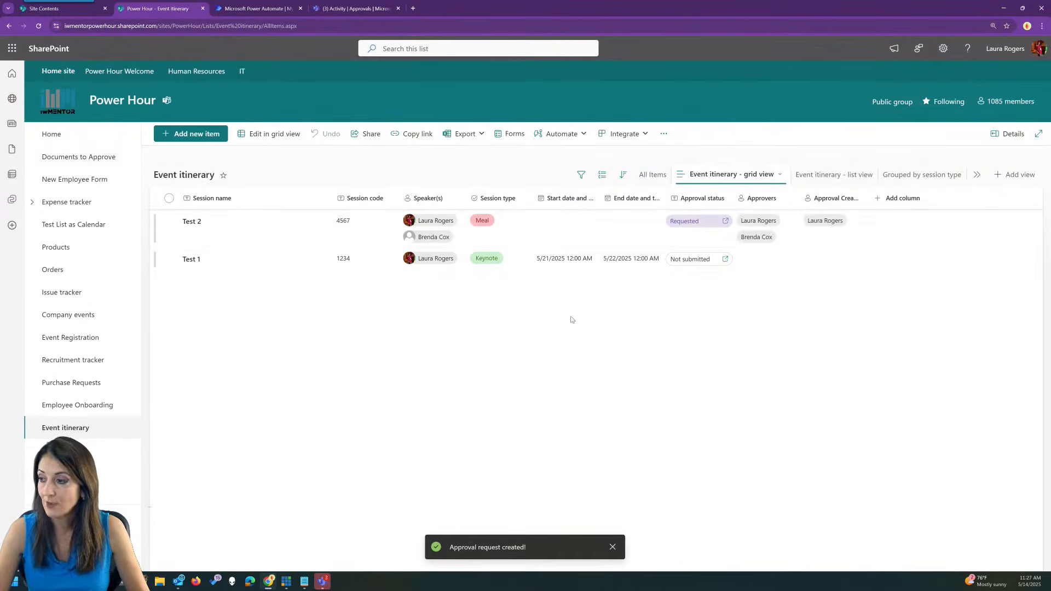
Open and close the quick step creation window, then go to the Teams Approvals activity.
left_click(562, 134)
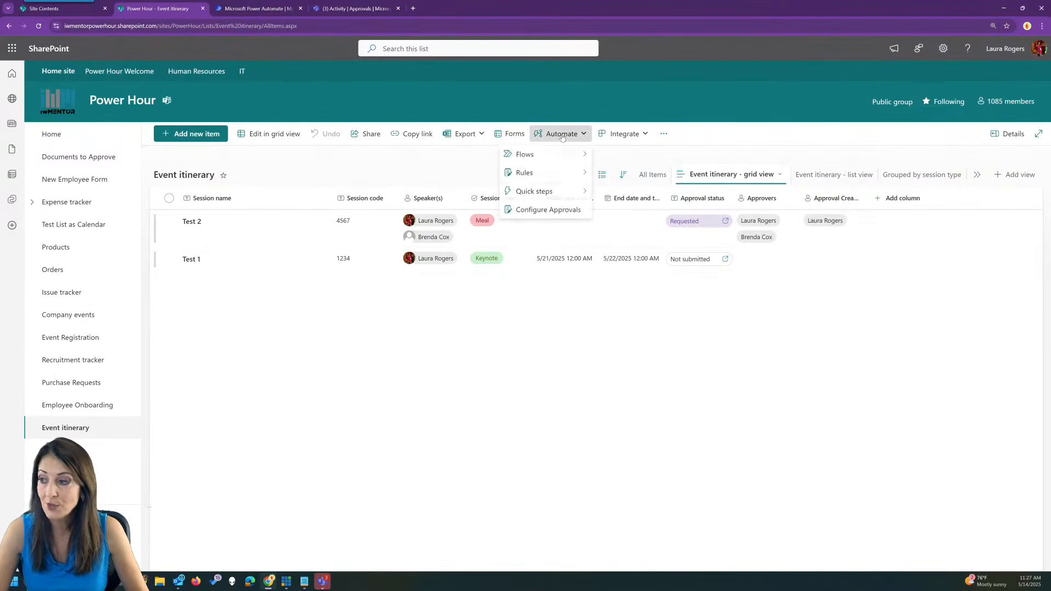
mouse_move(548, 191)
left_click(622, 195)
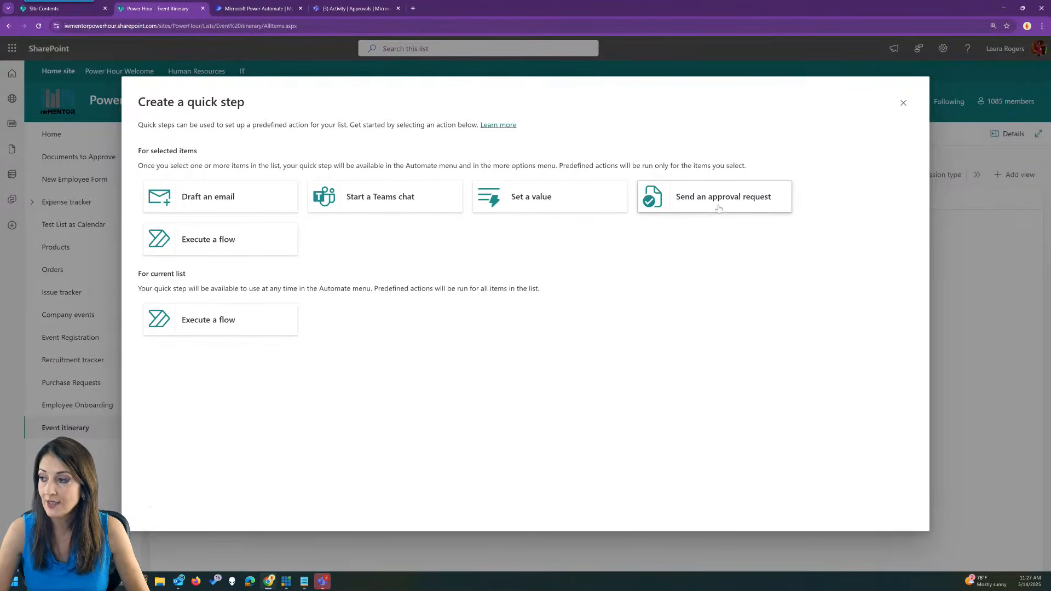
left_click(903, 103)
left_click(546, 134)
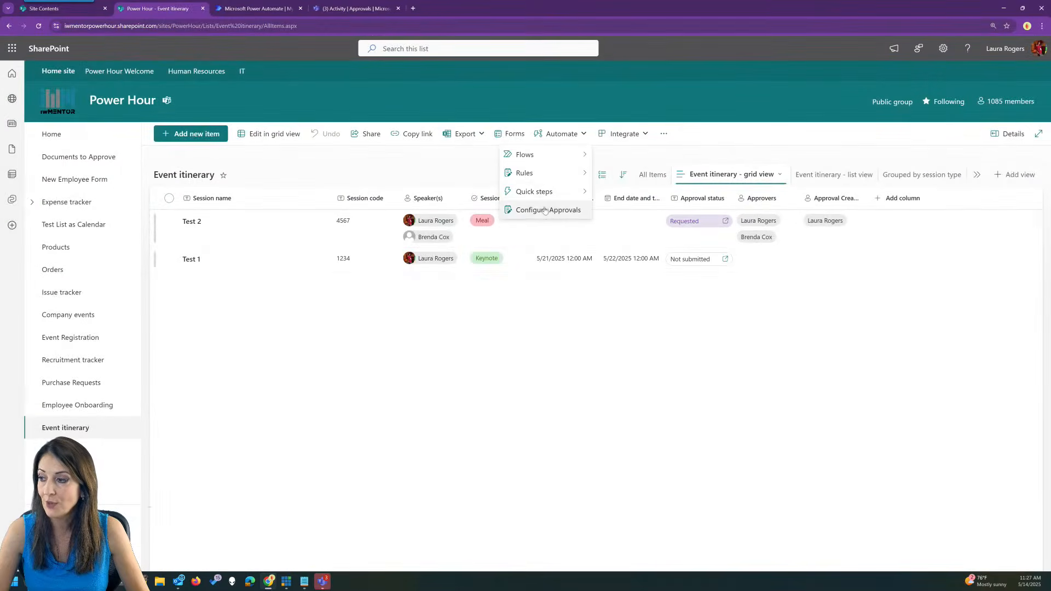
left_click(518, 353)
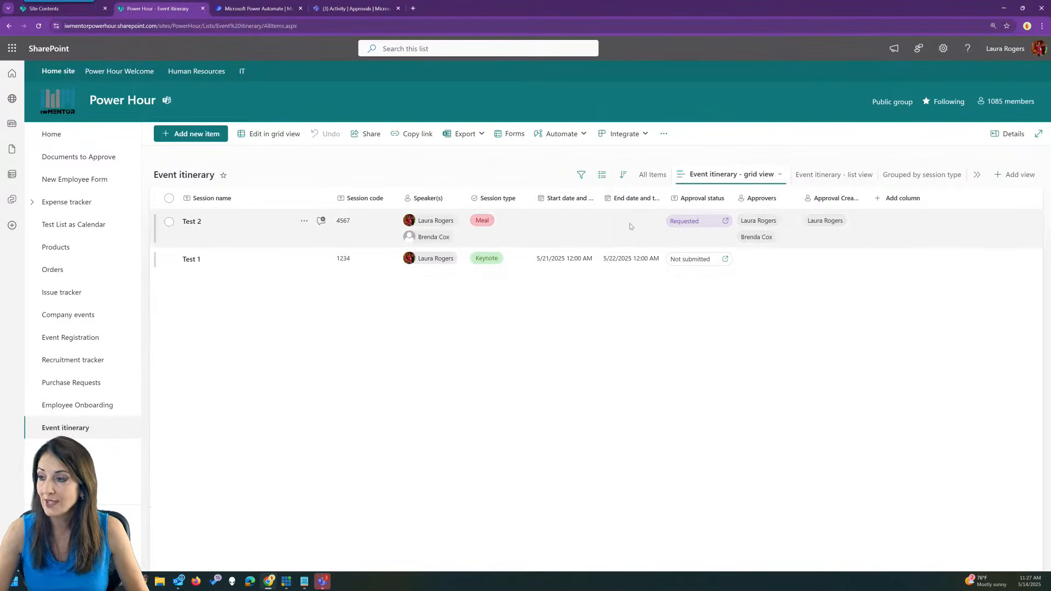
left_click(356, 8)
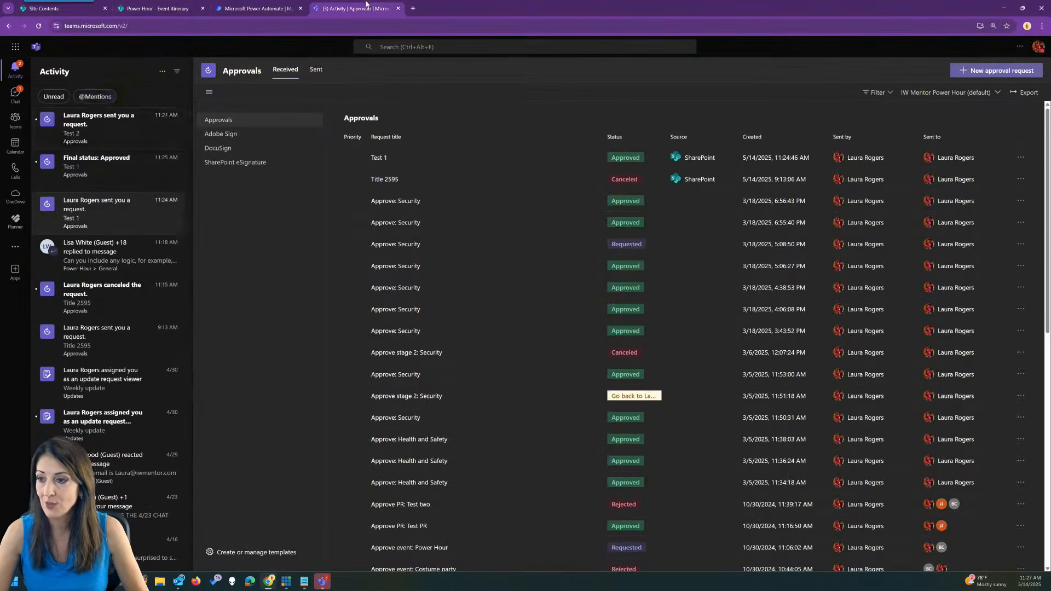
Approve the Test 2 request in Teams and return to SharePoint's Event itinerary list.
left_click(120, 131)
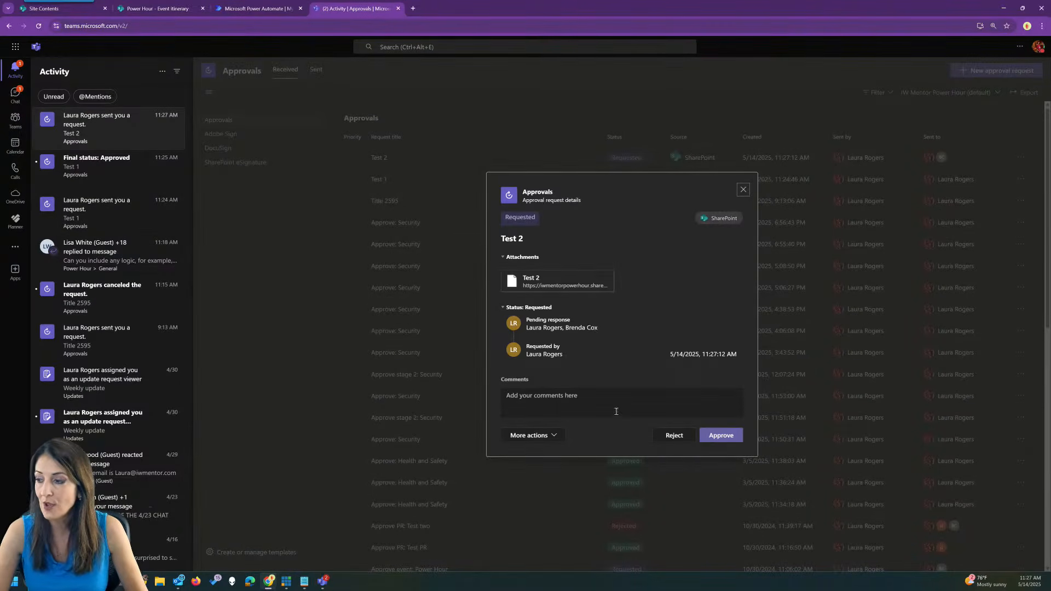
left_click(722, 436)
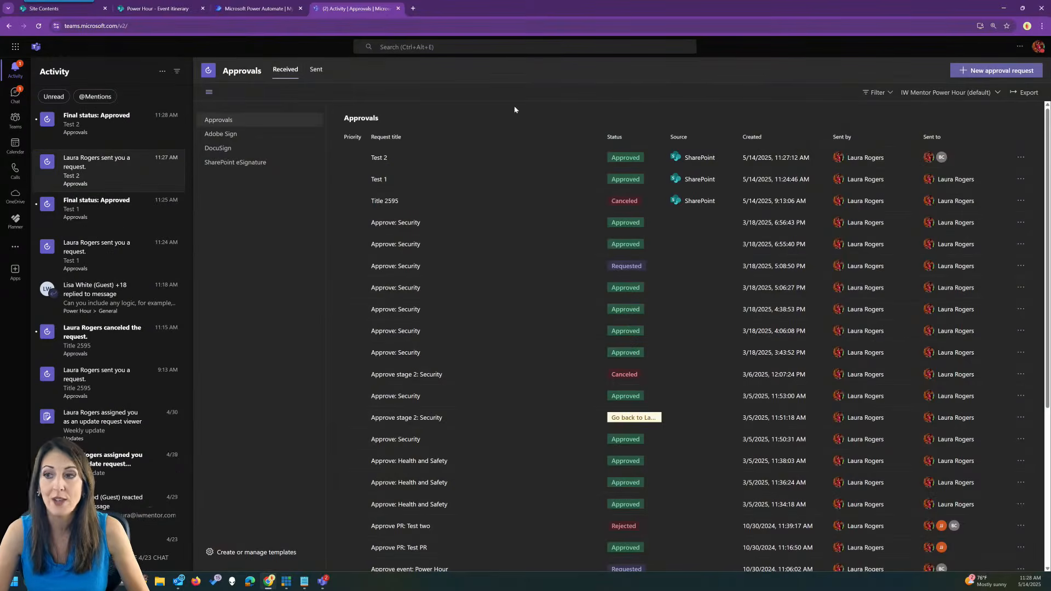
left_click(181, 5)
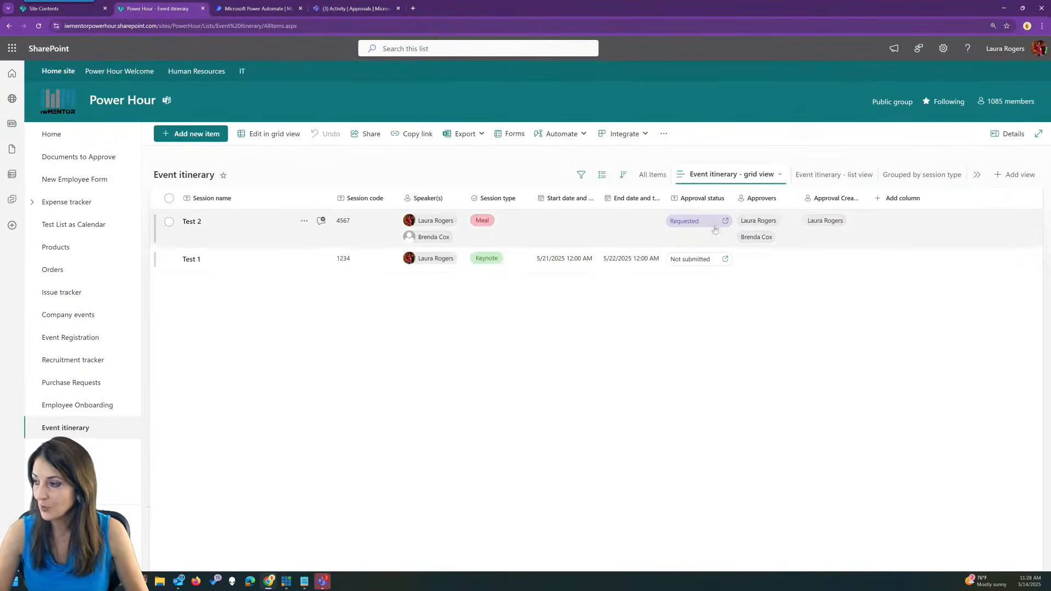
Review Test 2's approval request details, which confirm it is Approved, then close them.
left_click(696, 224)
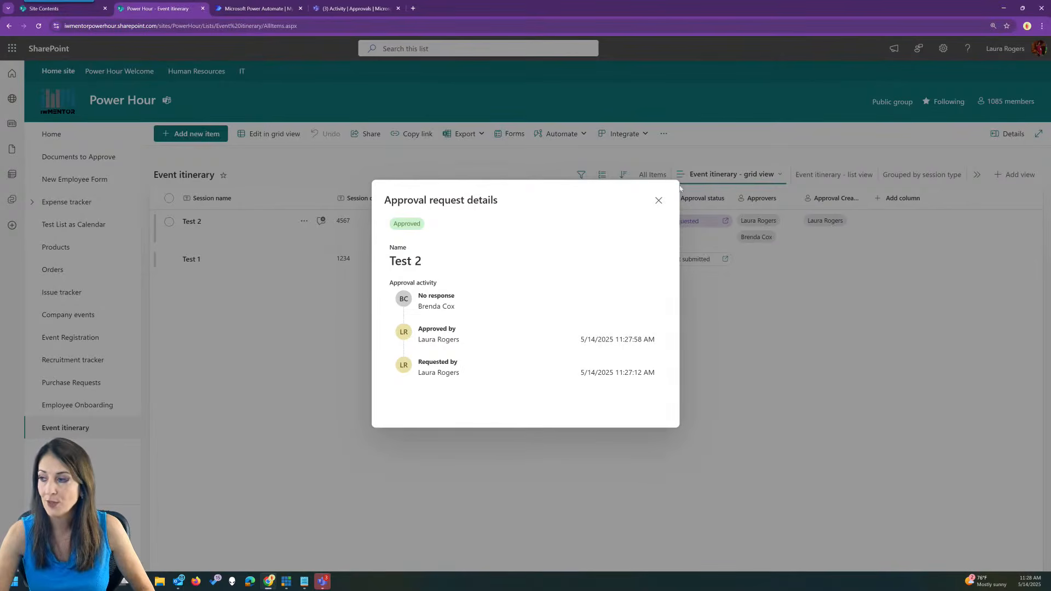
left_click(659, 201)
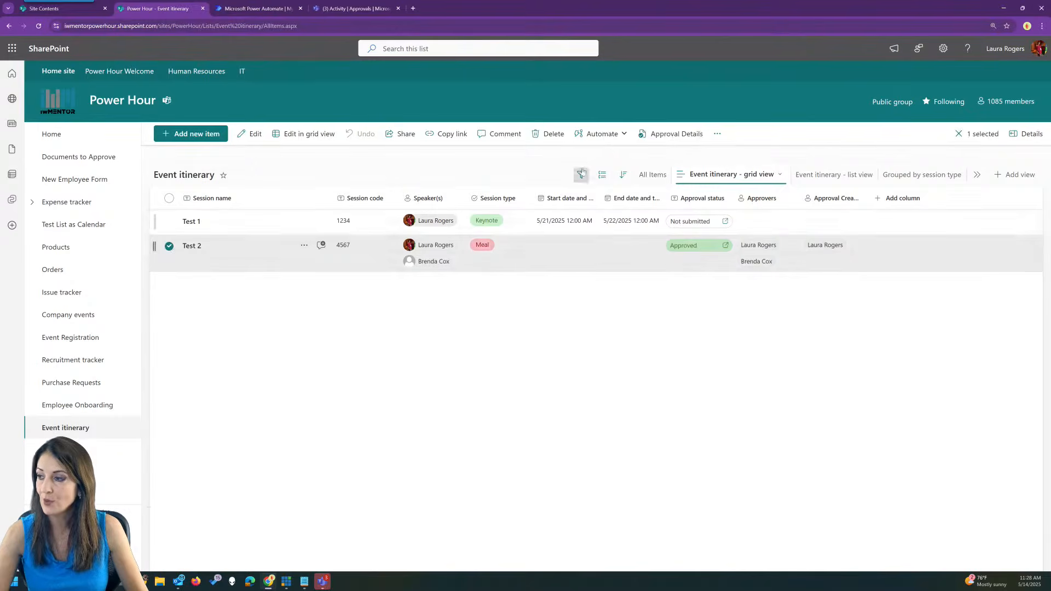
left_click(575, 133)
mouse_move(568, 196)
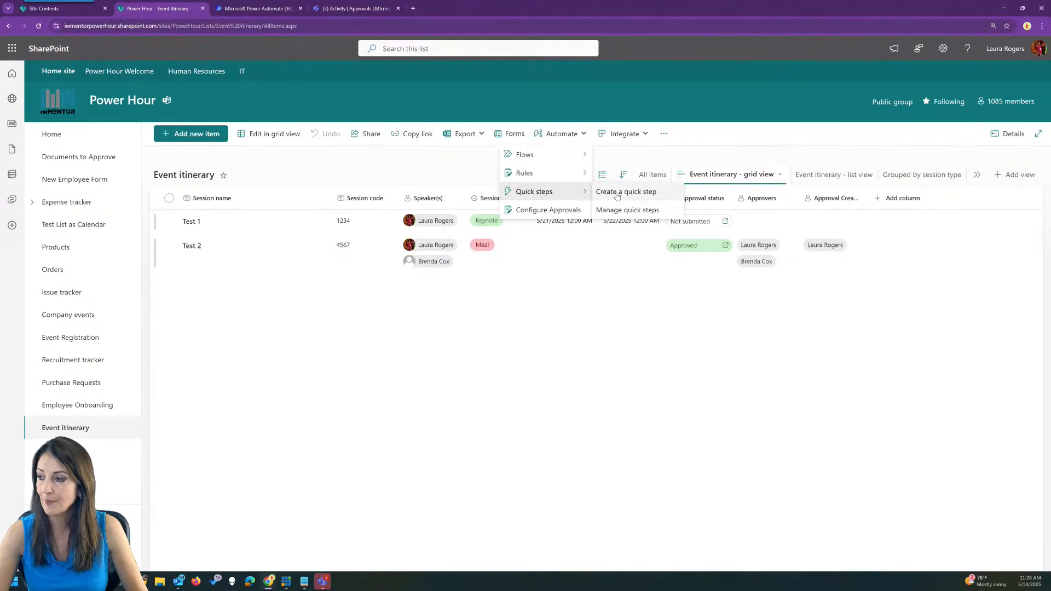
left_click(621, 194)
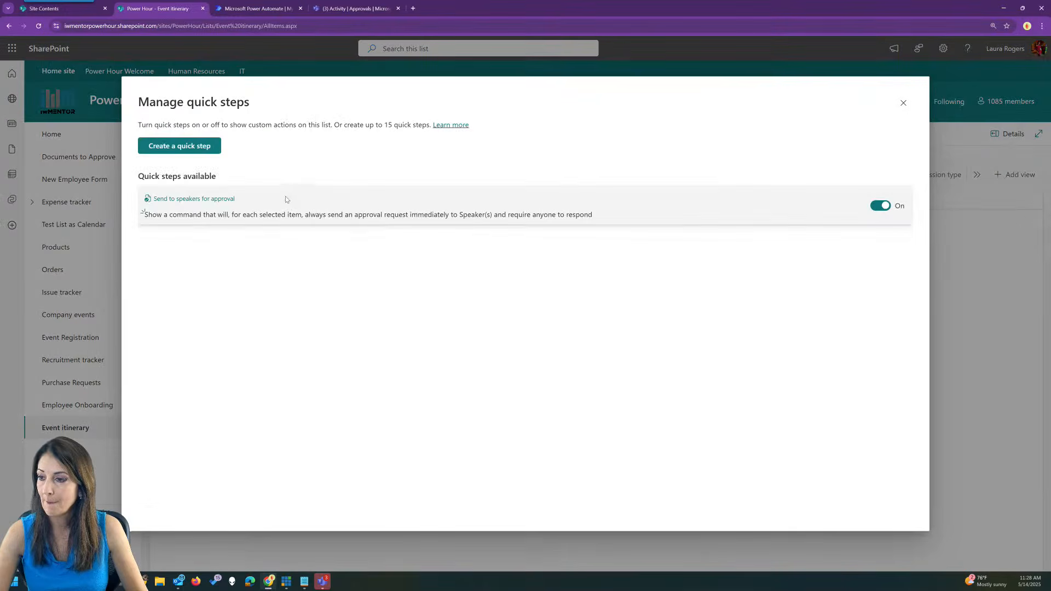
left_click(283, 197)
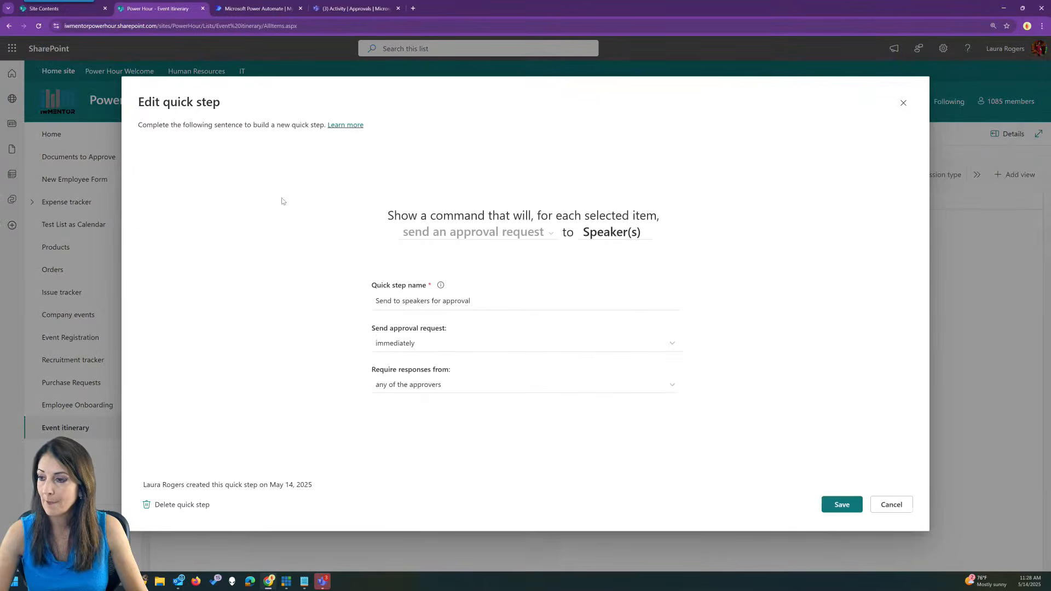
left_click(431, 389)
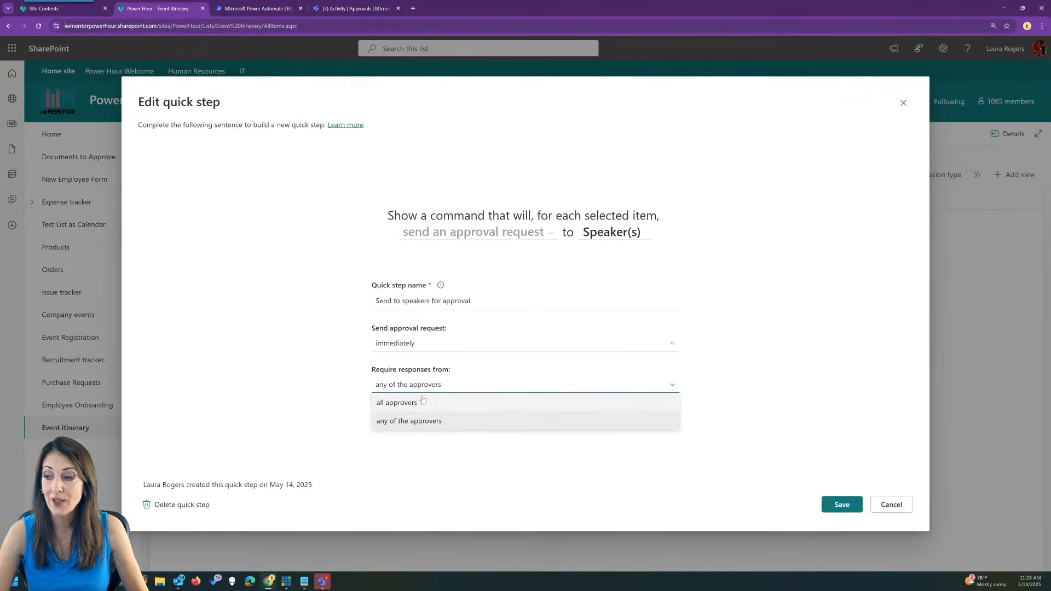
left_click(328, 388)
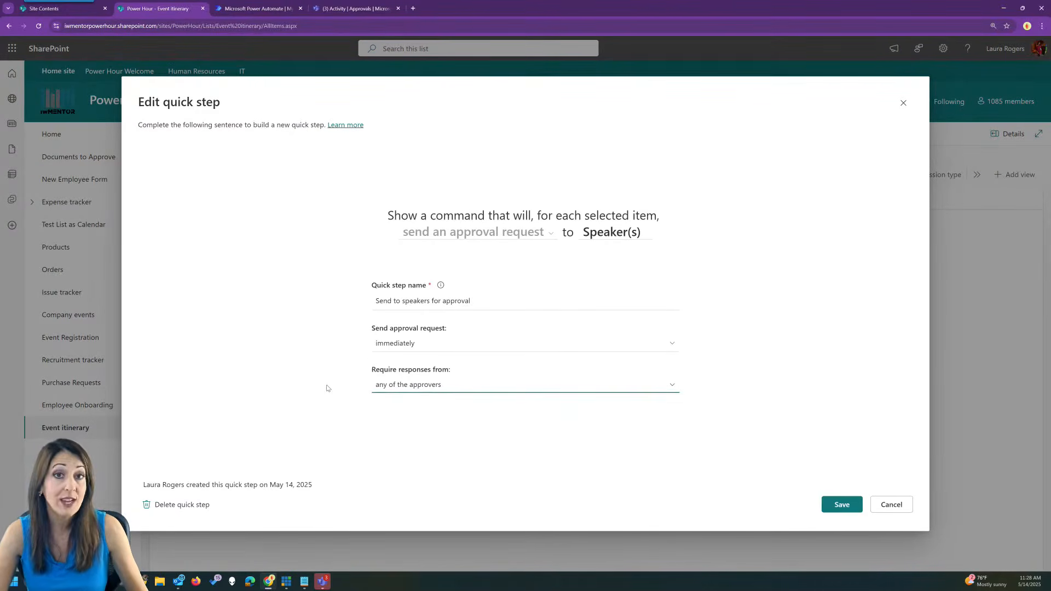
left_click(887, 505)
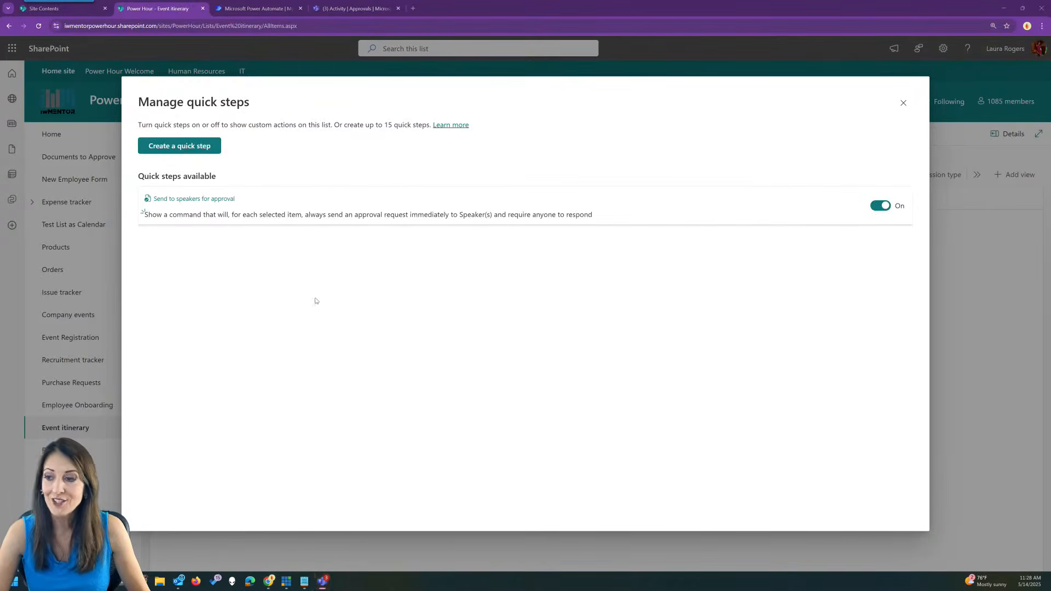
left_click(904, 103)
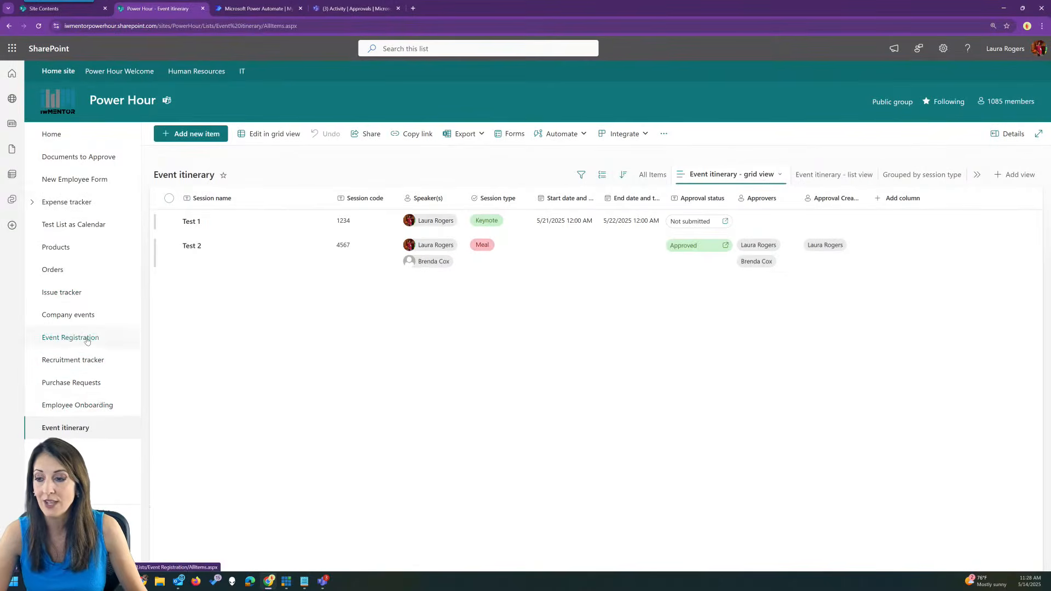
Switch to the Documents to Approve library and start a new quick step from Automate.
left_click(70, 157)
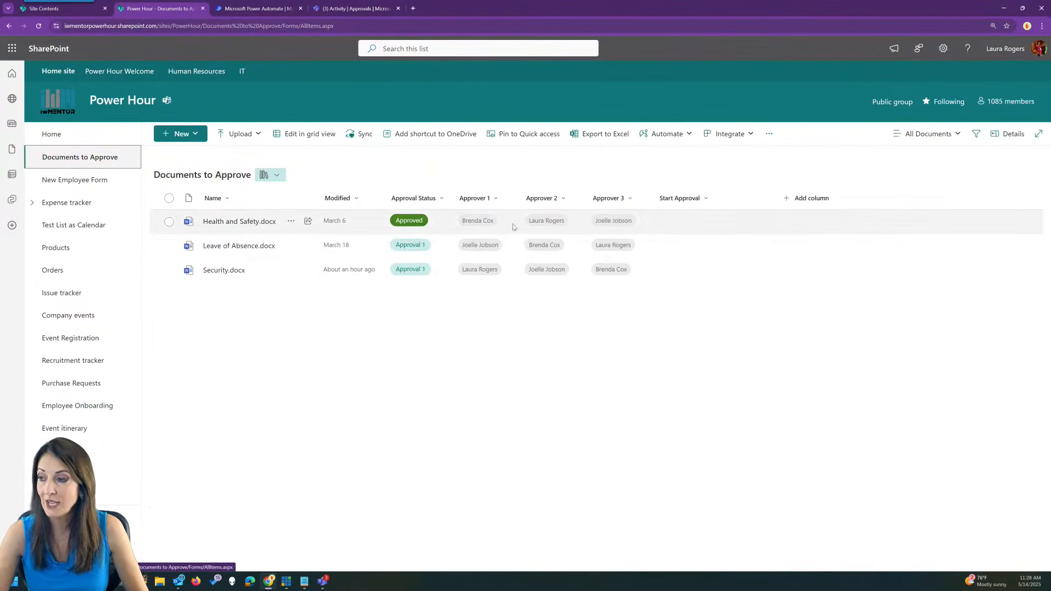
left_click(665, 134)
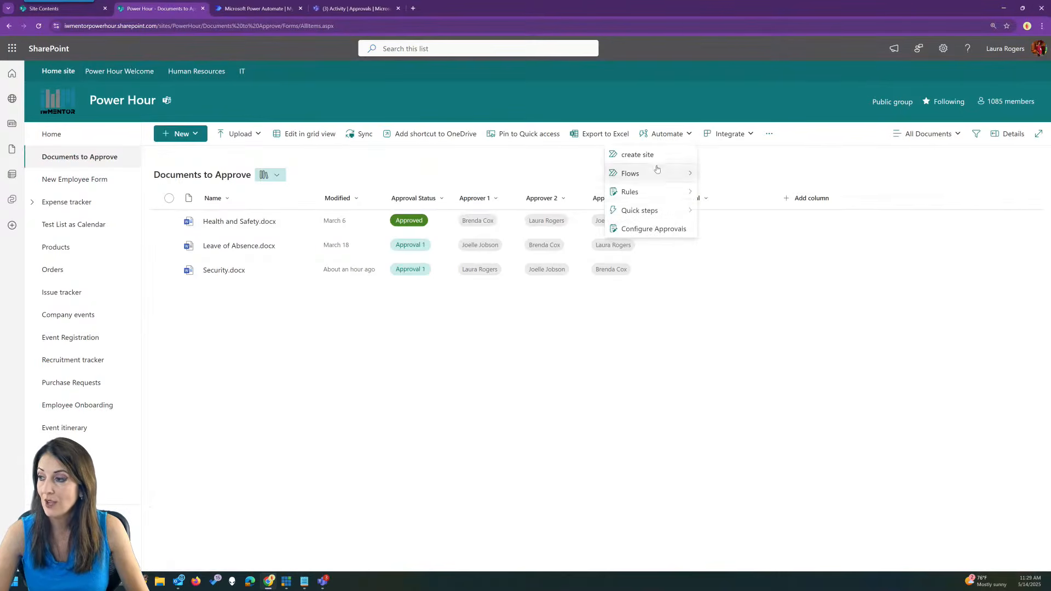
mouse_move(646, 210)
left_click(729, 209)
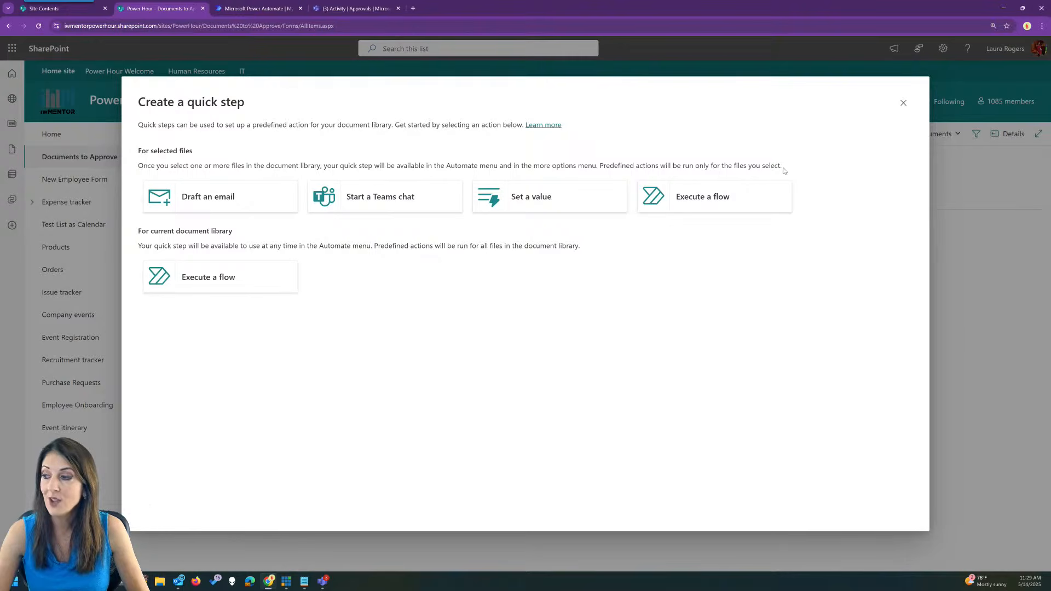
Preview the Execute a flow action, leaving Flow ID empty, and close without saving.
left_click(739, 199)
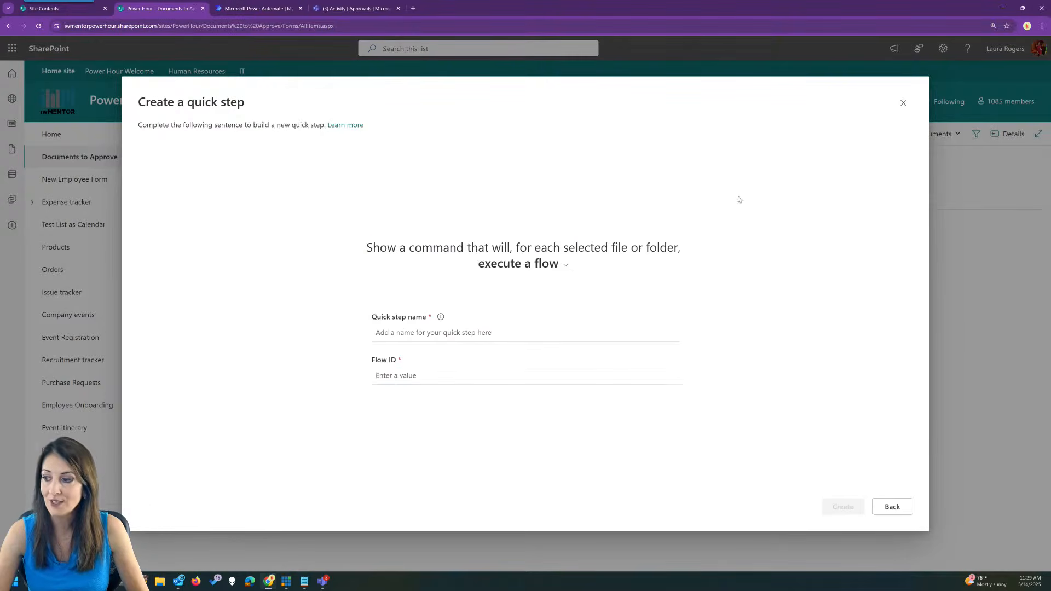
left_click(383, 373)
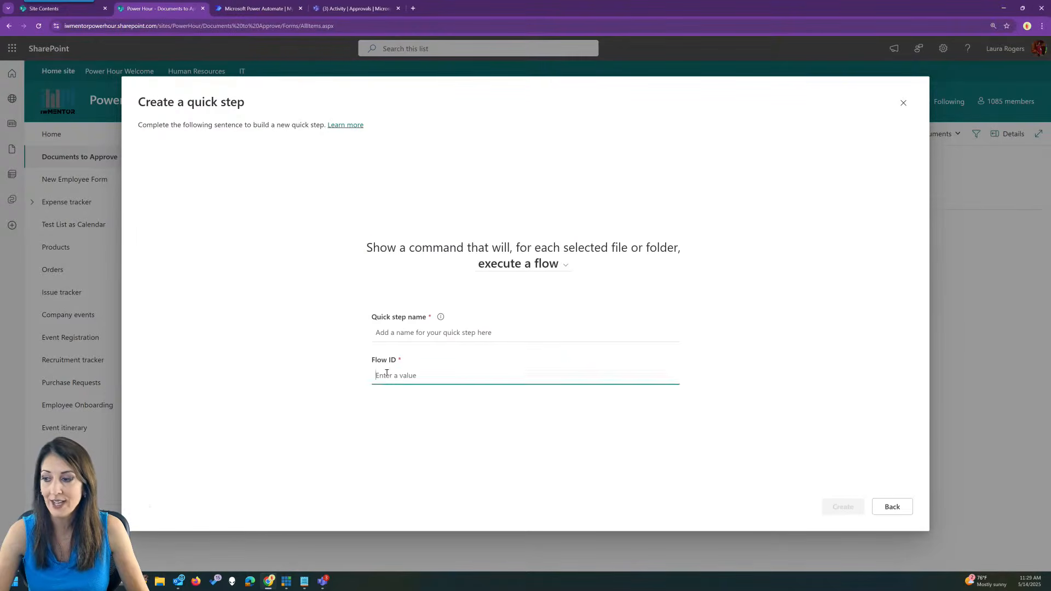
left_click(442, 367)
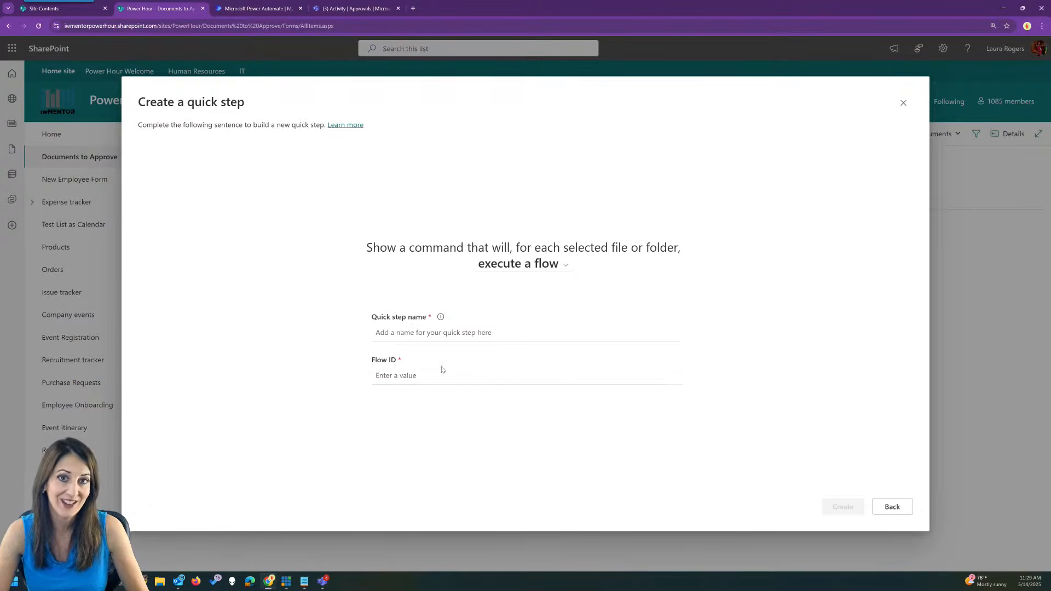
left_click(893, 506)
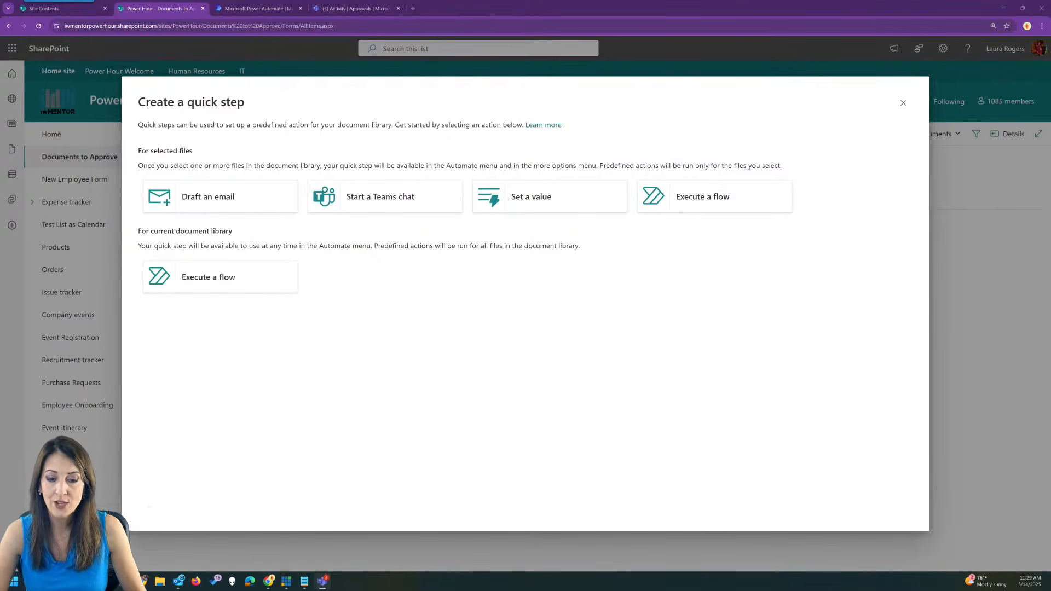
left_click(904, 103)
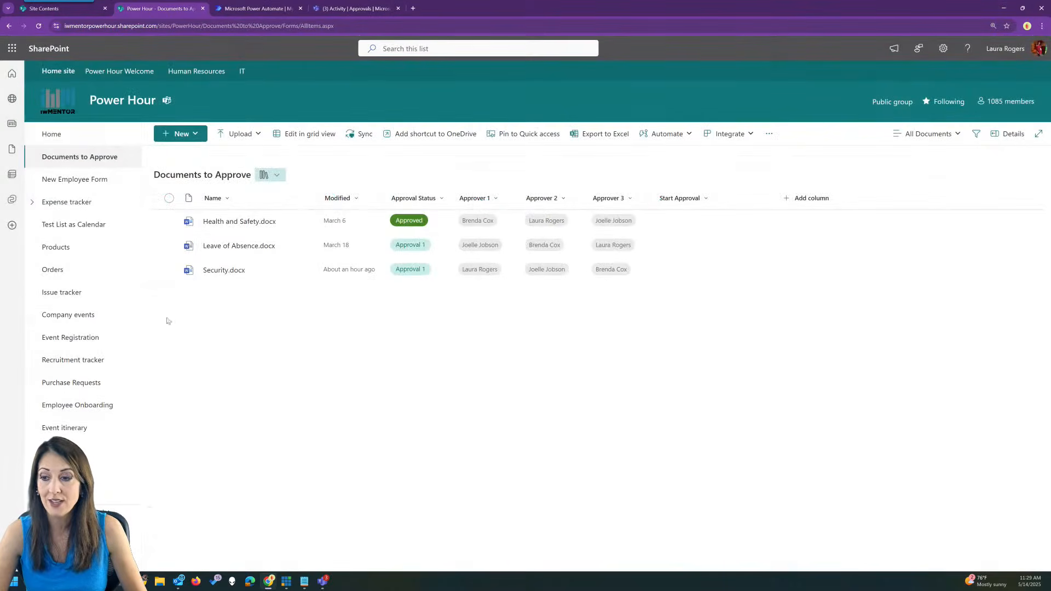
Start a new Issue tracker item and scroll its blank form down to Issue Notes and FlowCheck.
left_click(94, 299)
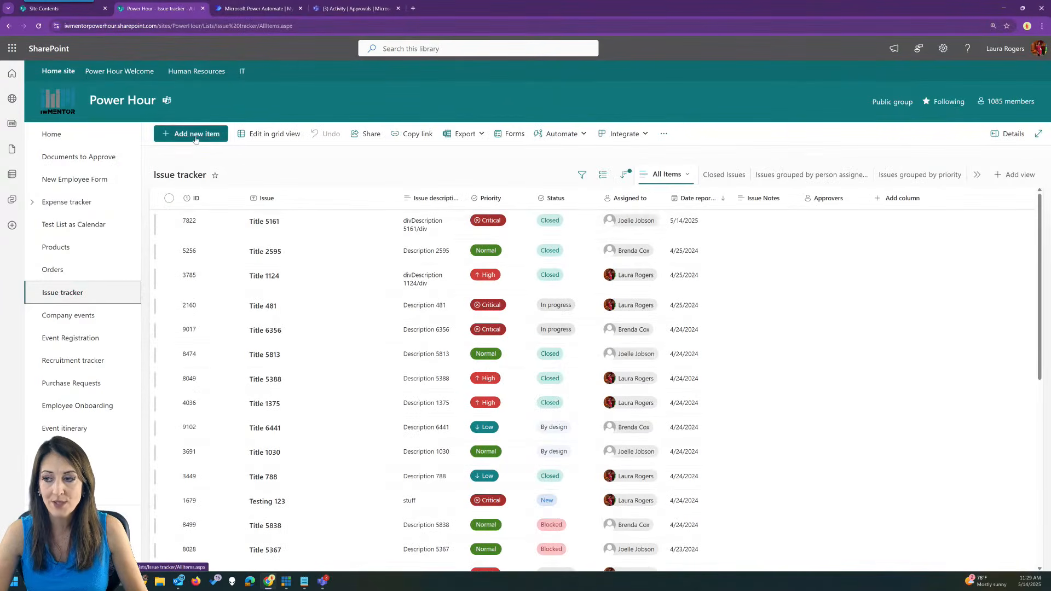
left_click(195, 134)
scroll(377, 275, "down", 5)
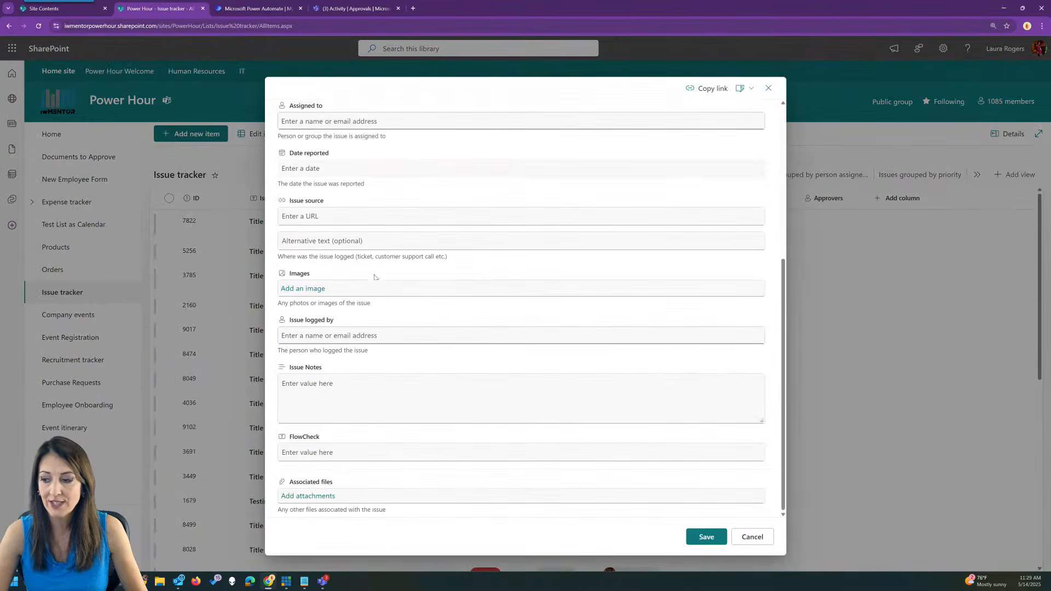
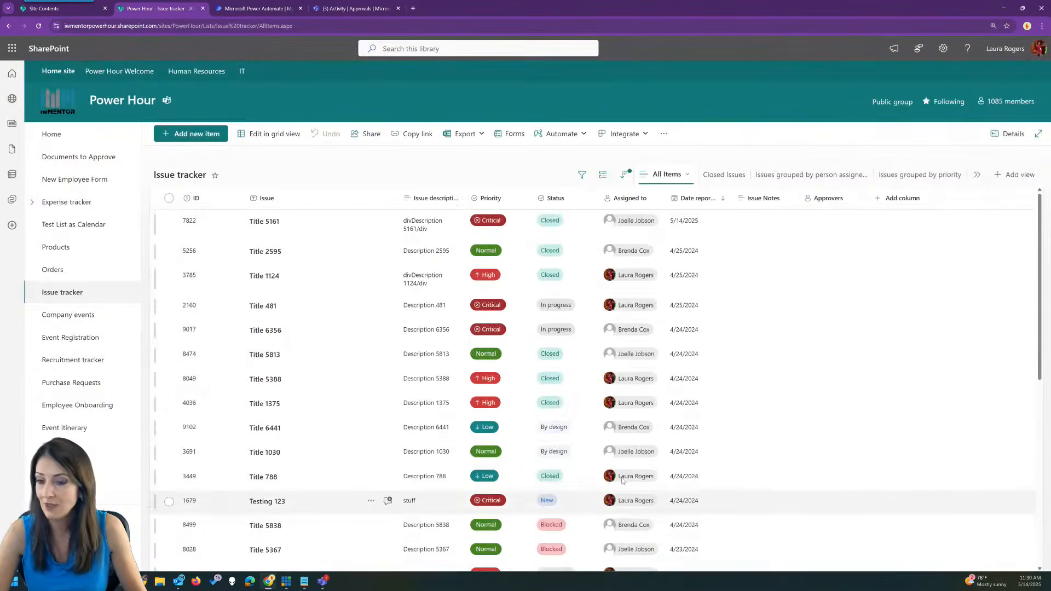
Cancel the new Issue tracker item, then open and dismiss the Automate menu.
left_click(752, 536)
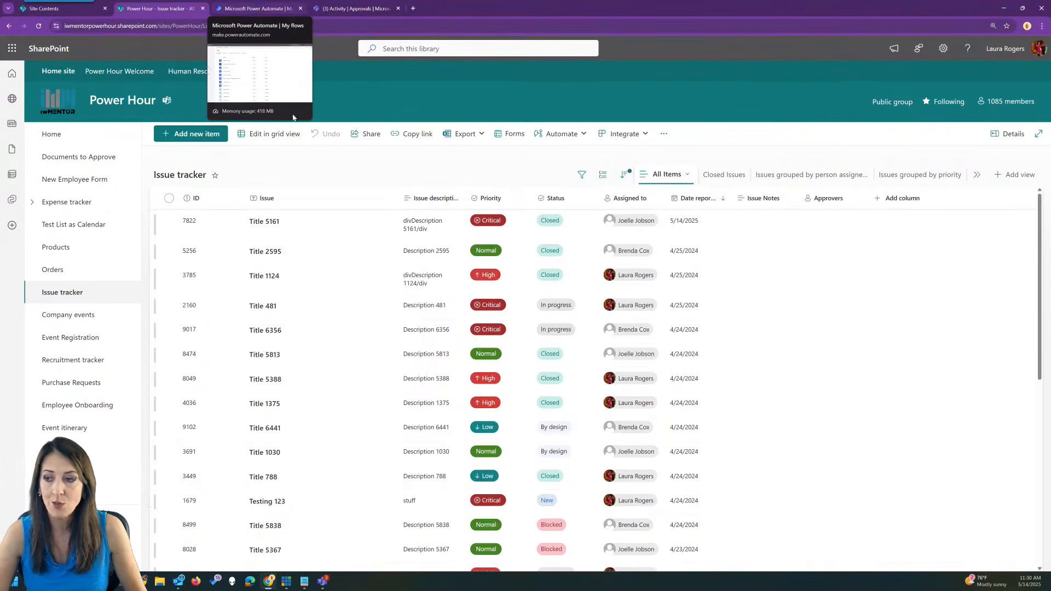
left_click(560, 133)
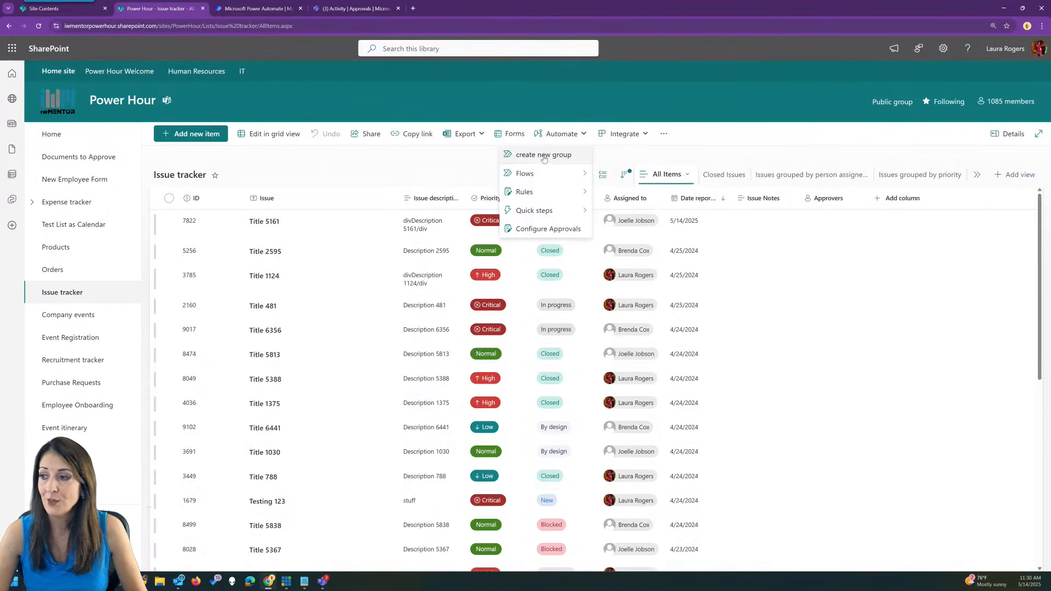
left_click(441, 153)
left_click(263, 8)
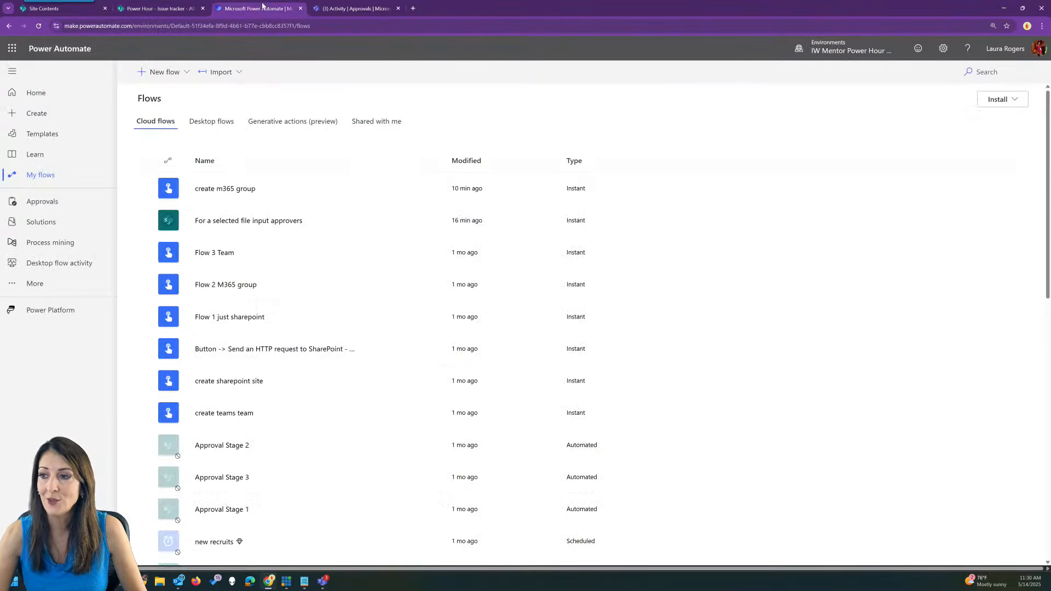
left_click(306, 189)
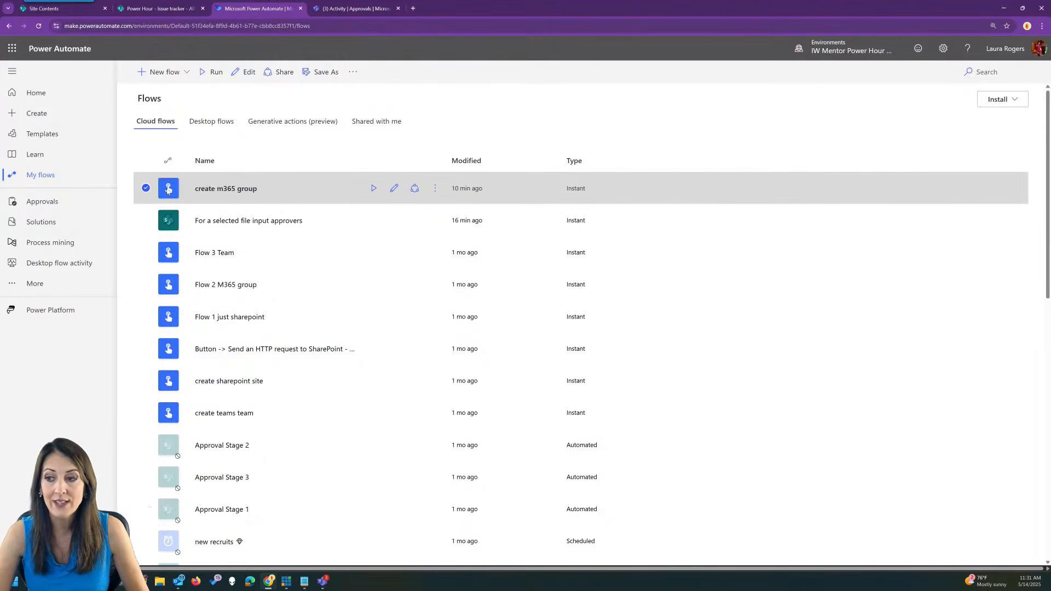
left_click(392, 189)
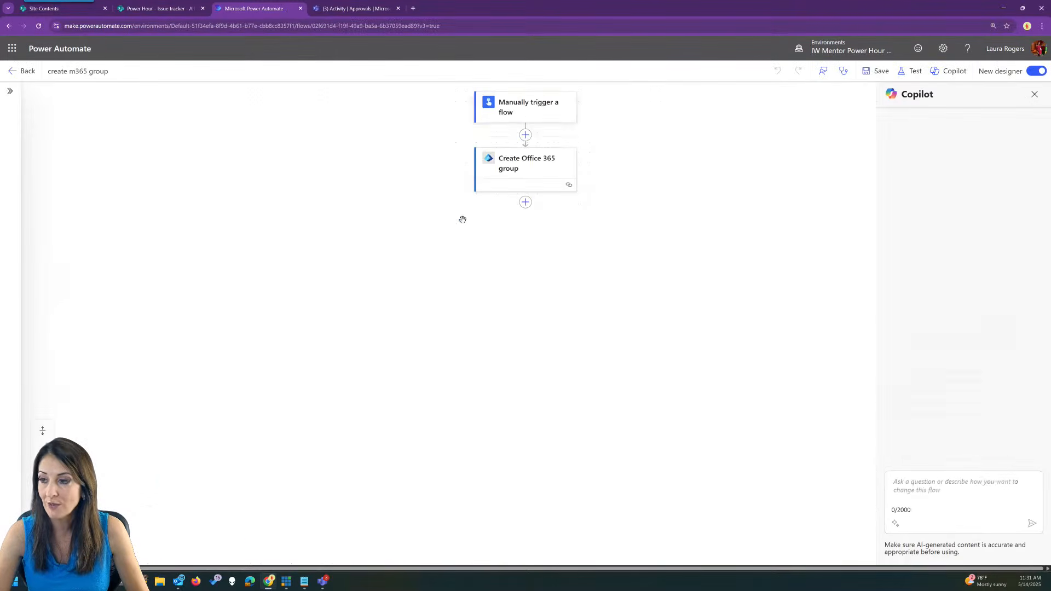
left_click(535, 108)
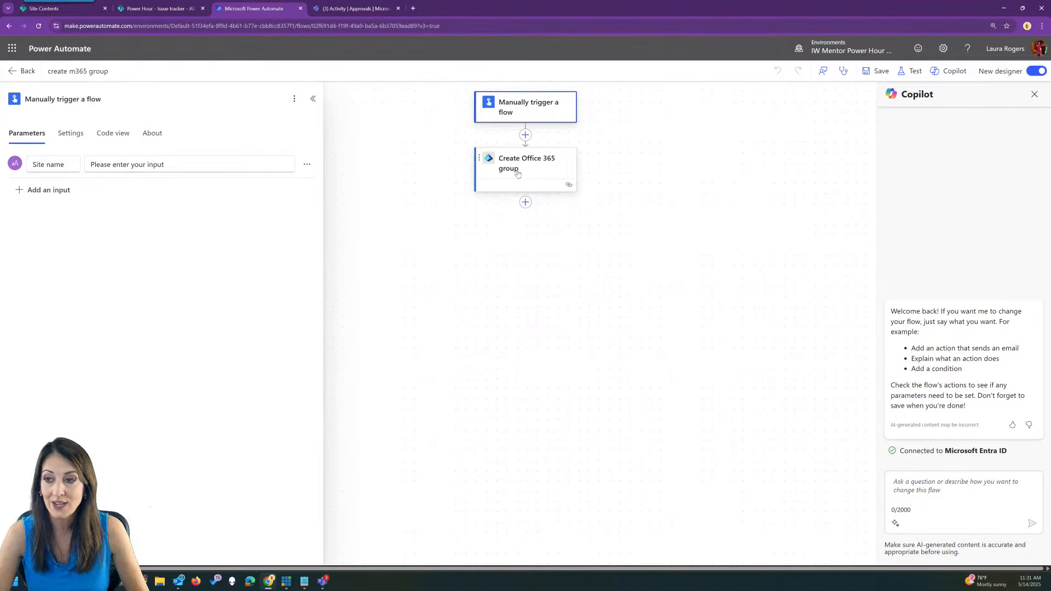
left_click(25, 73)
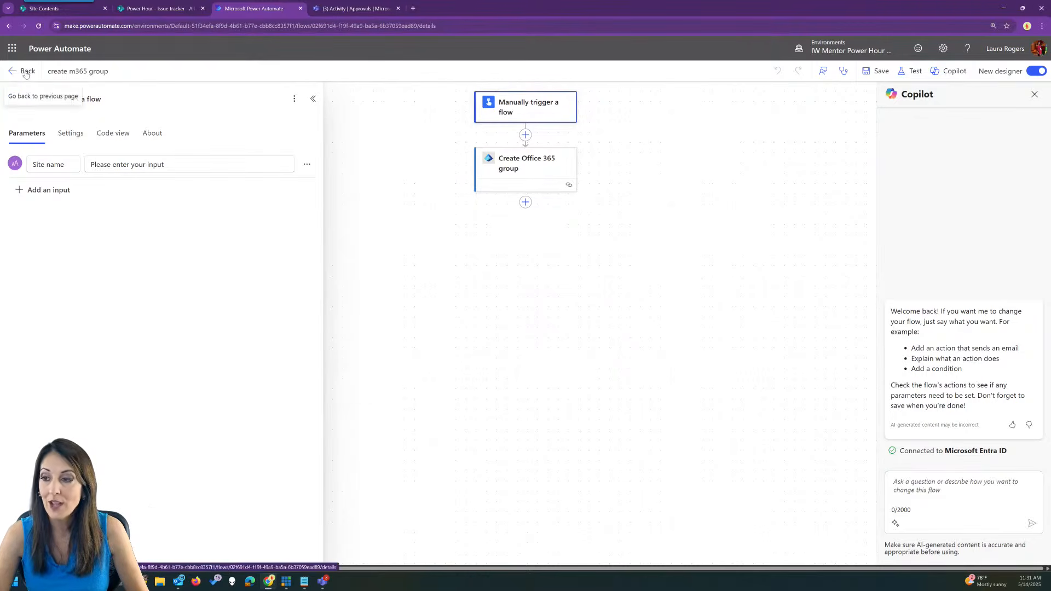
left_click(167, 99)
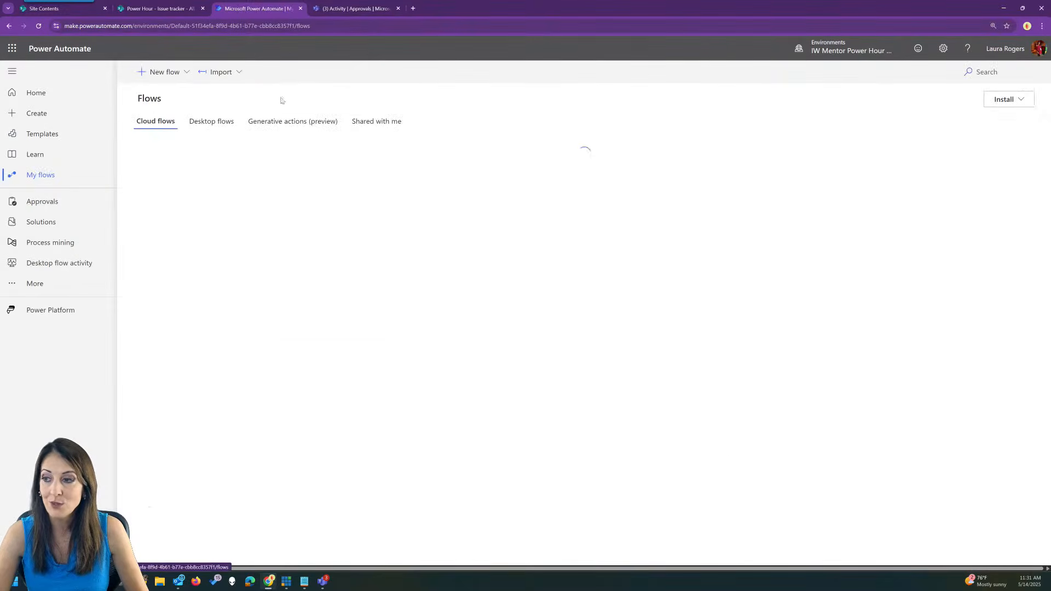
left_click(159, 9)
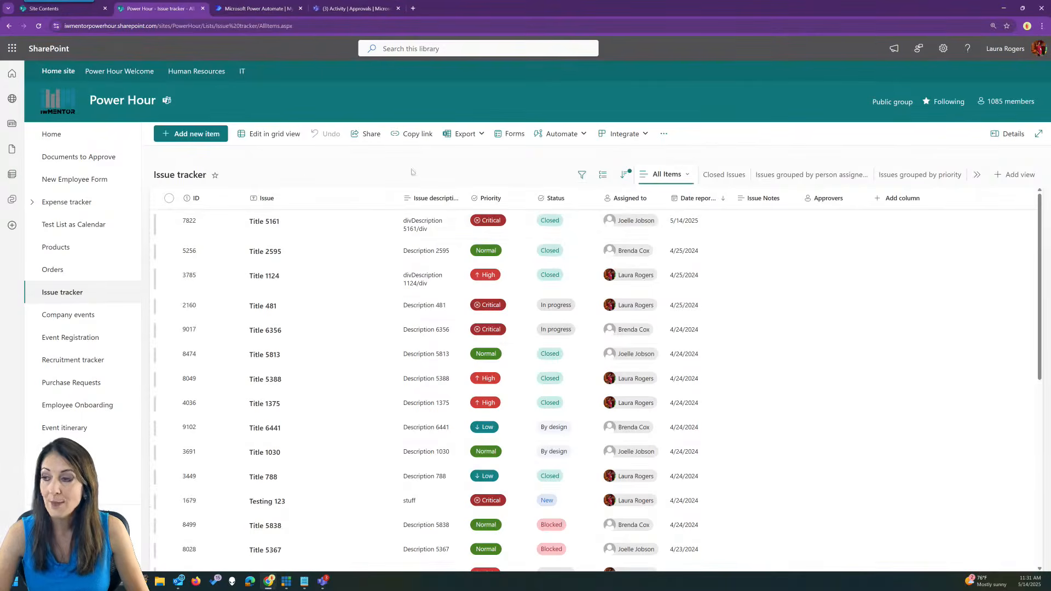
Go to the Products list and start creating a quick step from Automate.
left_click(92, 251)
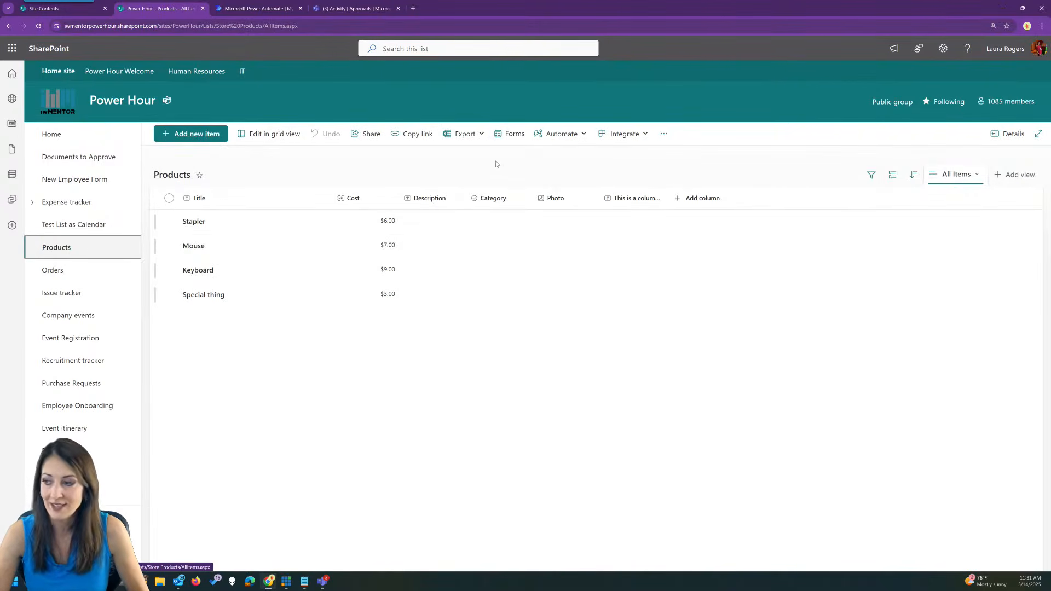
left_click(562, 137)
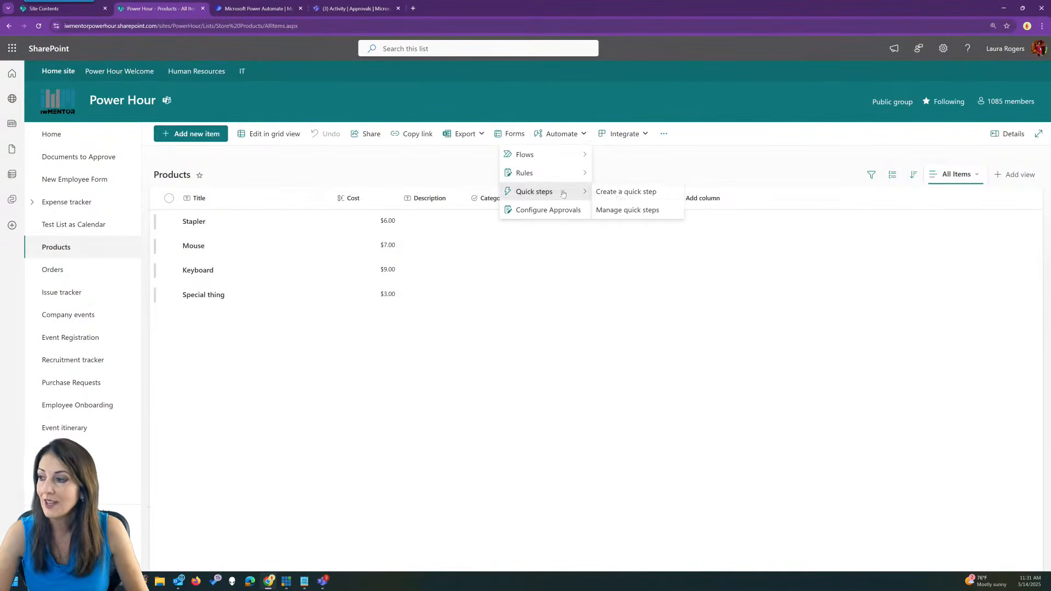
left_click(621, 191)
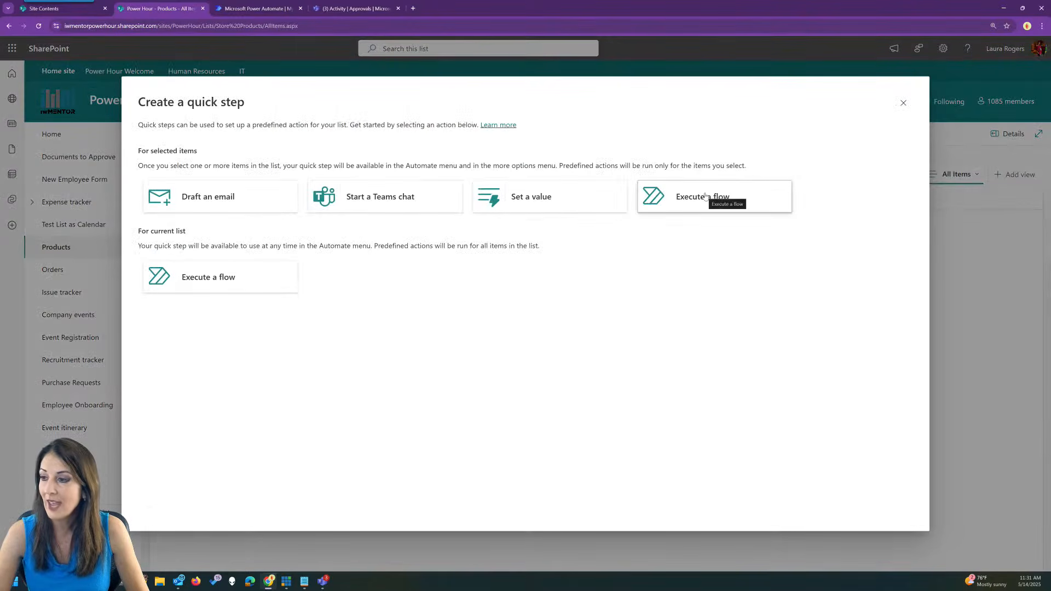
Name a whole-list Execute a flow quick step 'create site', then look up its Flow ID in Power Automate.
left_click(209, 287)
left_click(399, 334)
type("create site")
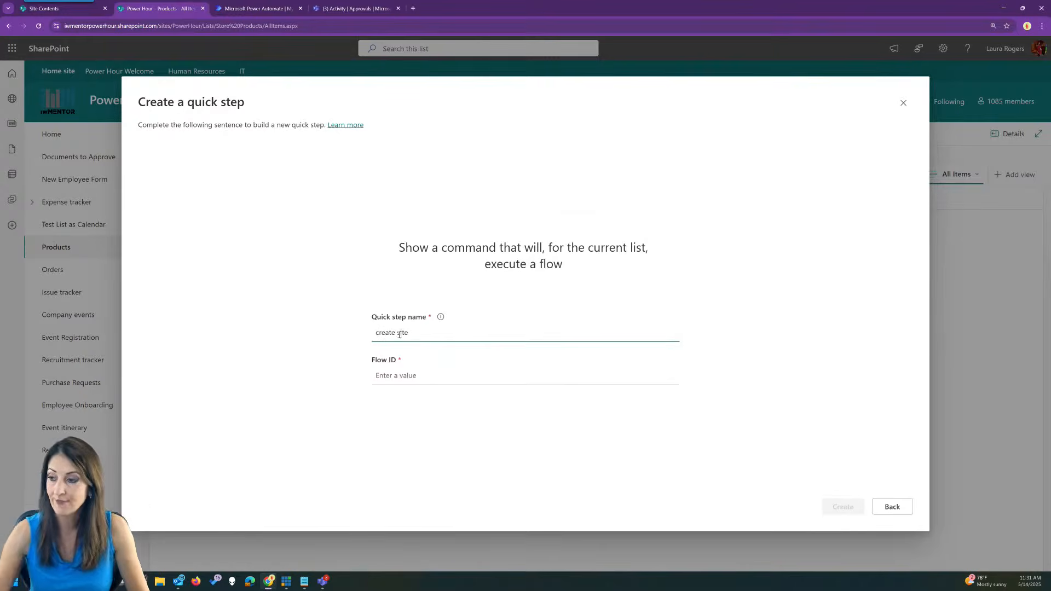
left_click(407, 376)
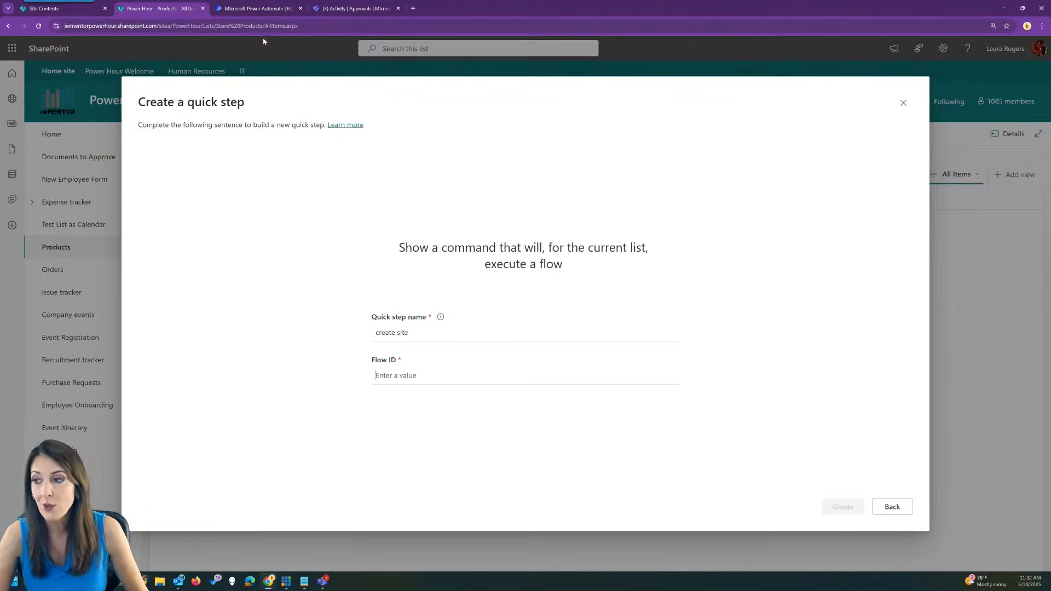
left_click(256, 8)
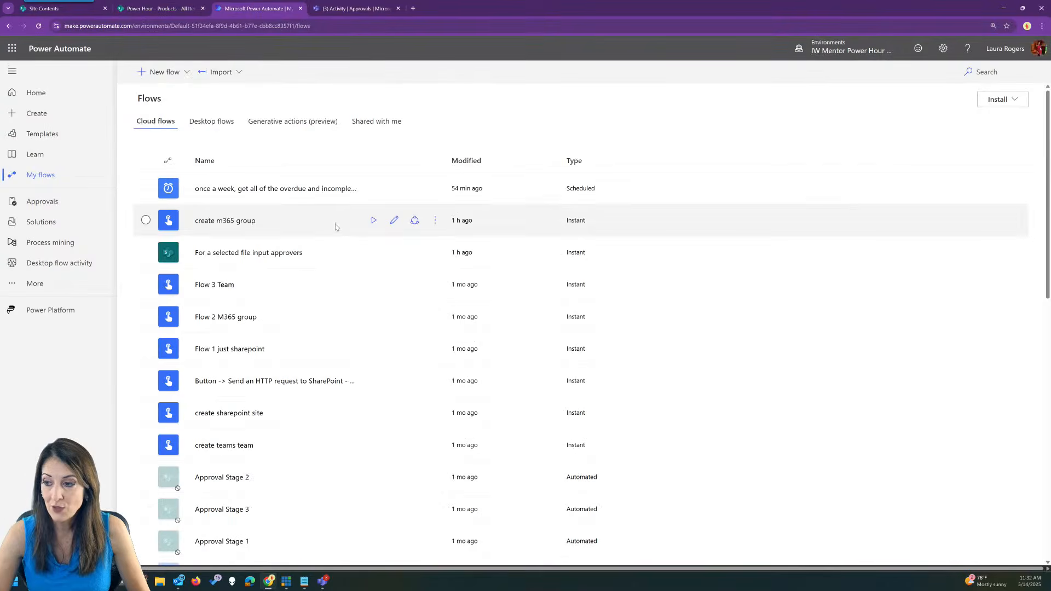
Copy the 'create m365 group' flow identifier via Export > Get flow identifier and return to SharePoint.
left_click(337, 227)
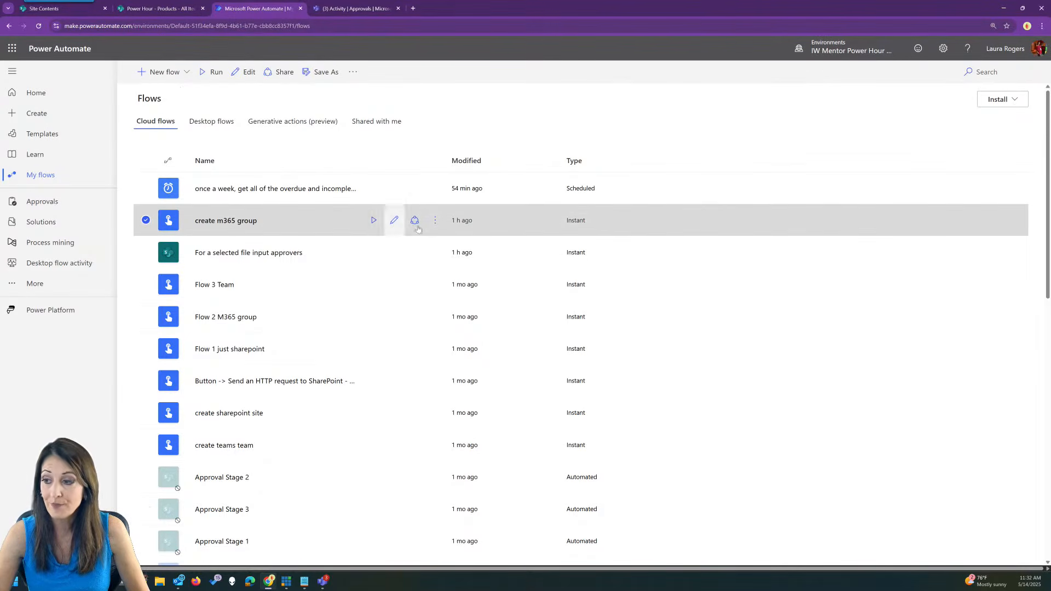
left_click(435, 220)
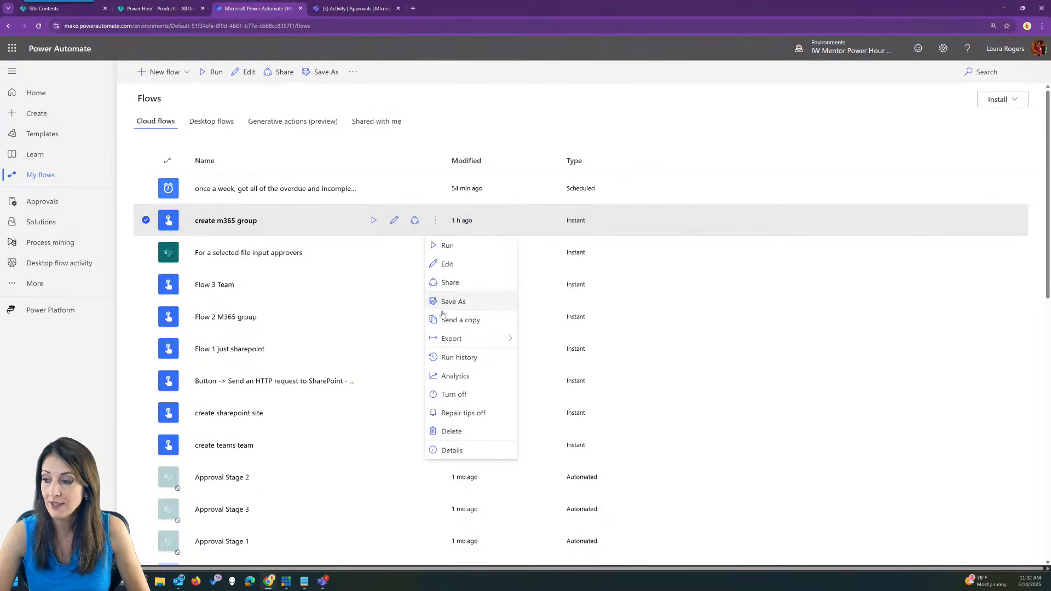
mouse_move(457, 341)
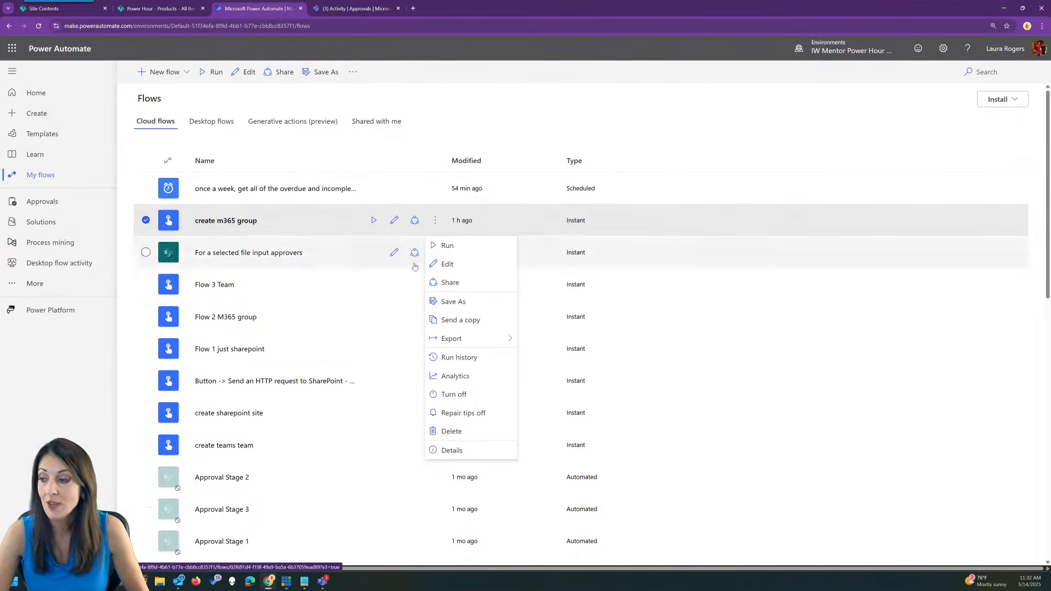
left_click(550, 357)
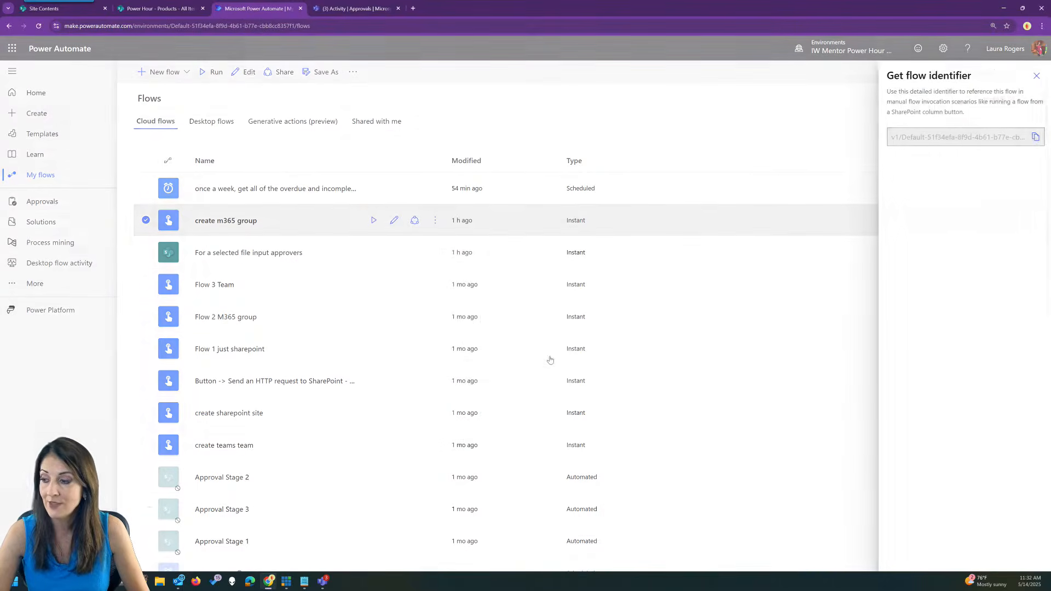
left_click(1034, 137)
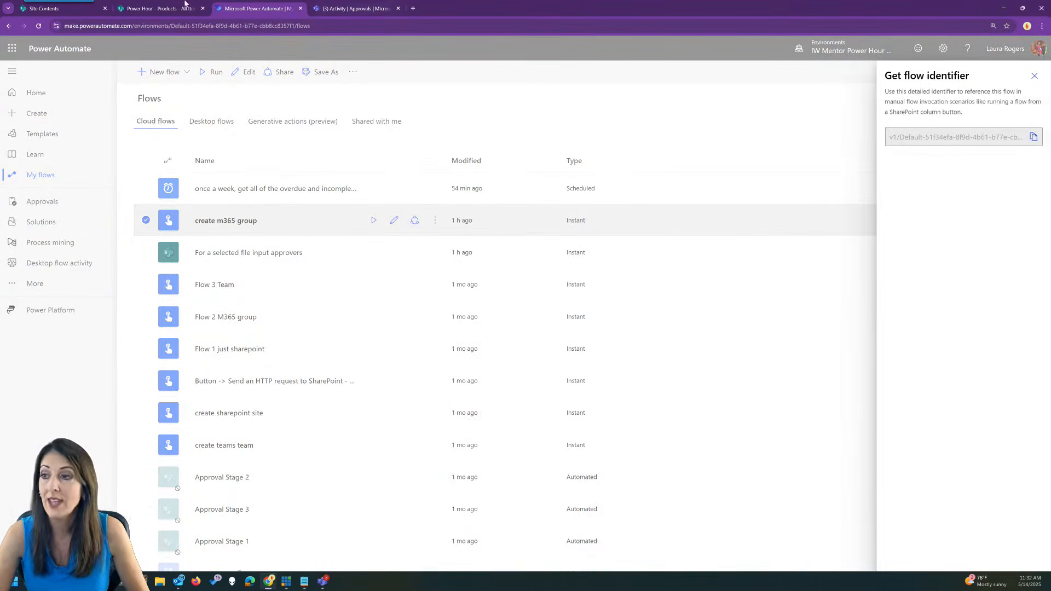
left_click(159, 5)
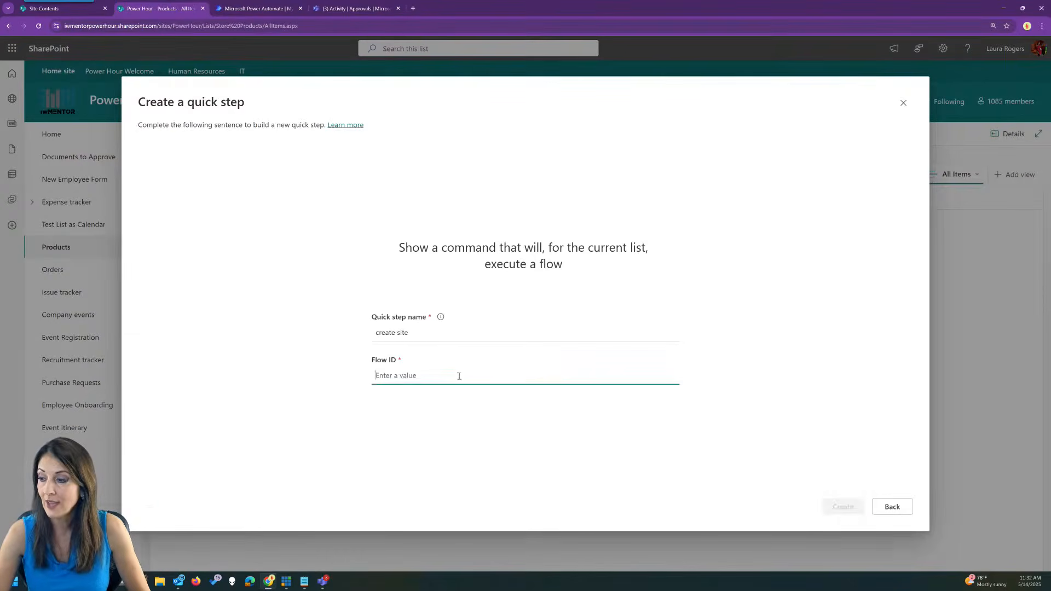
Paste the flow ID and create the 'create site' quick step.
key("ctrl+v")
left_click(844, 506)
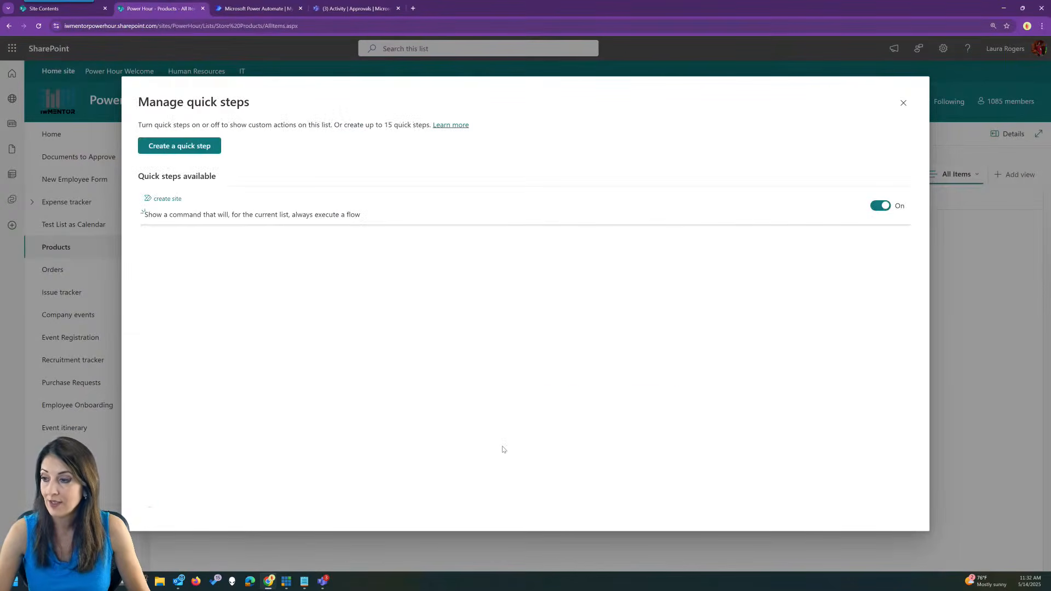
left_click(903, 103)
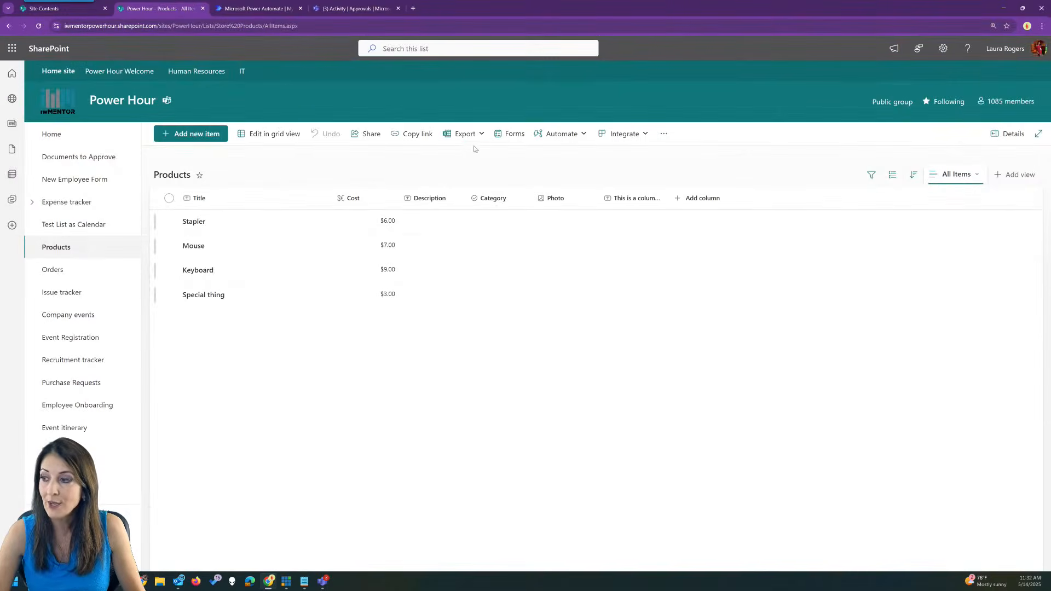
Run the create site quick step on Products for site 'test1133', then return to Power Automate.
left_click(560, 133)
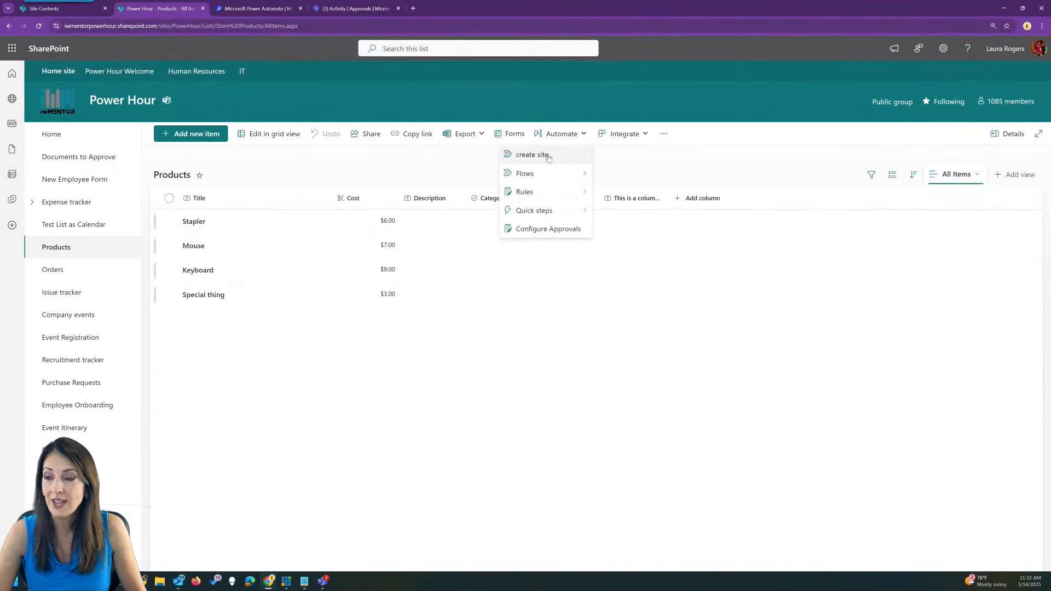
left_click(548, 158)
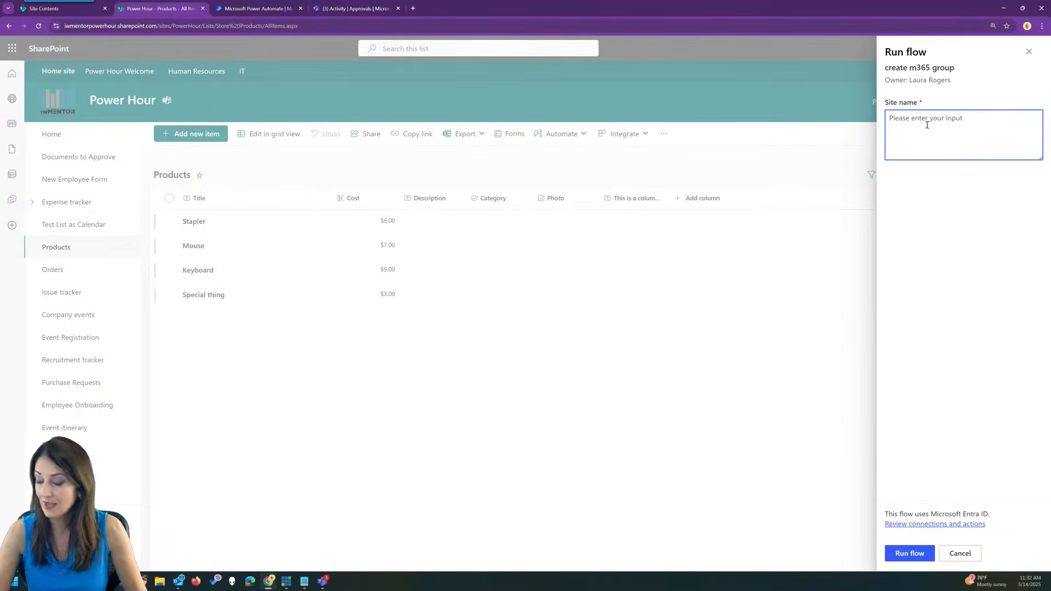
type("test1133")
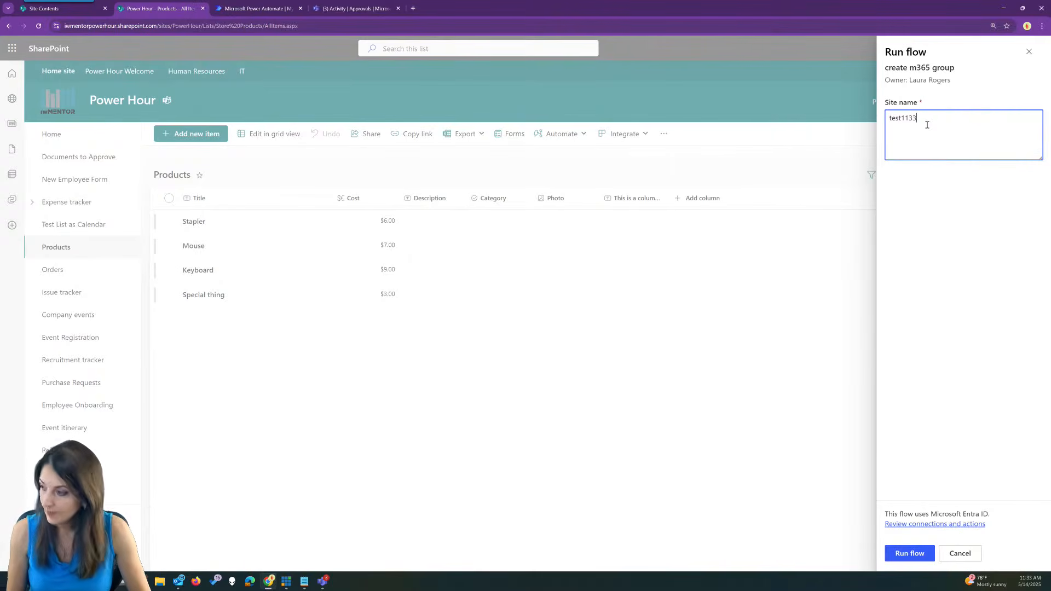
left_click(909, 549)
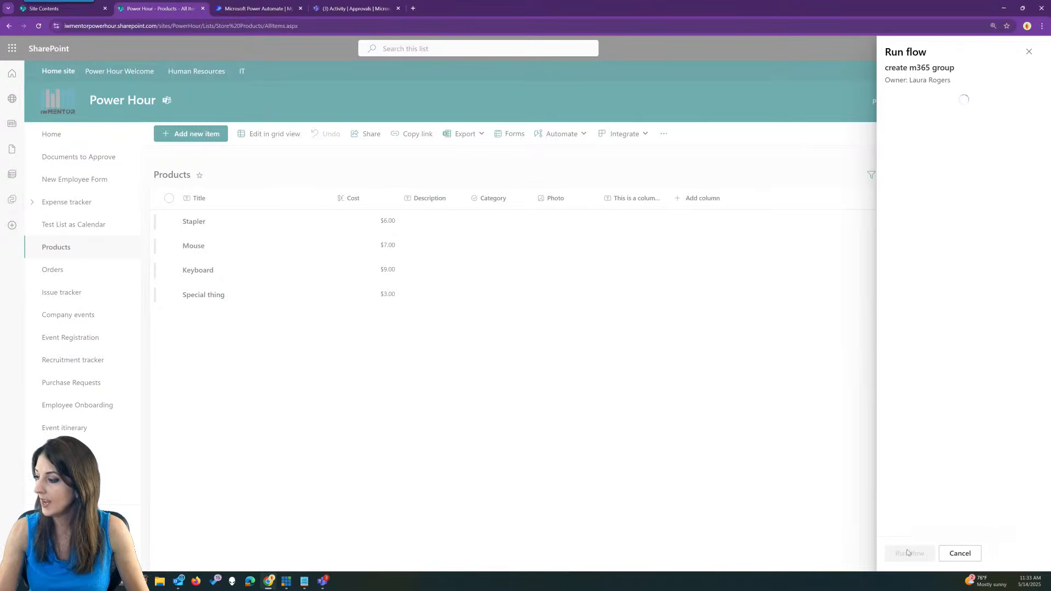
left_click(857, 418)
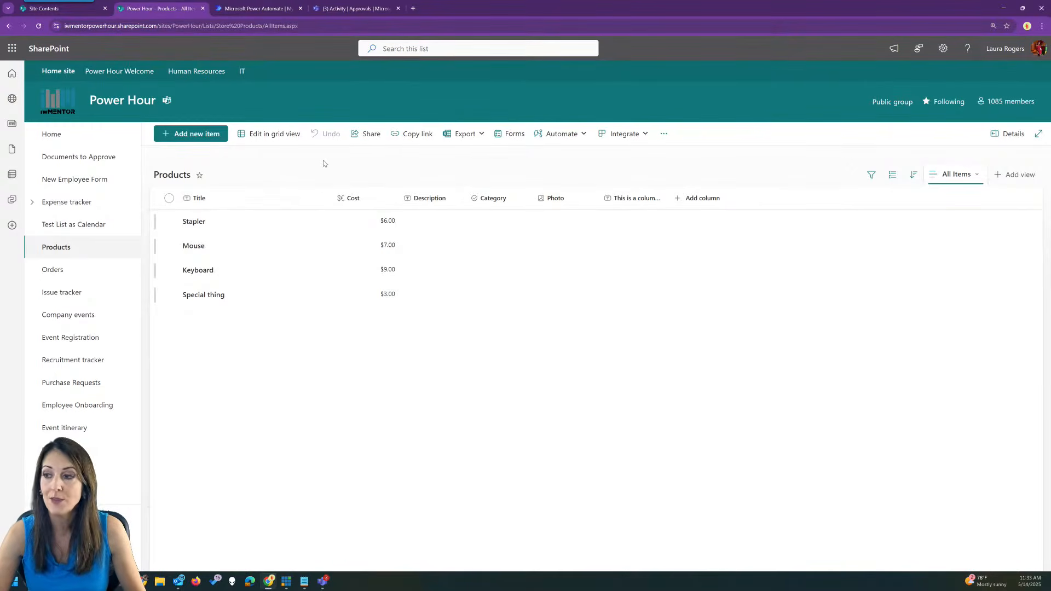
left_click(251, 8)
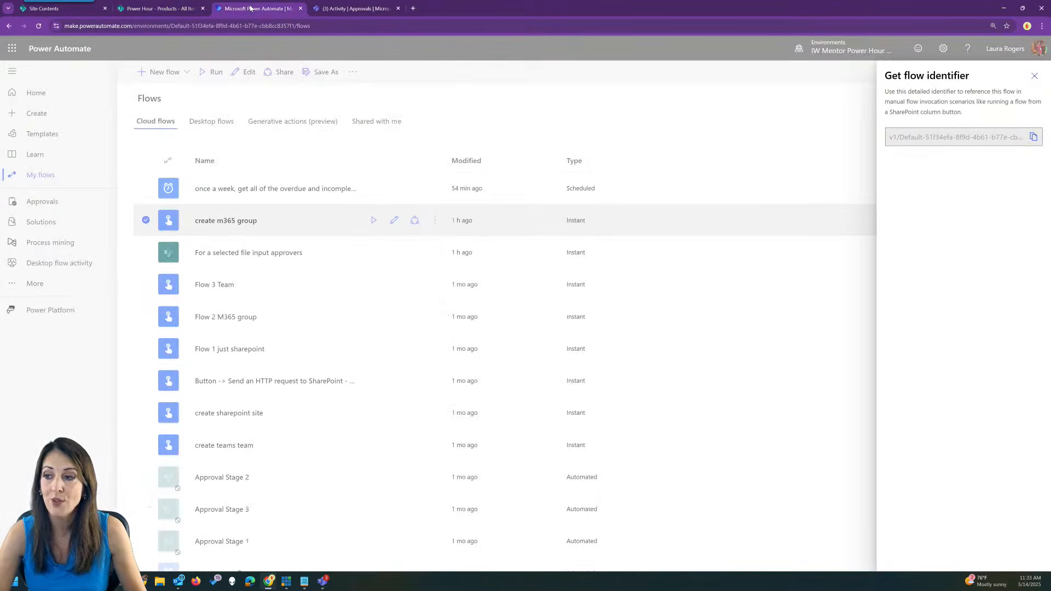
Open the weekly overdue-tasks notification flow in the editor.
left_click(1035, 76)
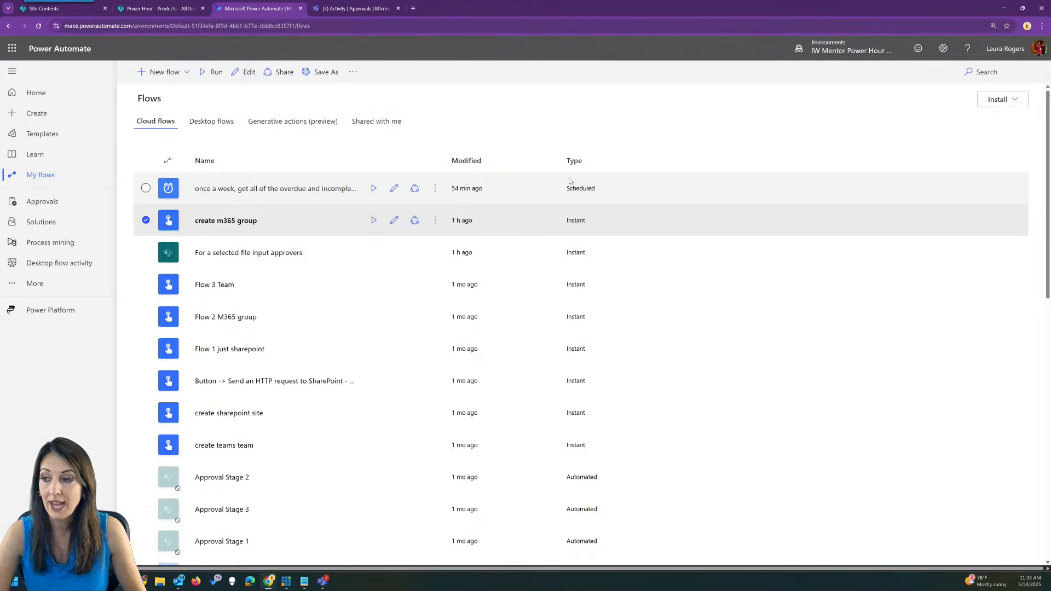
left_click(628, 190)
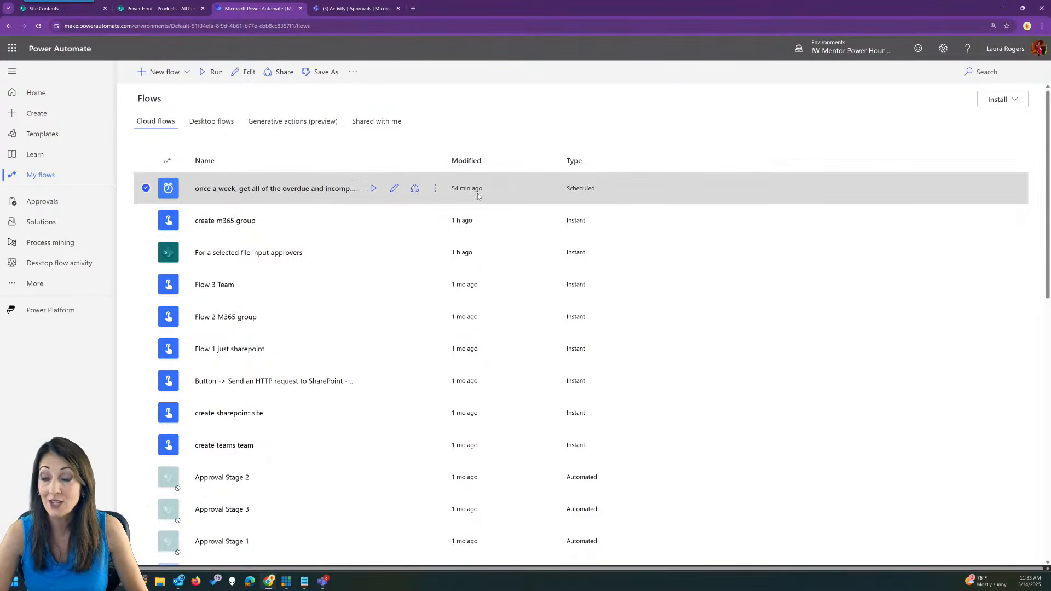
left_click(434, 189)
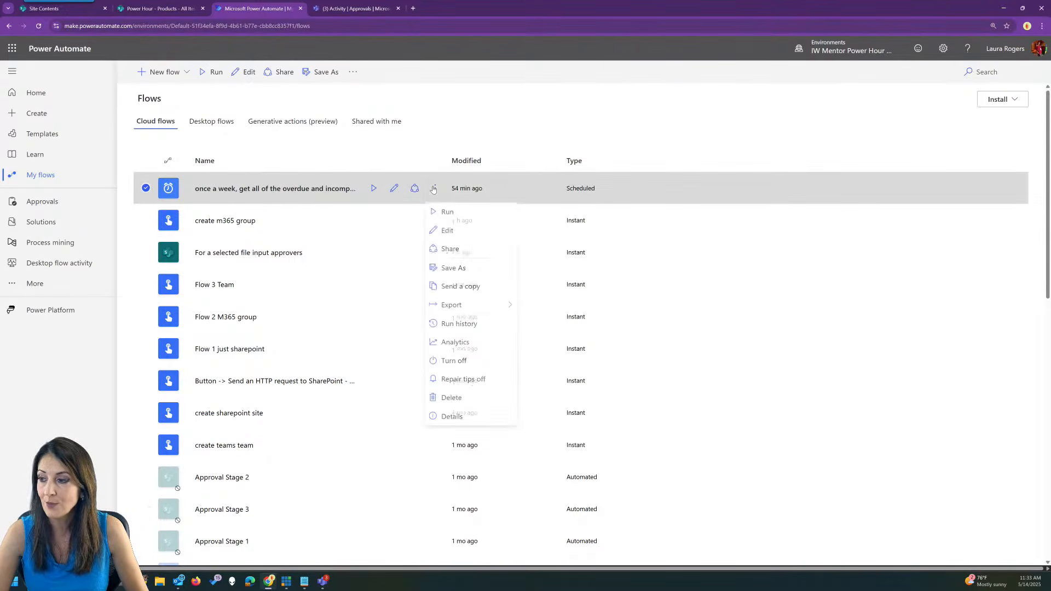
mouse_move(457, 308)
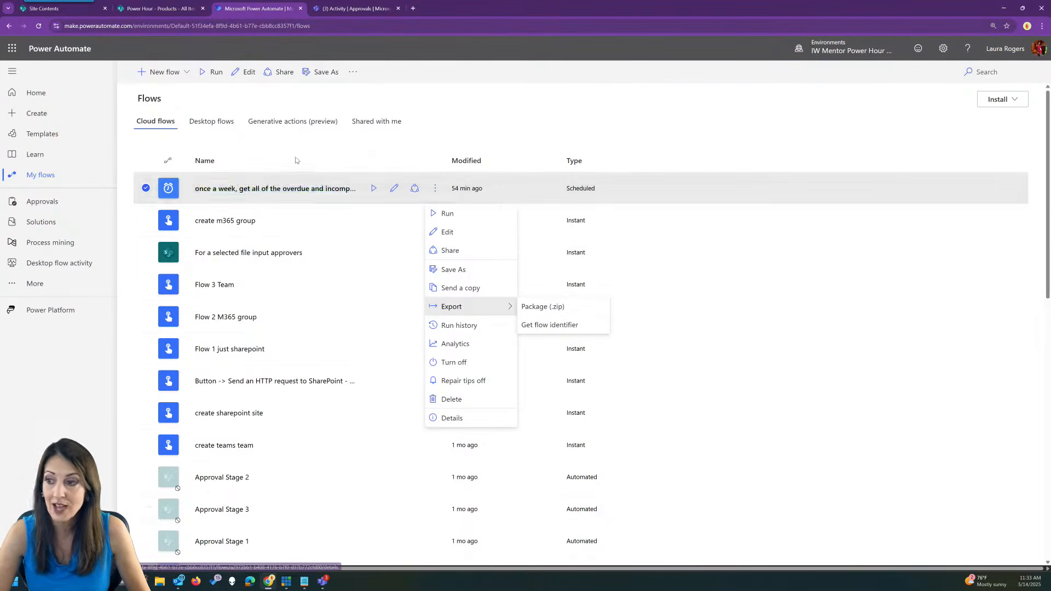
left_click(393, 191)
left_click(392, 191)
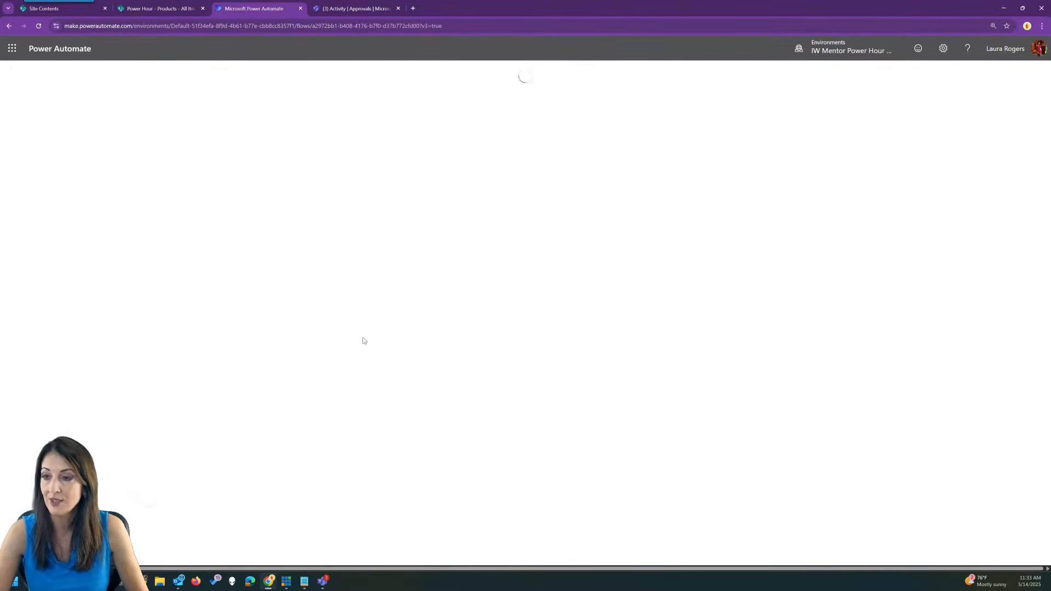
Load the Get items Human Resources site address in a new tab and review the Send an email loop.
left_click(509, 165)
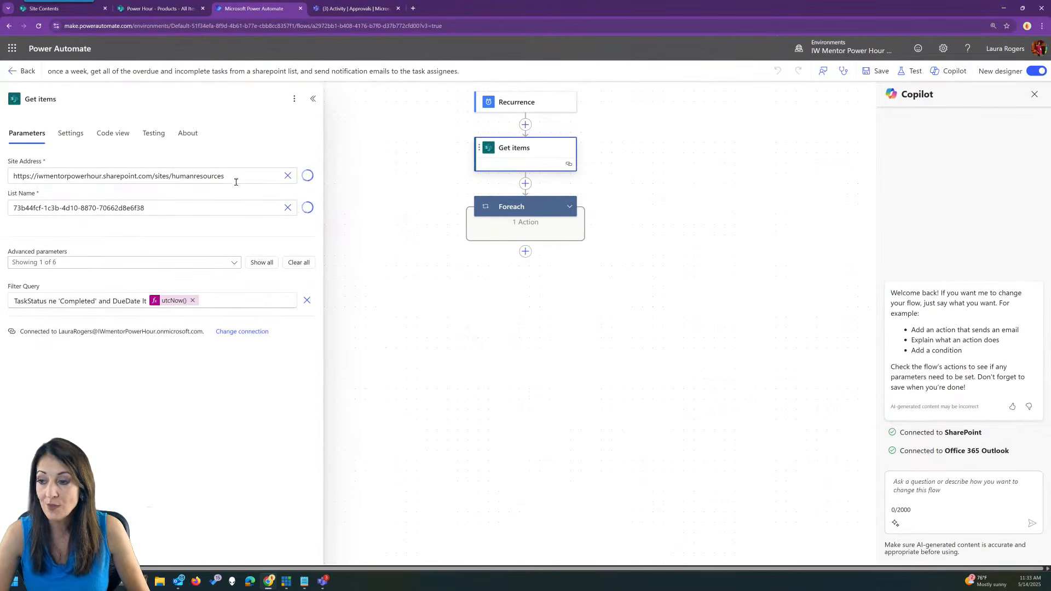
left_click_drag(234, 178, 2, 175)
key("ctrl+c")
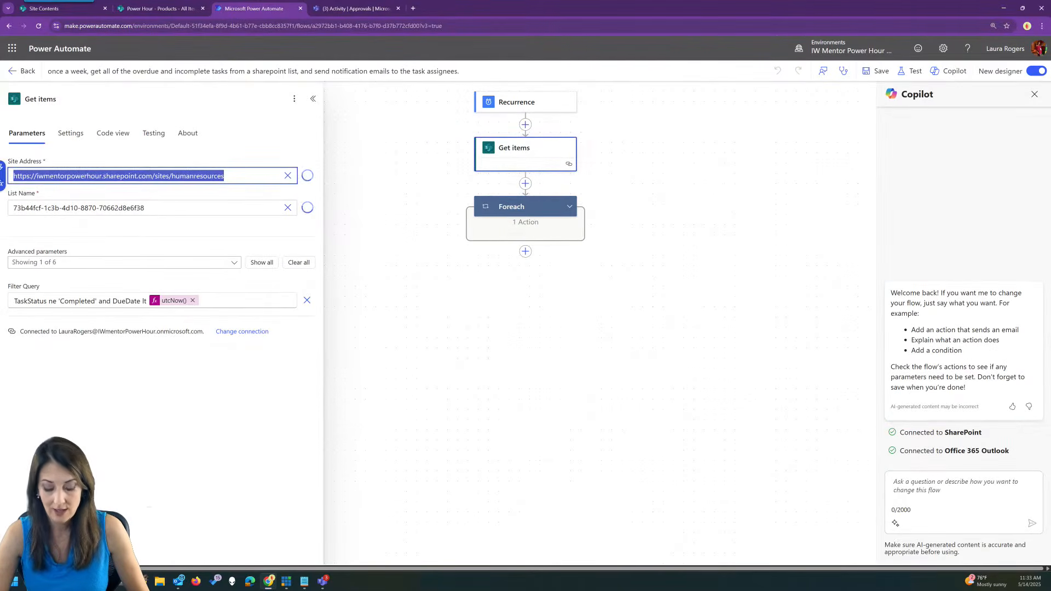
left_click(413, 9)
key("ctrl+v")
key("Return")
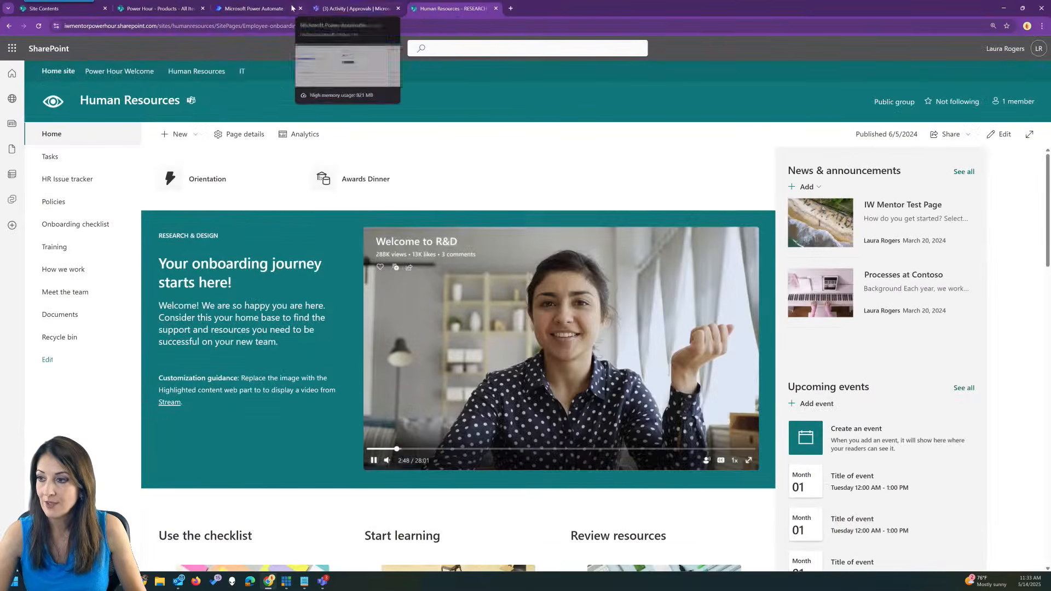
left_click(159, 7)
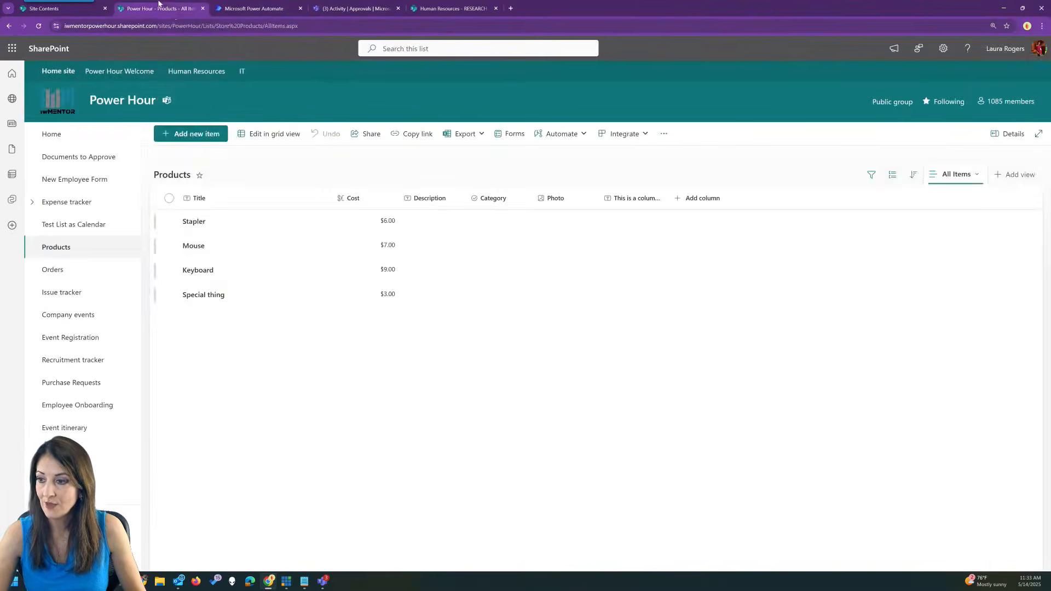
left_click(274, 9)
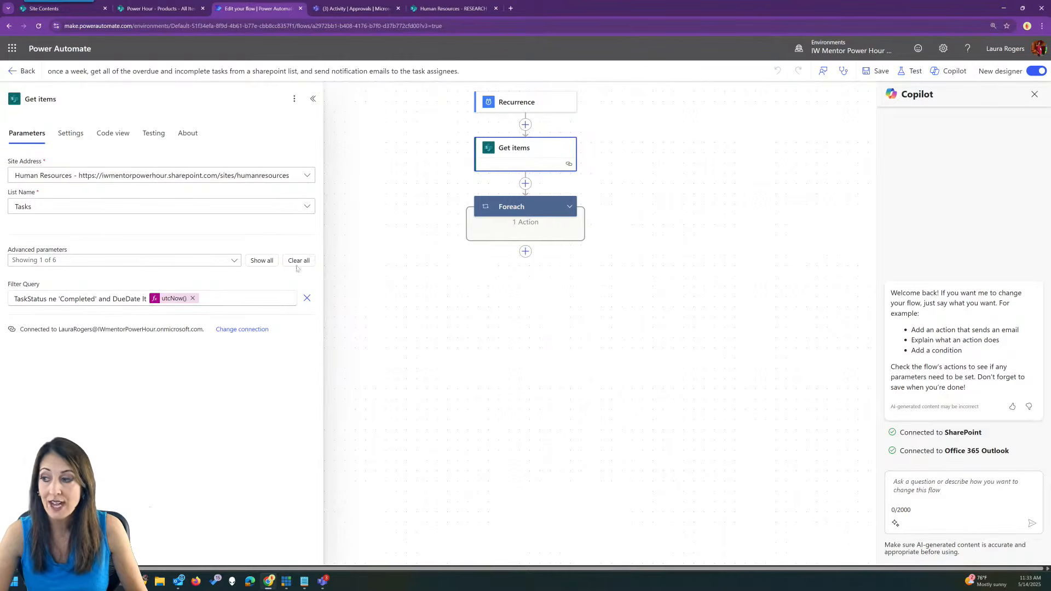
left_click(570, 206)
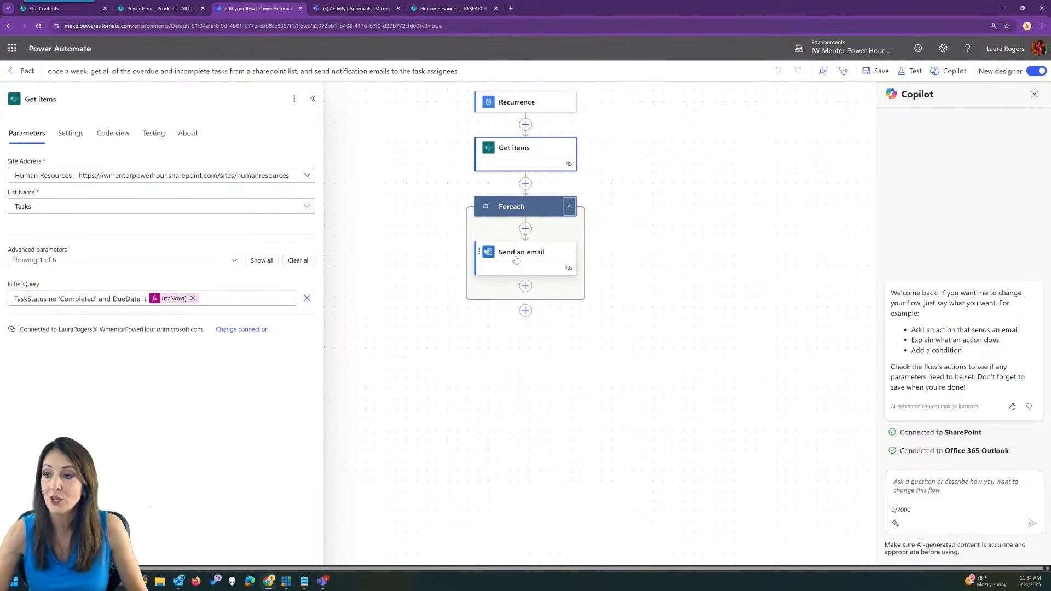
left_click(22, 72)
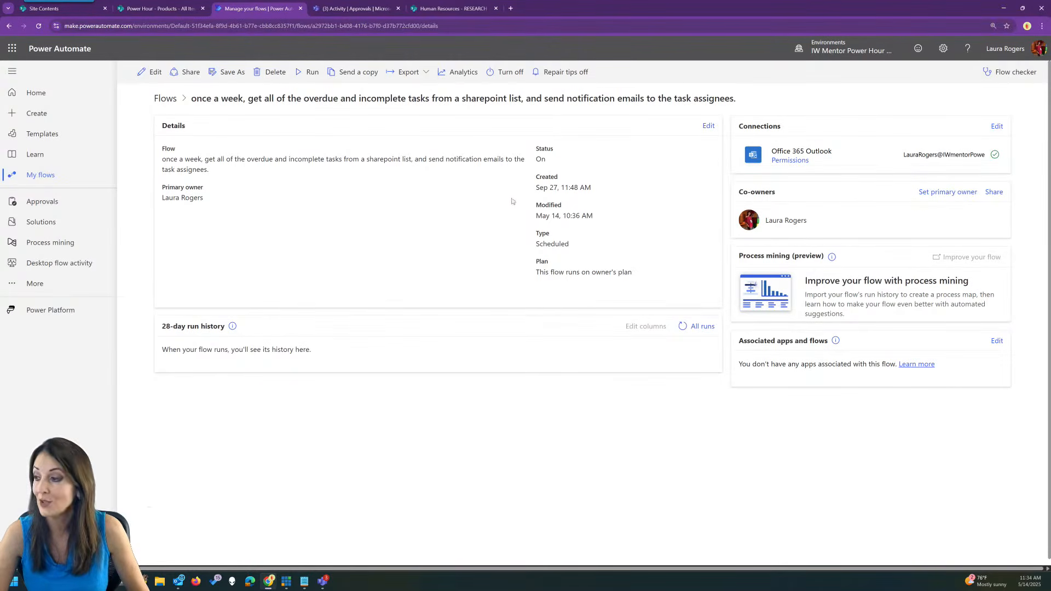
Copy the overdue-tasks flow's identifier from the Flows list and switch to the Human Resources site.
left_click(165, 98)
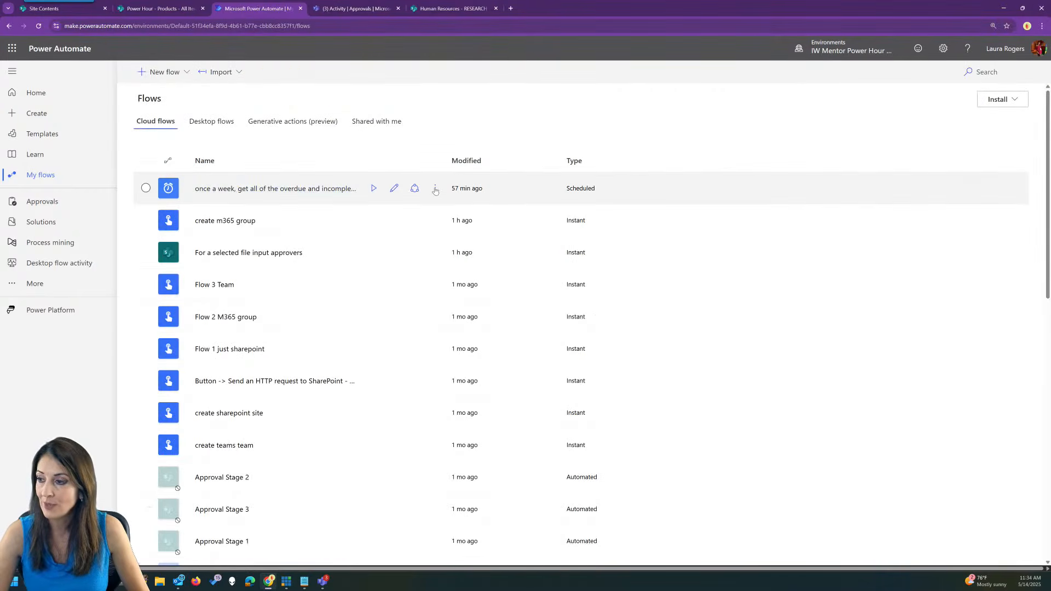
left_click(436, 189)
mouse_move(517, 311)
left_click(551, 325)
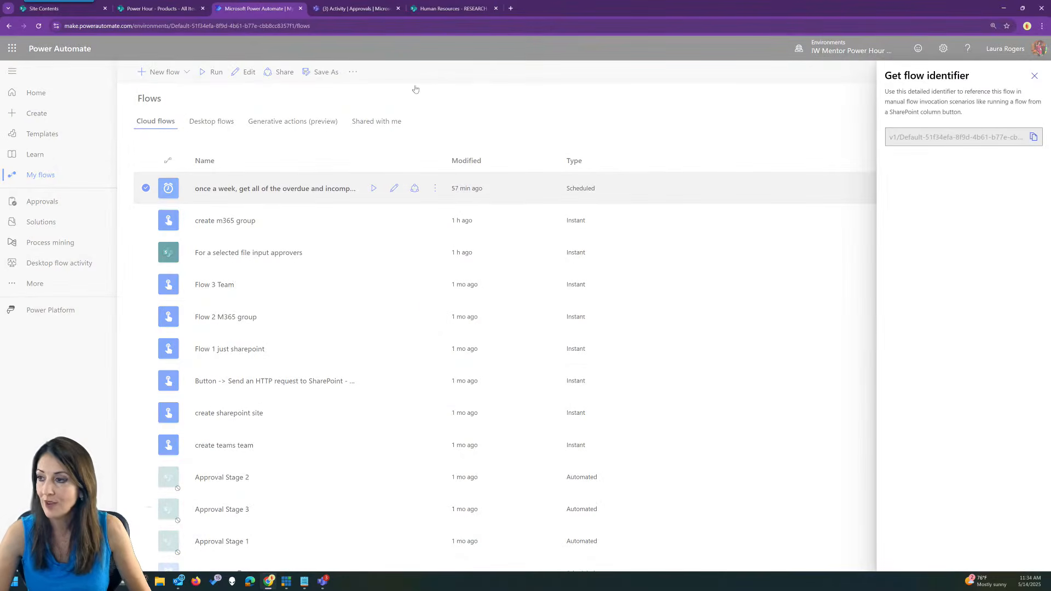
left_click(1034, 137)
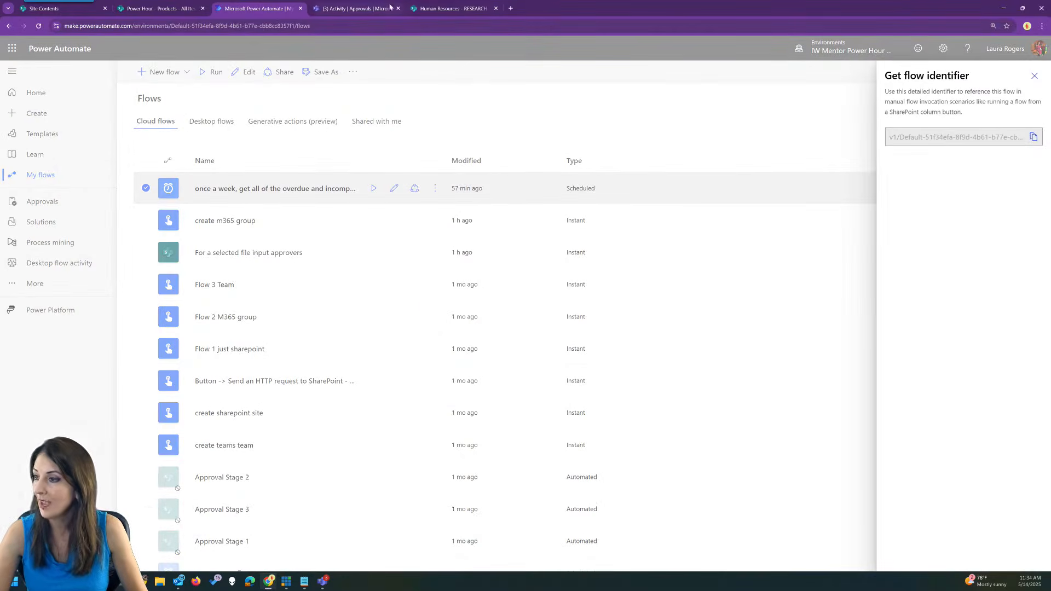
left_click(440, 9)
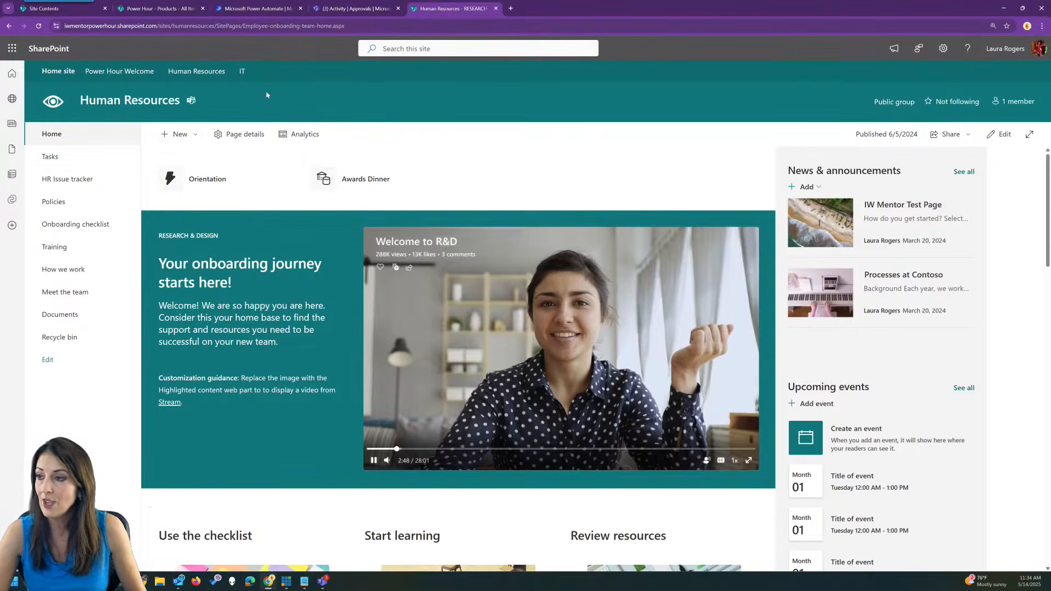
On the Tasks list, start a new Execute a flow quick step for the current list.
left_click(50, 157)
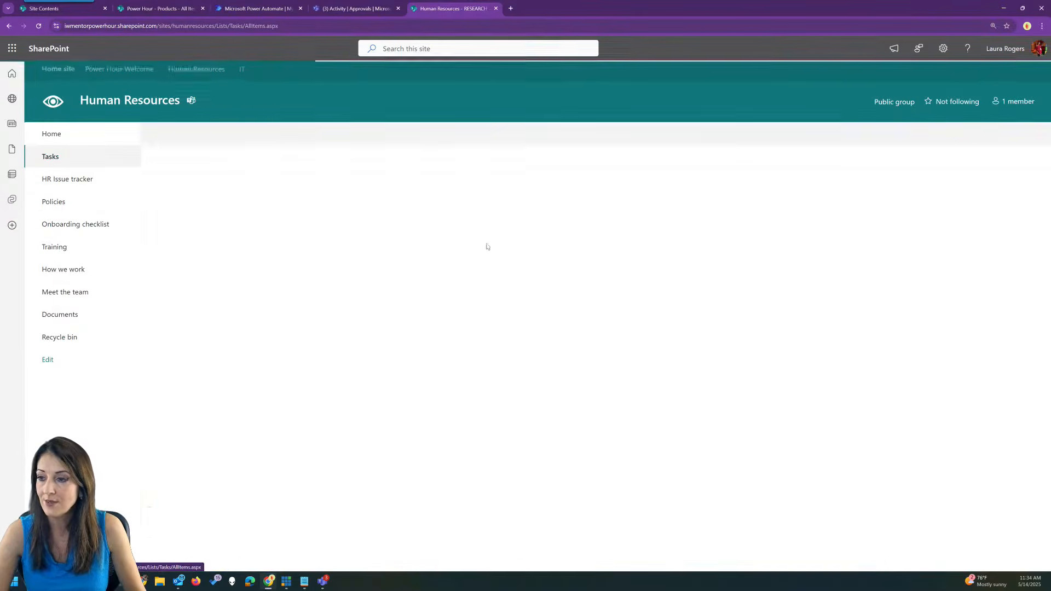
left_click(566, 134)
mouse_move(564, 192)
left_click(638, 191)
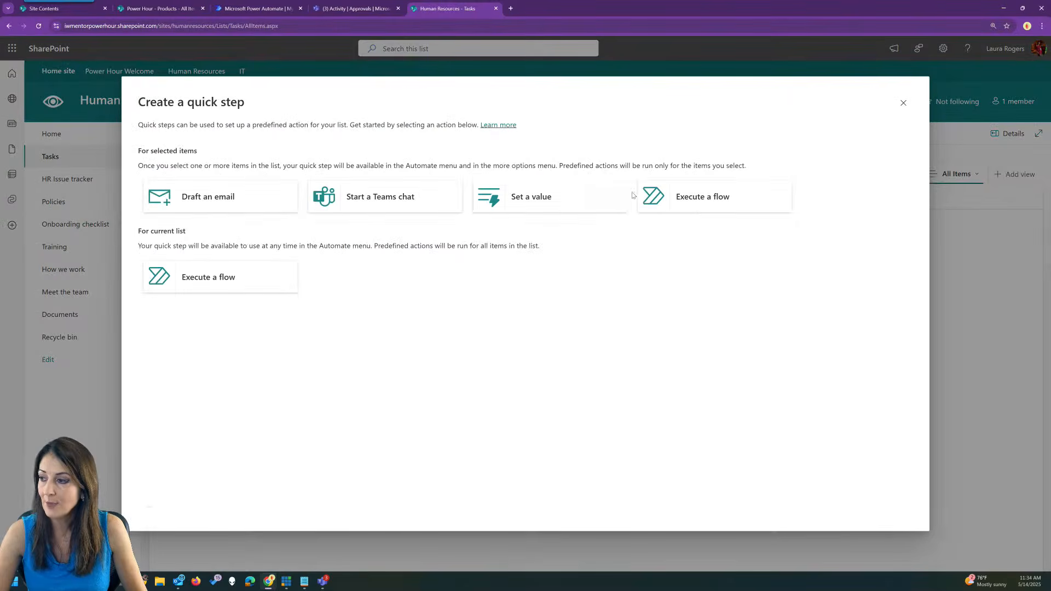
left_click(209, 282)
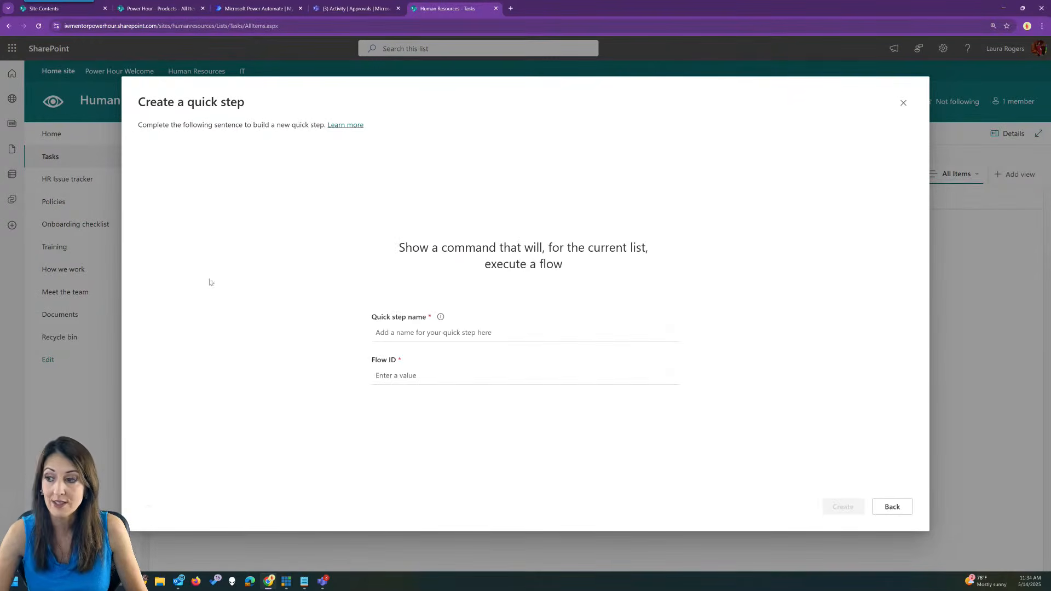
Name it 'Send overdue tasks email', paste the flow ID, and create it.
left_click(405, 331)
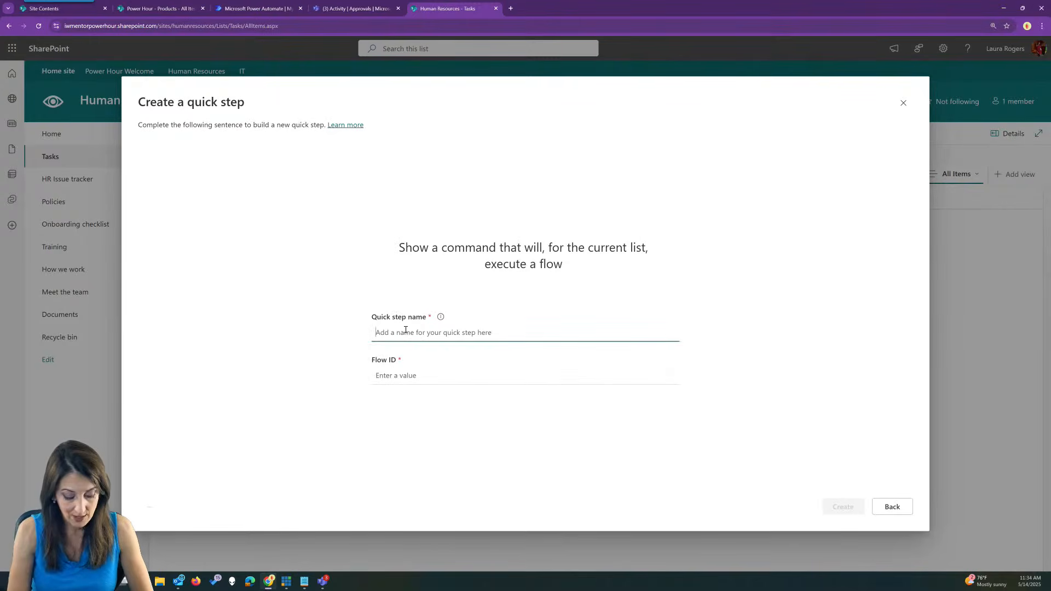
type("Send over")
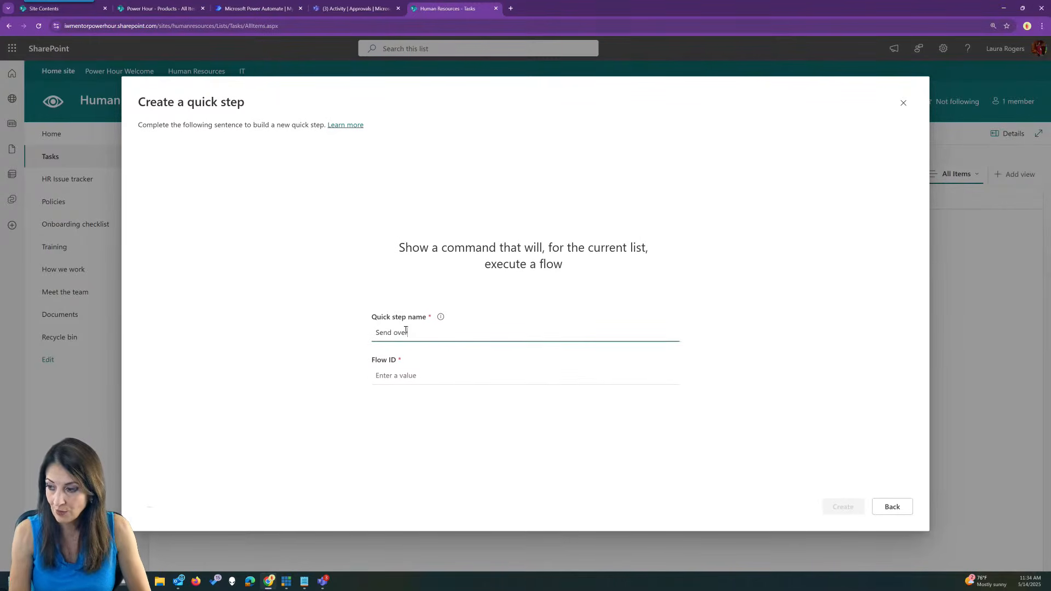
type("due task email")
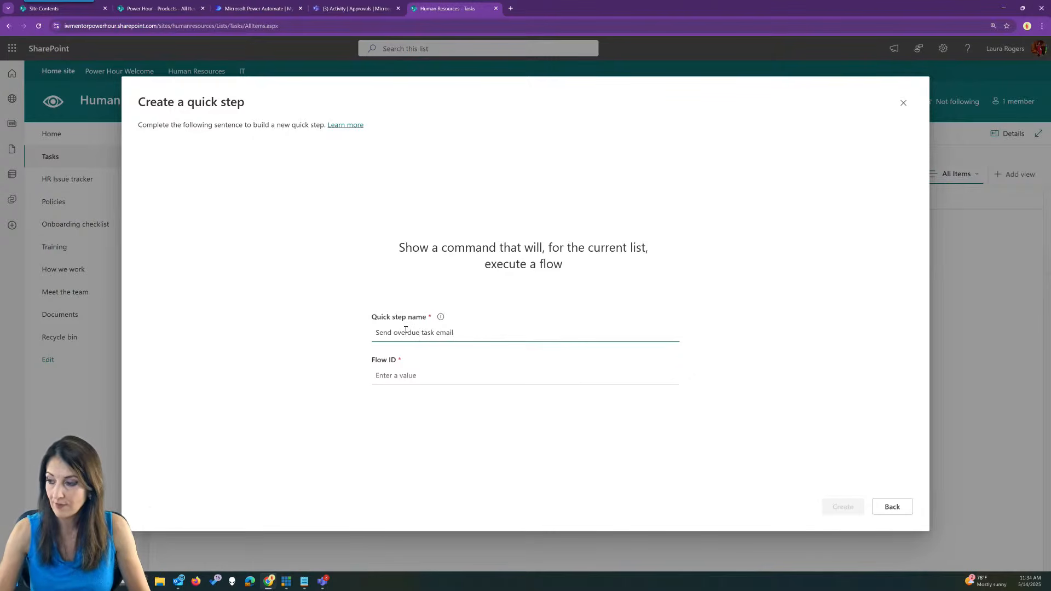
left_click(434, 333)
type("s")
left_click(421, 376)
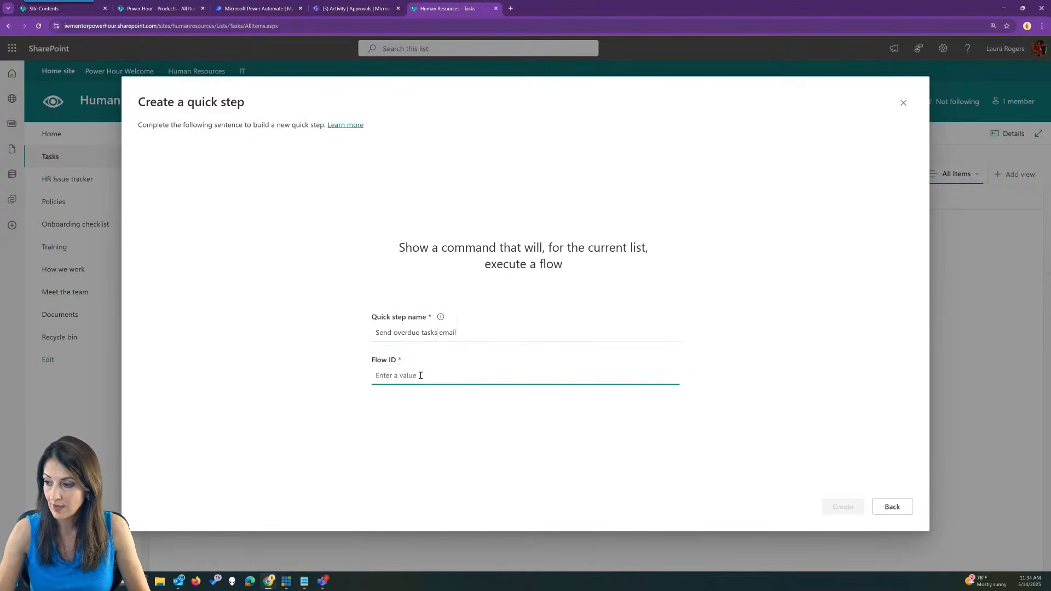
key("ctrl+v")
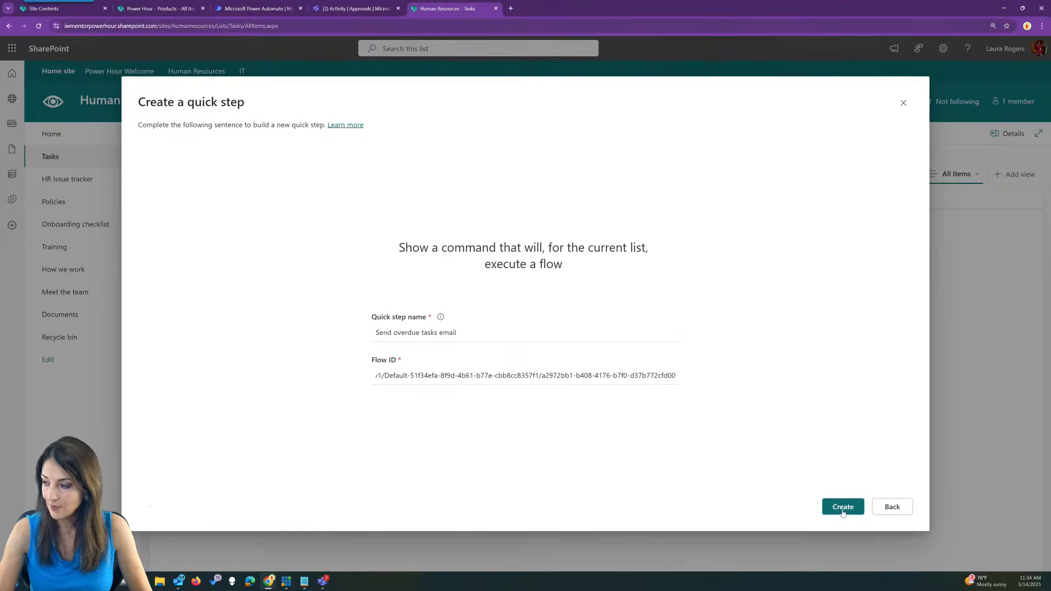
left_click(843, 507)
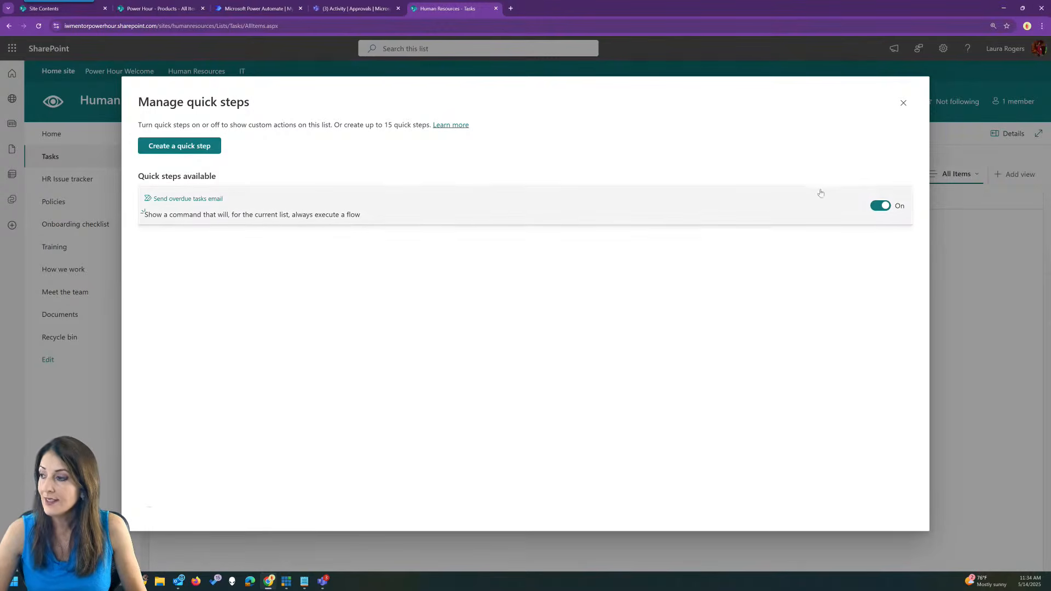
Inspect the Send overdue tasks email quick step's Flow ID, cancel unchanged, and close Manage quick steps.
left_click(217, 199)
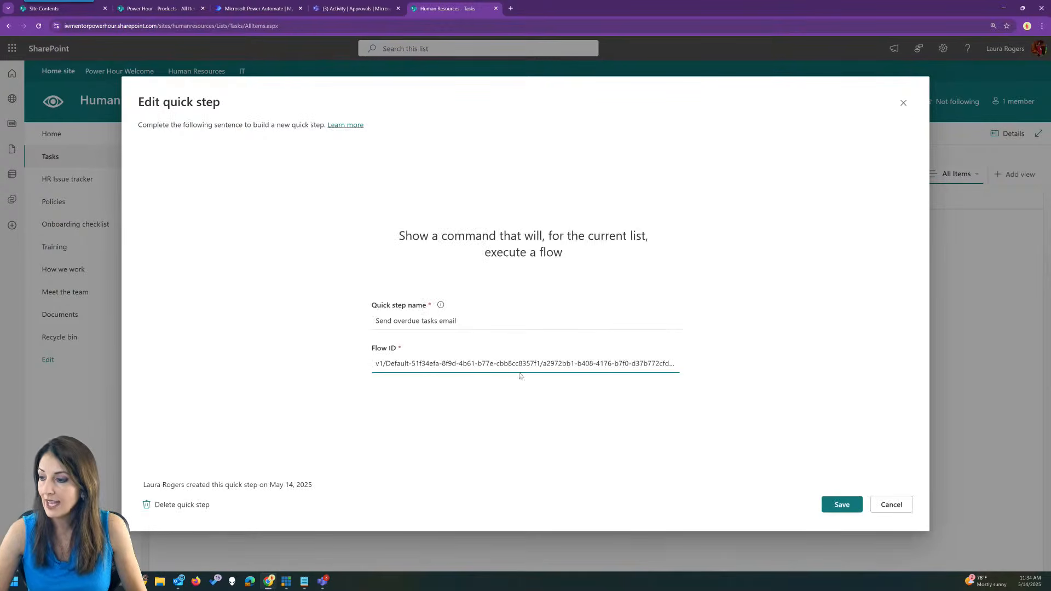
left_click_drag(385, 363, 449, 360)
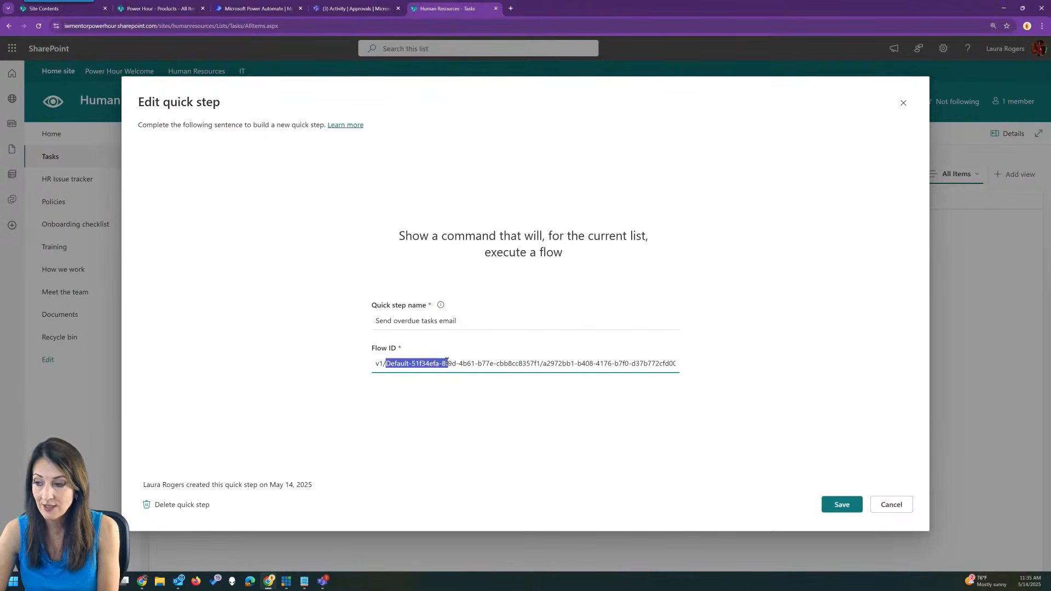
left_click(484, 363)
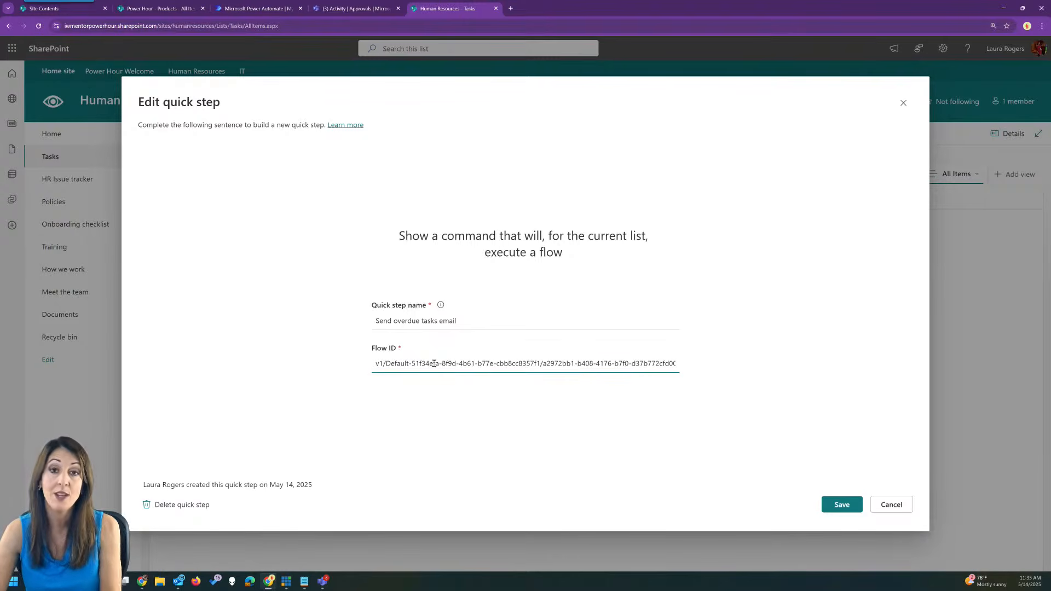
left_click(879, 507)
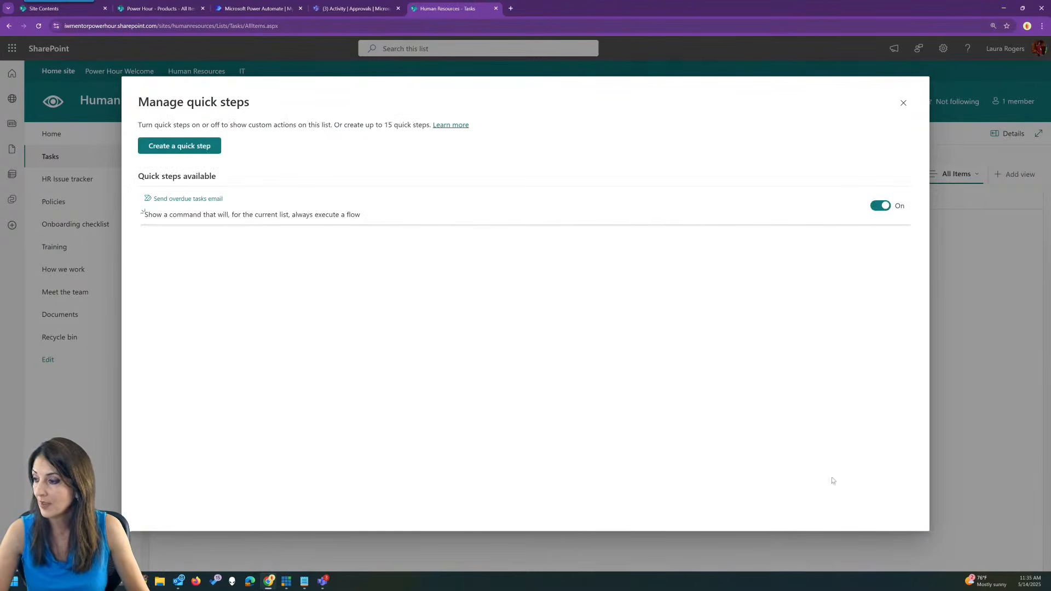
left_click(903, 103)
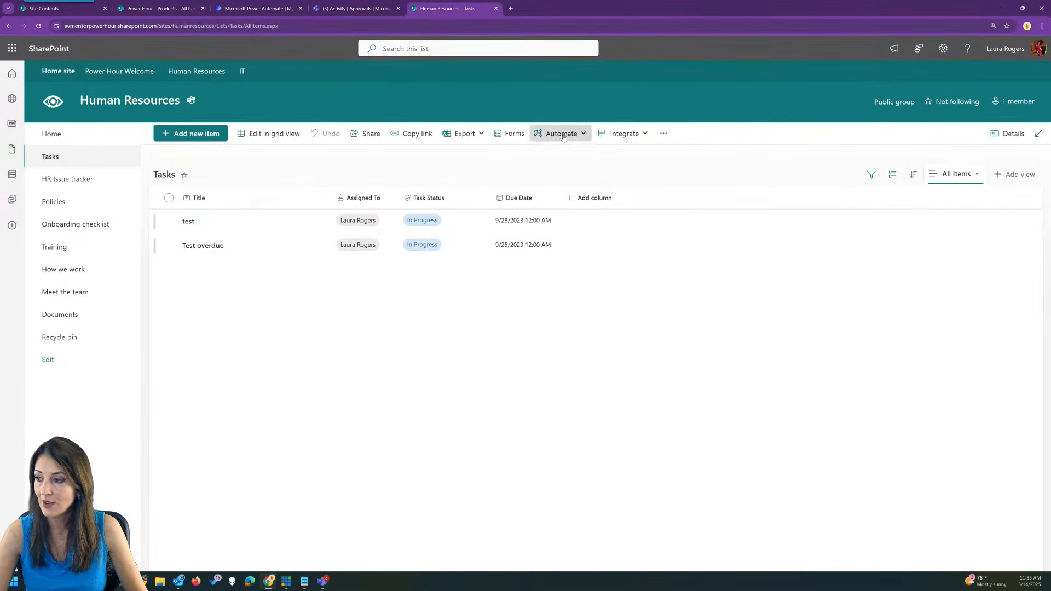
Run Send overdue tasks email from Automate, then go back to the Power Automate tab.
left_click(560, 133)
left_click(548, 155)
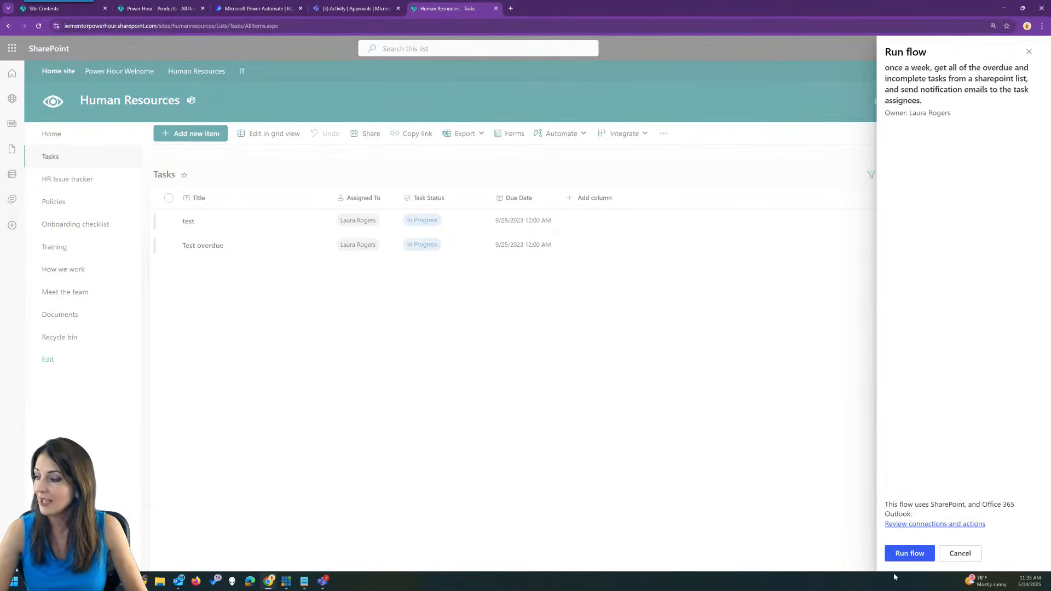
left_click(909, 557)
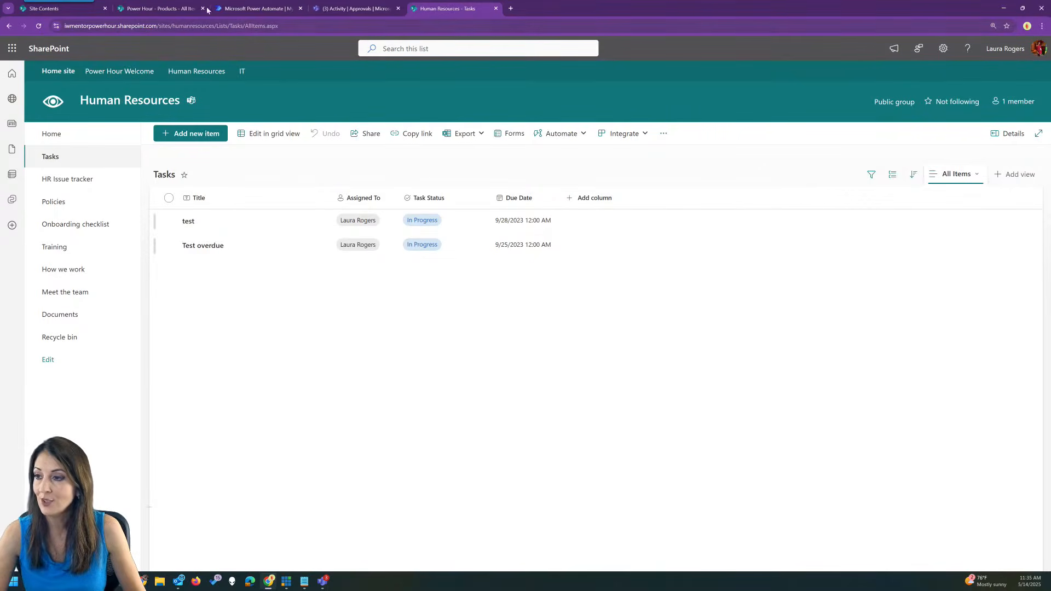
left_click(245, 8)
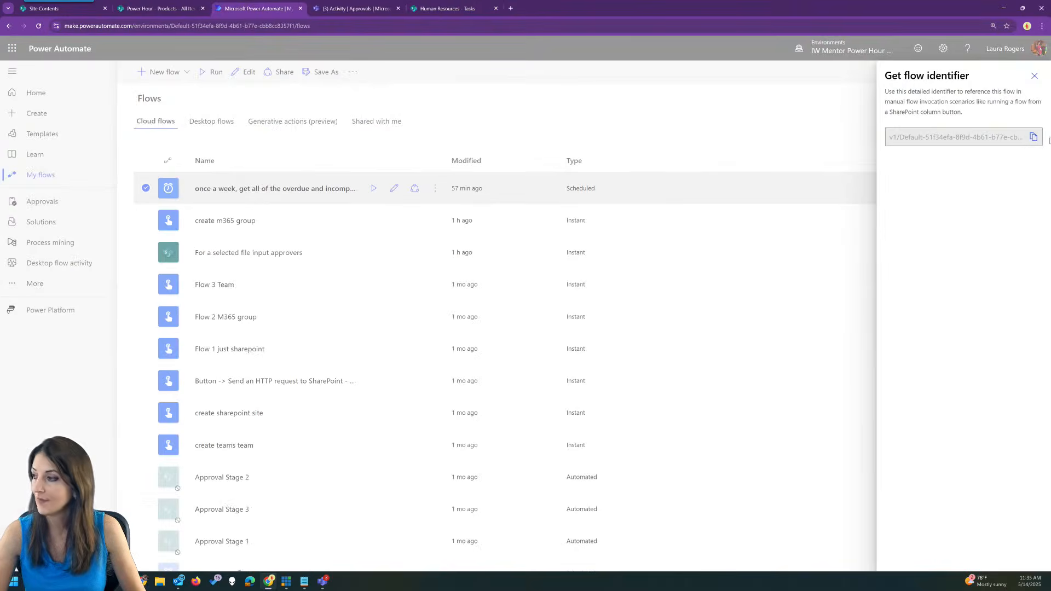
Open the weekly overdue-tasks flow and its failed run from run history.
left_click(1034, 76)
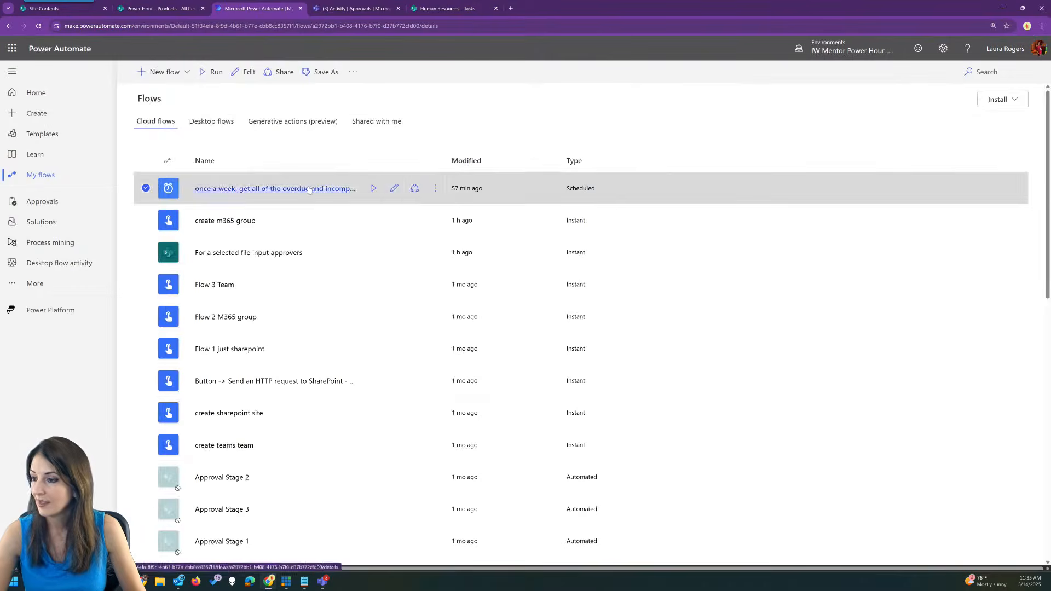
left_click(328, 189)
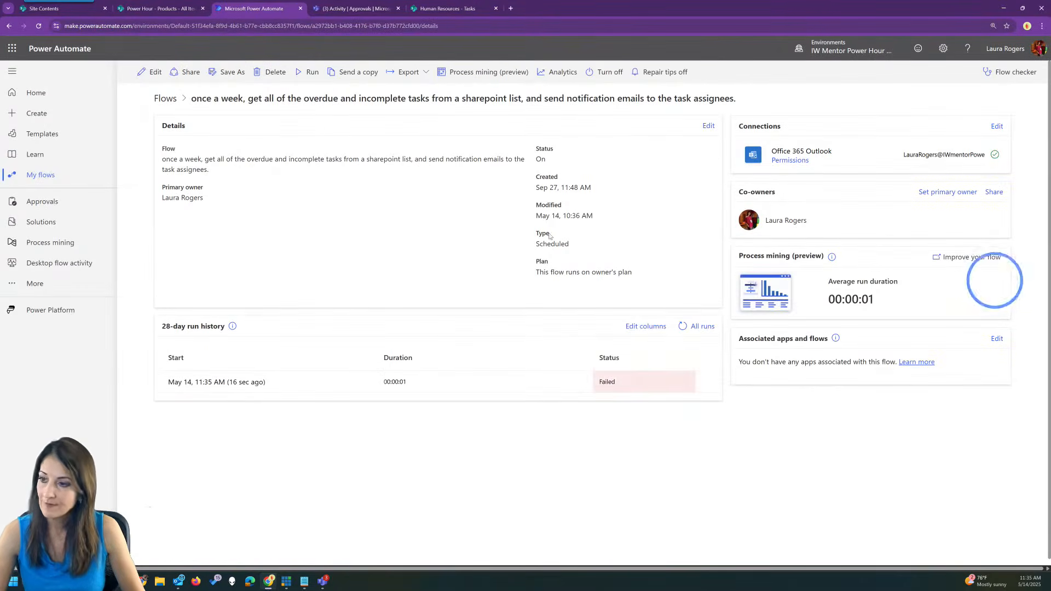
left_click(253, 382)
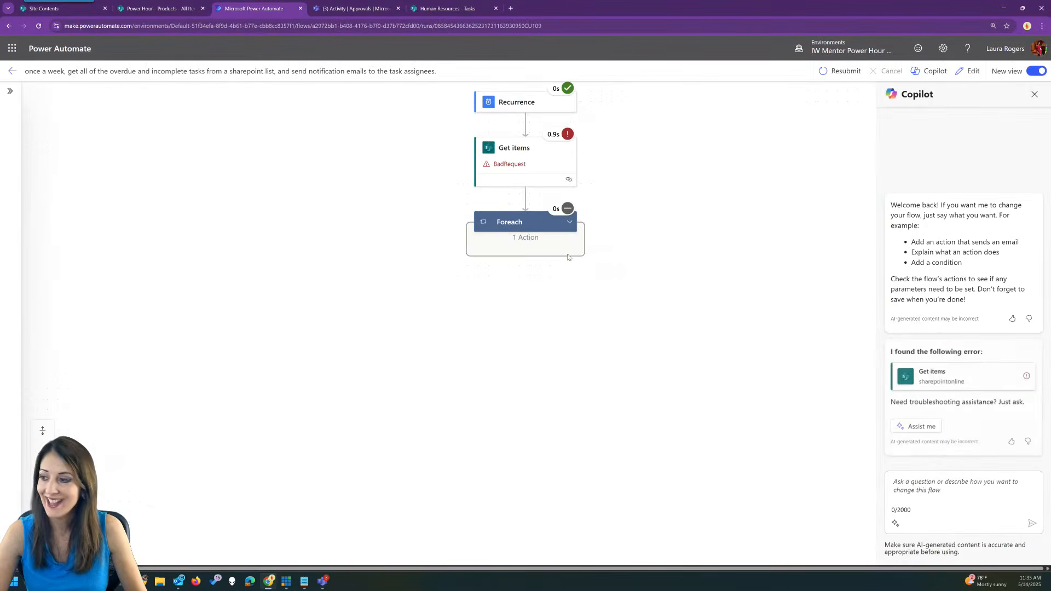
Inspect the Get items error about TaskStatus and DueDate, then return to the flow's details.
left_click(520, 178)
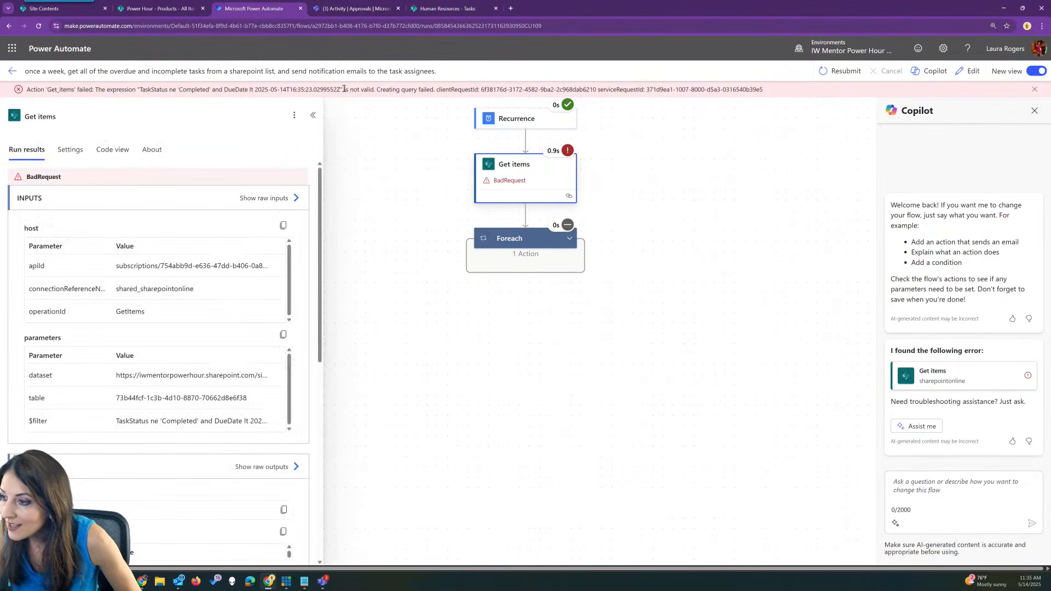
left_click_drag(141, 89, 168, 89)
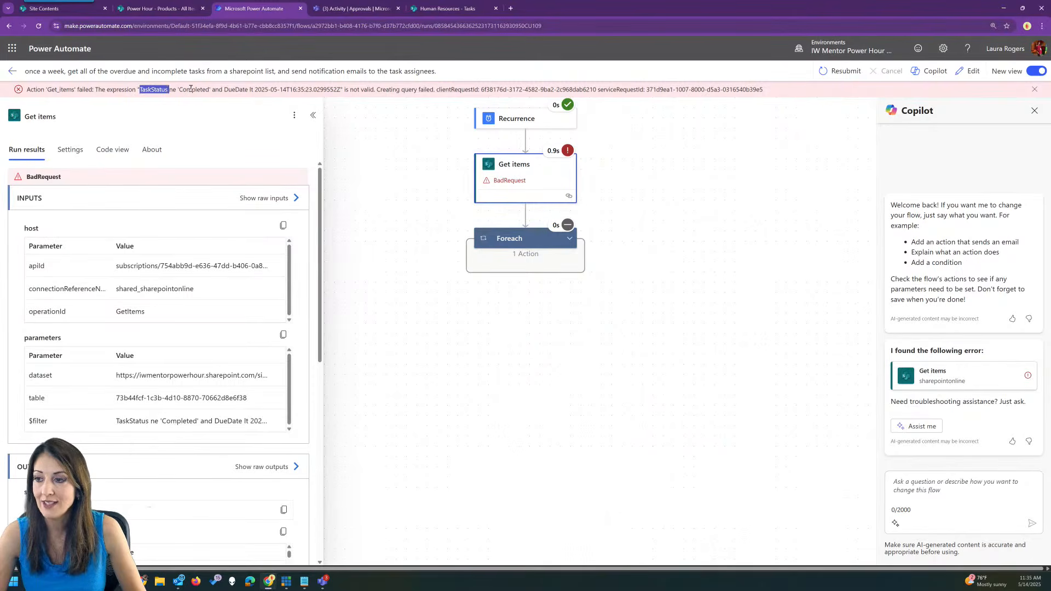
left_click_drag(223, 89, 266, 90)
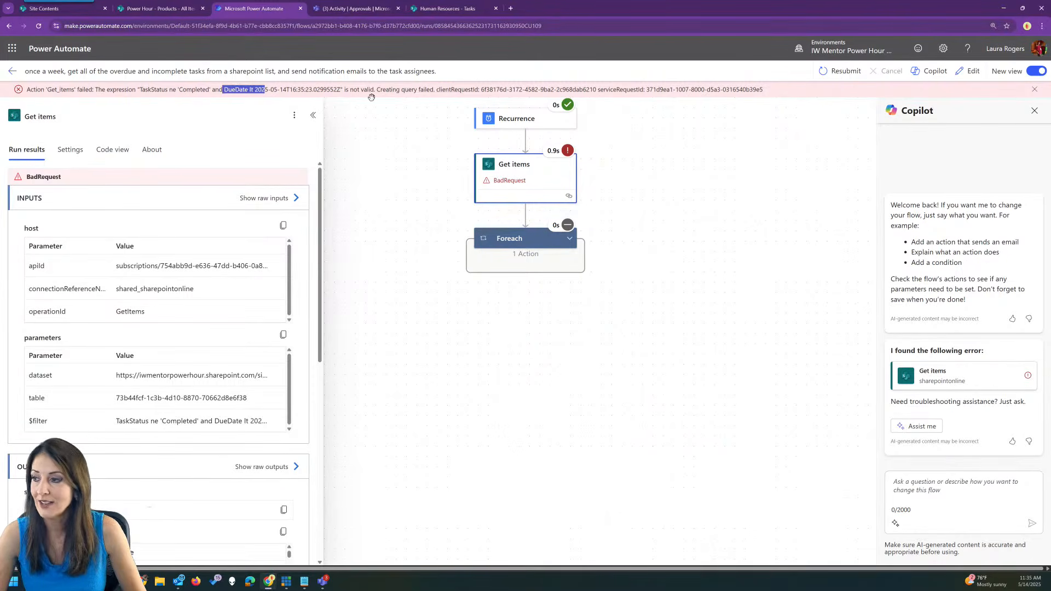
left_click(447, 88)
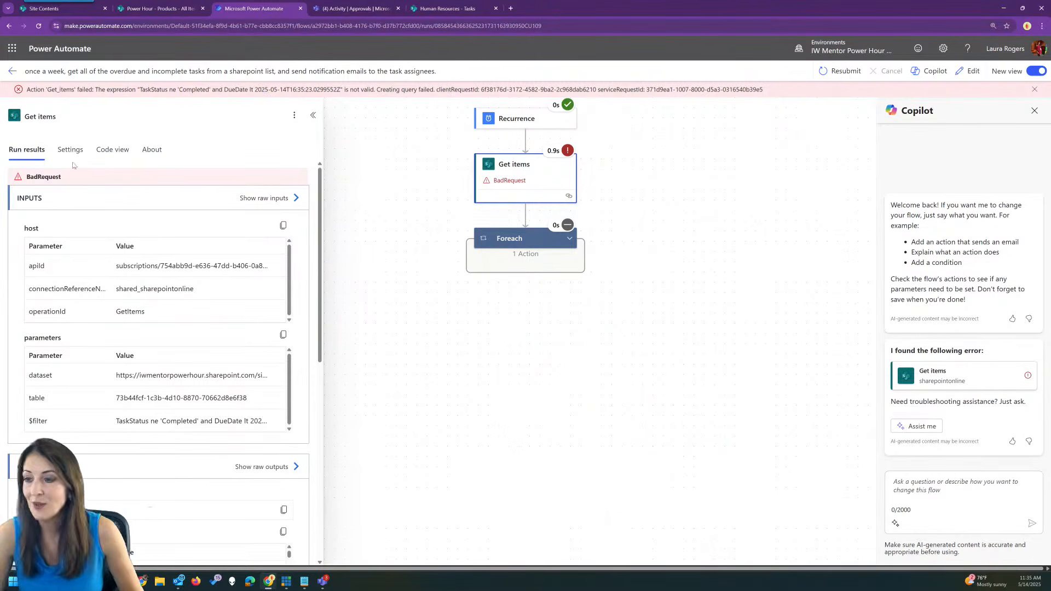
left_click(12, 71)
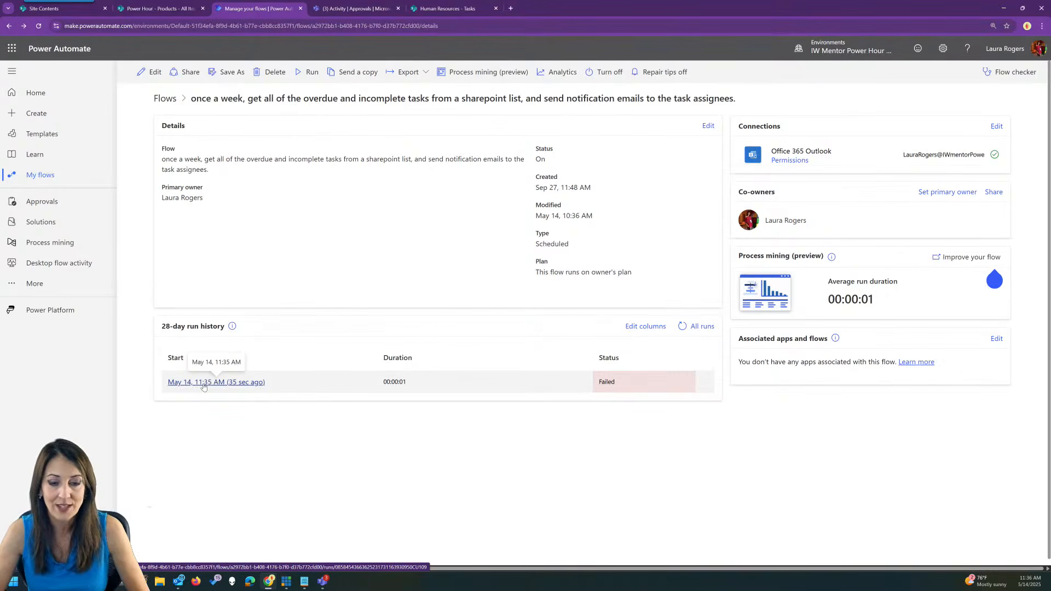
Open the 'For a selected file input approvers' flow in the designer from My flows.
left_click(164, 99)
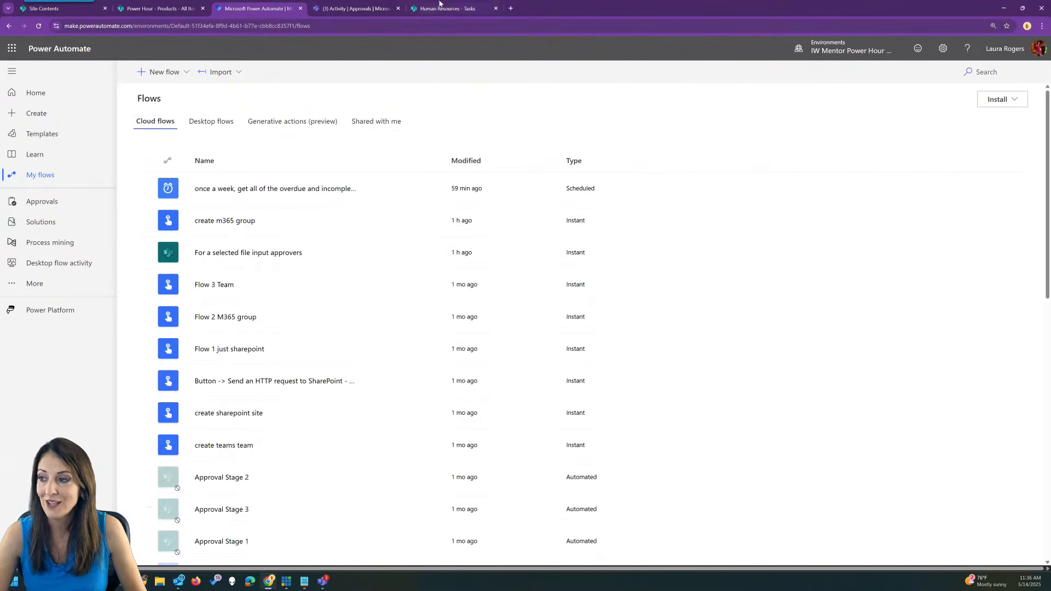
left_click(344, 252)
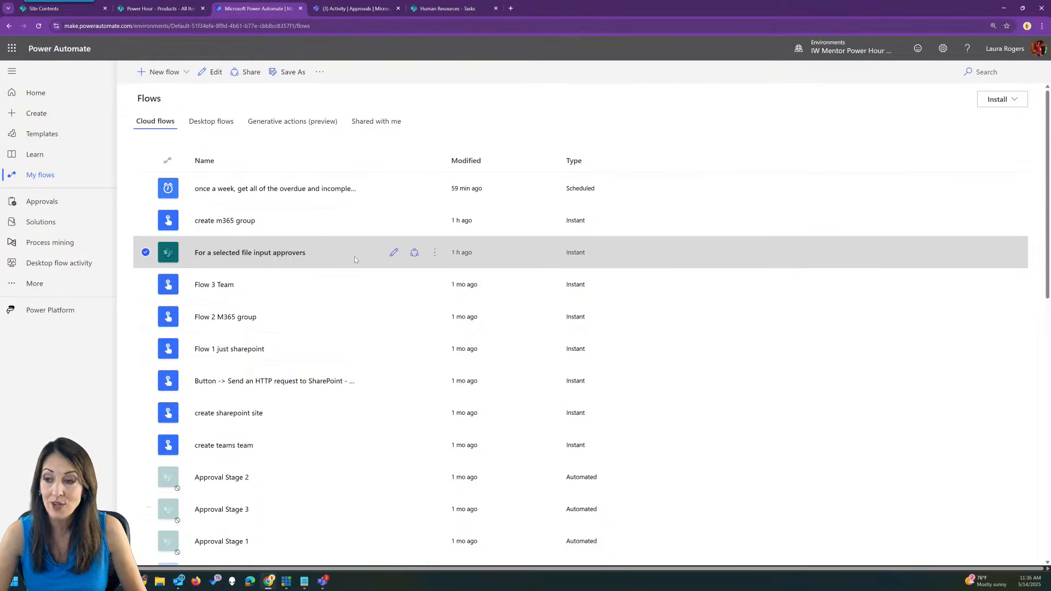
left_click(395, 253)
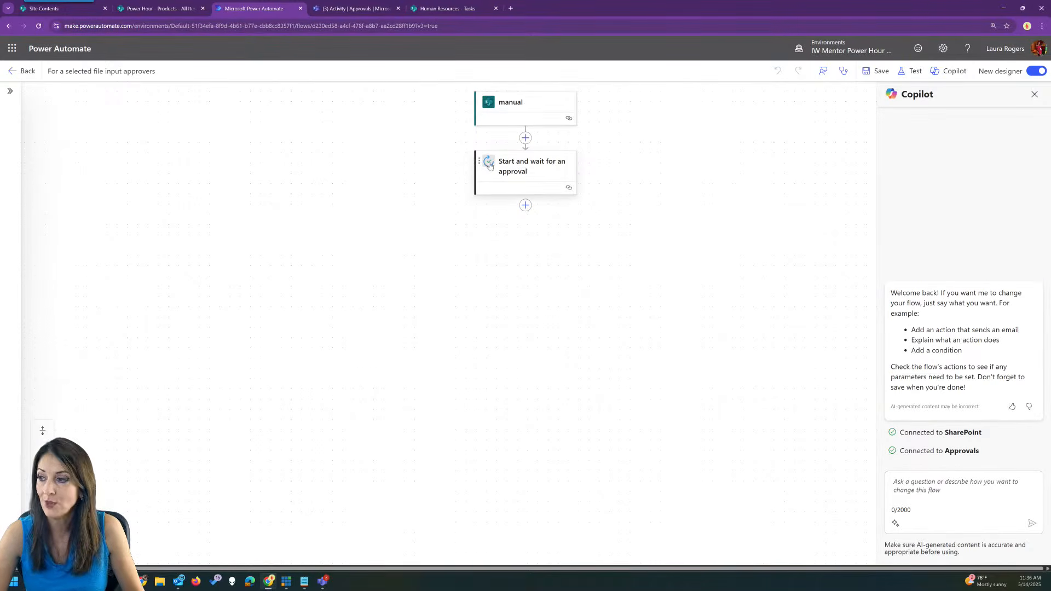
Review the approval step's parameters and the manual trigger's inputs, then go back to details.
left_click(520, 168)
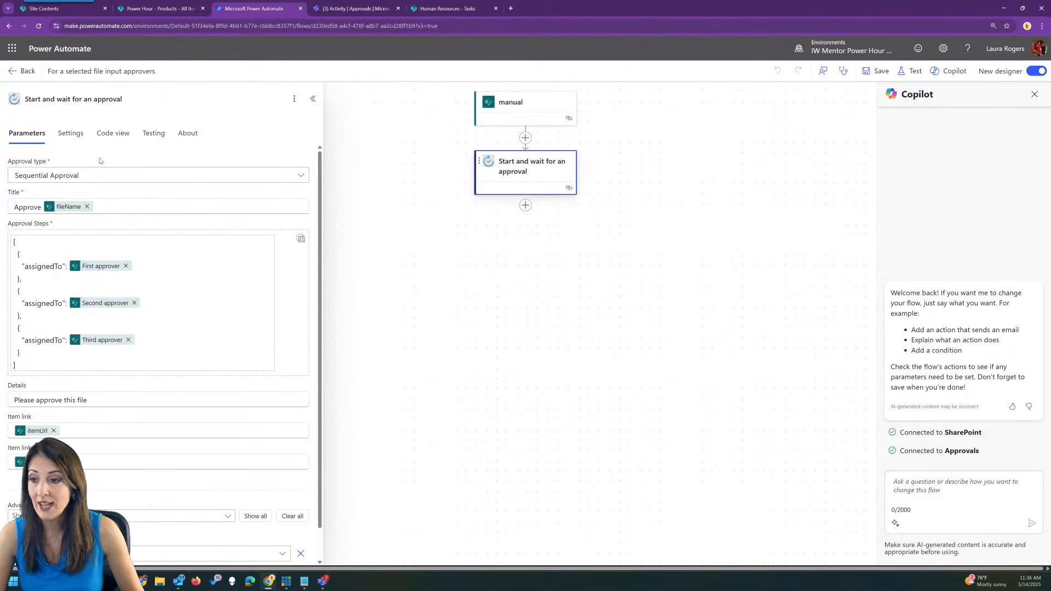
left_click(520, 115)
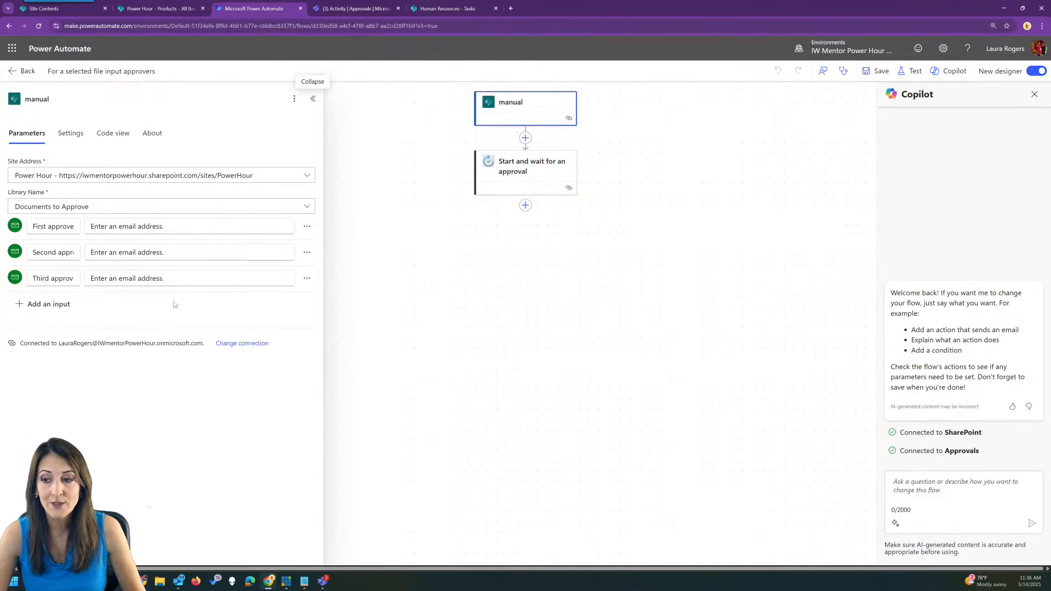
left_click(529, 173)
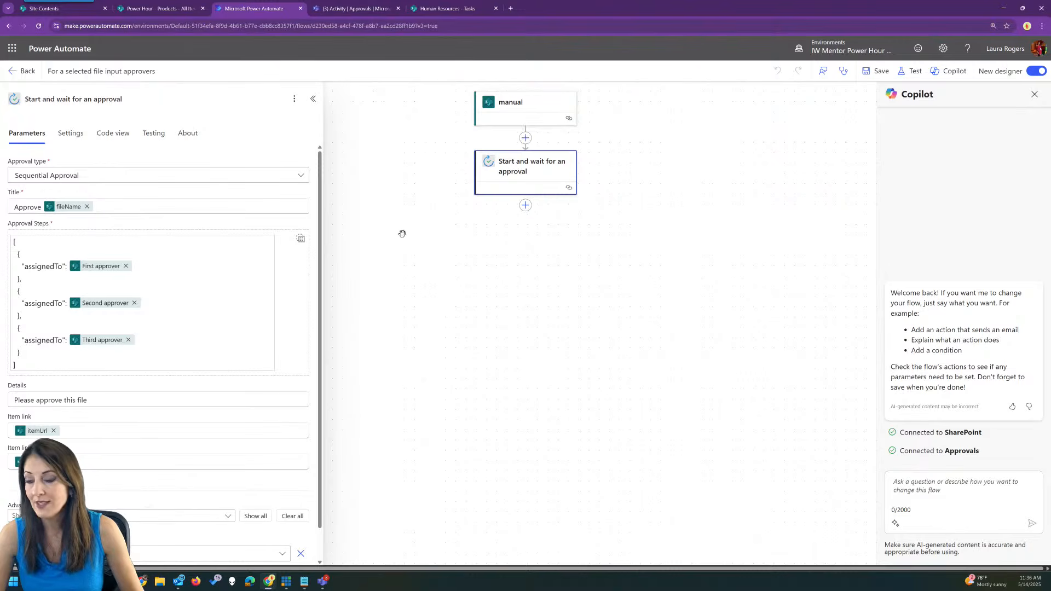
left_click(505, 116)
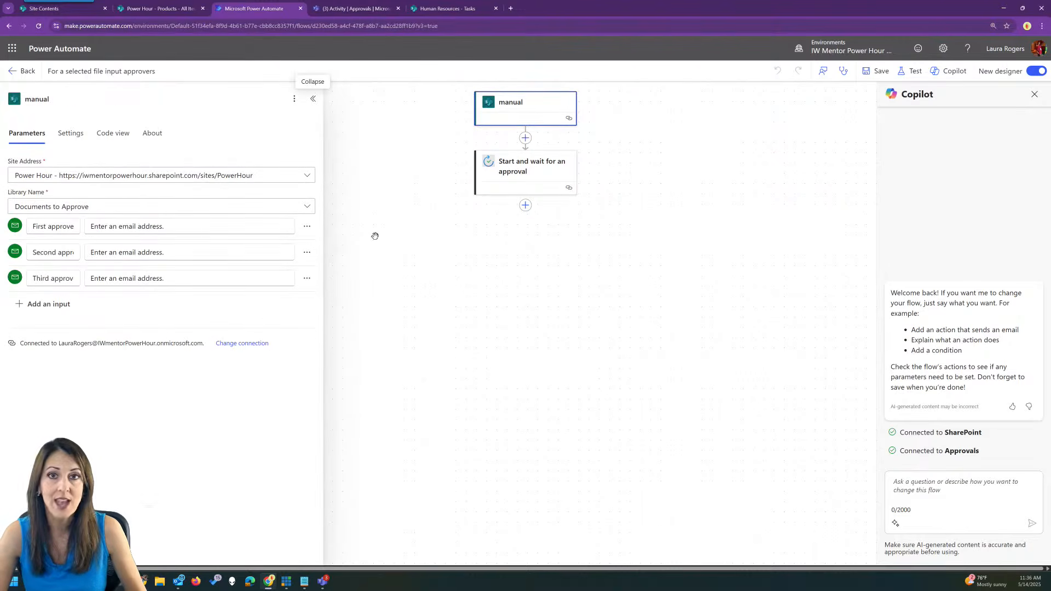
left_click(22, 72)
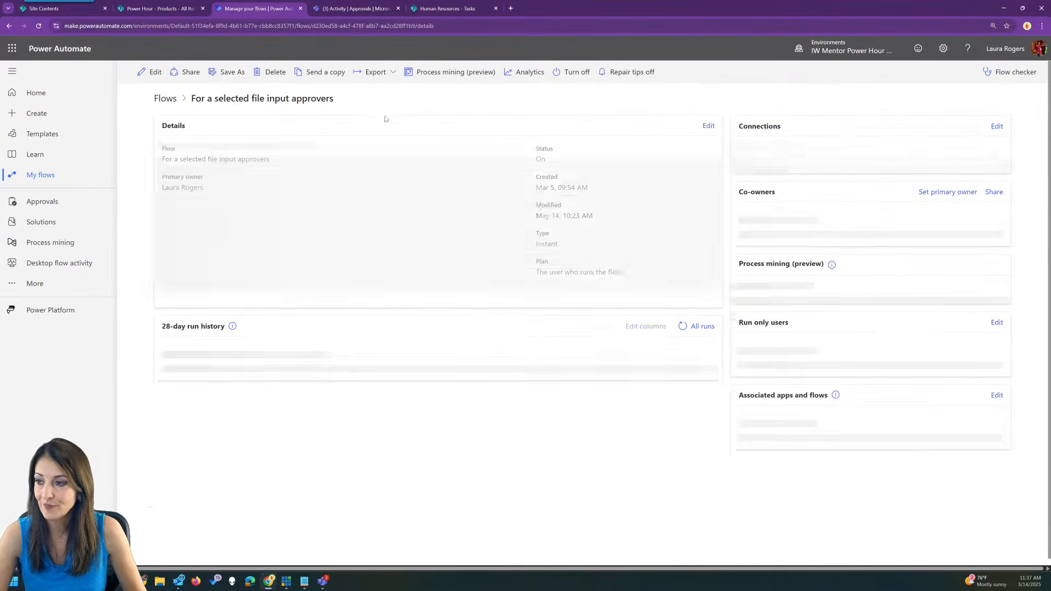
Get the flow identifier for 'For a selected file input approvers', then open SharePoint's Documents to Approve library.
left_click(166, 99)
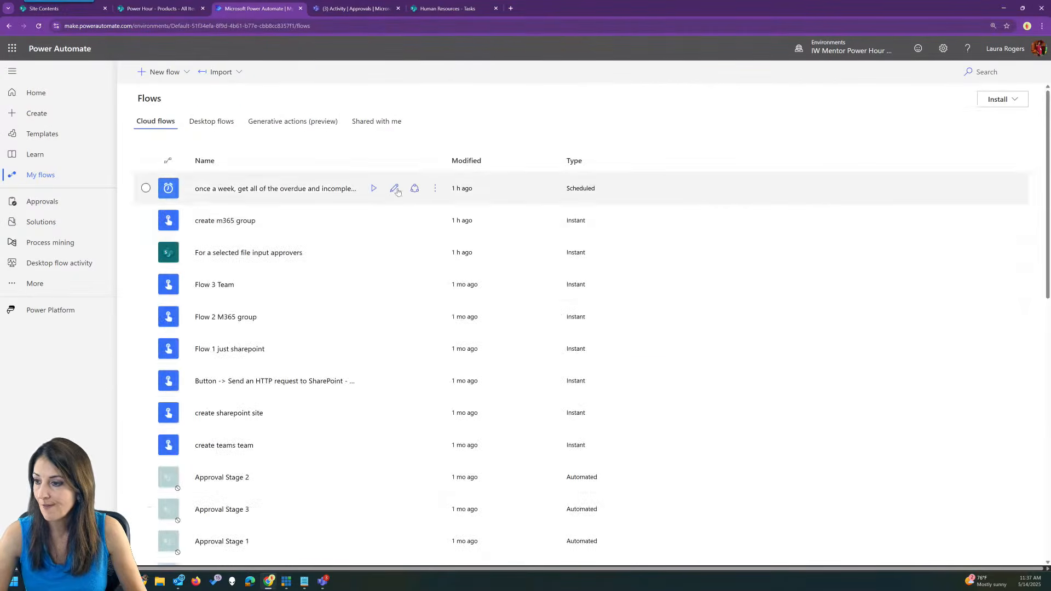
left_click(353, 256)
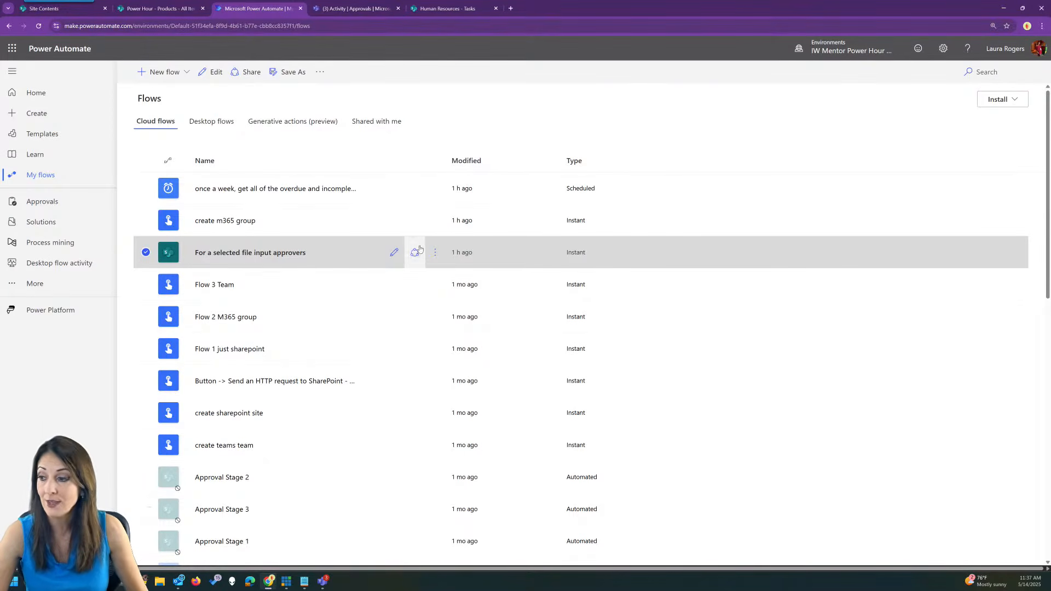
left_click(437, 252)
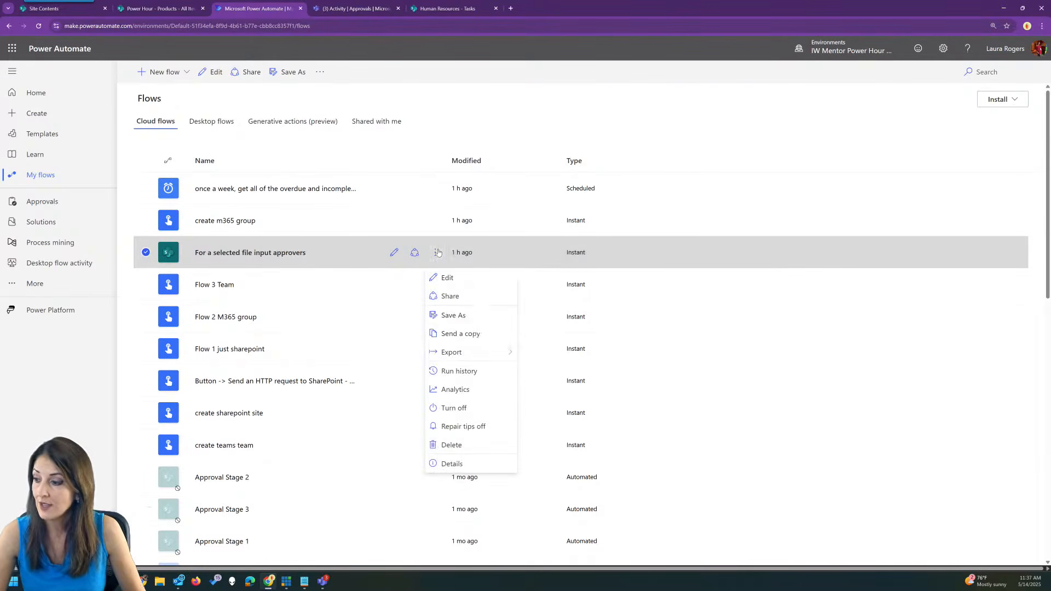
mouse_move(471, 352)
left_click(560, 374)
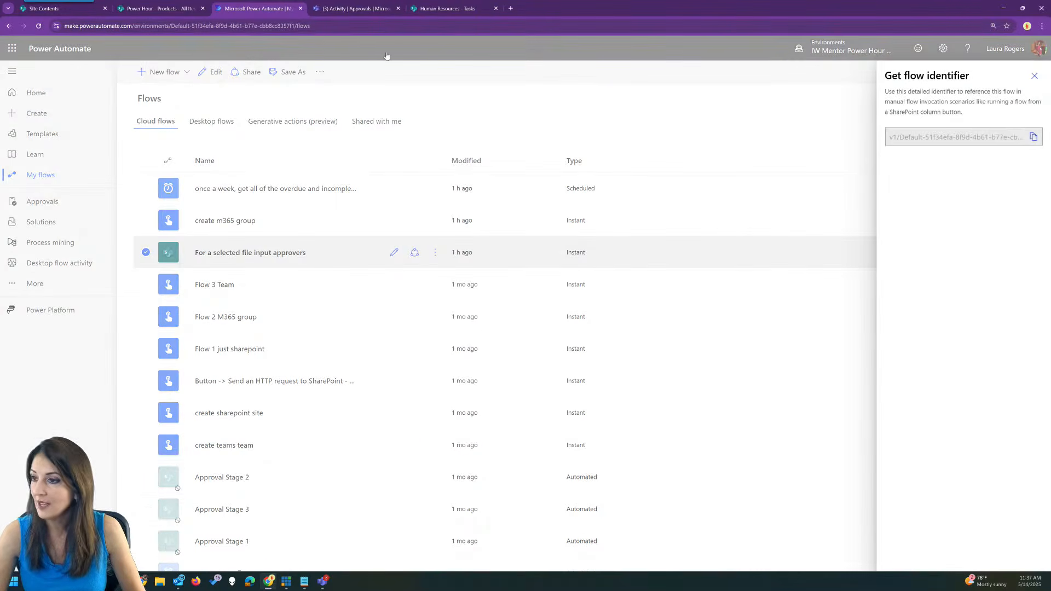
left_click(187, 5)
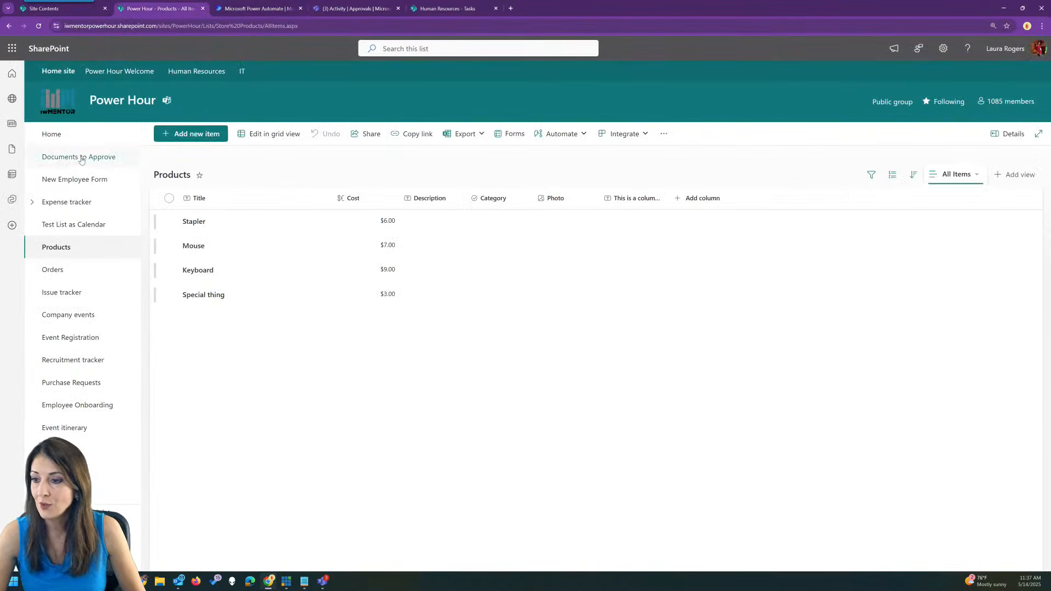
left_click(99, 165)
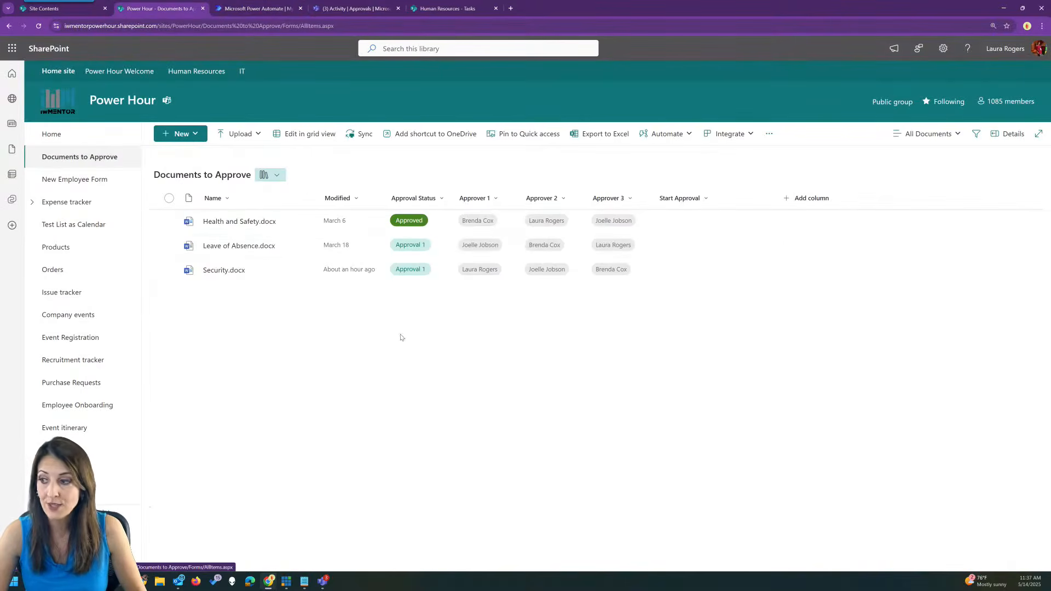
Start a new library quick step that runs a flow.
left_click(665, 134)
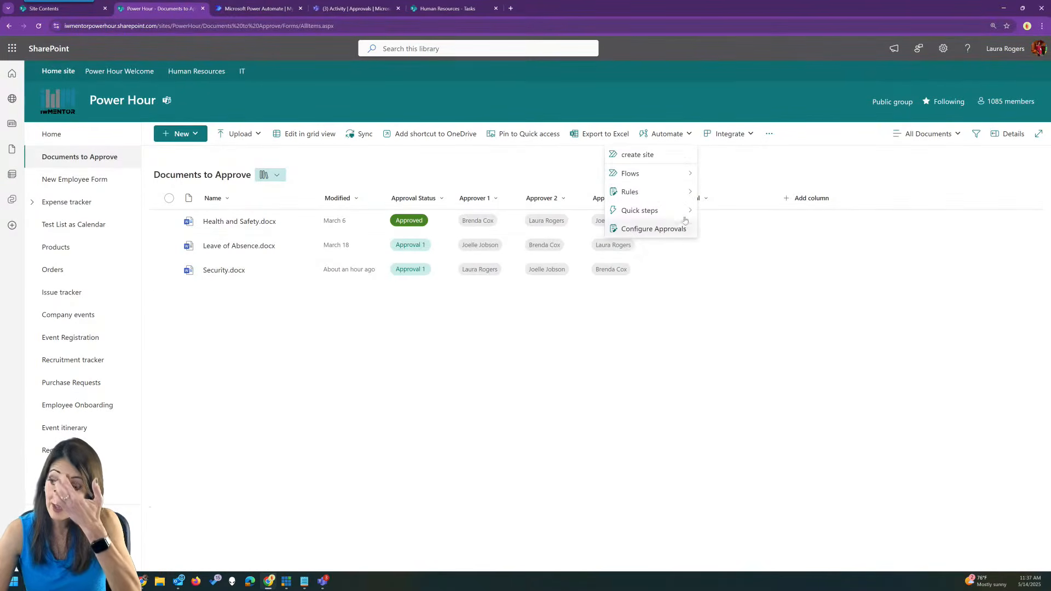
mouse_move(659, 218)
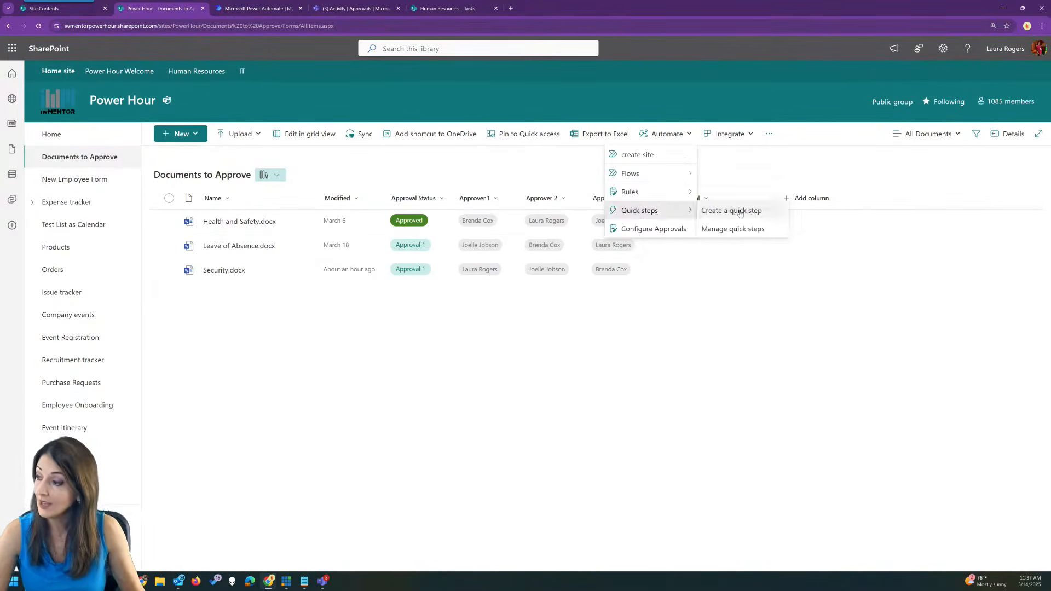
left_click(729, 211)
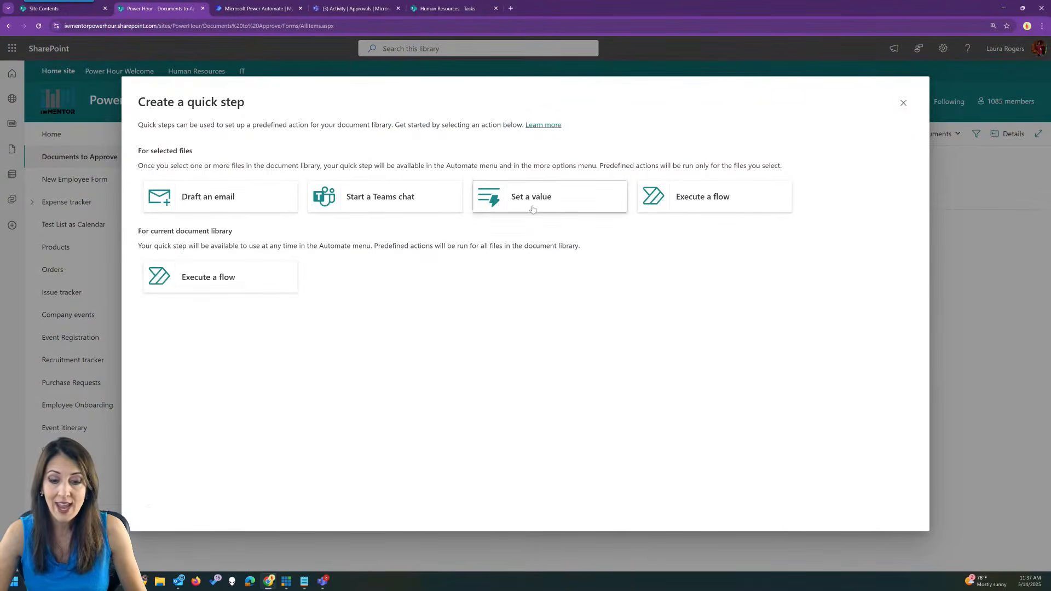
left_click(718, 189)
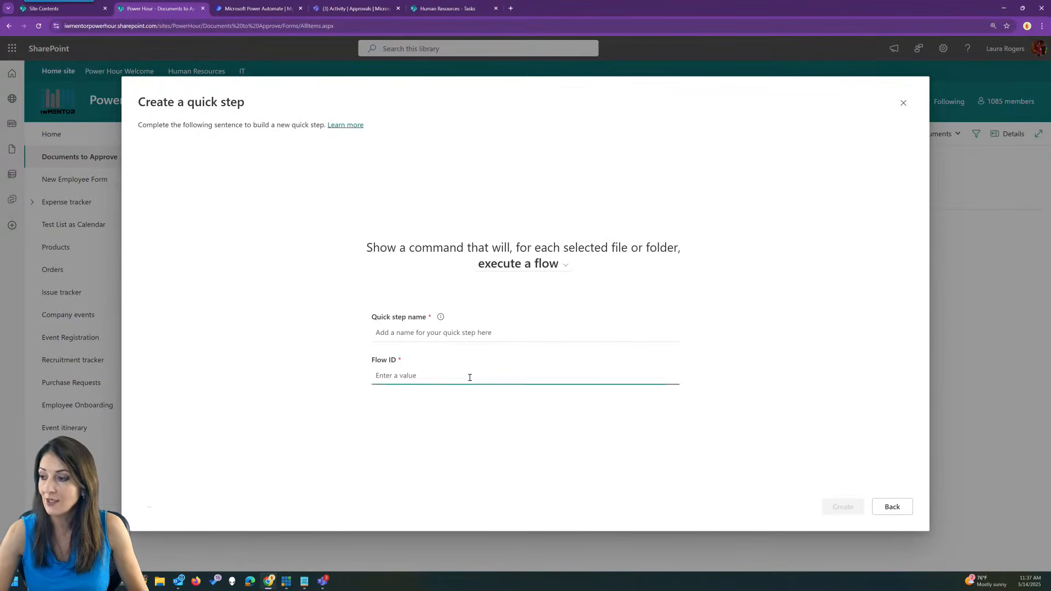
Name the quick step 'Start XYZ approval'.
left_click(435, 334)
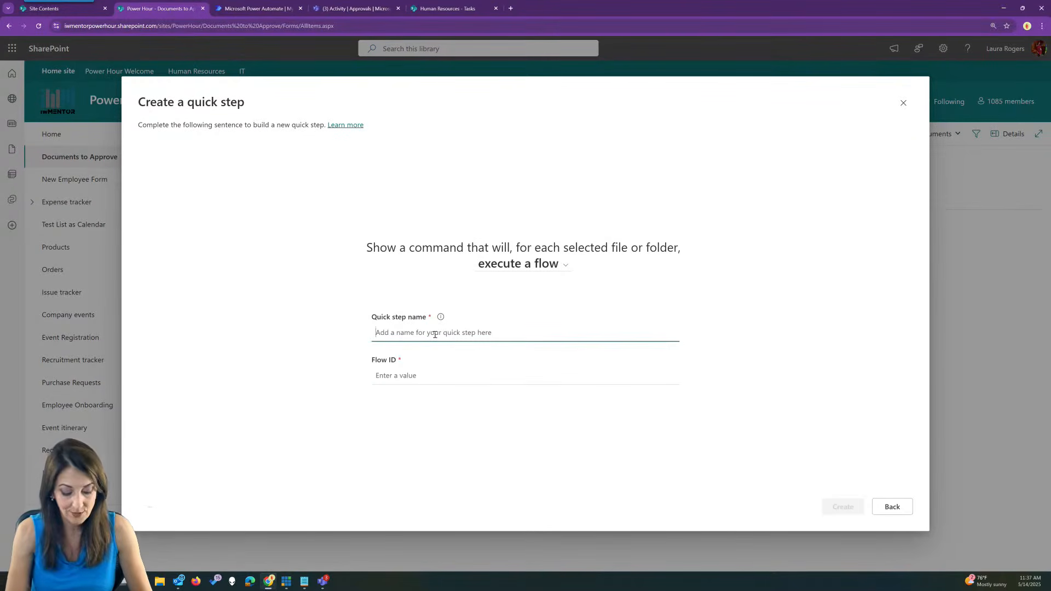
type("Start appr")
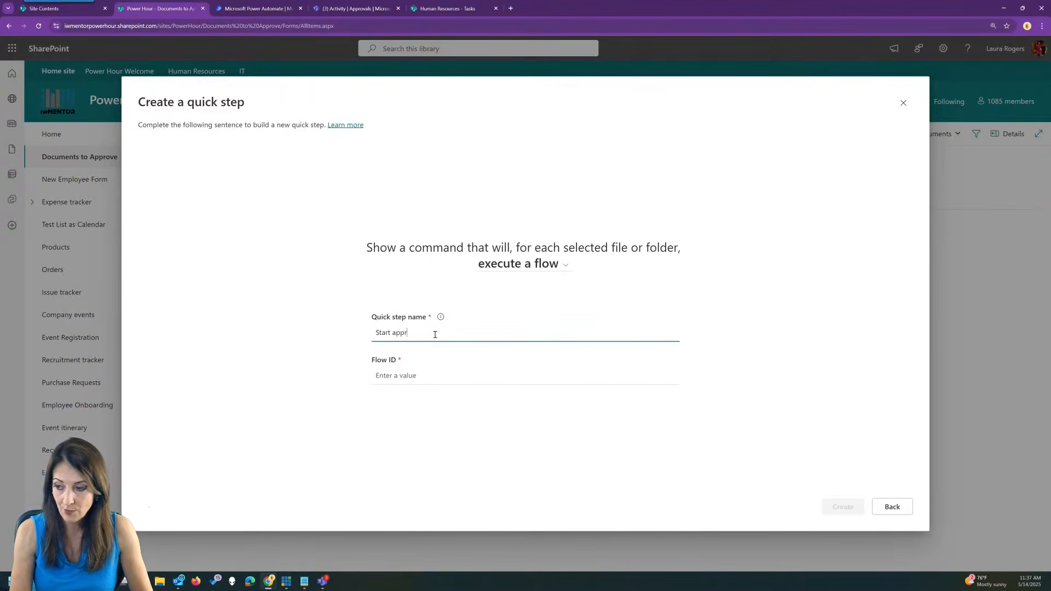
key("BackSpace")
key("BackSpace")
key("BackSpace")
key("BackSpace")
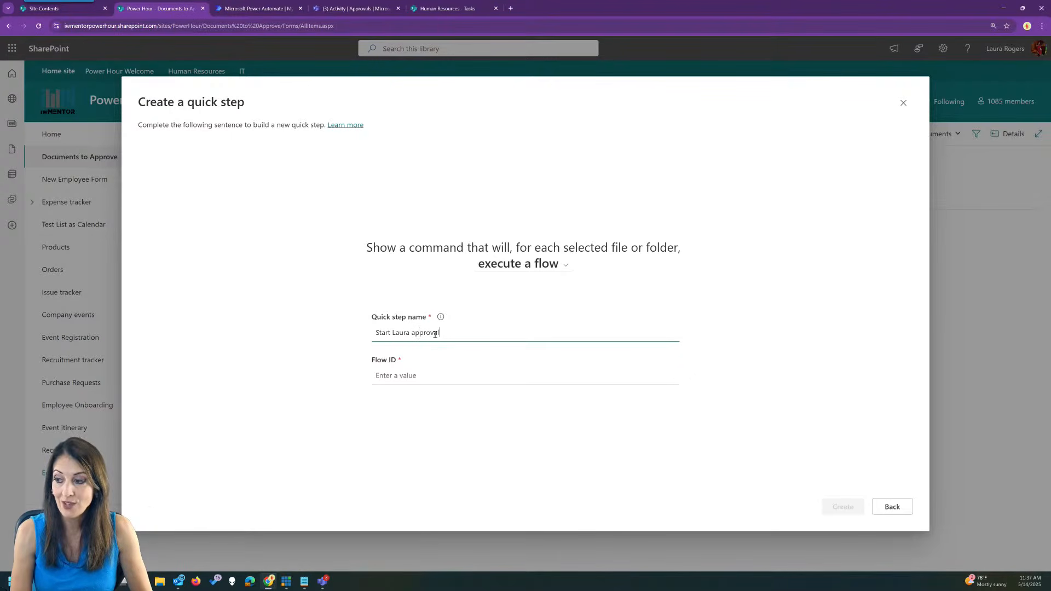
left_click(440, 343)
left_click(453, 333)
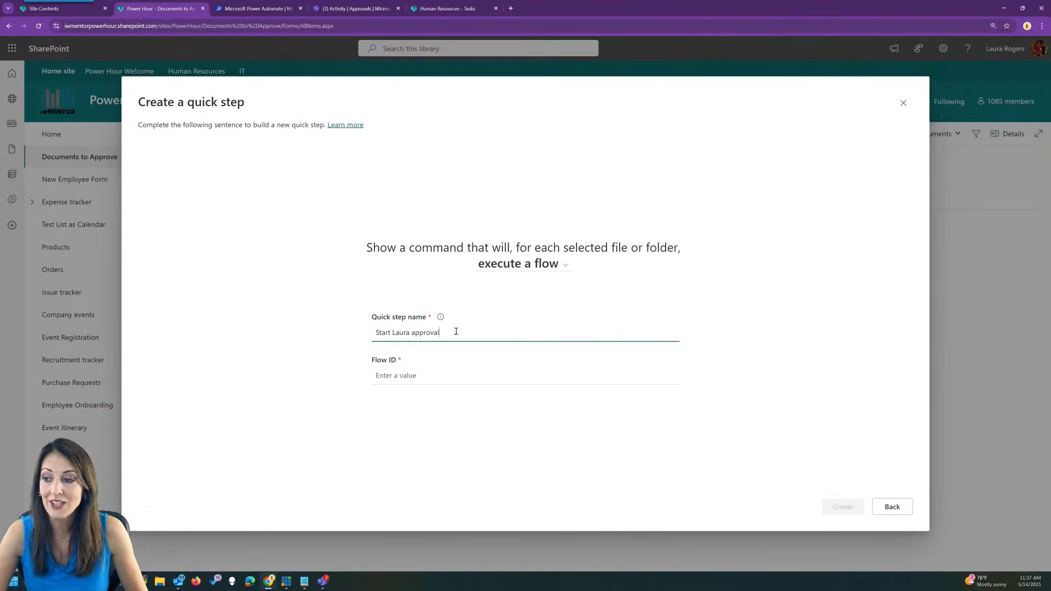
left_click(353, 342)
left_click(374, 322)
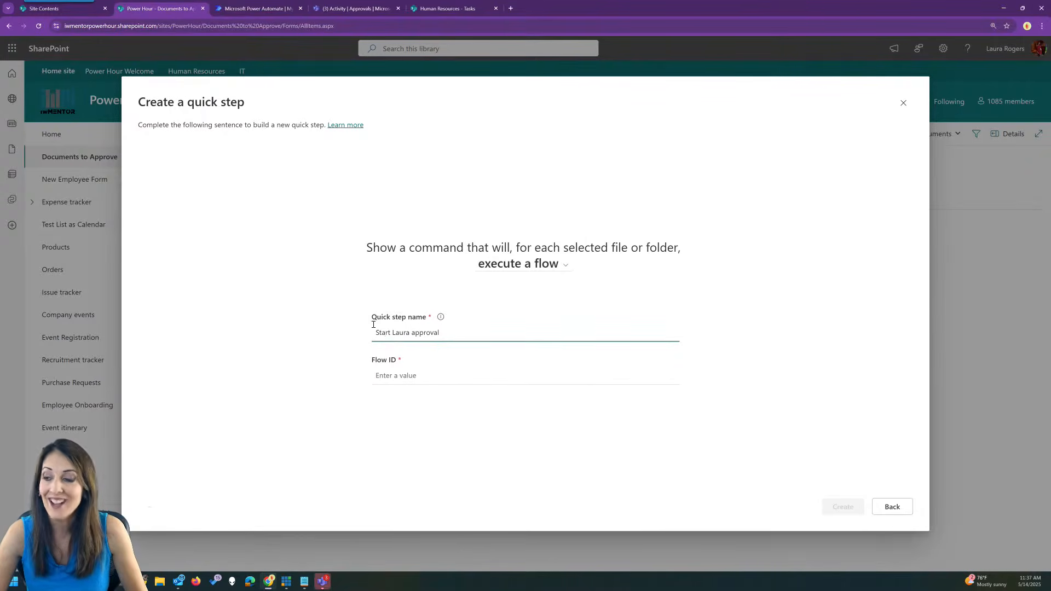
double_click(401, 333)
type("XYZ")
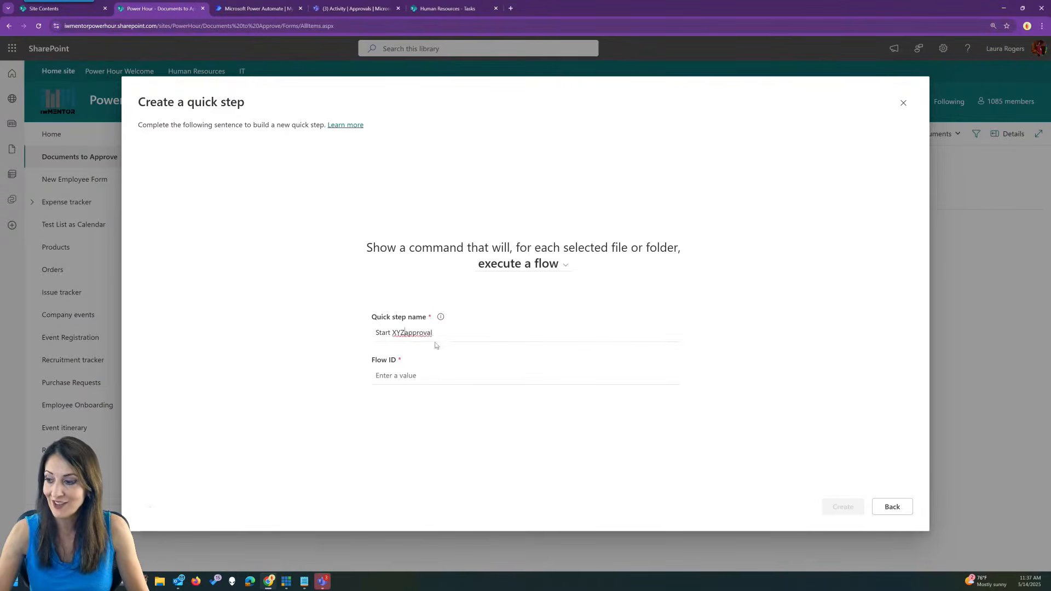
Paste the copied Flow ID, create the quick step, and close Manage quick steps.
left_click(414, 377)
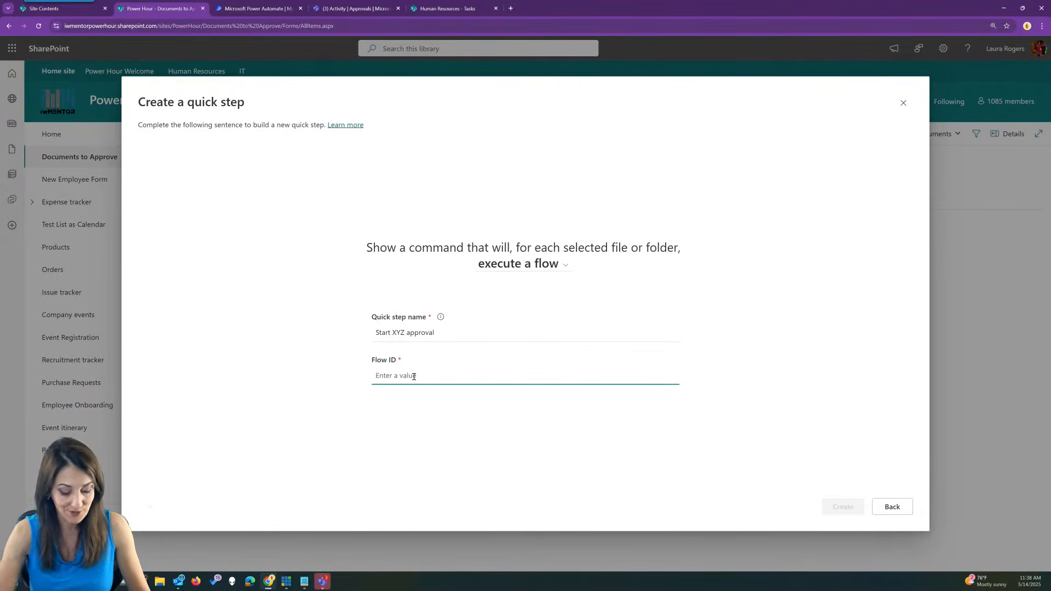
type("v1/Default-51f34efa-8f9d-4b61-b77e-cbb8cc8357f1/d230ed58-a4cf-478f-a8b7-aa2cd28ff1b9")
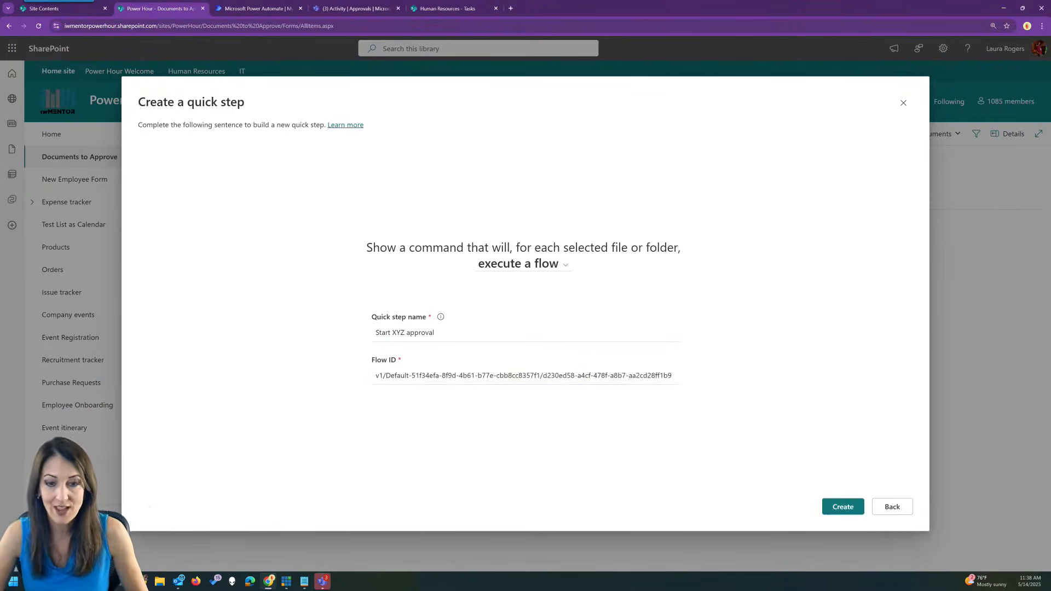
left_click(843, 508)
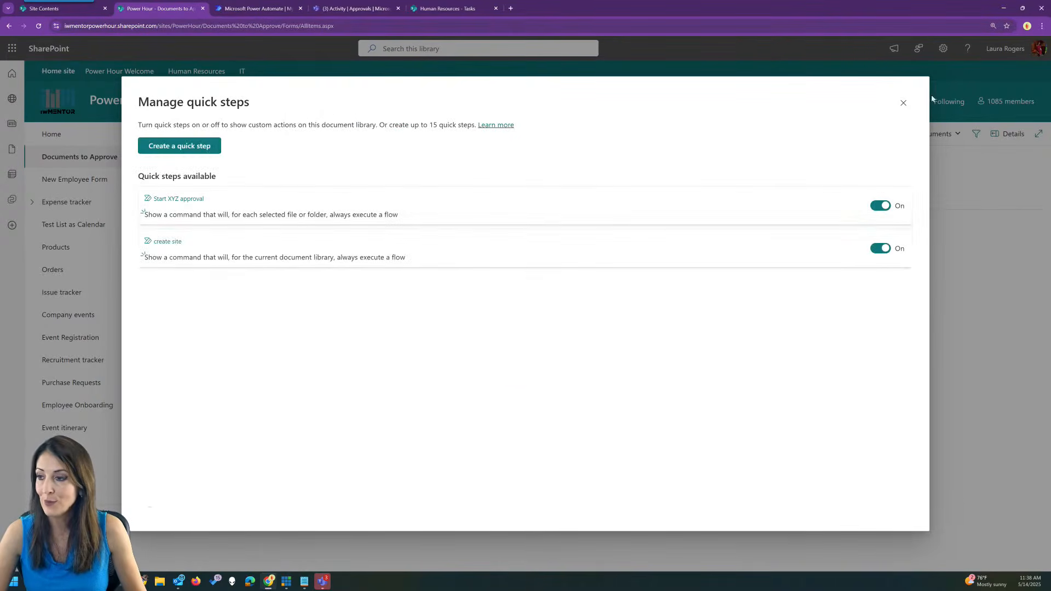
left_click(904, 103)
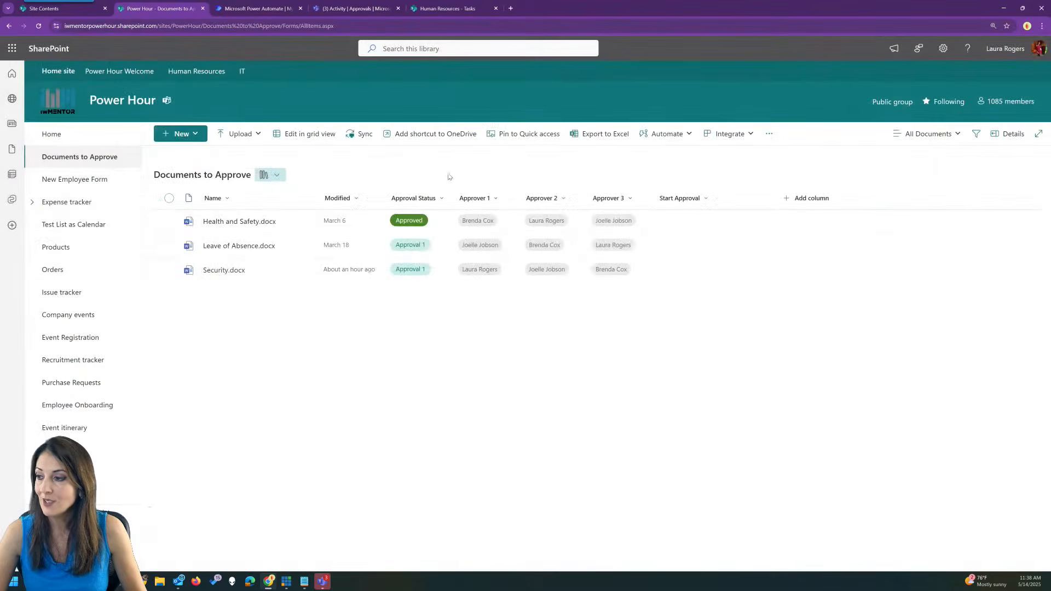
Upload Annual Marketing Report 2024.docx to Documents to Approve via Upload > Files.
left_click(667, 134)
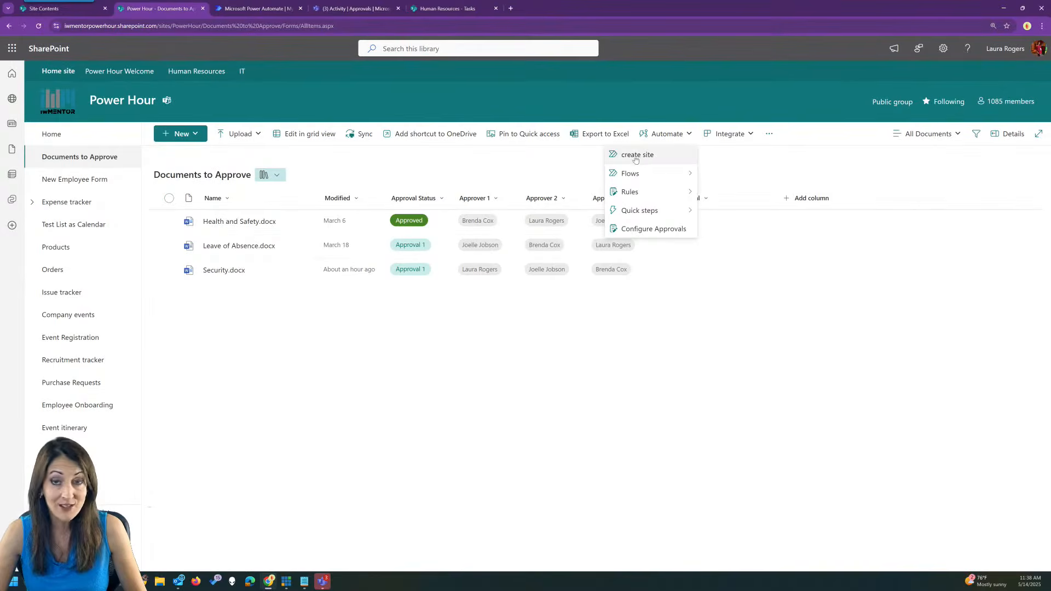
left_click(460, 164)
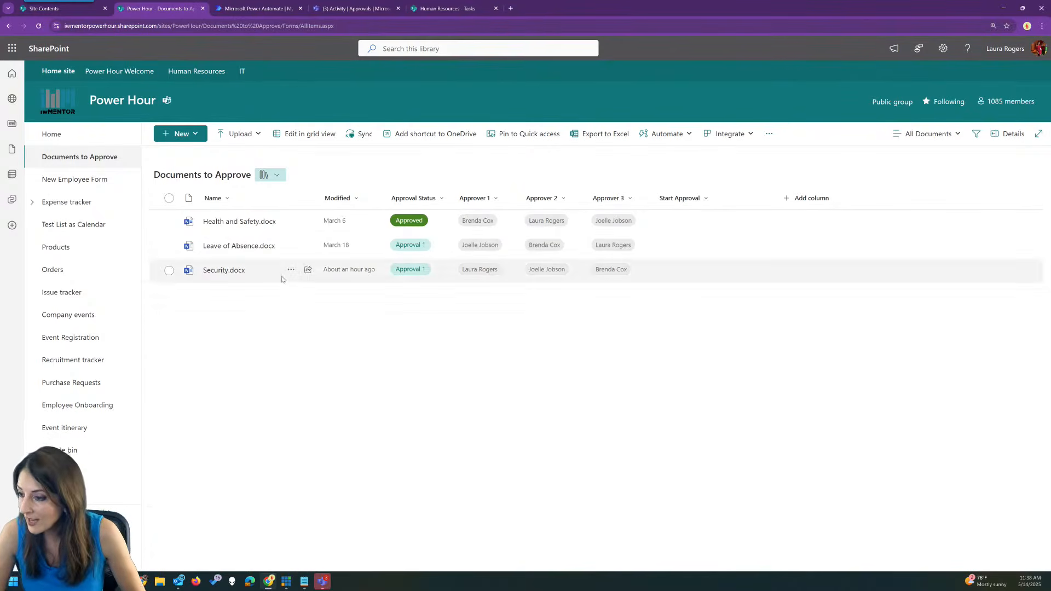
left_click(241, 136)
left_click(246, 155)
left_click_drag(288, 12, 0, 60)
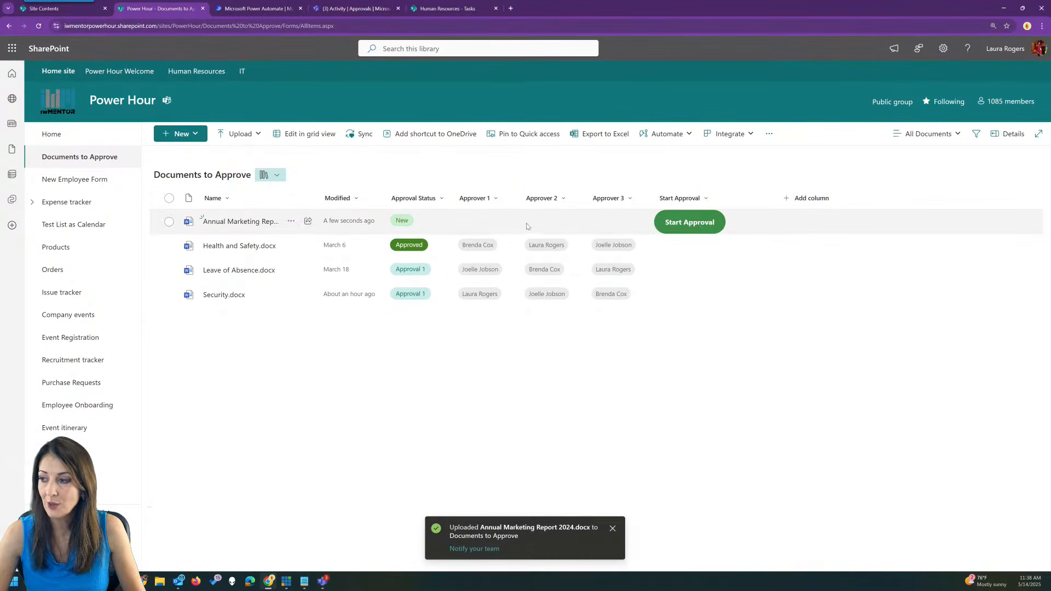
left_click(633, 224)
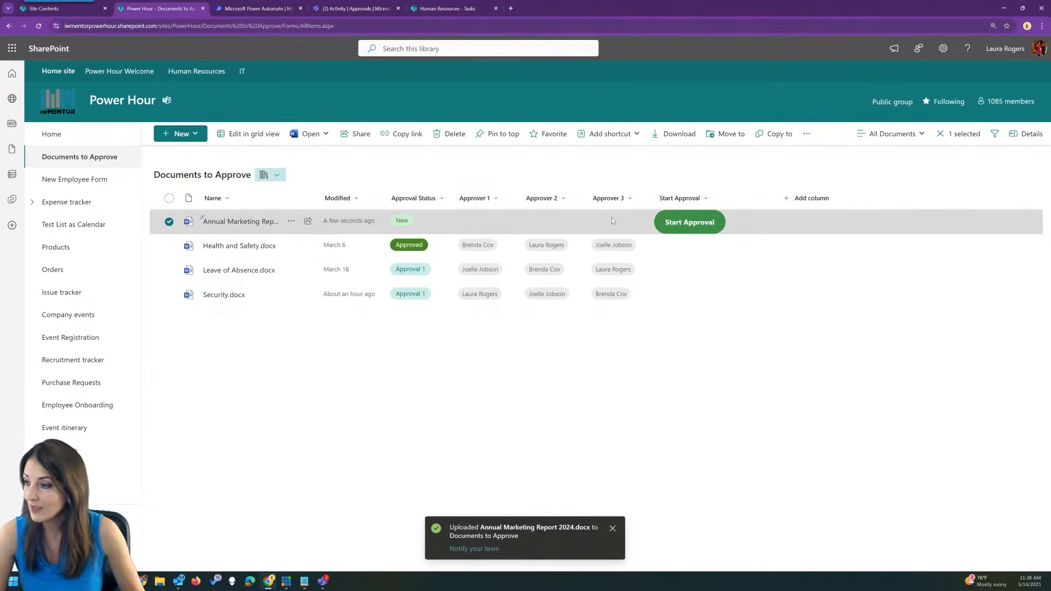
Show the Automate options for Annual Marketing Report 2024.docx from its ... menu.
left_click(291, 222)
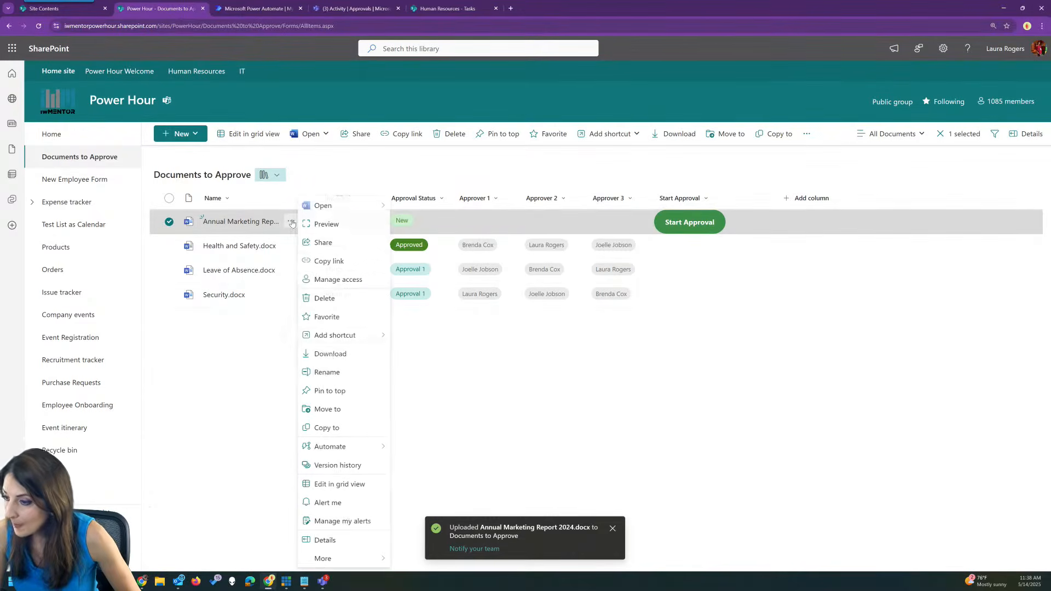
mouse_move(350, 446)
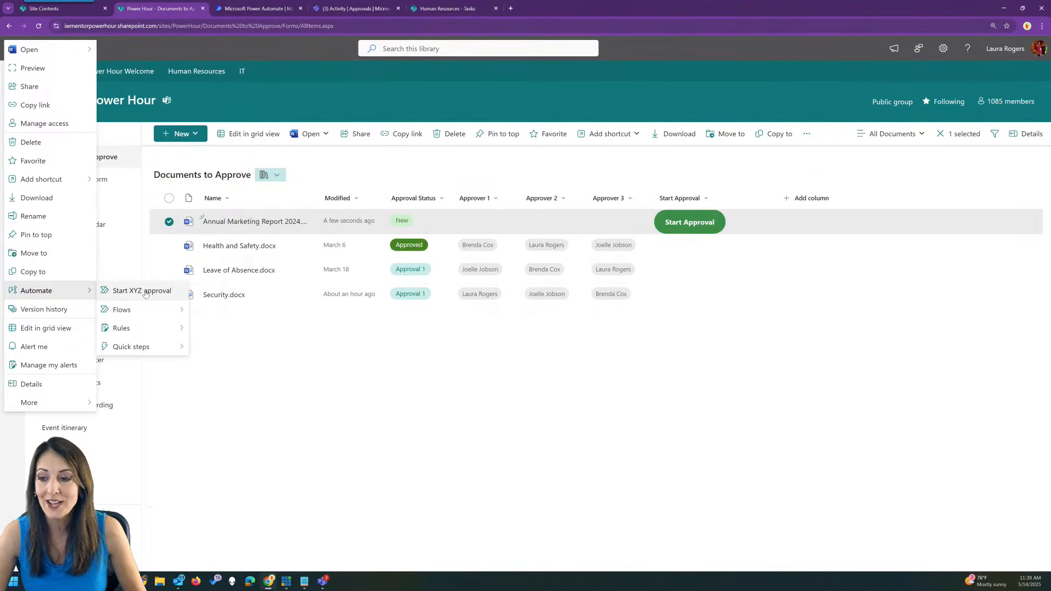
Run Start XYZ approval on Annual Marketing Report 2024.docx, choosing three approvers from suggestions.
left_click(146, 294)
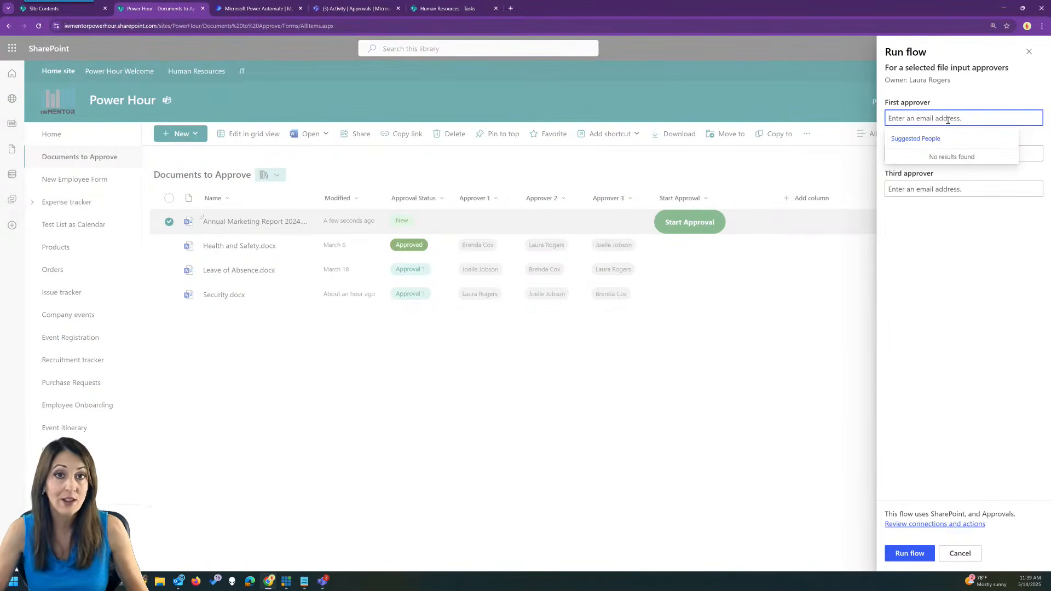
type("Laura")
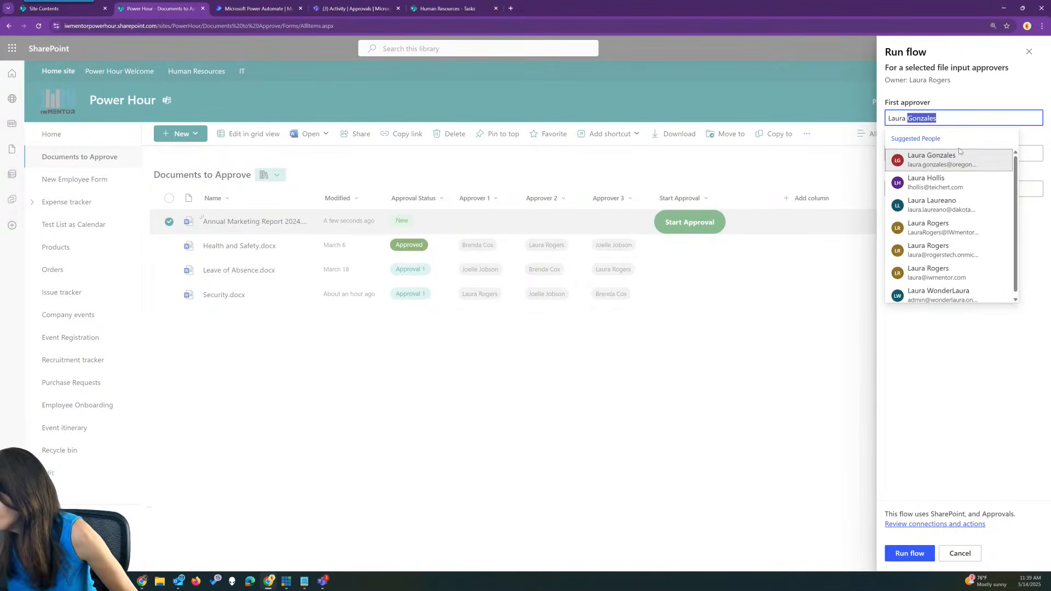
left_click(973, 232)
left_click(947, 170)
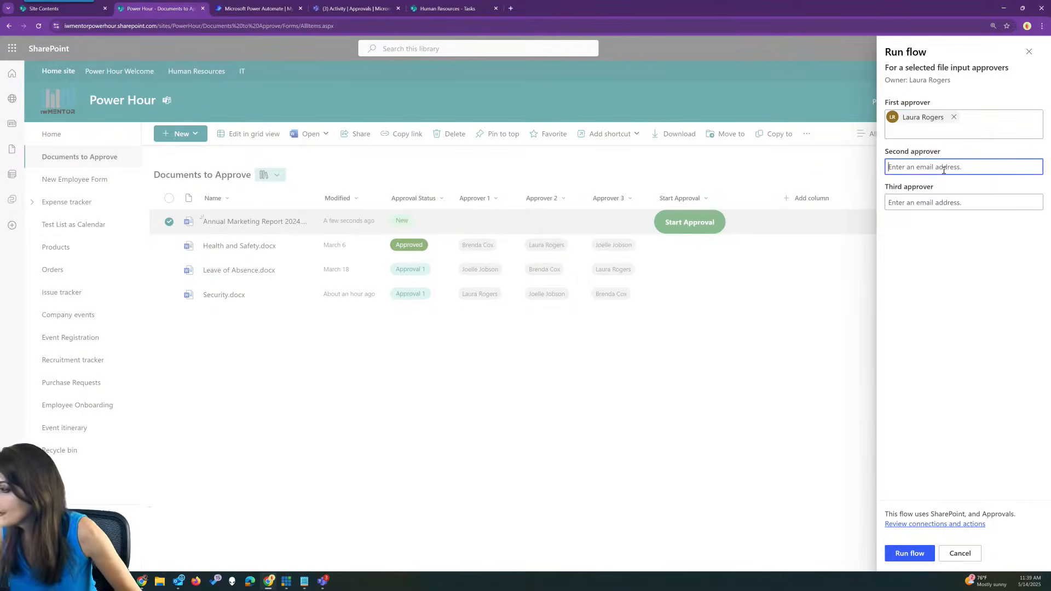
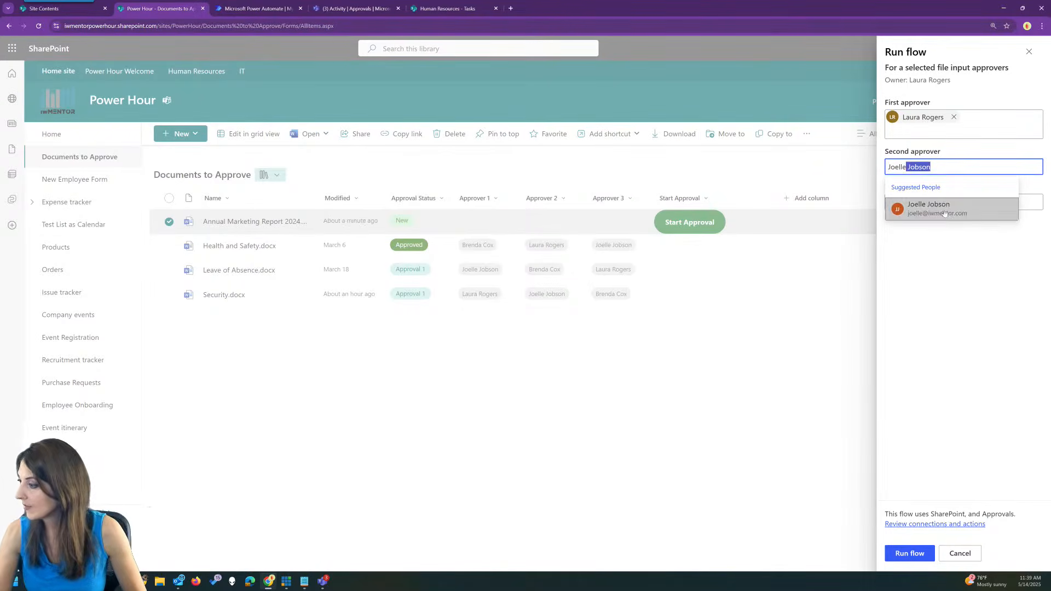
left_click(943, 212)
left_click(930, 216)
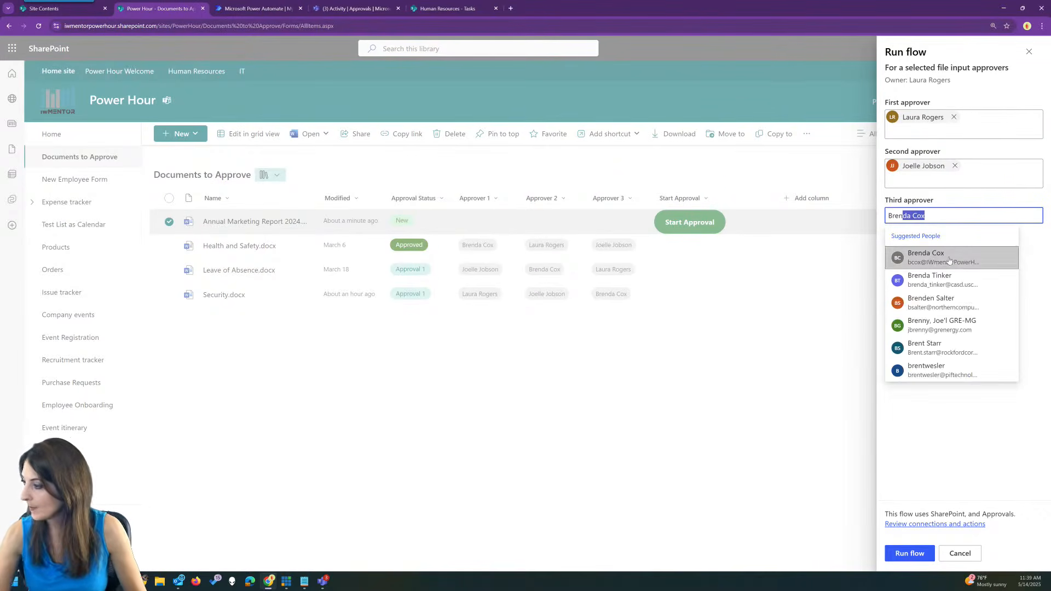
left_click(949, 261)
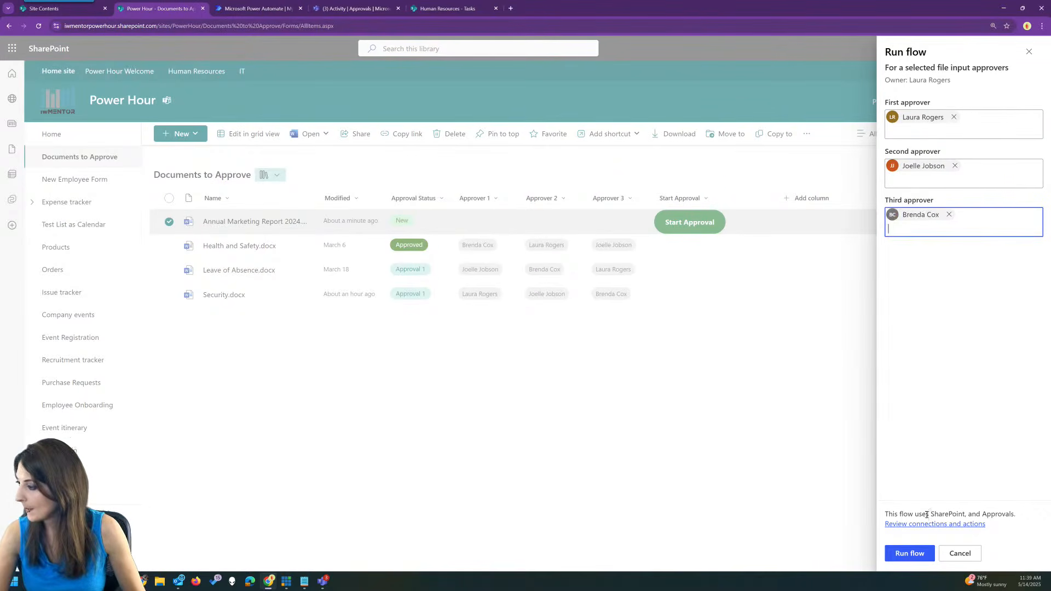
left_click(910, 553)
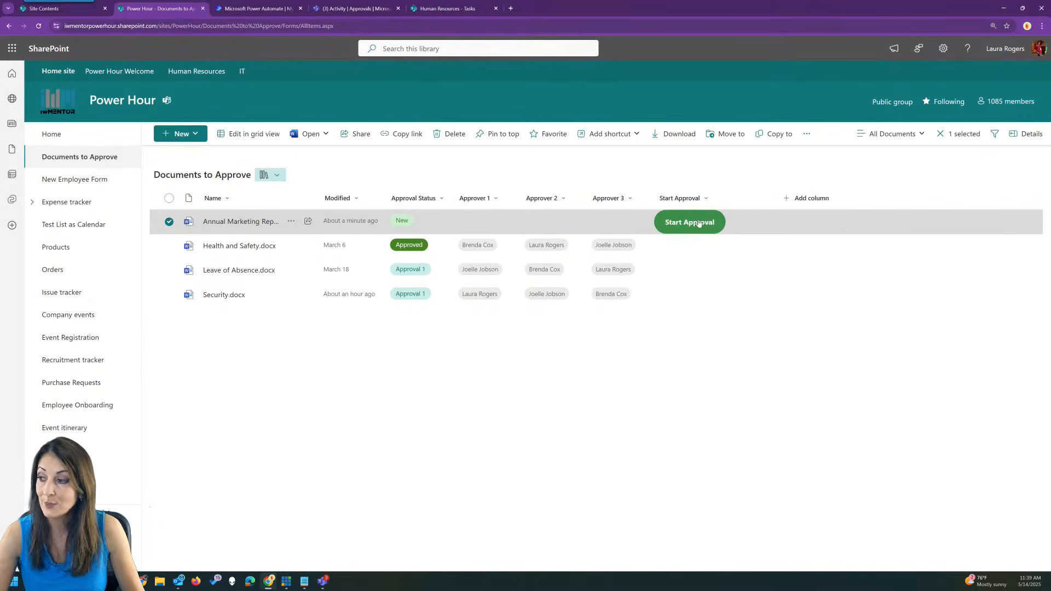
left_click(443, 176)
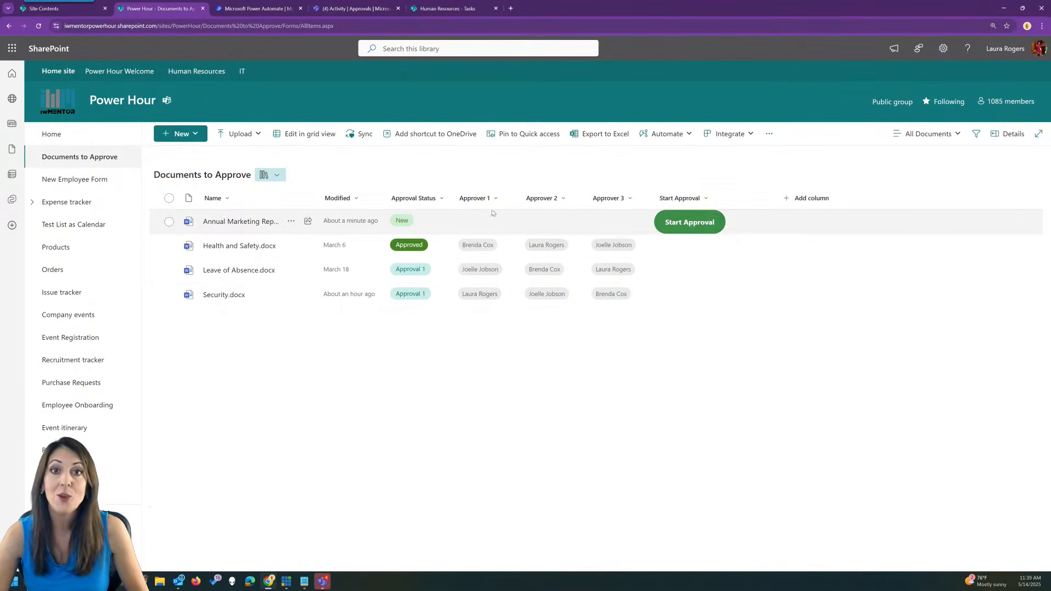
left_click(291, 221)
mouse_move(362, 449)
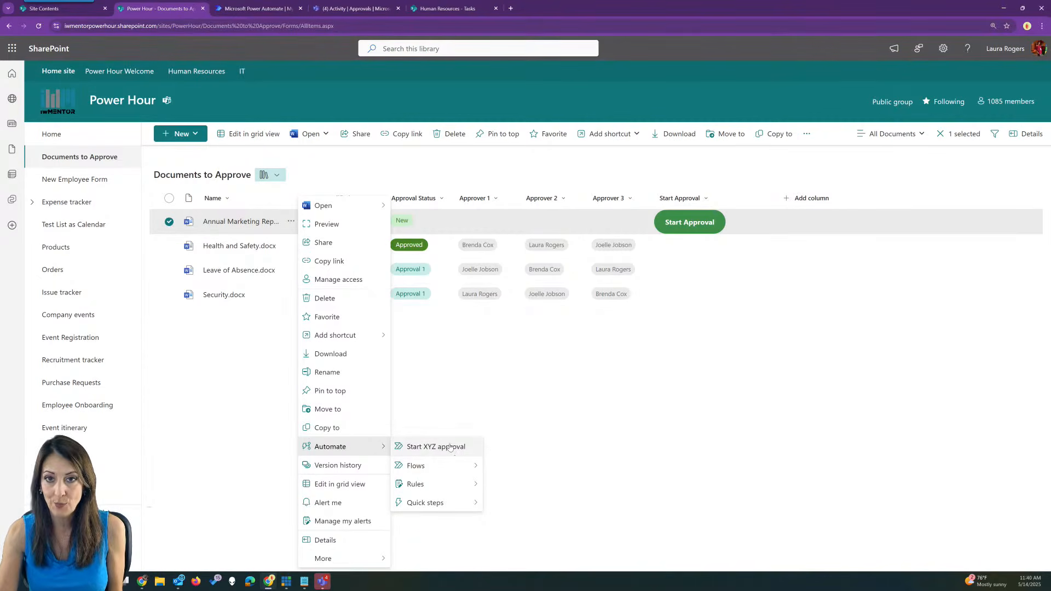
left_click(474, 372)
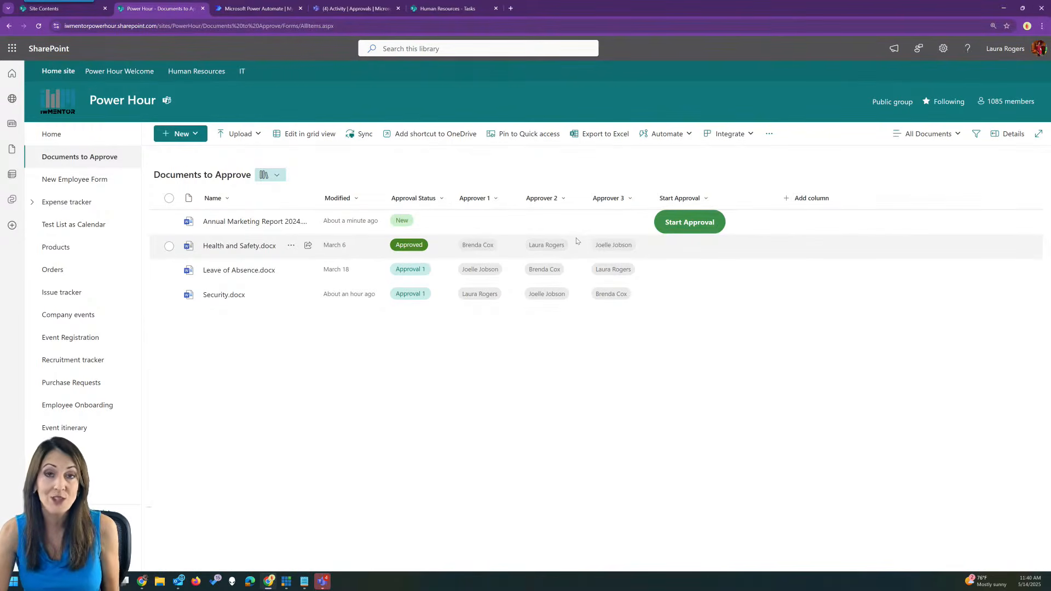
left_click(226, 28)
key("Return")
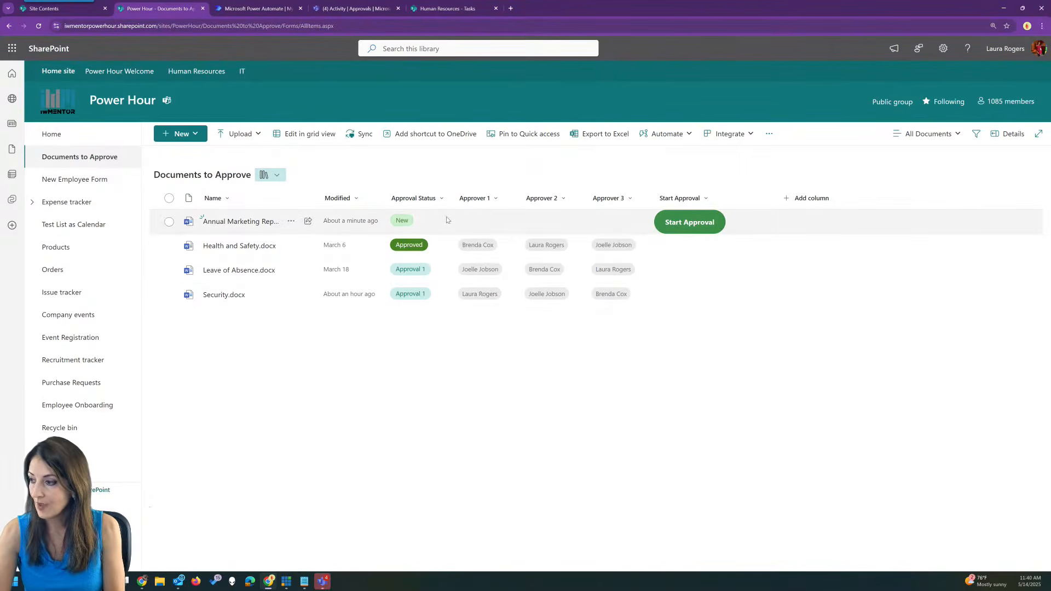
Open the approvers flow's details in Power Automate, then the latest approval request in Teams.
left_click(258, 6)
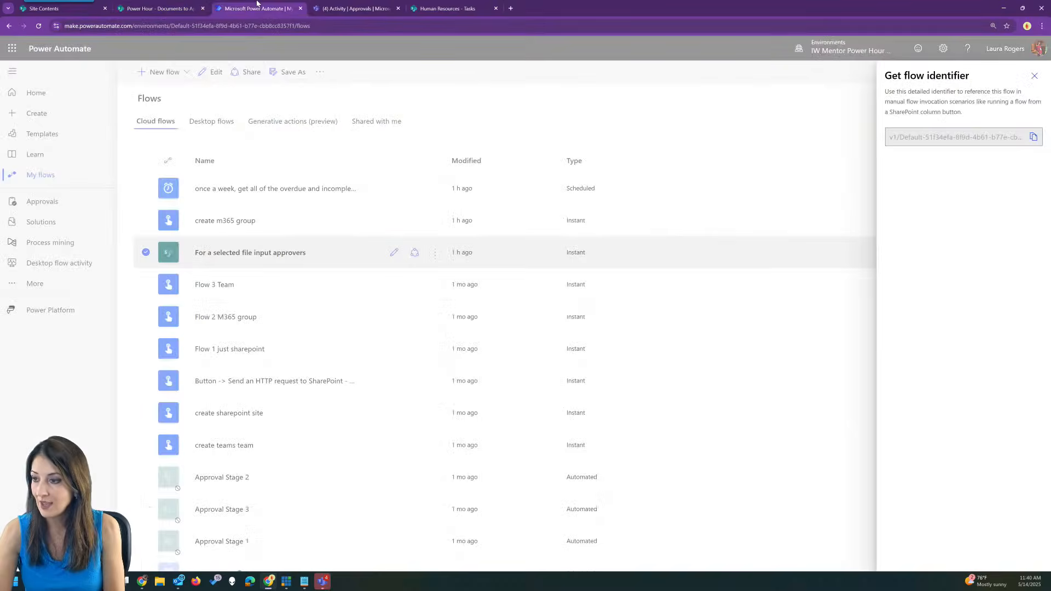
left_click(1035, 76)
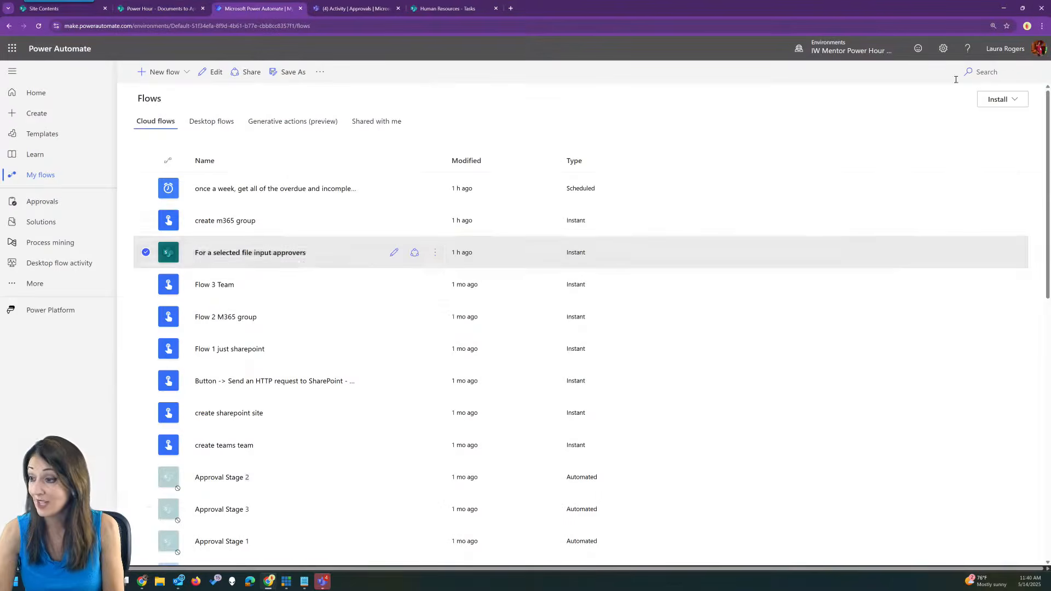
left_click(293, 254)
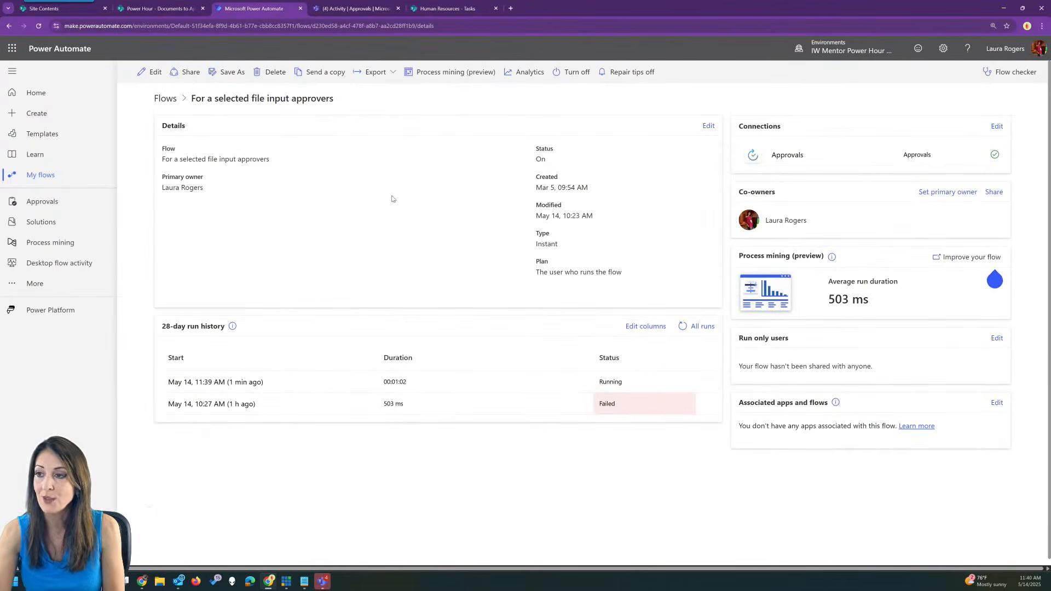
left_click(359, 9)
left_click(96, 122)
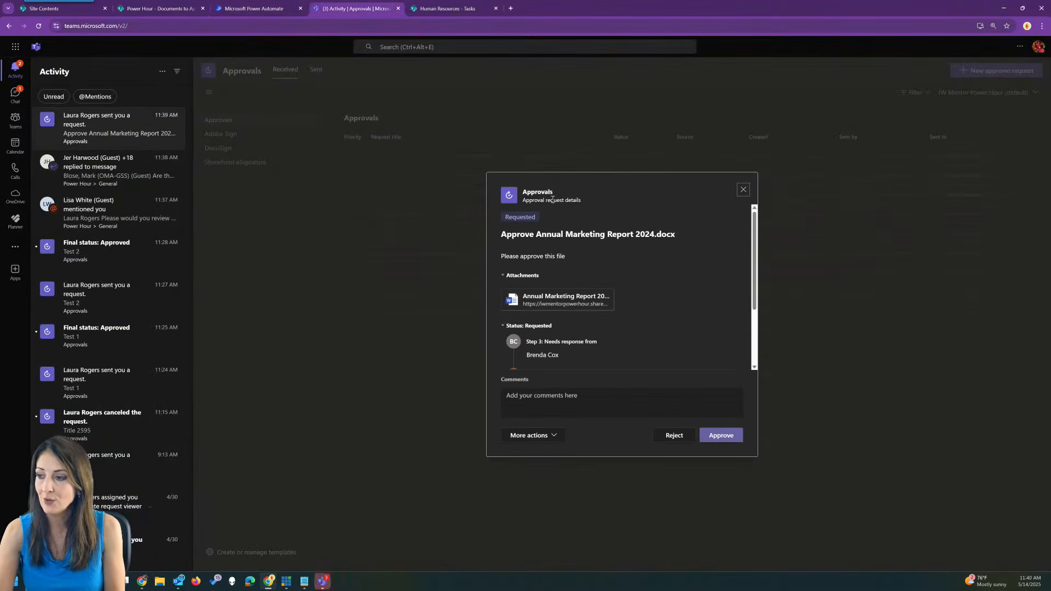
Approve the Annual Marketing Report 2024.docx request with comment 'ok' and return to SharePoint.
left_click(683, 406)
type("ok")
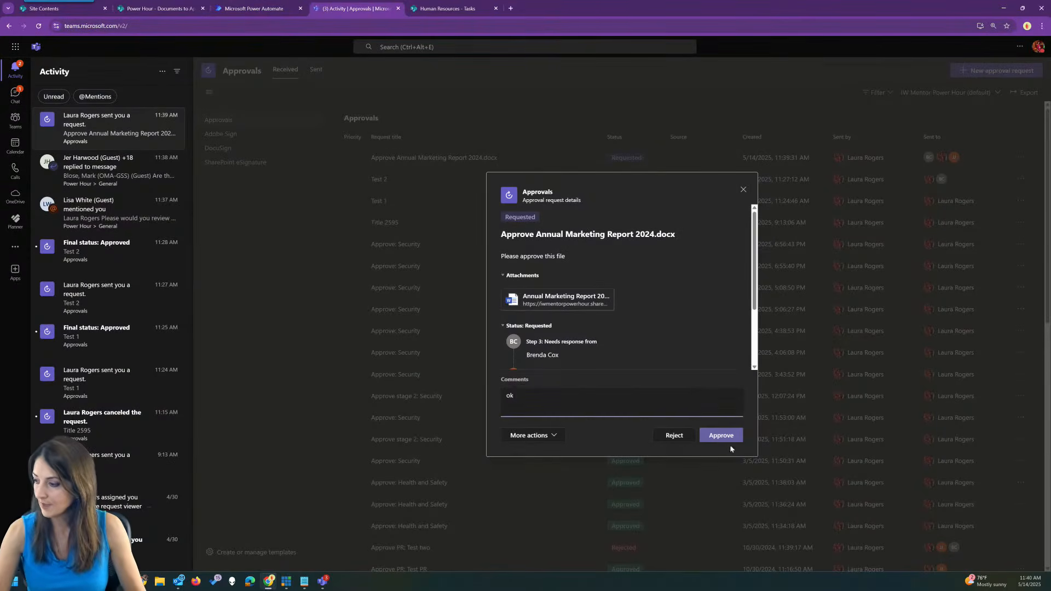
left_click(721, 436)
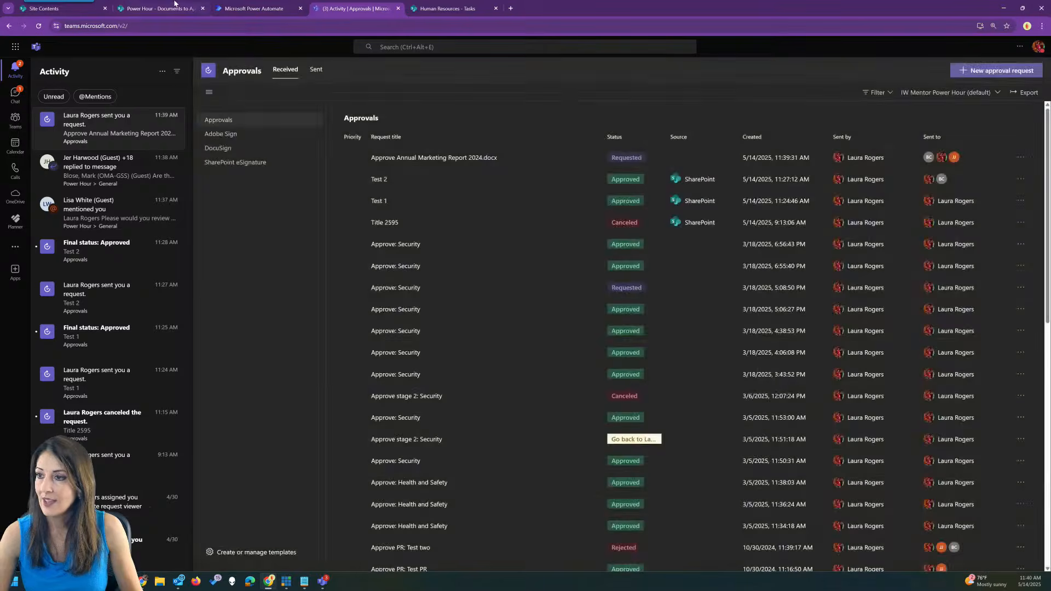
left_click(159, 8)
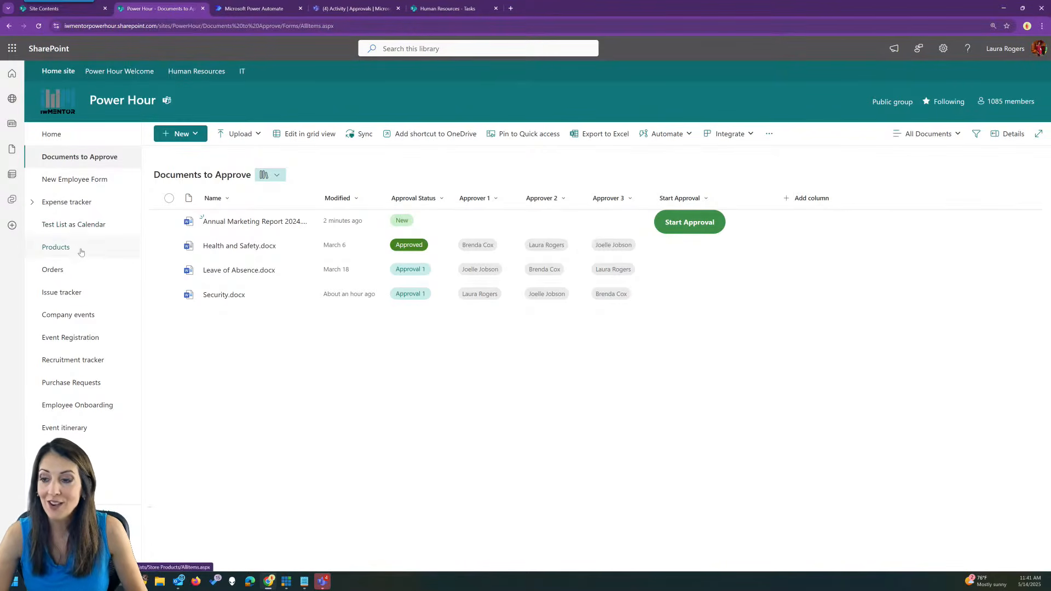
Open the Issue tracker list and choose Create a quick step under Automate > Quick steps.
left_click(93, 293)
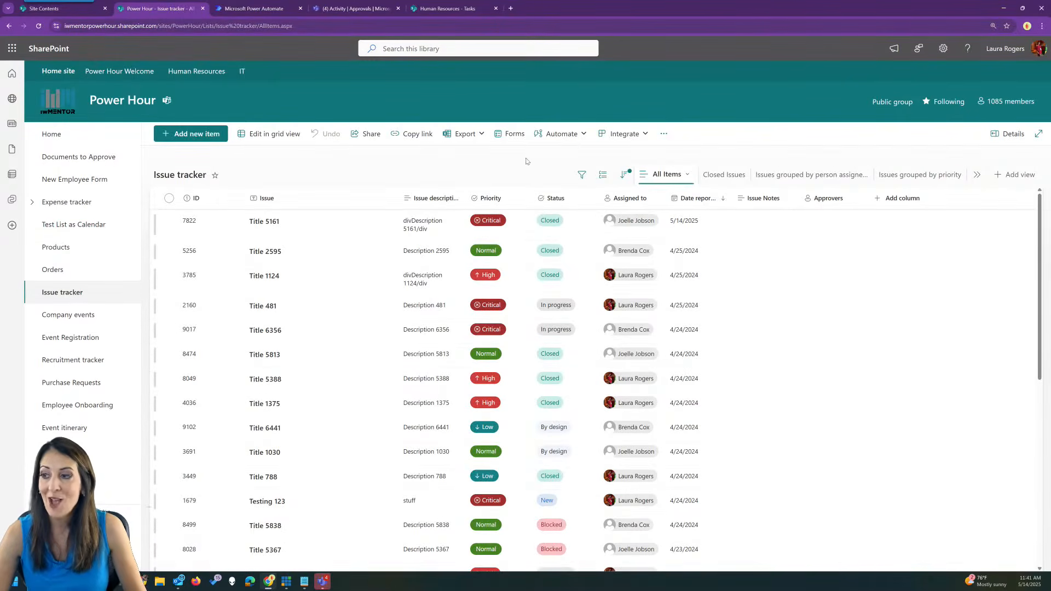
left_click(561, 137)
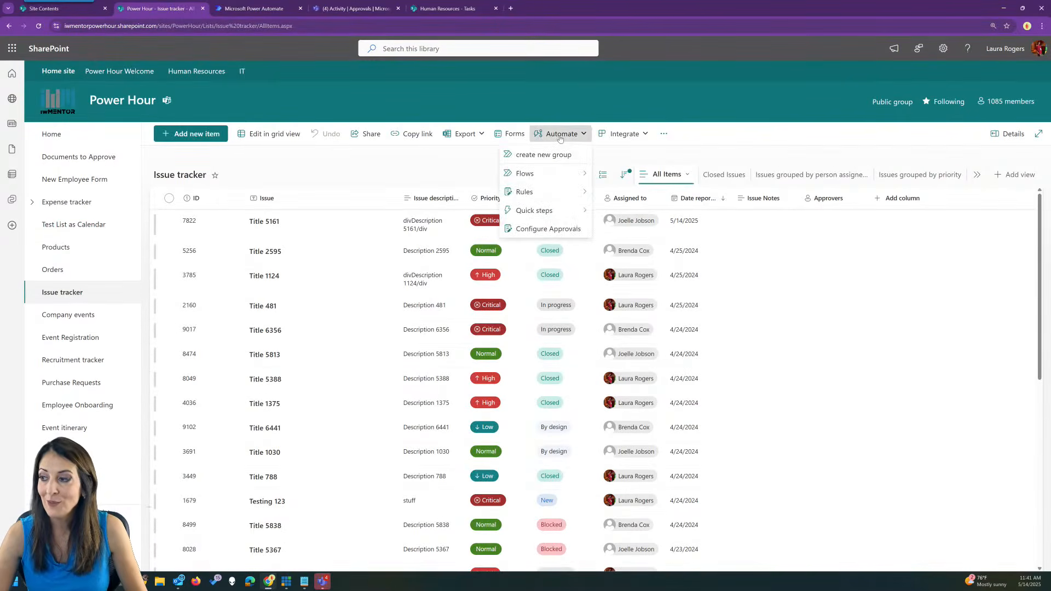
mouse_move(551, 212)
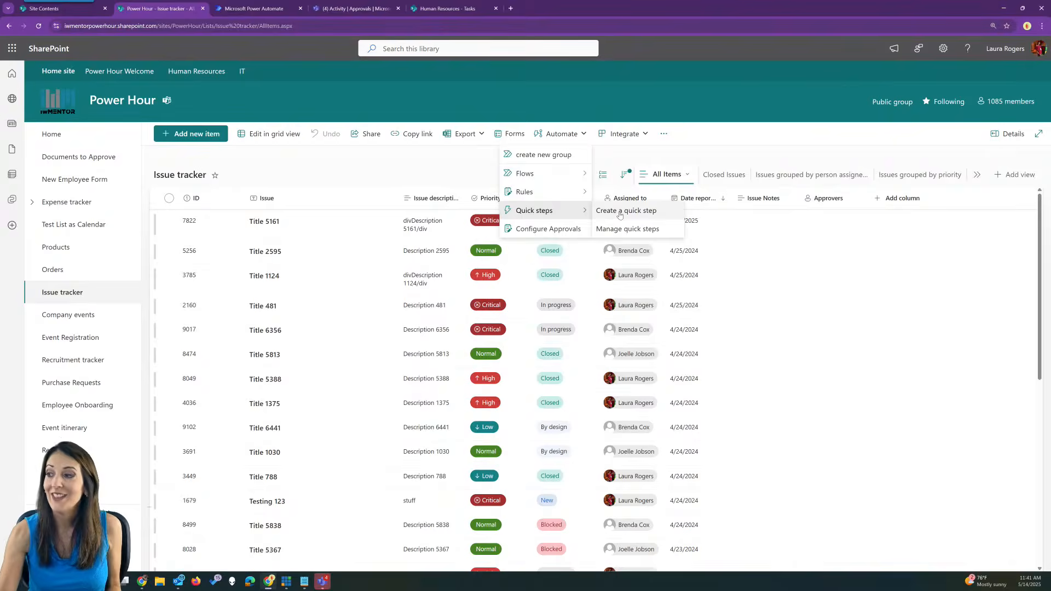
left_click(620, 215)
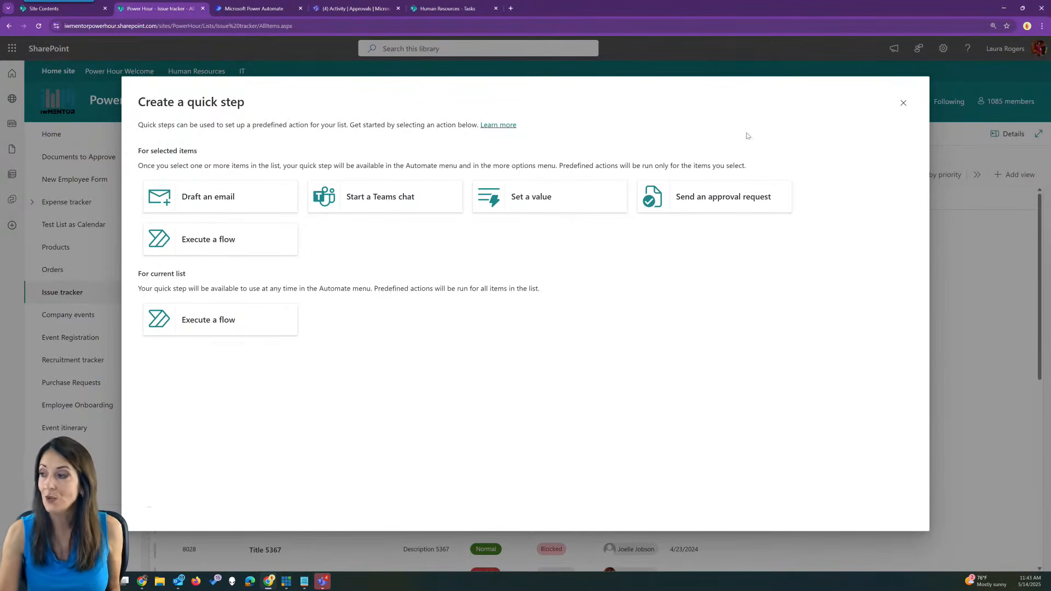
Dismiss the Create a quick step choices so the Issue tracker list shows again, creating none.
left_click(904, 103)
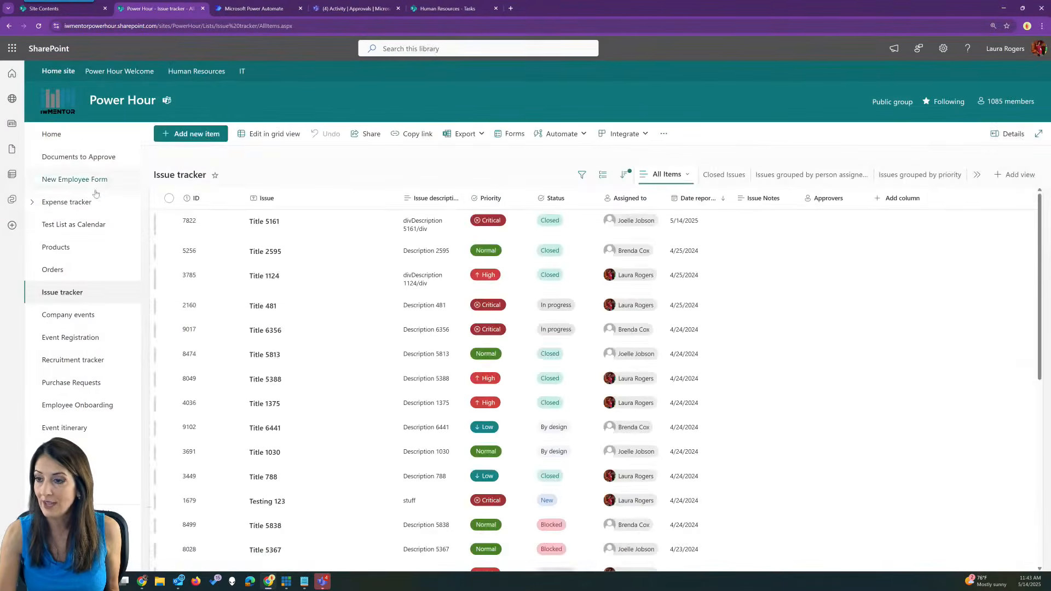
In Documents to Approve, review the Start Approval column's formatting JSON and cancel without changes.
left_click(79, 157)
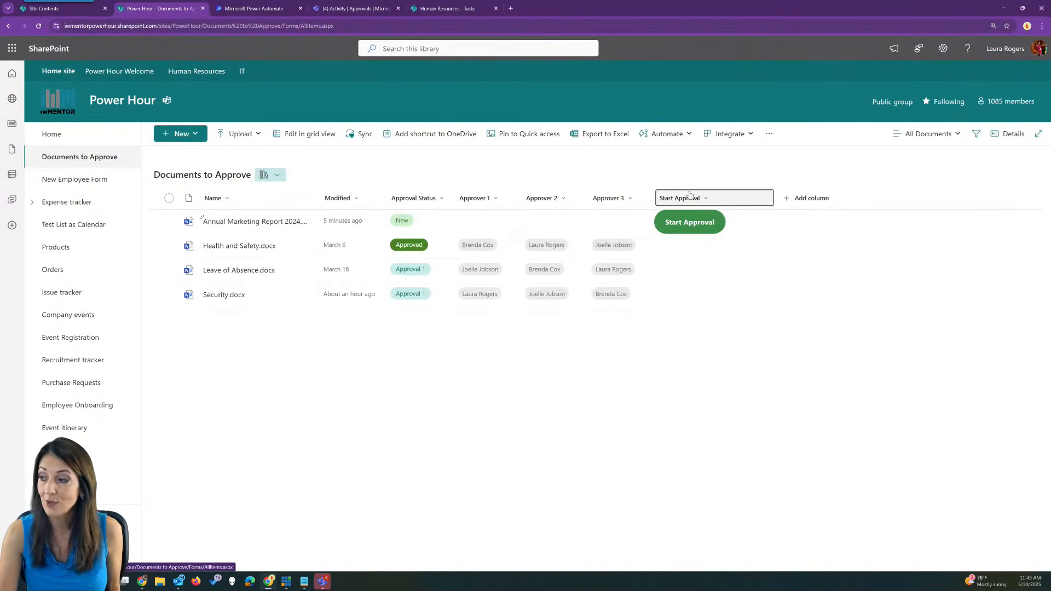
left_click(691, 197)
mouse_move(691, 295)
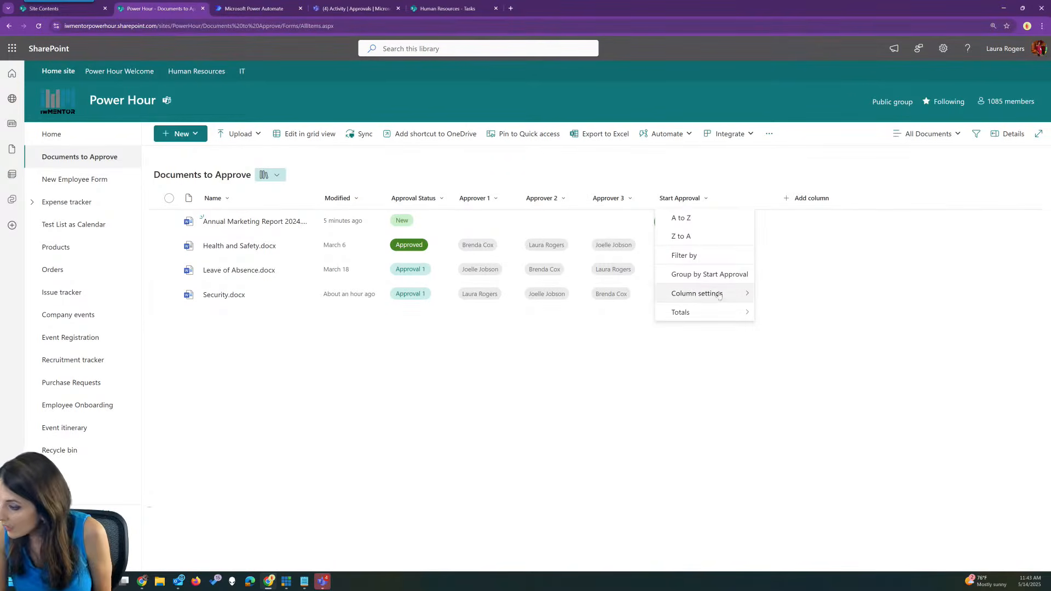
left_click(793, 330)
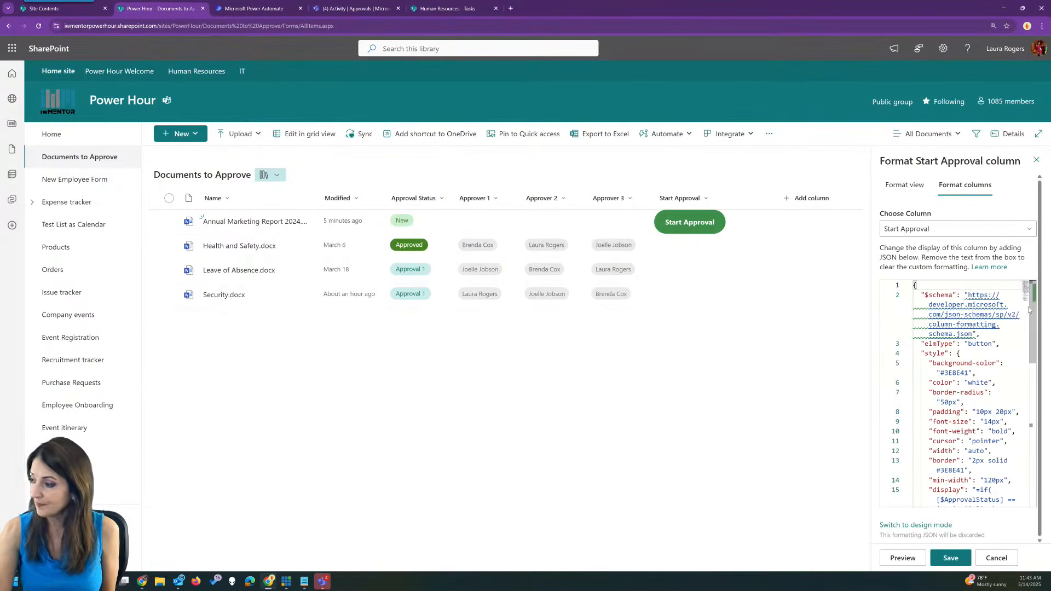
left_click_drag(1035, 296, 997, 388)
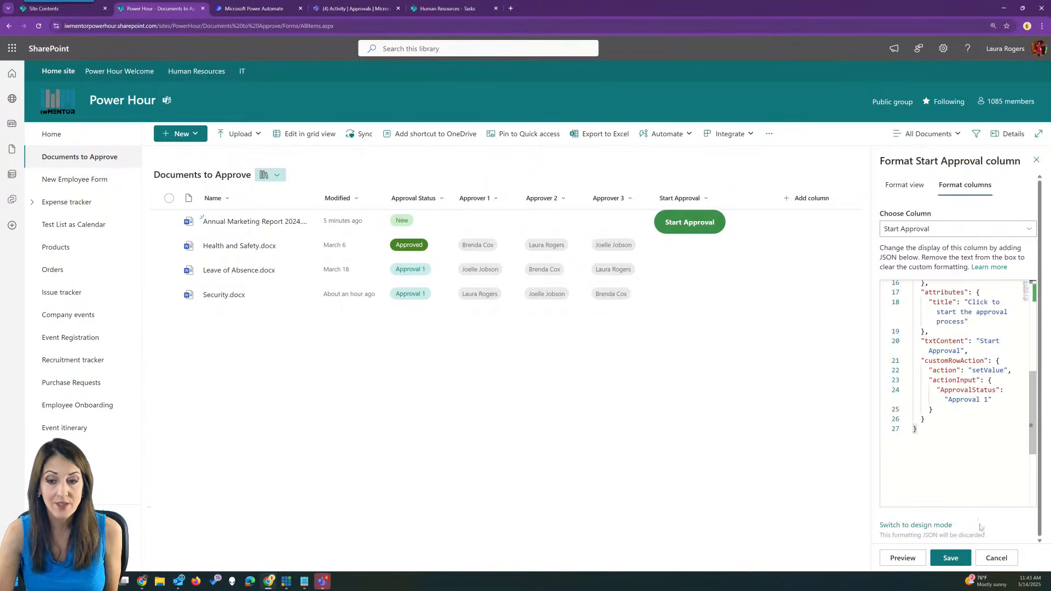
left_click(997, 560)
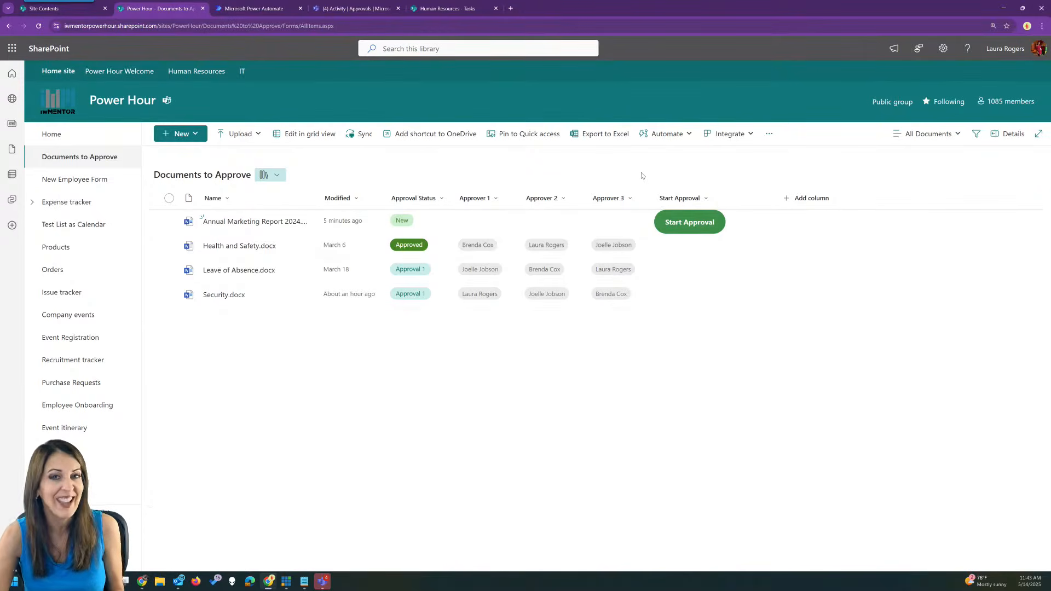
Look over the library's Create a quick step choices, close them, and return to Issue tracker.
left_click(664, 134)
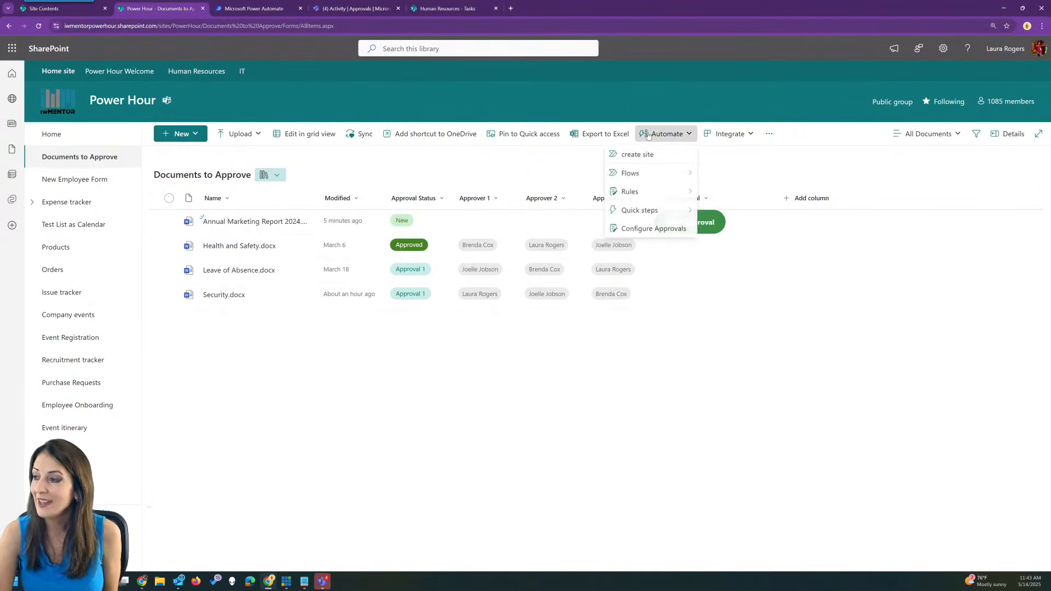
mouse_move(652, 211)
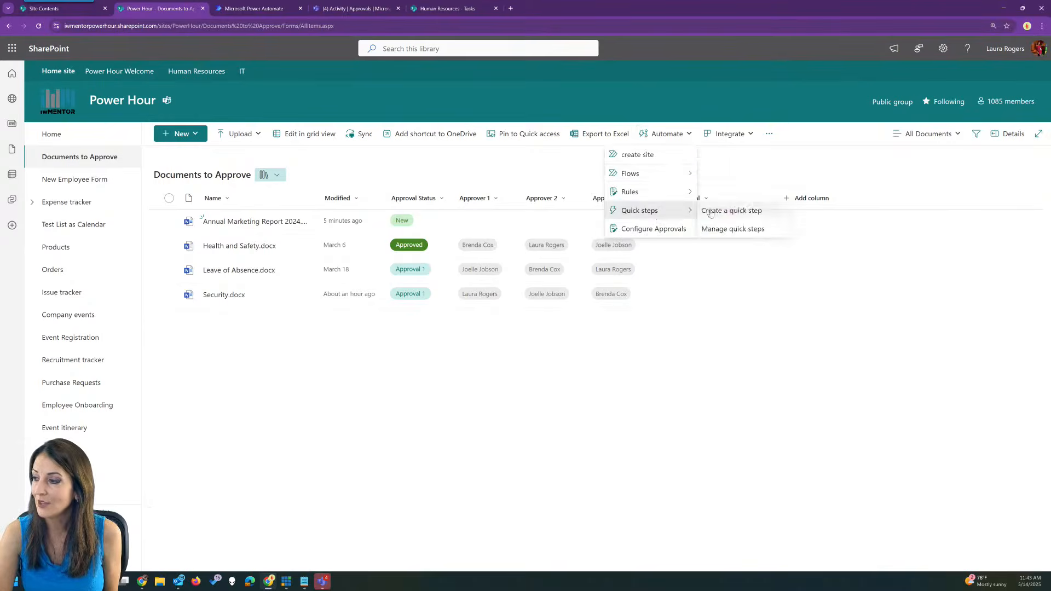
left_click(711, 212)
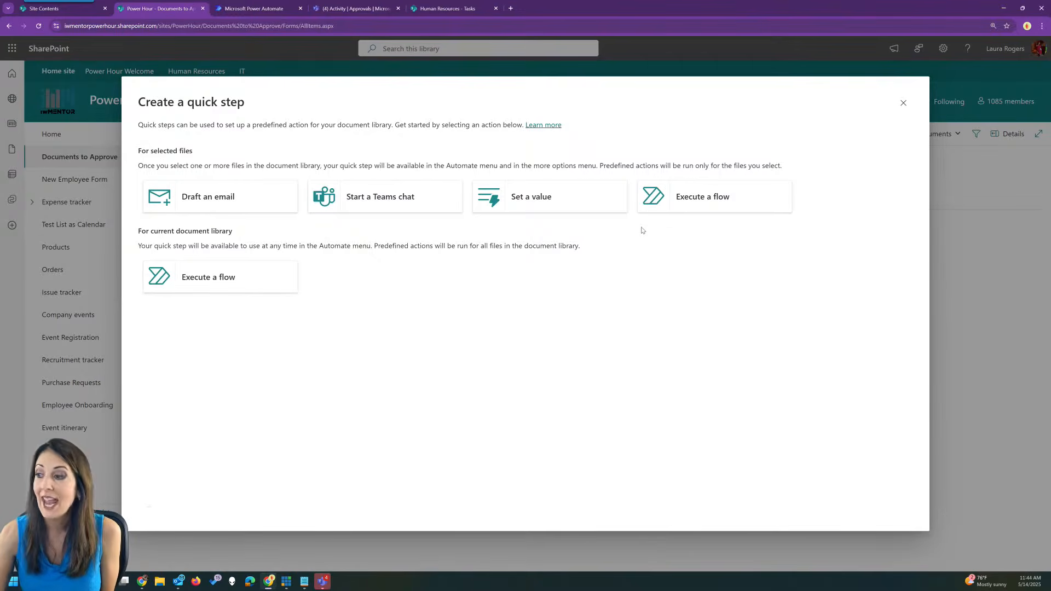
left_click(904, 102)
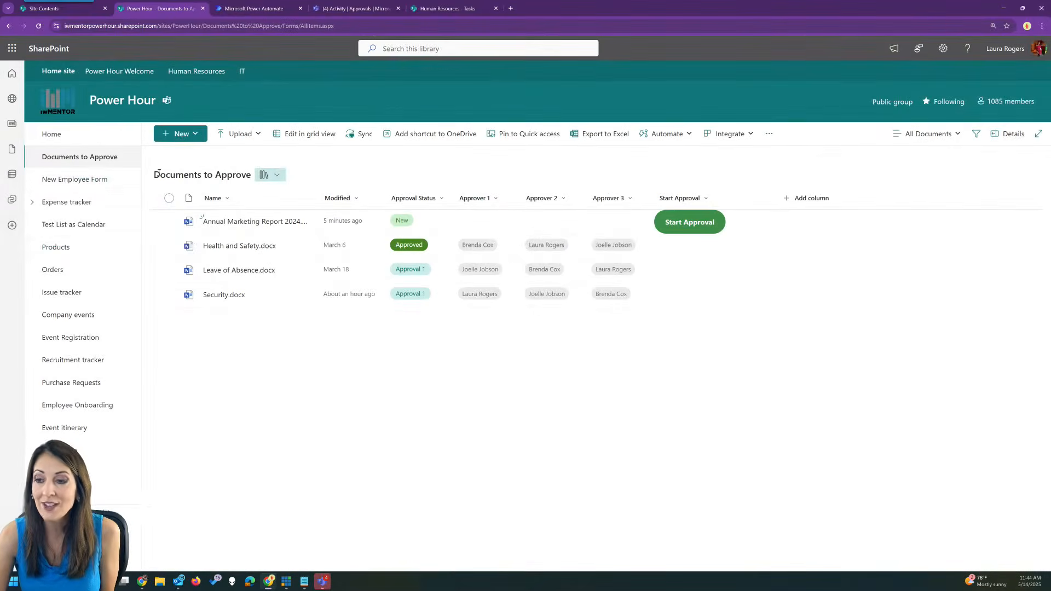
left_click(79, 293)
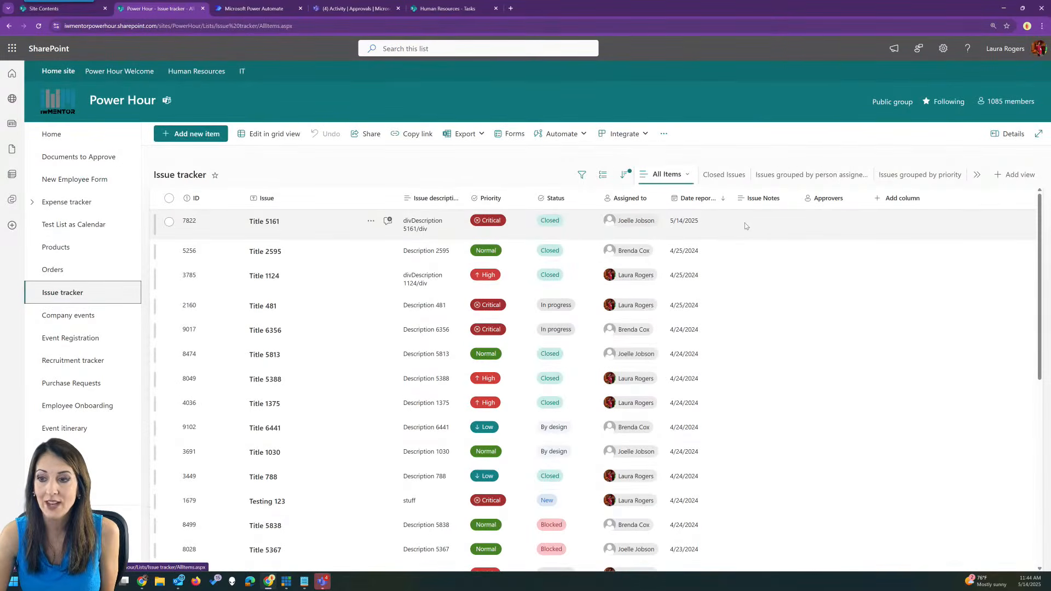
Open Company events and start an approval request for Training on new systems, then cancel it.
left_click(84, 319)
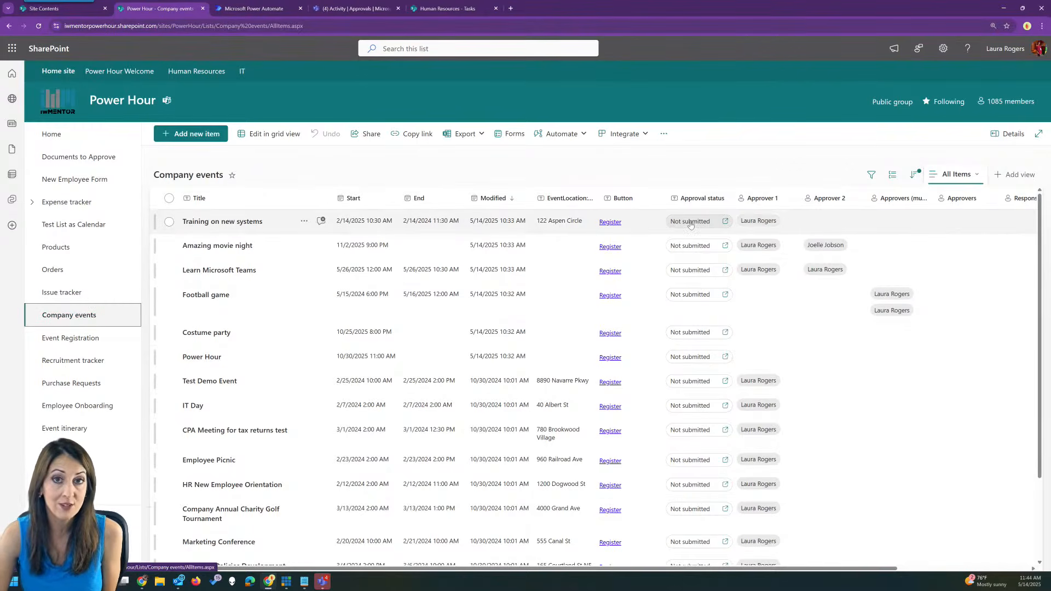
left_click(558, 130)
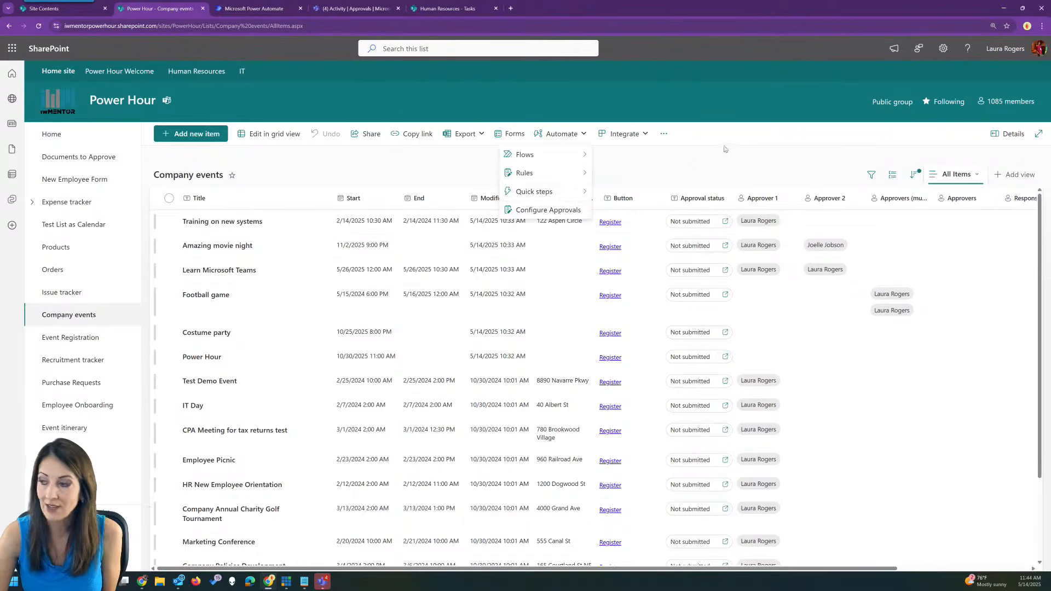
left_click(679, 167)
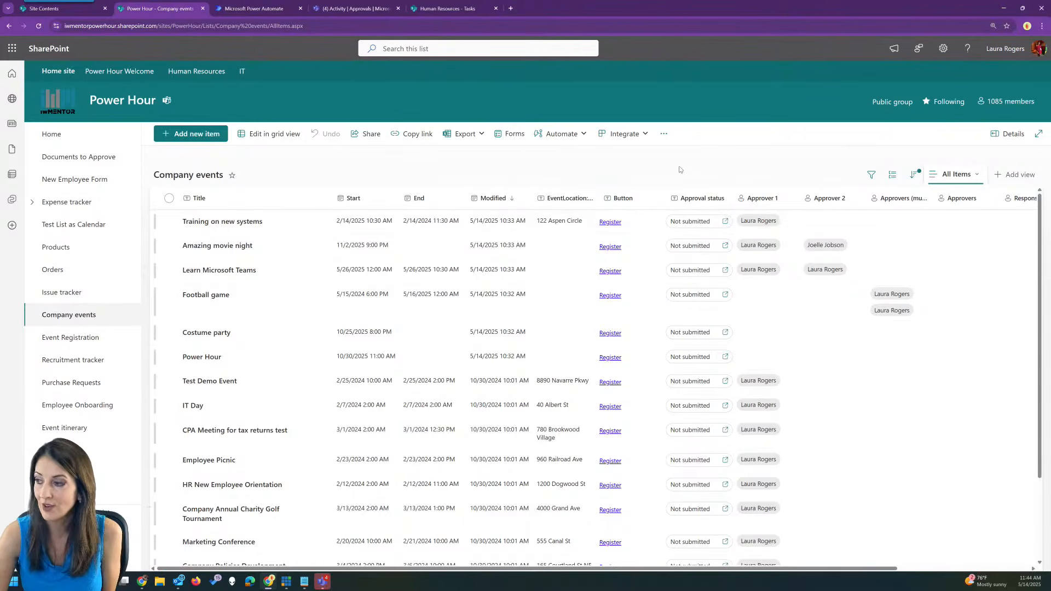
left_click(686, 222)
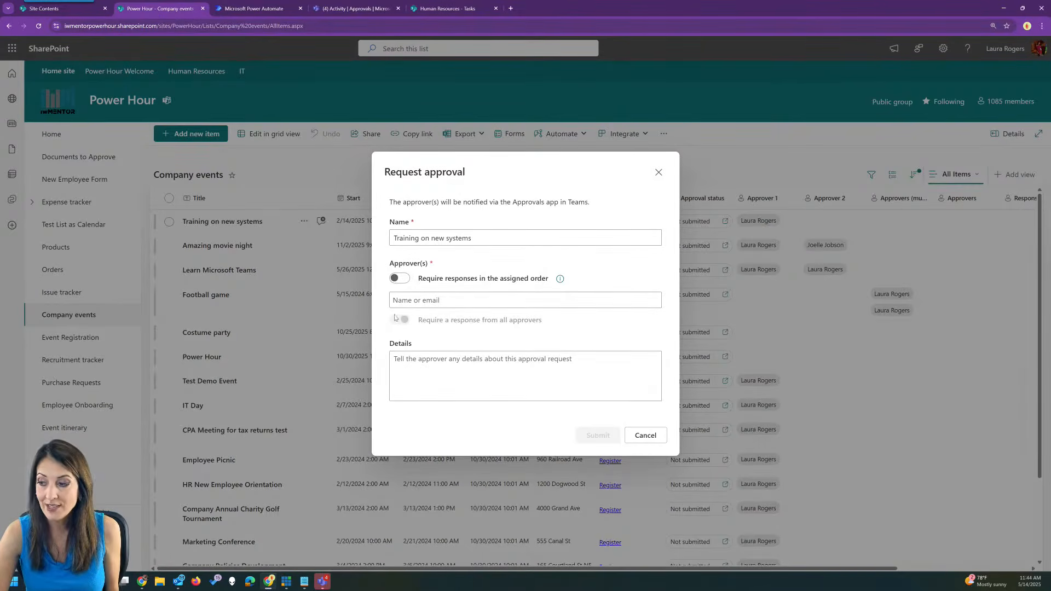
left_click(642, 438)
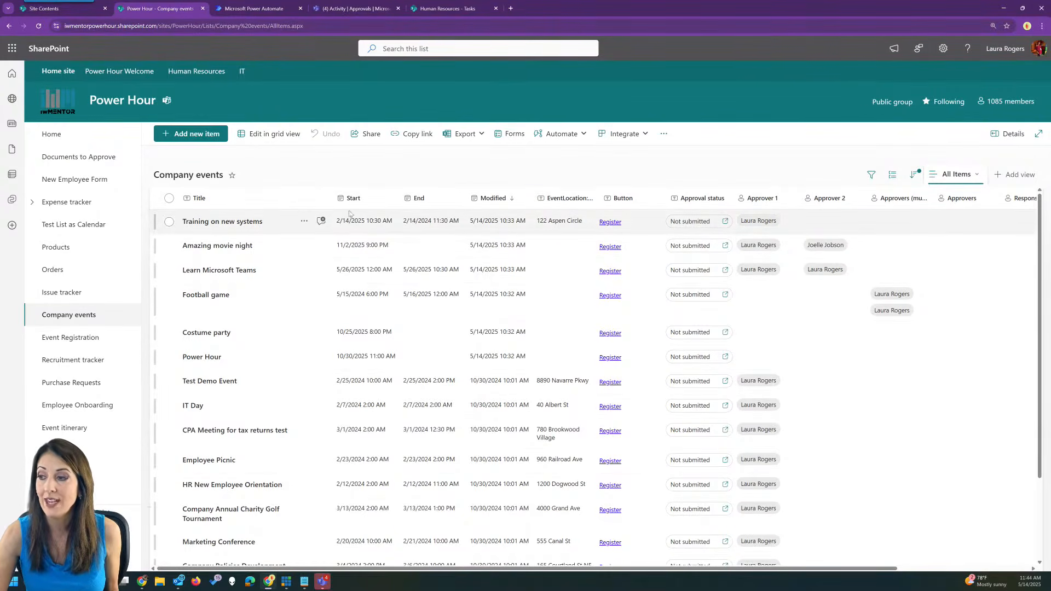
Check Training on new systems' action menu, then start creating a quick step for Company events.
left_click(304, 222)
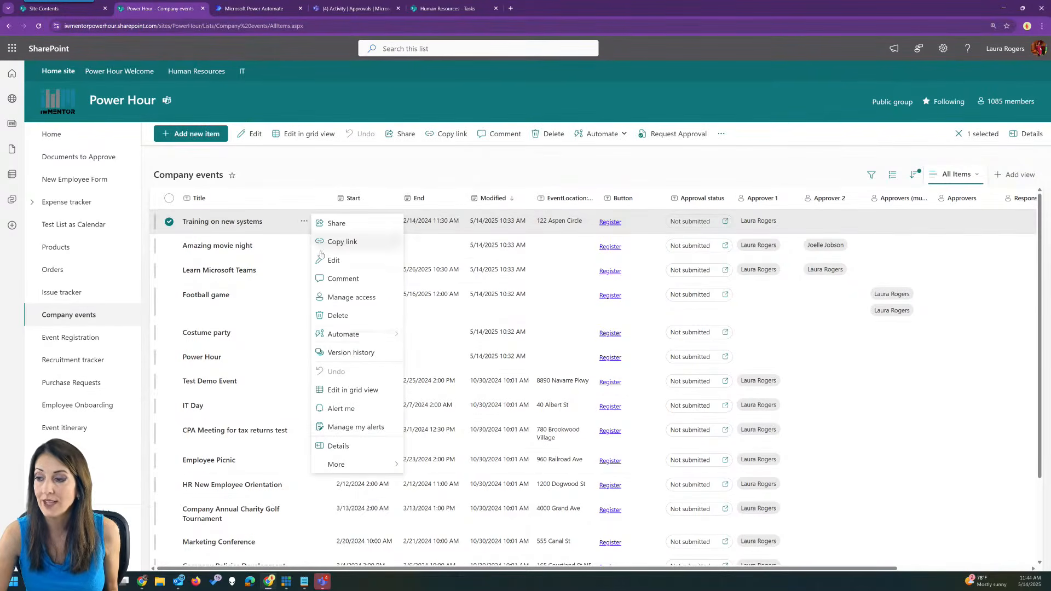
mouse_move(351, 332)
mouse_move(437, 372)
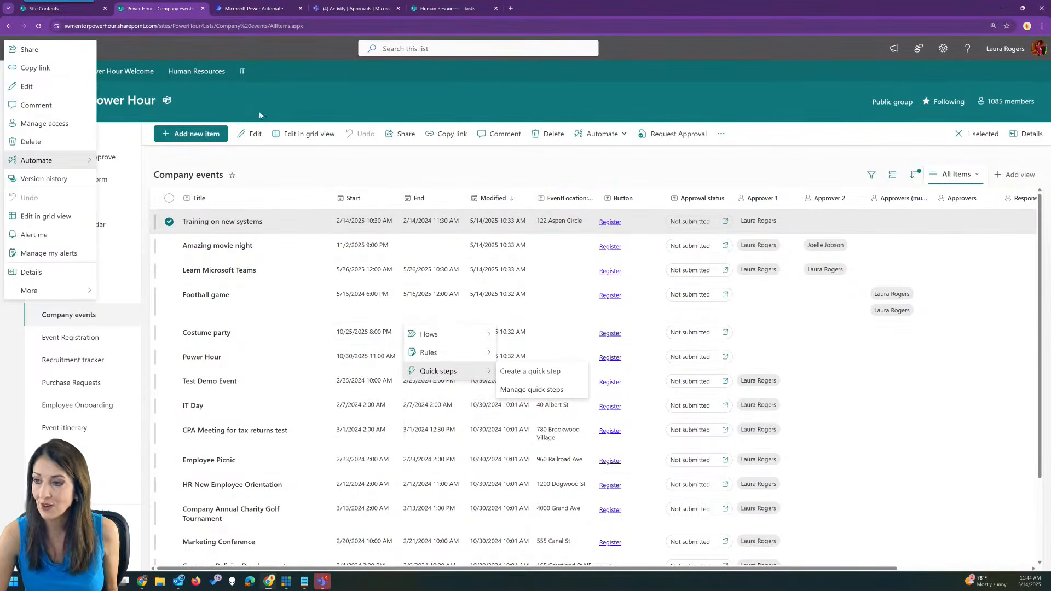
left_click(324, 95)
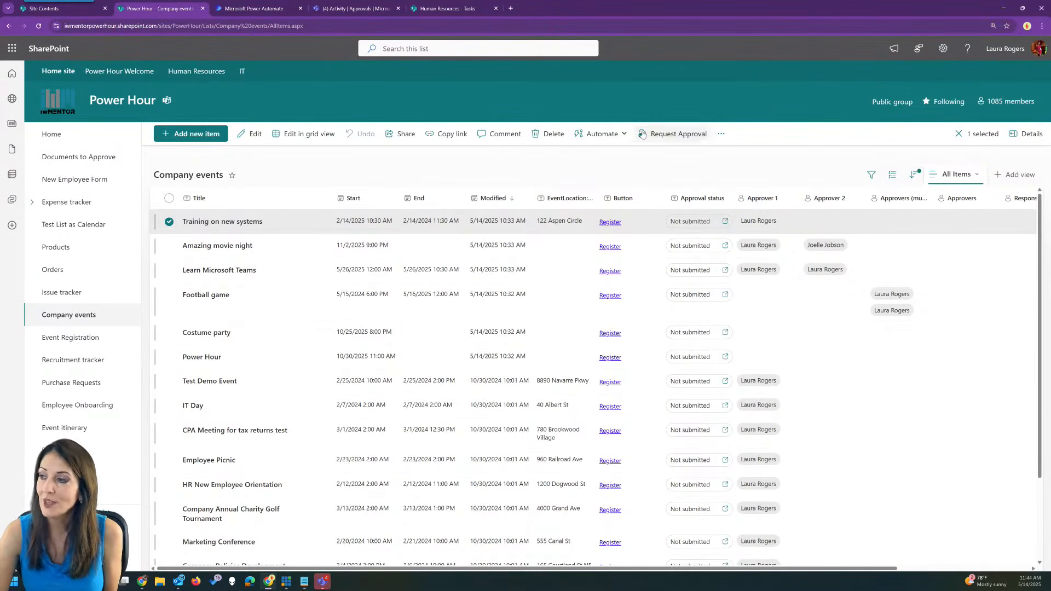
left_click(602, 134)
mouse_move(580, 191)
left_click(650, 196)
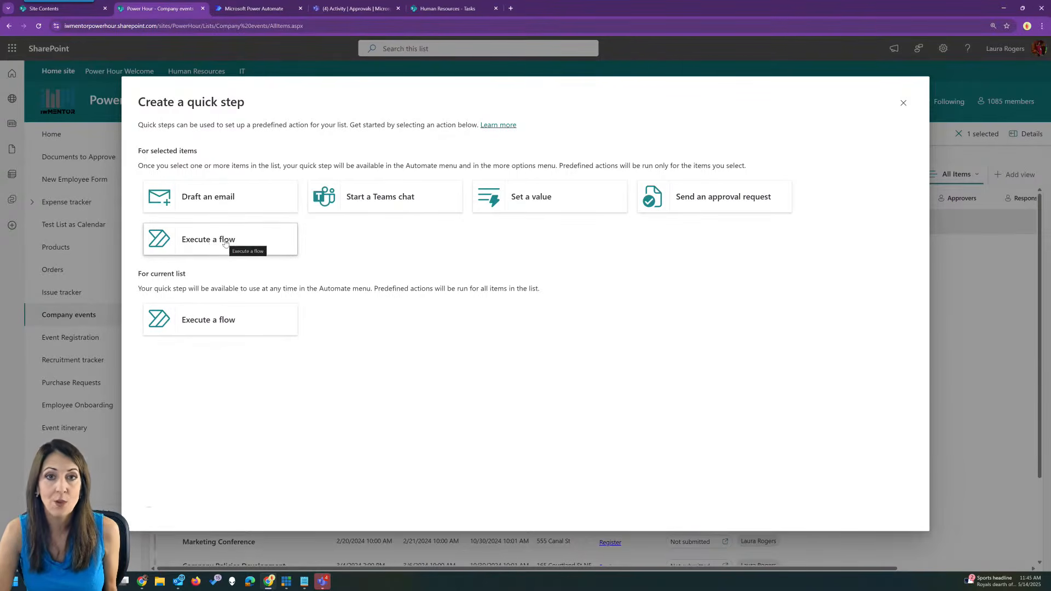
Close the quick step choices and glance at Amazing movie night's Automate flows menu, then dismiss it.
left_click(902, 104)
right_click(280, 252)
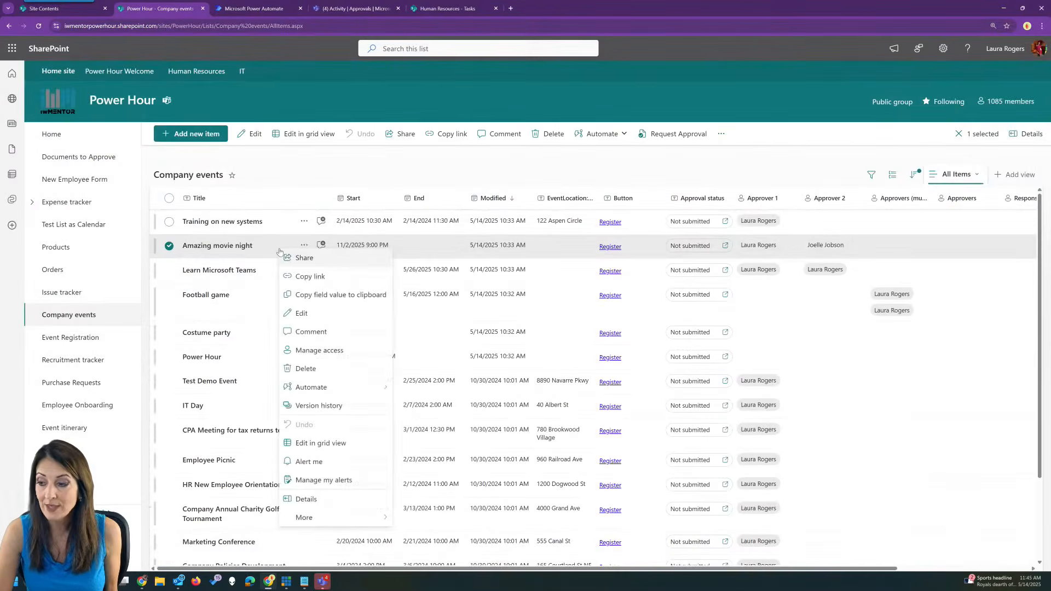
mouse_move(350, 387)
mouse_move(418, 388)
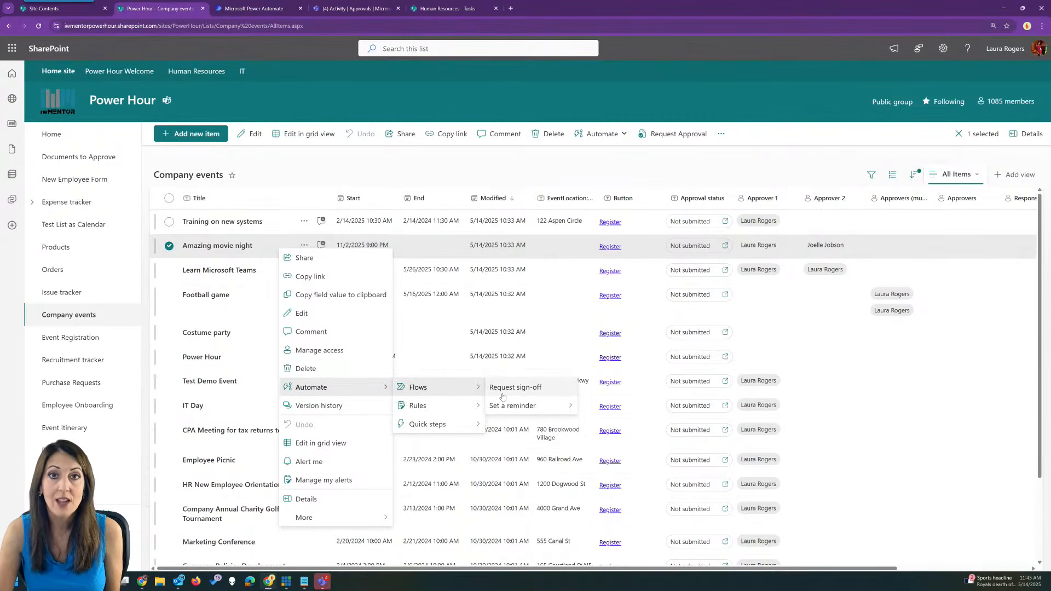
left_click(361, 171)
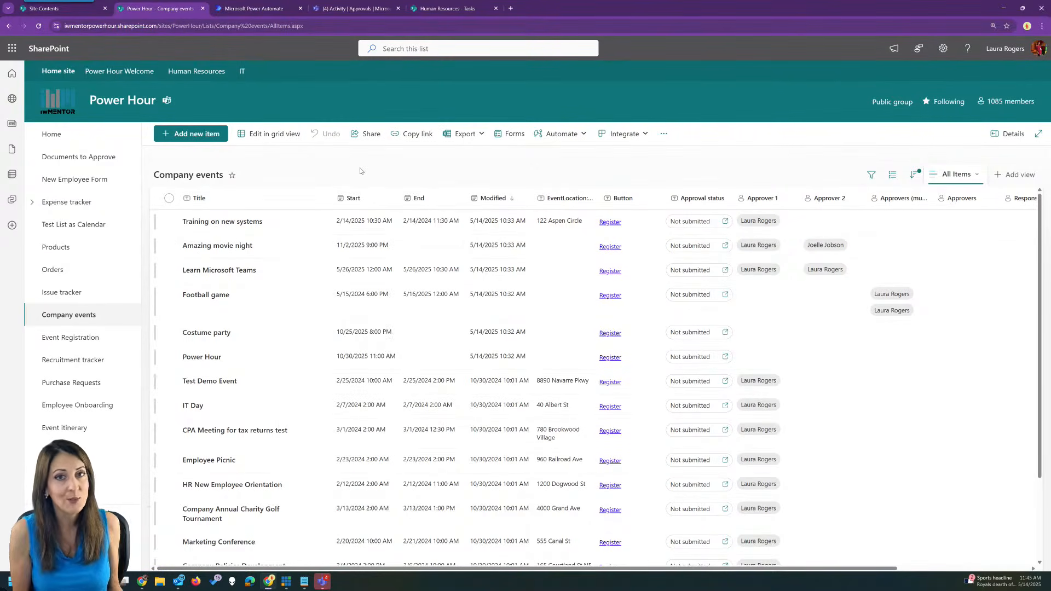
Look over the Company events alert and rule options, then open the Settings gear pane.
left_click(645, 137)
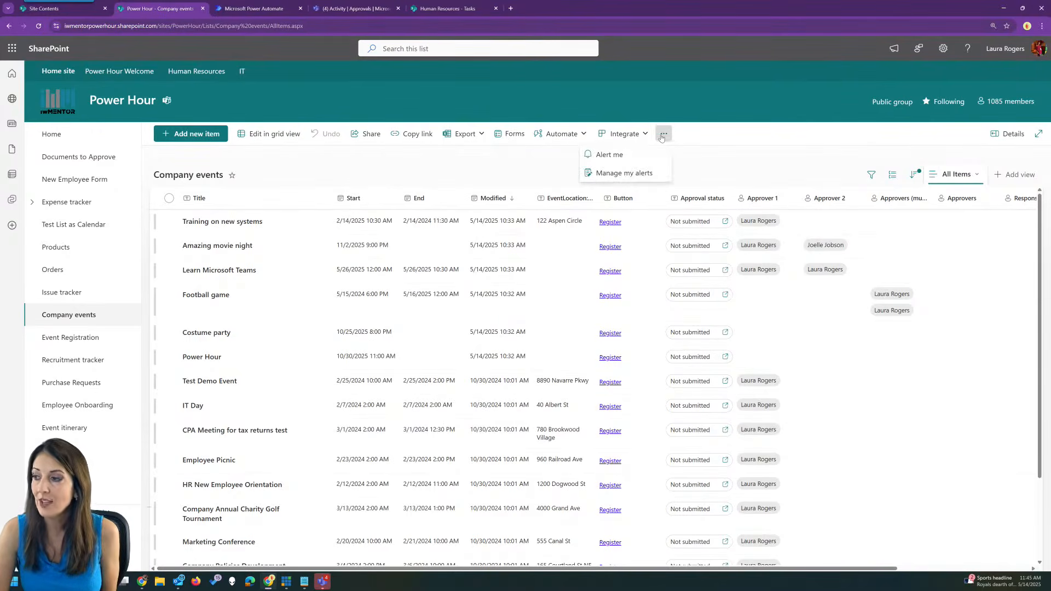
left_click(615, 157)
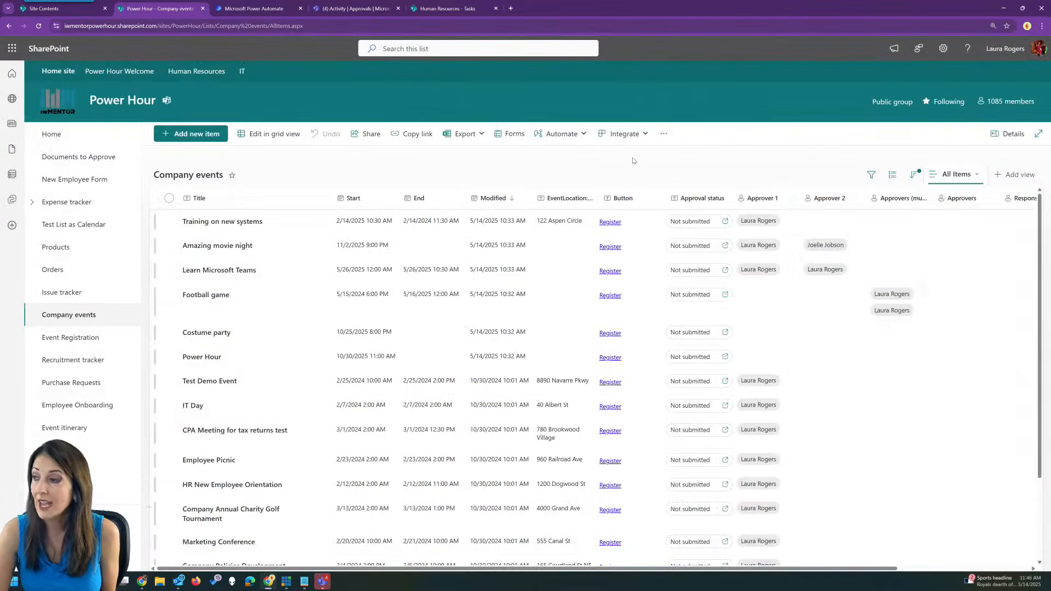
left_click(570, 137)
mouse_move(560, 167)
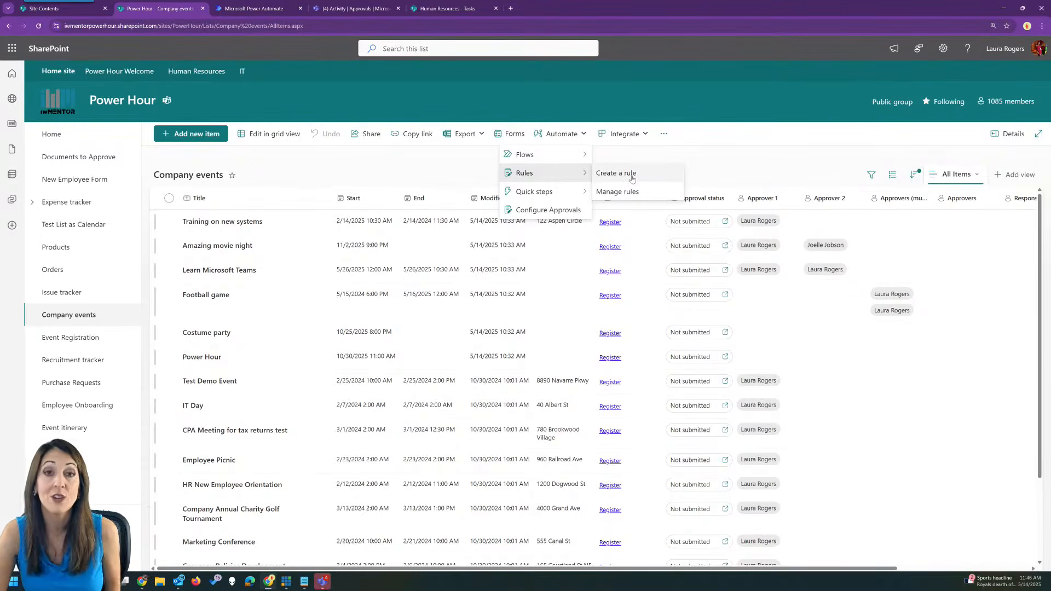
left_click(425, 168)
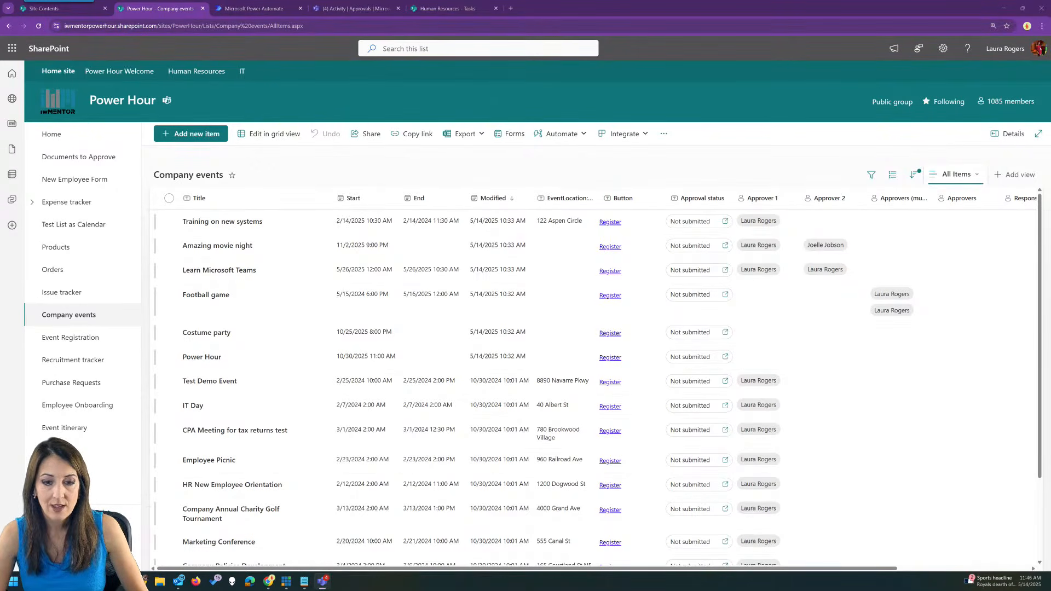
left_click(525, 169)
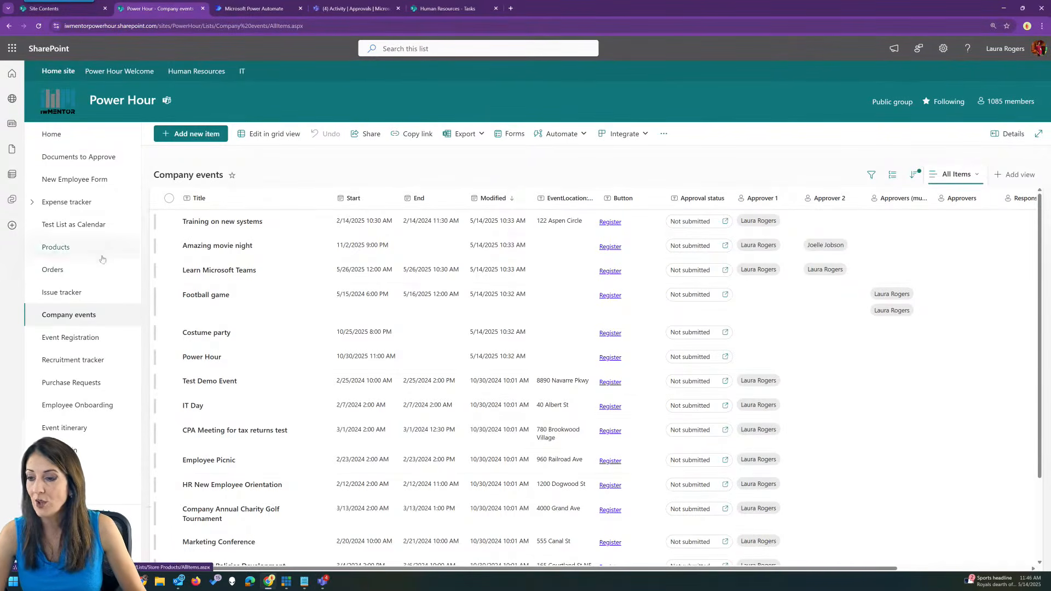
left_click(945, 49)
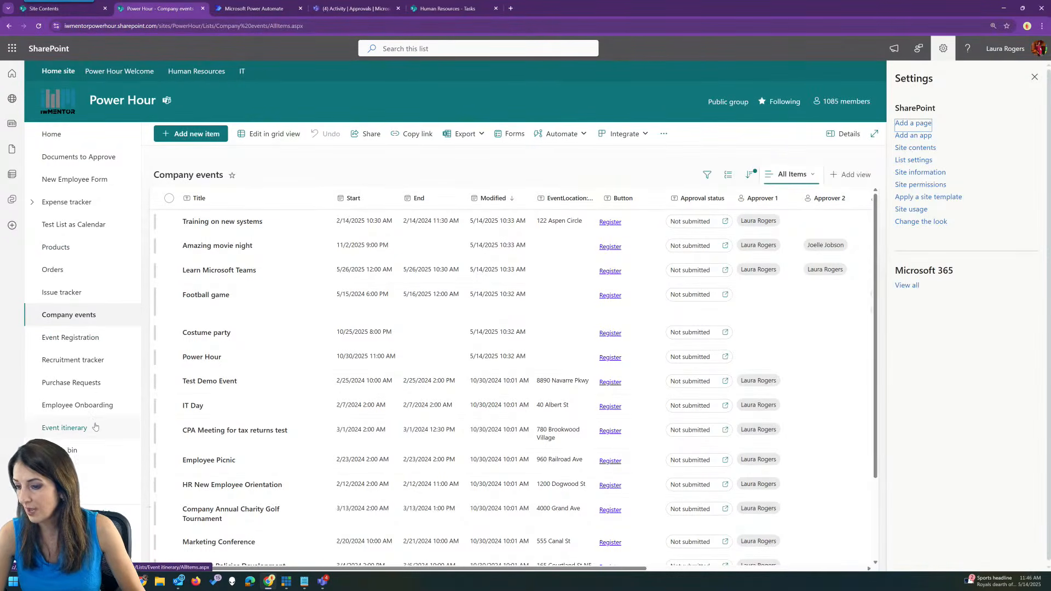
Switch to the Event itinerary list with the Settings pane closed.
left_click(89, 439)
left_click(1035, 77)
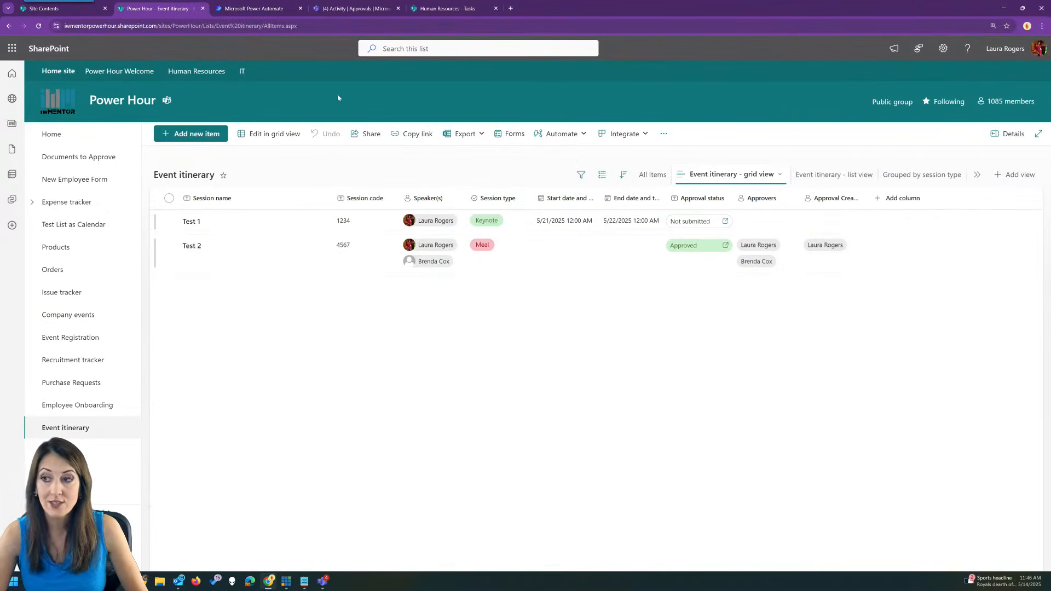
left_click(334, 24)
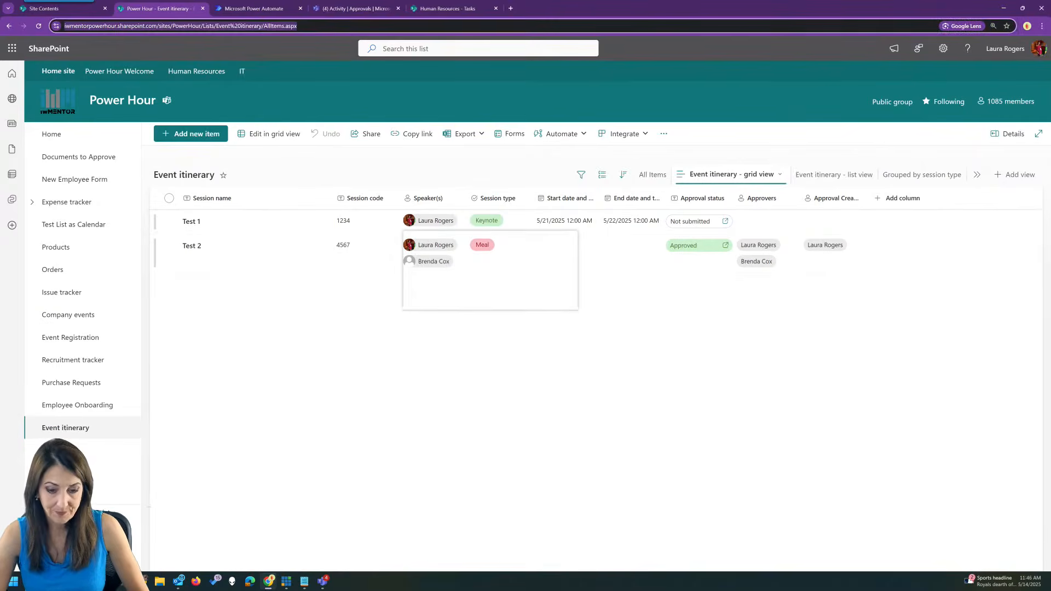
key("alt+Tab")
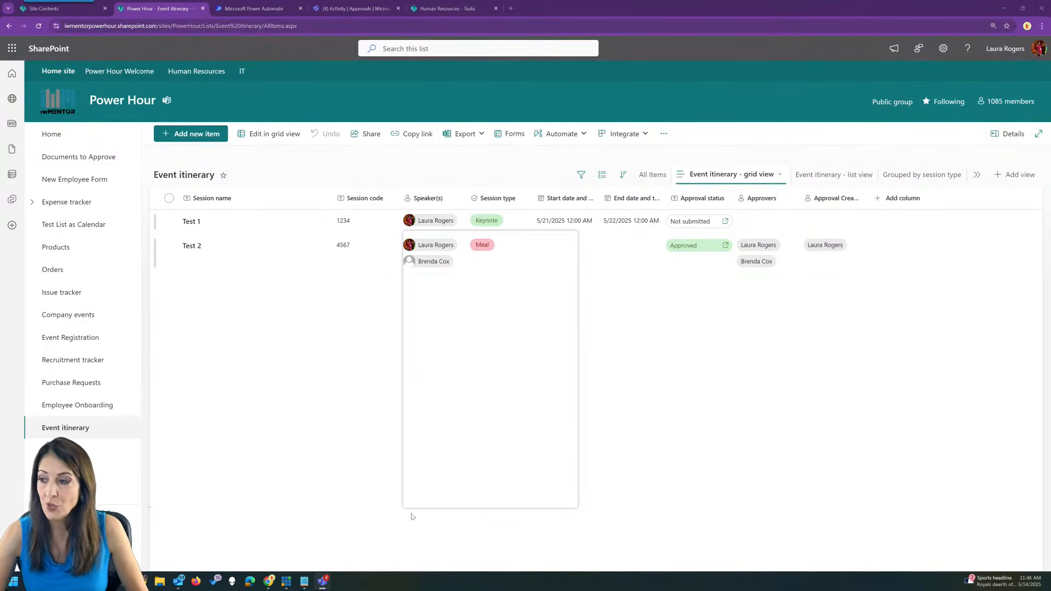
left_click(435, 163)
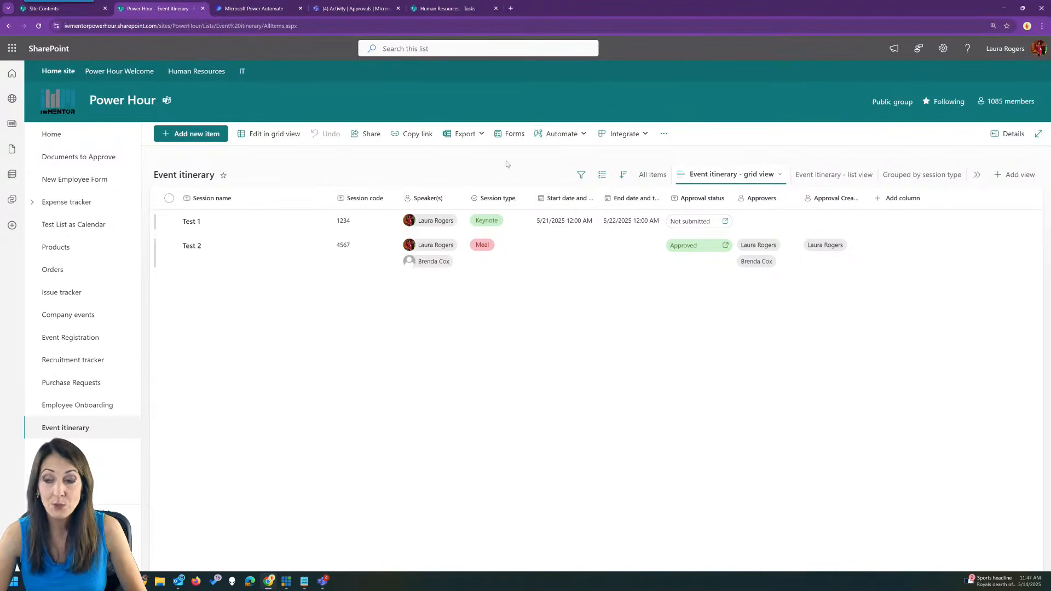
Check Event itinerary's automation options without changes, then return to Company events.
left_click(565, 137)
mouse_move(548, 191)
left_click(399, 164)
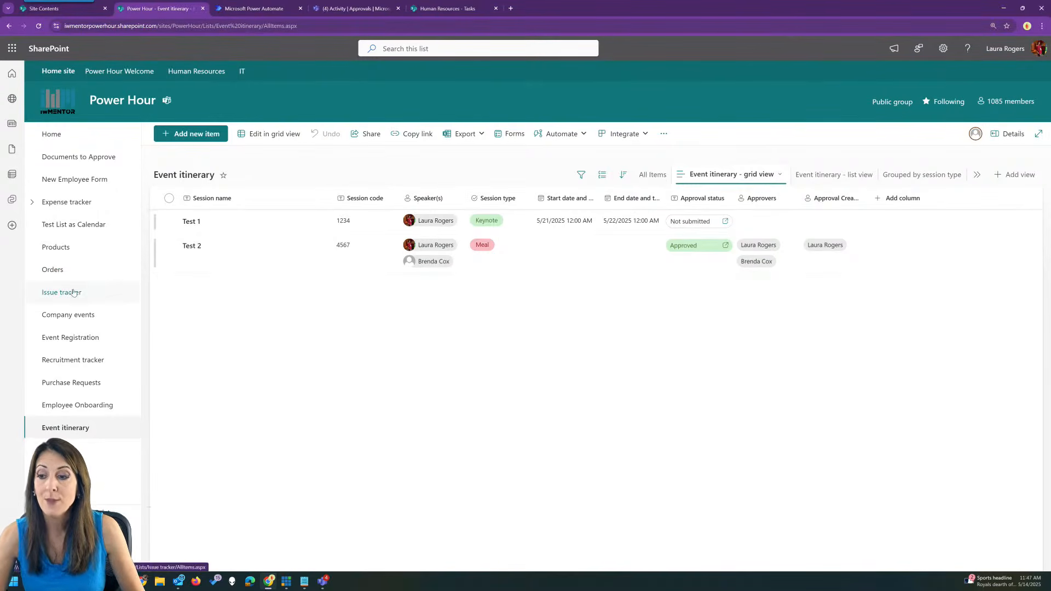
left_click(82, 316)
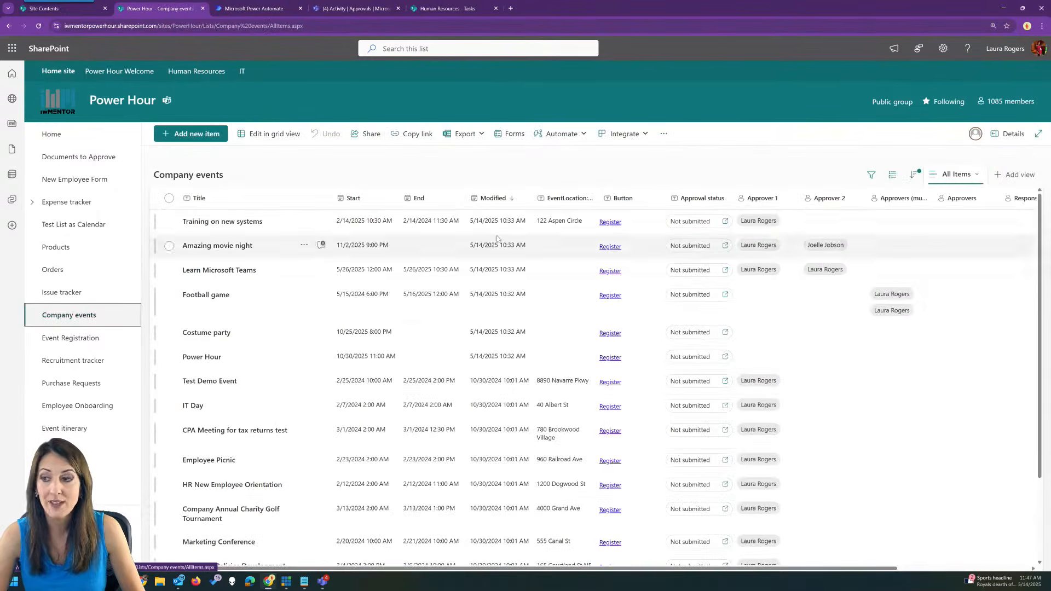
Delete Company events' unique permissions so it inherits site permissions again, with Power Hour Members at Edit.
left_click(944, 50)
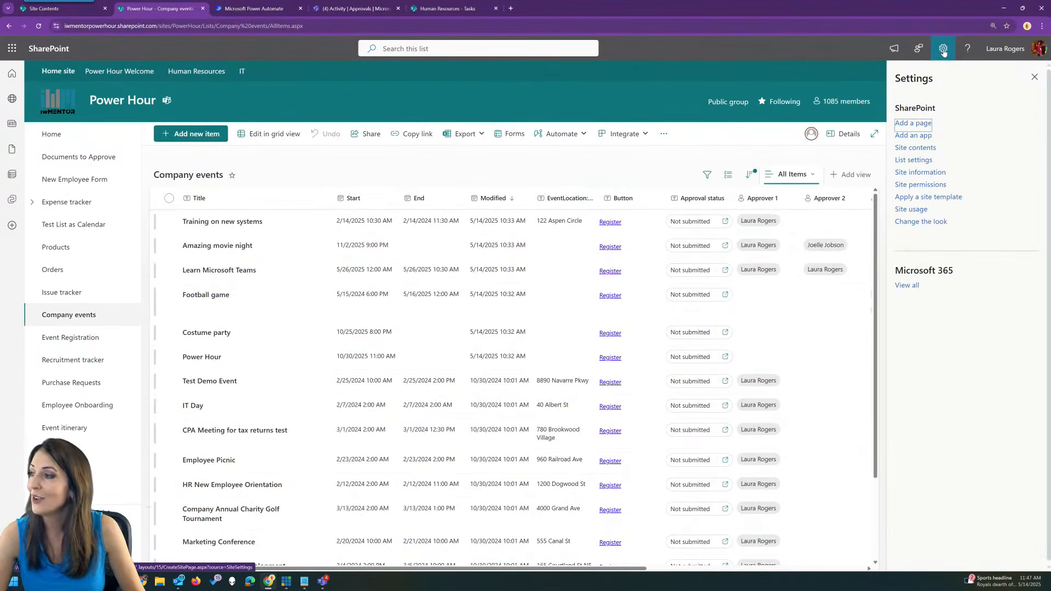
left_click(915, 160)
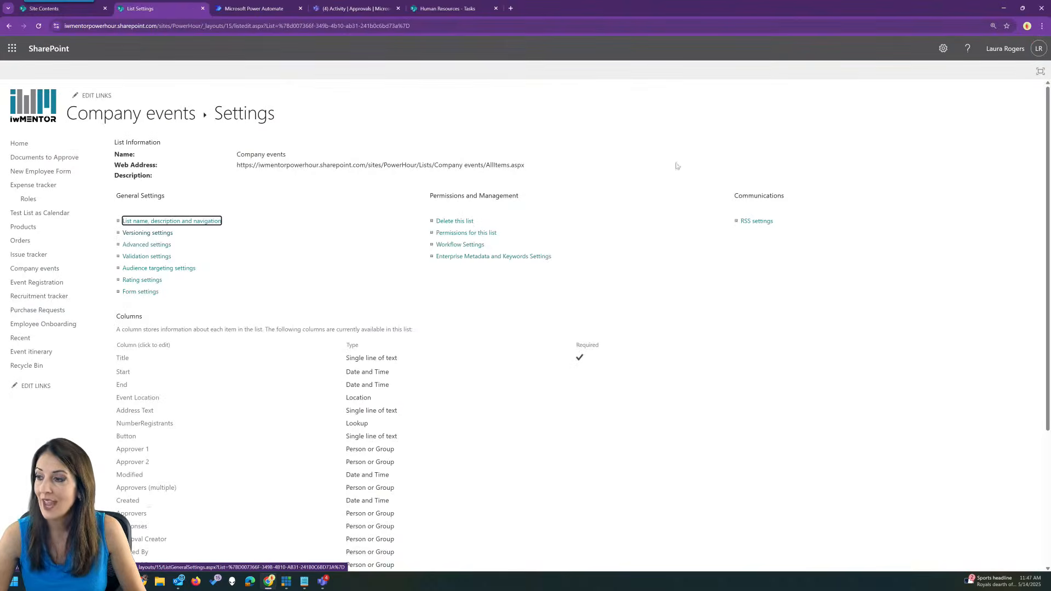
left_click(477, 233)
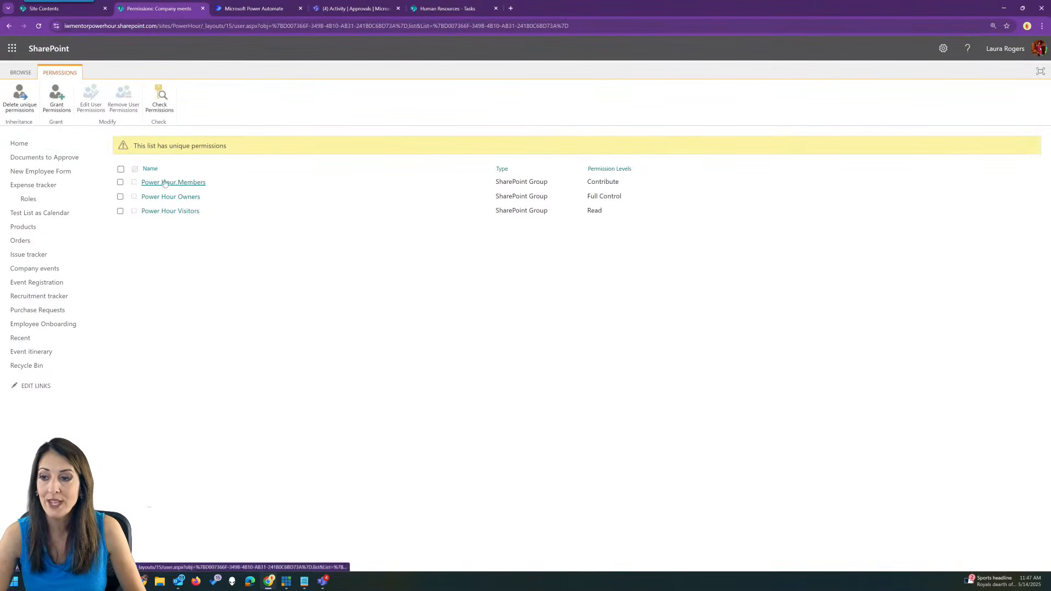
left_click(22, 99)
left_click(561, 91)
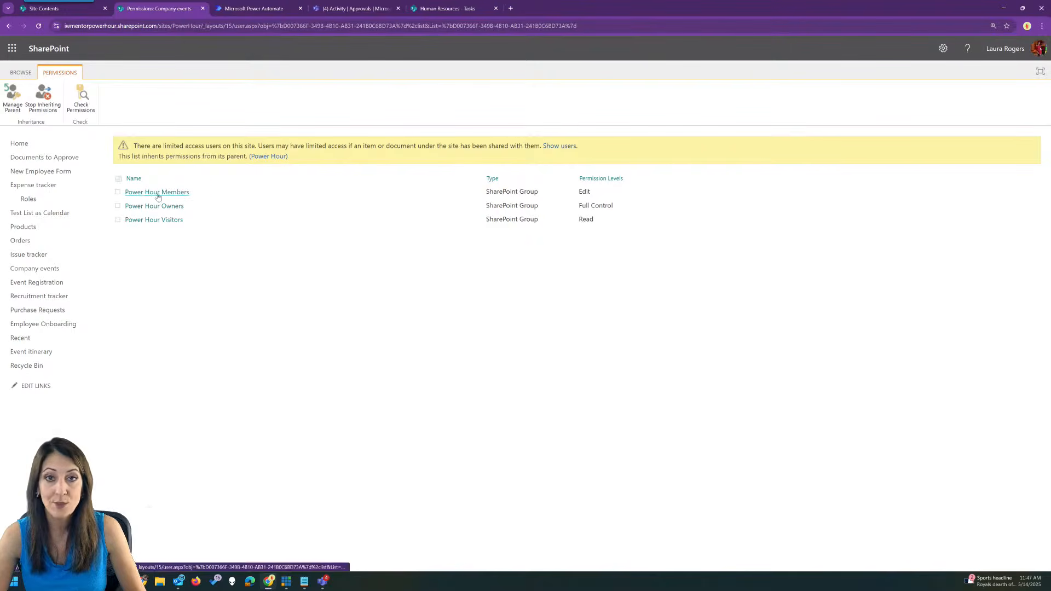
left_click(42, 99)
Stop inheriting, change Power Hour Members from Edit to Contribute, then open Event itinerary.
left_click(562, 102)
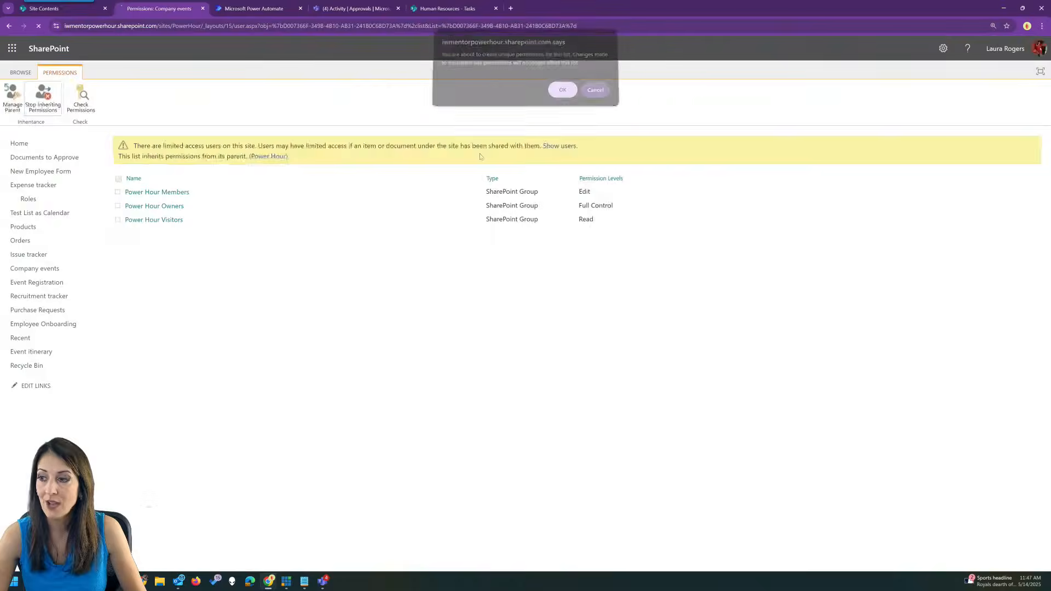
left_click(120, 183)
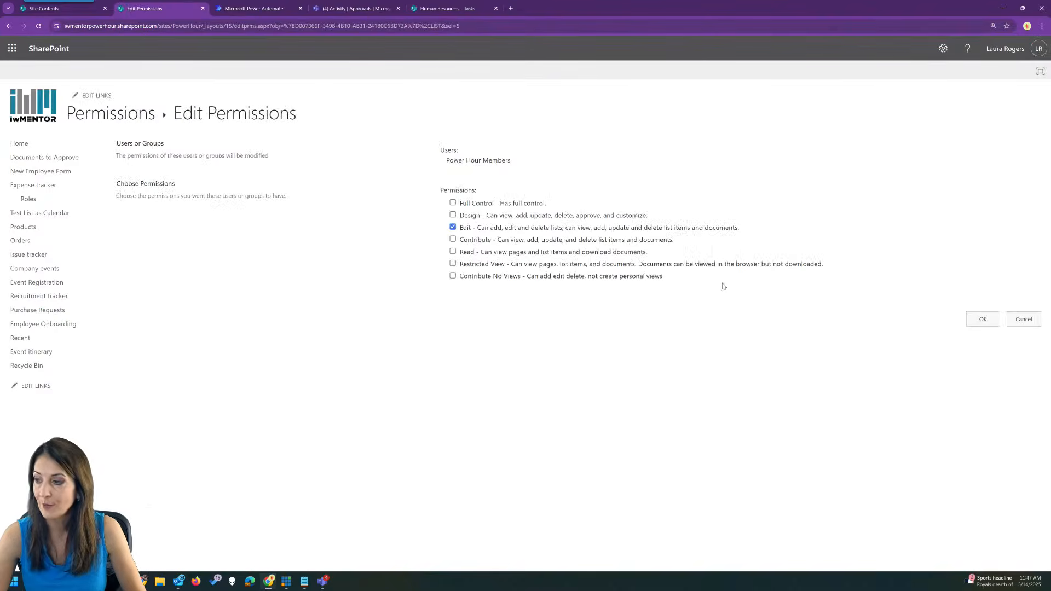
left_click(453, 227)
left_click(452, 239)
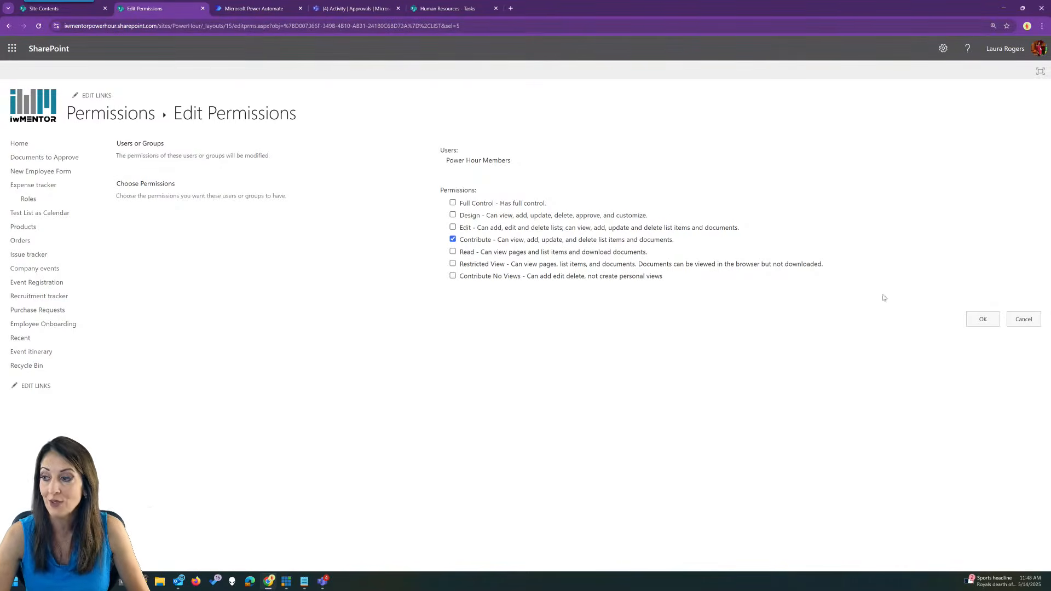
left_click(984, 321)
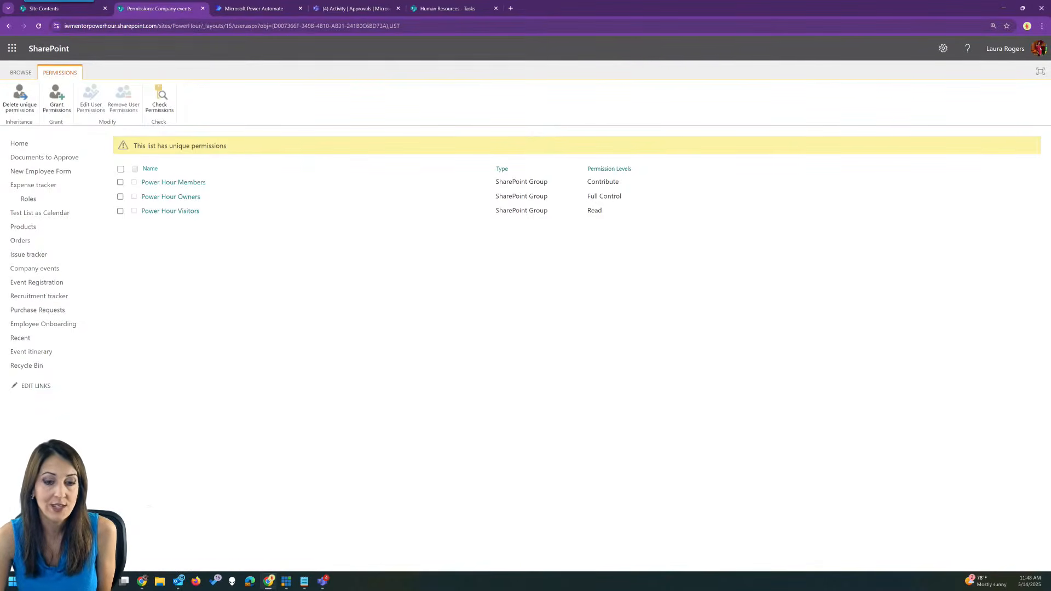
left_click(100, 356)
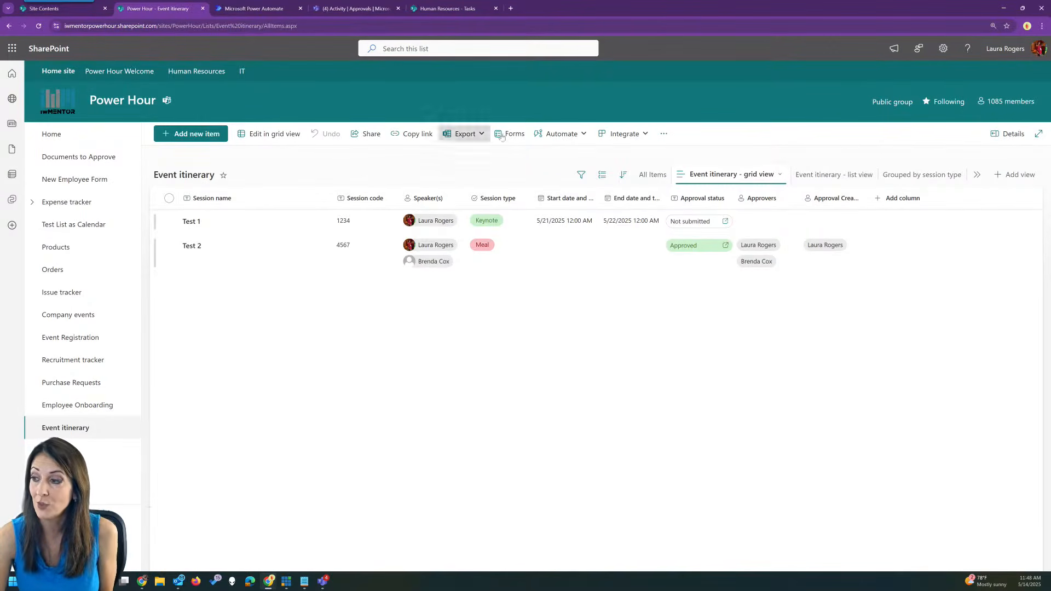
left_click(550, 134)
mouse_move(534, 189)
left_click(630, 209)
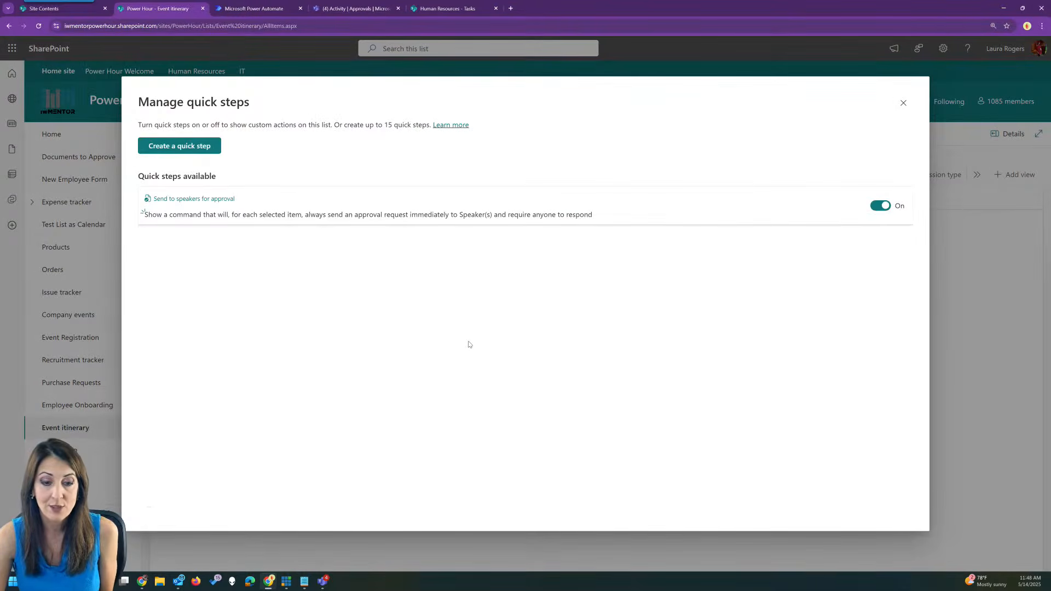
left_click(903, 104)
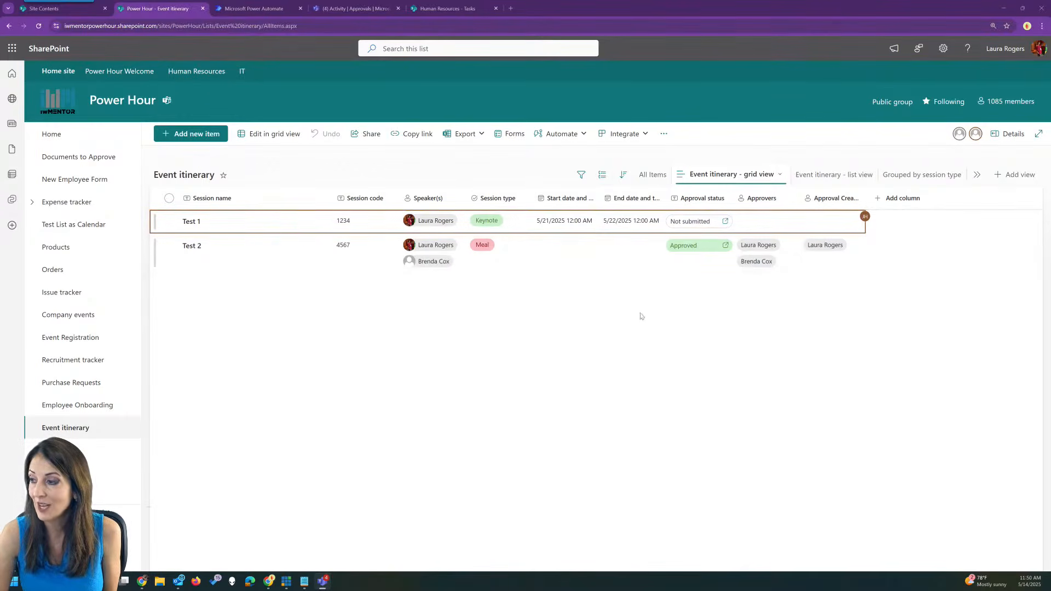
left_click(558, 134)
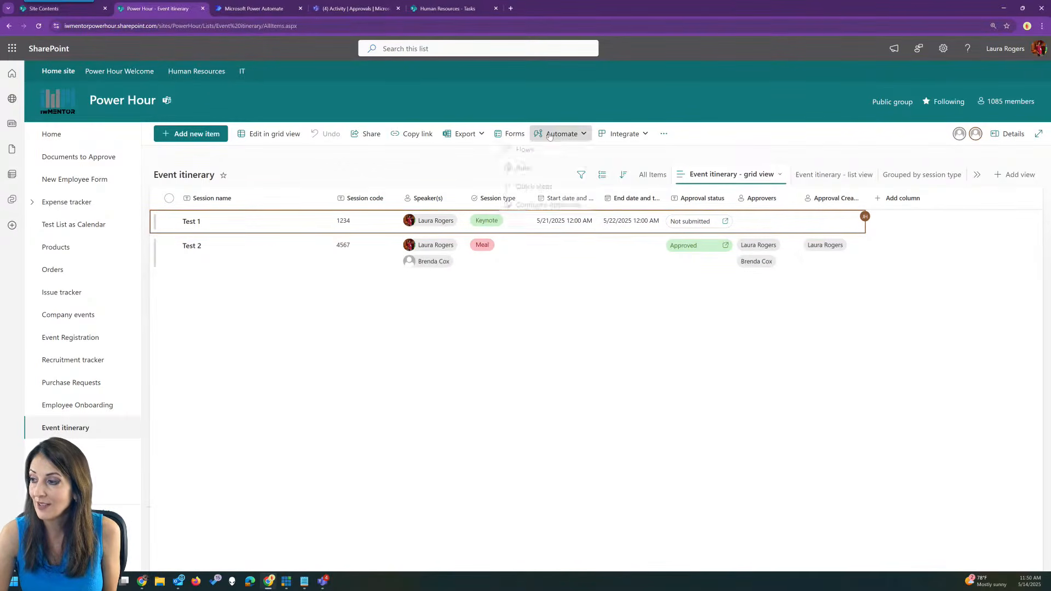
mouse_move(548, 194)
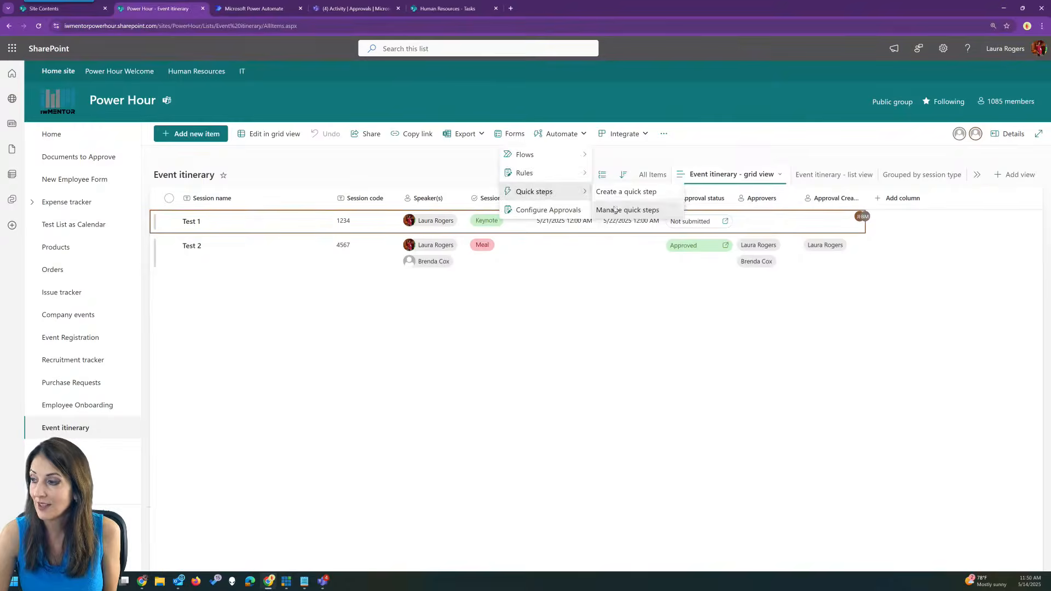
left_click(627, 210)
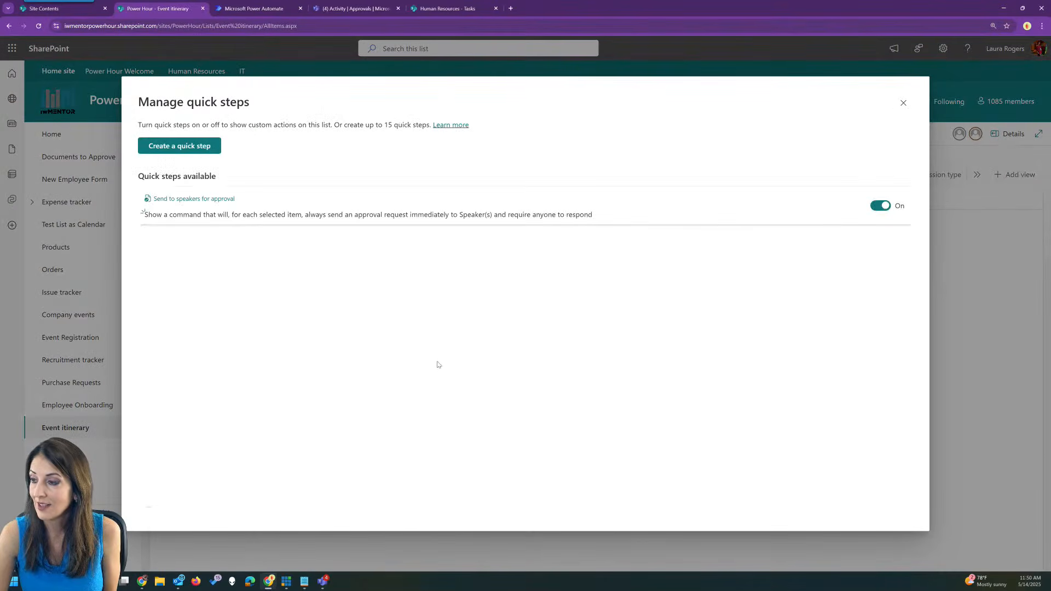
left_click(904, 103)
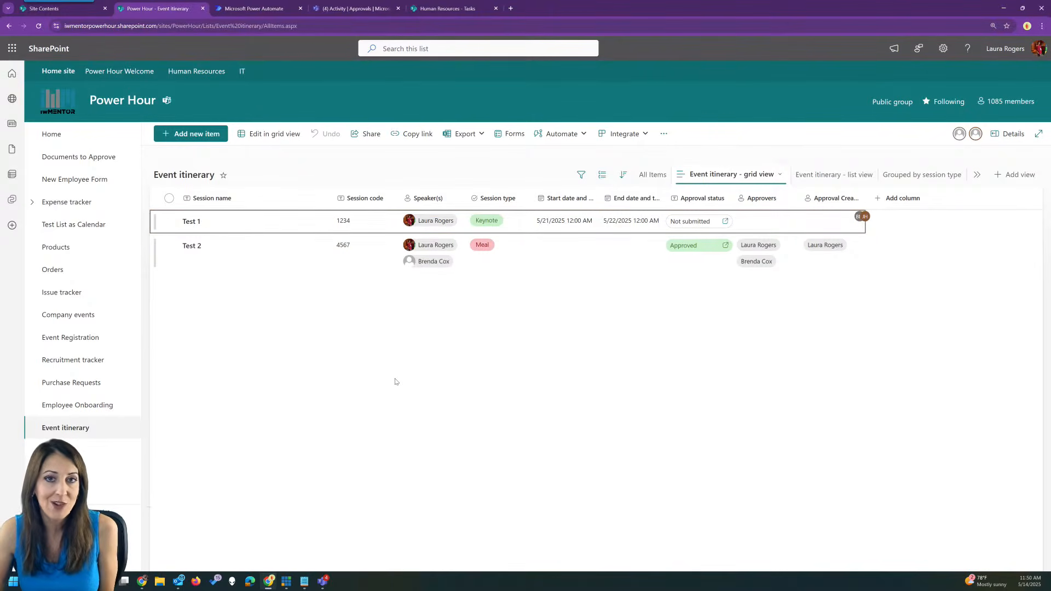
left_click(553, 134)
mouse_move(542, 191)
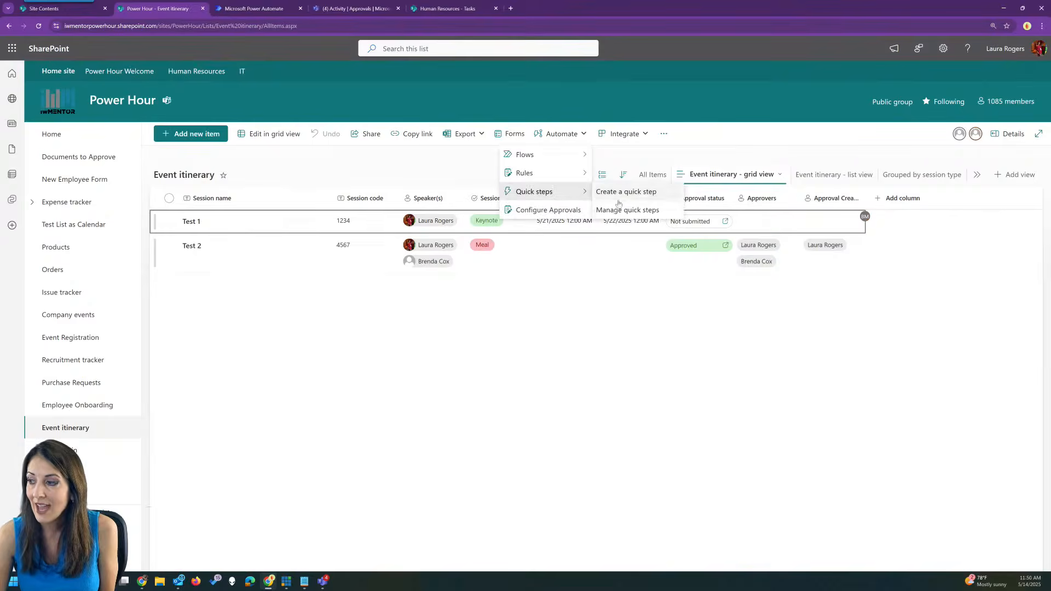
left_click(616, 210)
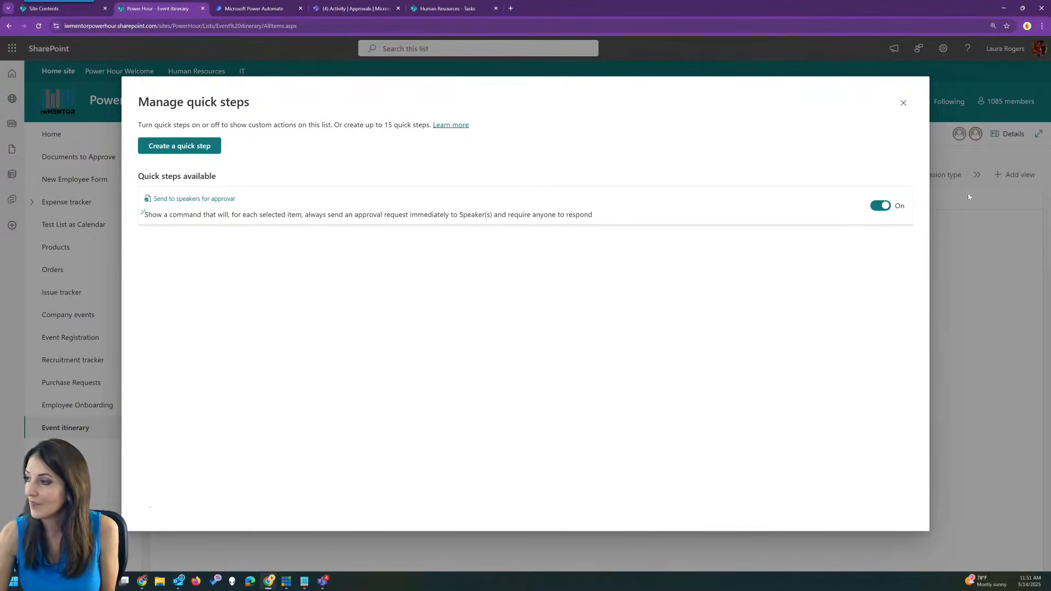
left_click(904, 103)
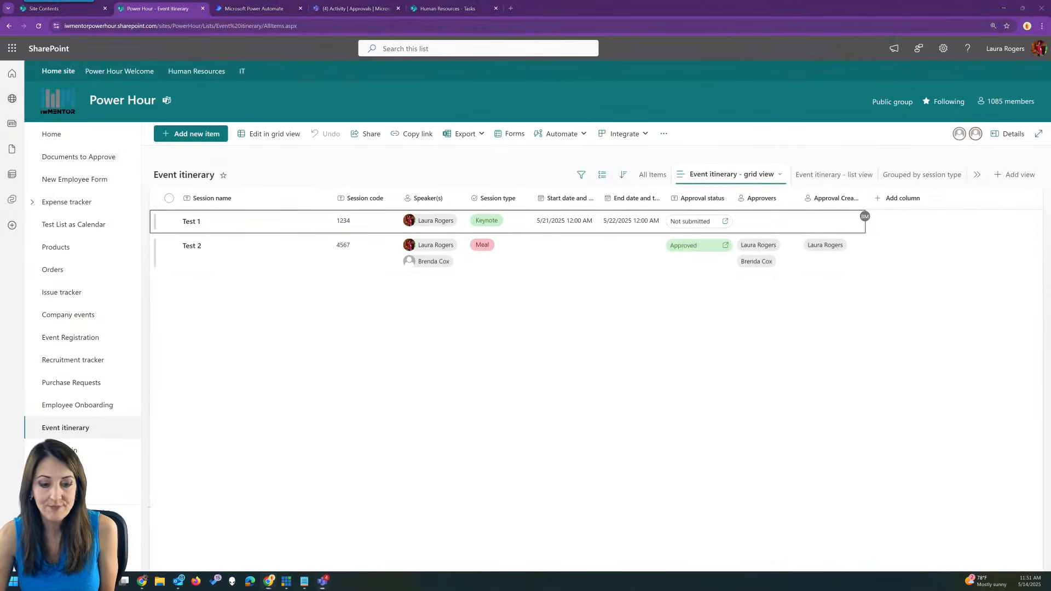